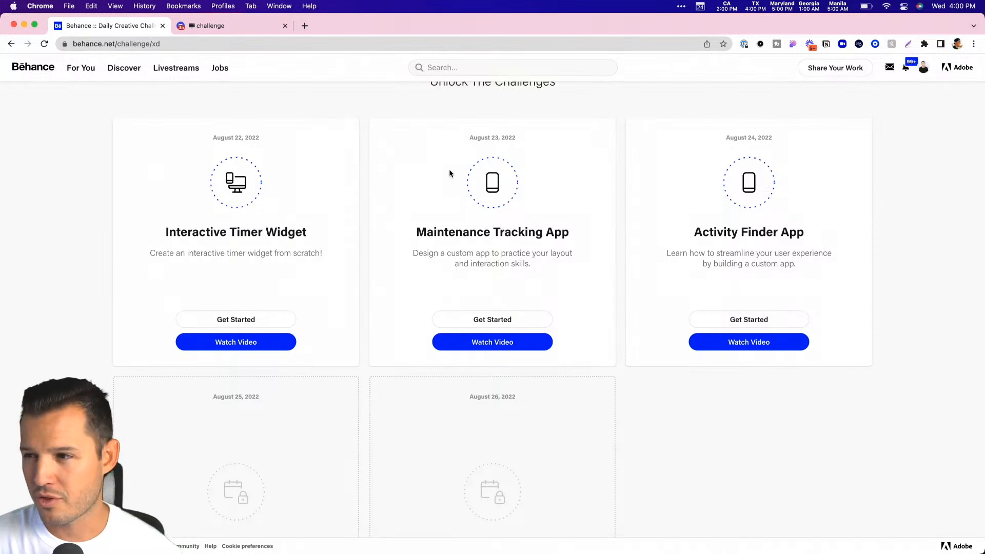
Look over the Discord challenge channel, switch to Adobe XD, and read the Challenge Prompt in the activities finder document.
left_click(239, 30)
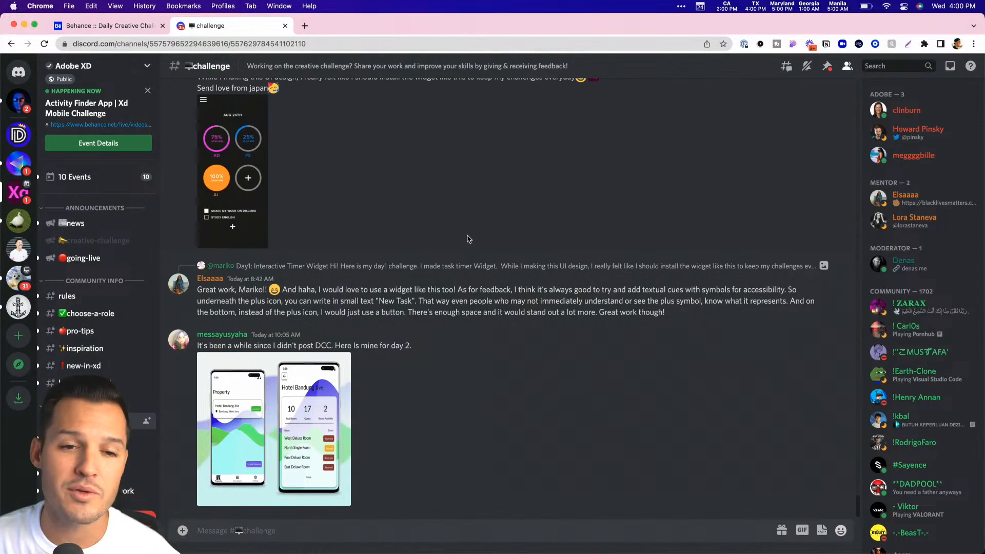
key("ctrl+Right")
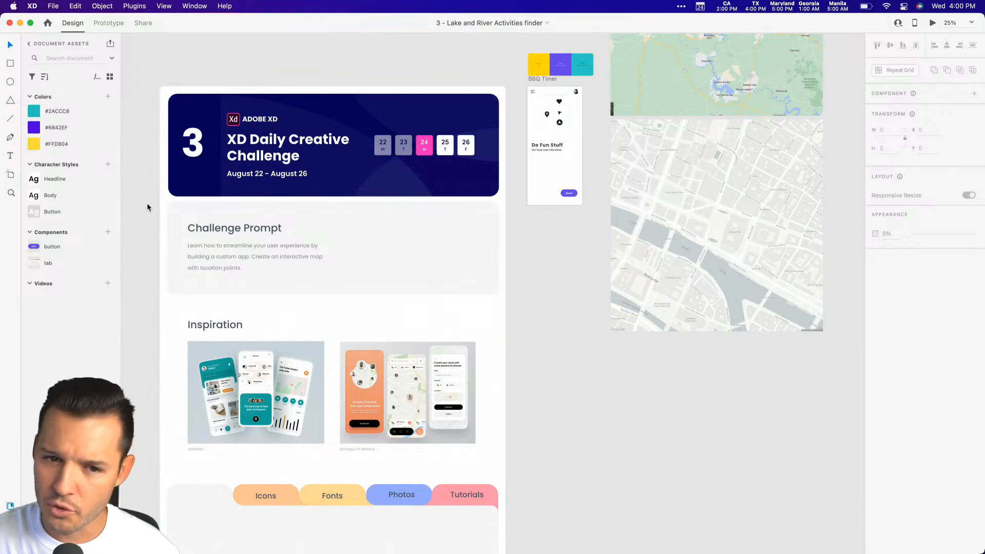
key("z")
left_click_drag(146, 202, 453, 342)
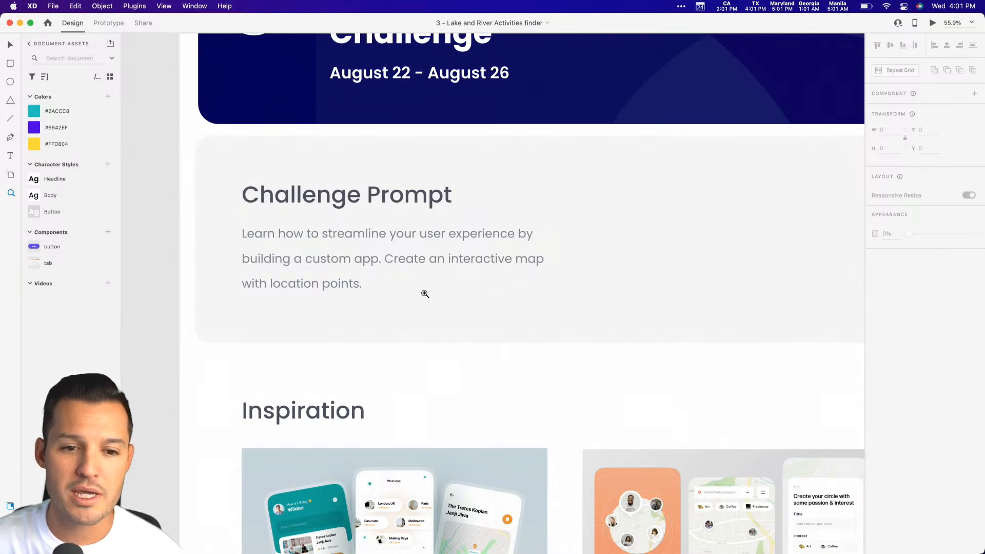
key("v")
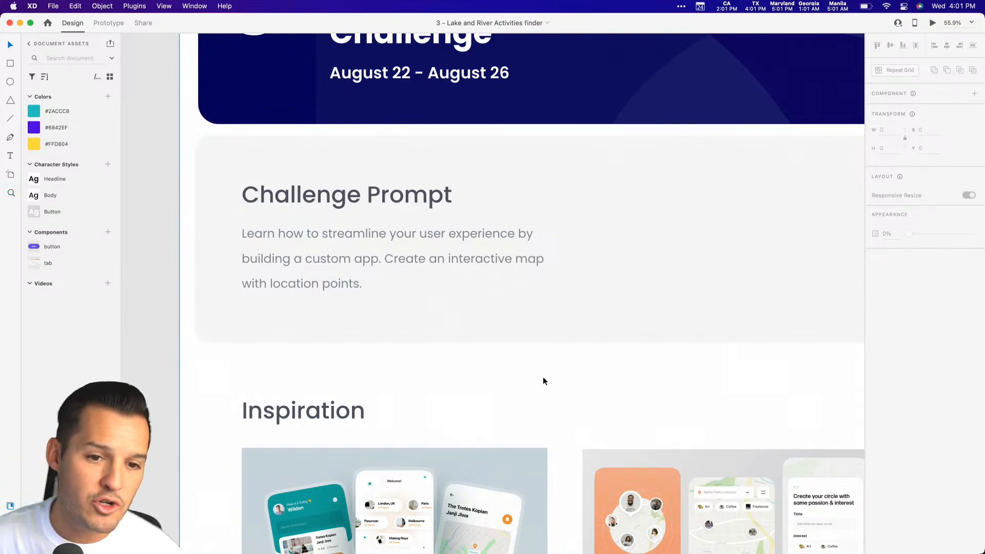
Examine the Inspiration images and the starter elements on the BBQ Timer artboard.
left_click_drag(467, 398, 355, 65)
key("super+minus")
key("super+minus")
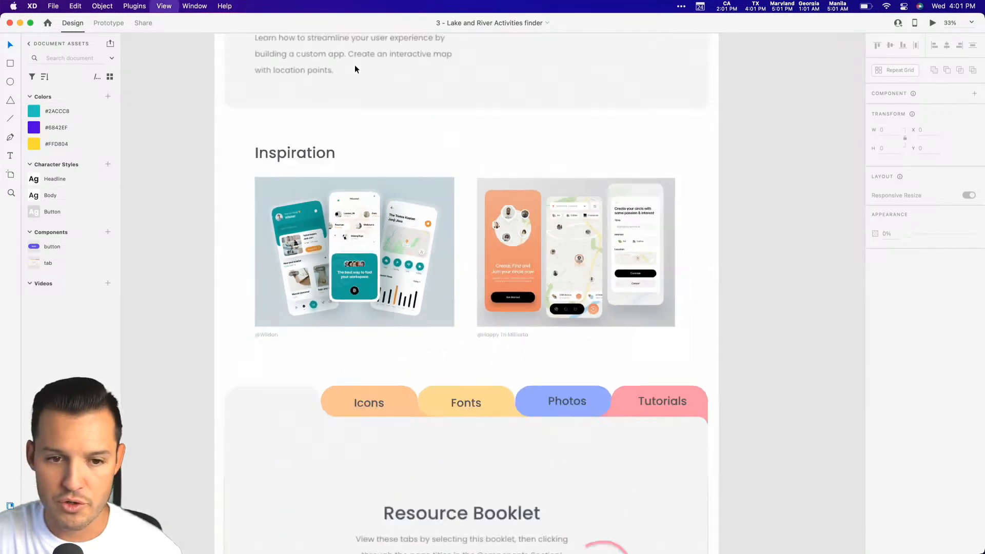
left_click_drag(677, 159, 326, 486)
left_click_drag(343, 165, 485, 398)
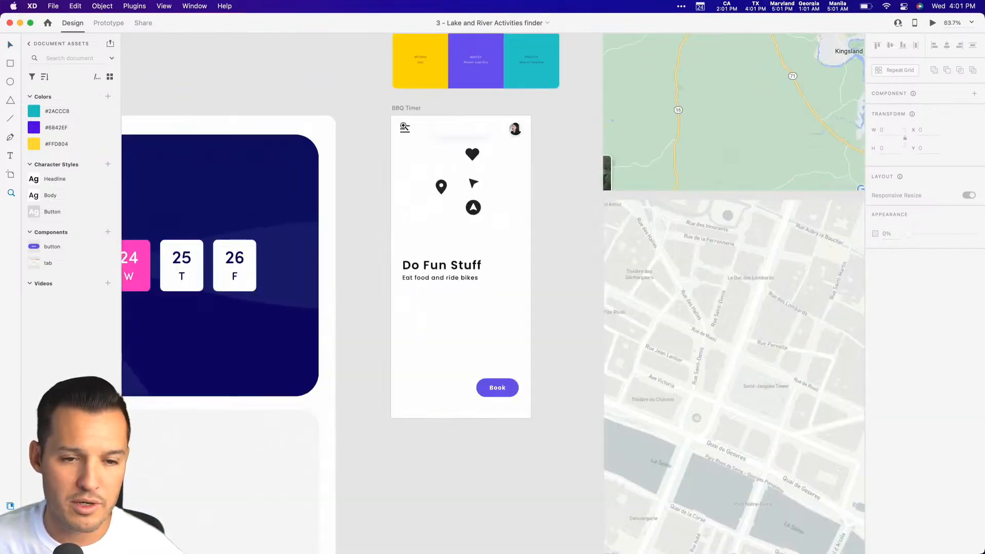
left_click(400, 108)
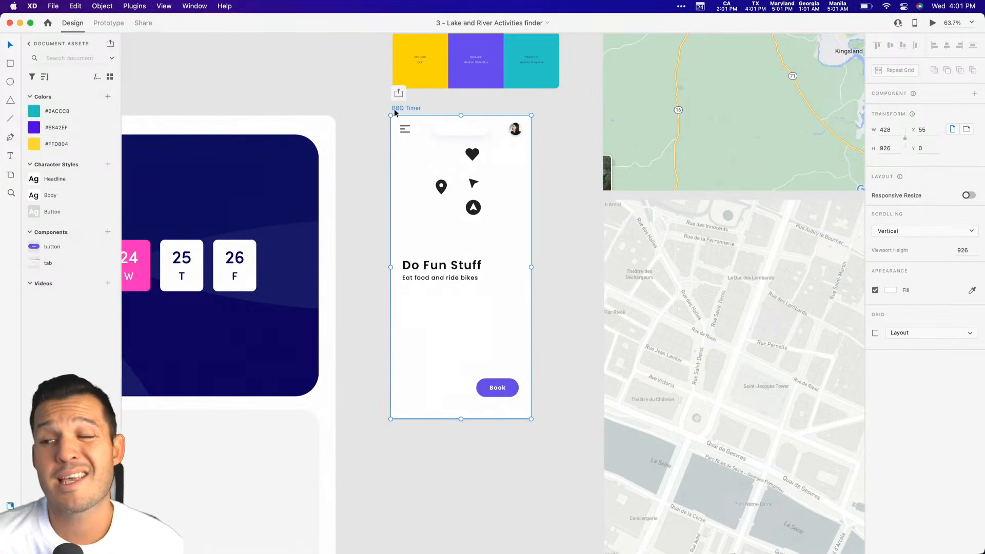
left_click_drag(394, 109, 365, 135)
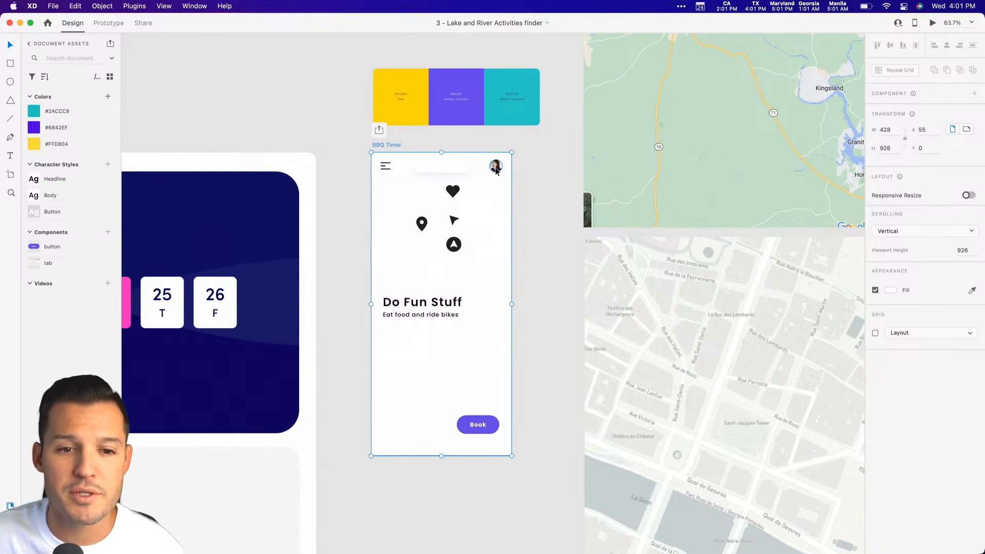
left_click(566, 343)
scroll(570, 341, "left", 3)
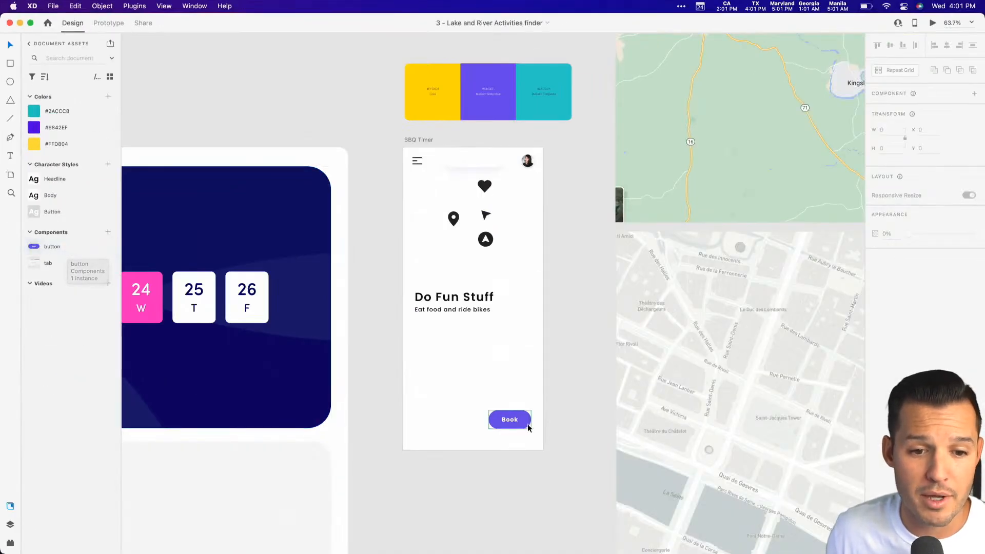
Try placing another instance of the button component on the BBQ Timer artboard above the Book button.
left_click_drag(46, 247, 495, 377)
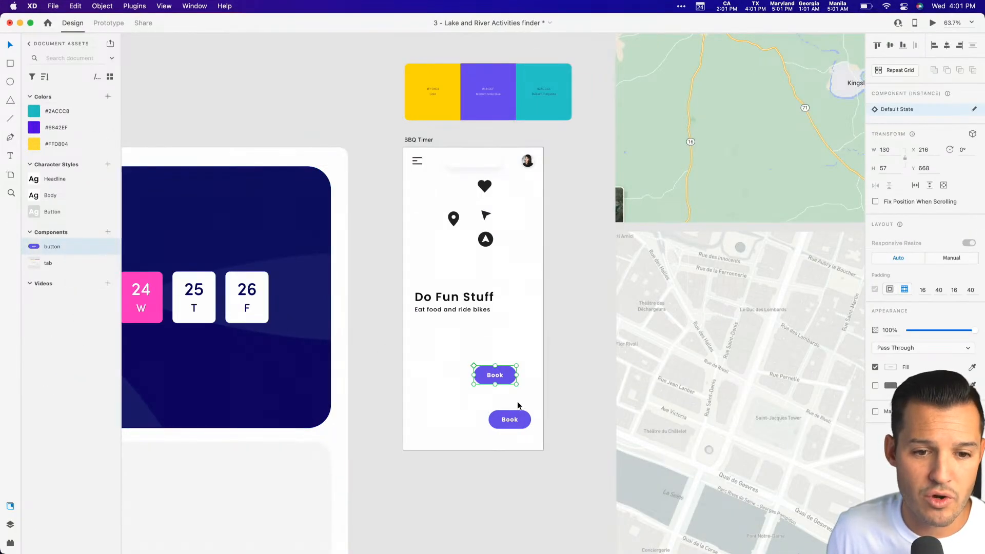
left_click(521, 393)
left_click(502, 379)
key("super+z")
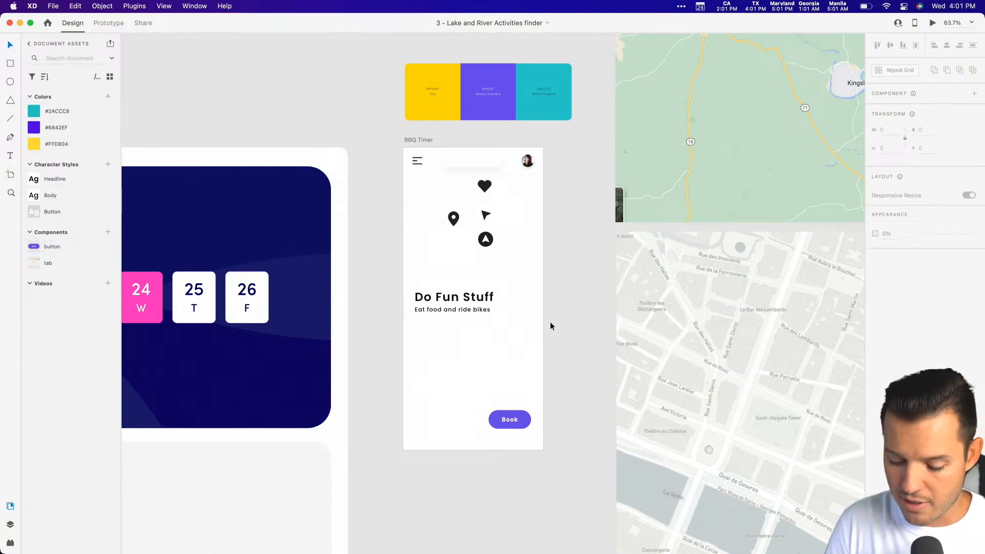
Examine the two map images beside the BBQ Timer artboard, leaving them in place.
key("super+minus")
key("super+minus")
left_click_drag(616, 319, 533, 428)
left_click_drag(553, 197, 531, 160)
key("super+z")
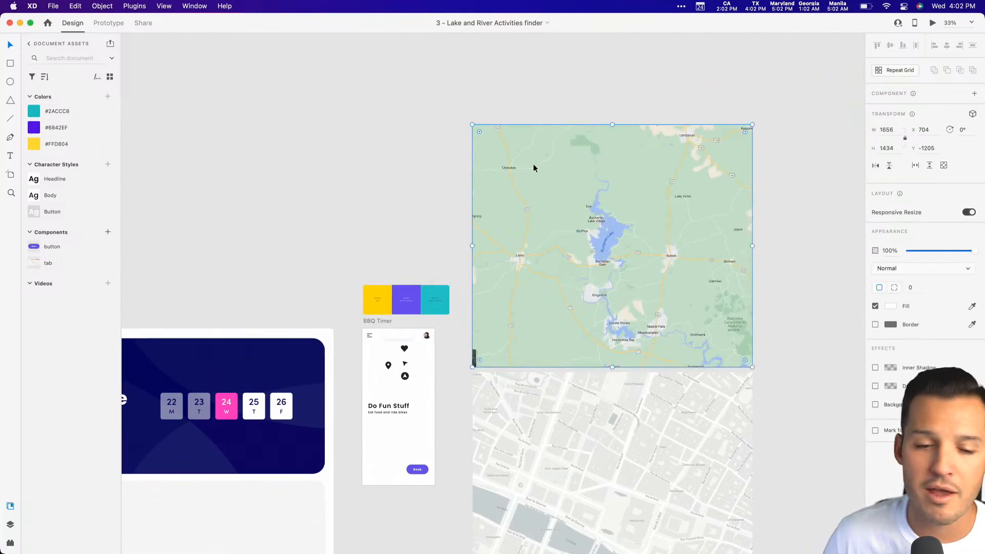
scroll(552, 216, "down", 5)
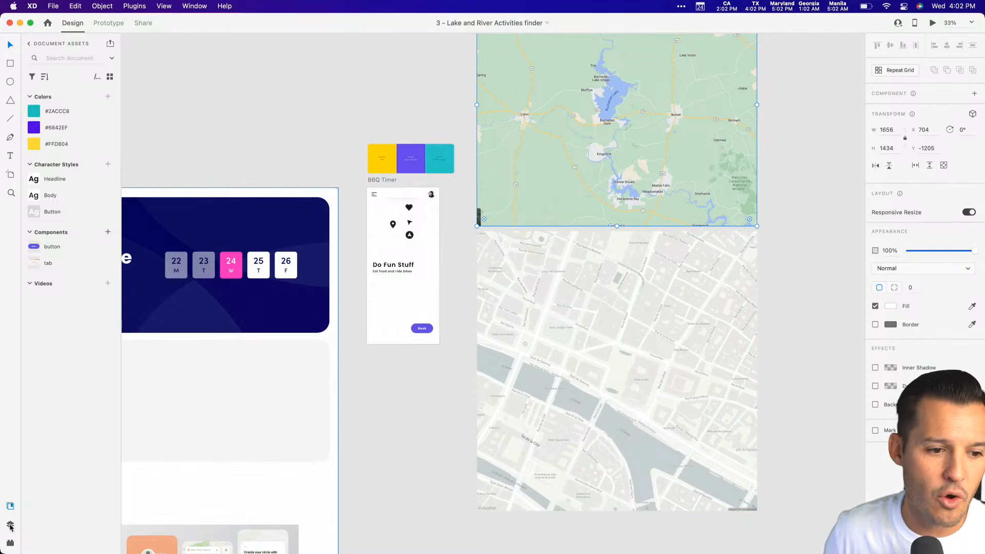
Open the Fancy Maps plugin and load a surprise destination.
left_click(10, 542)
left_click(30, 46)
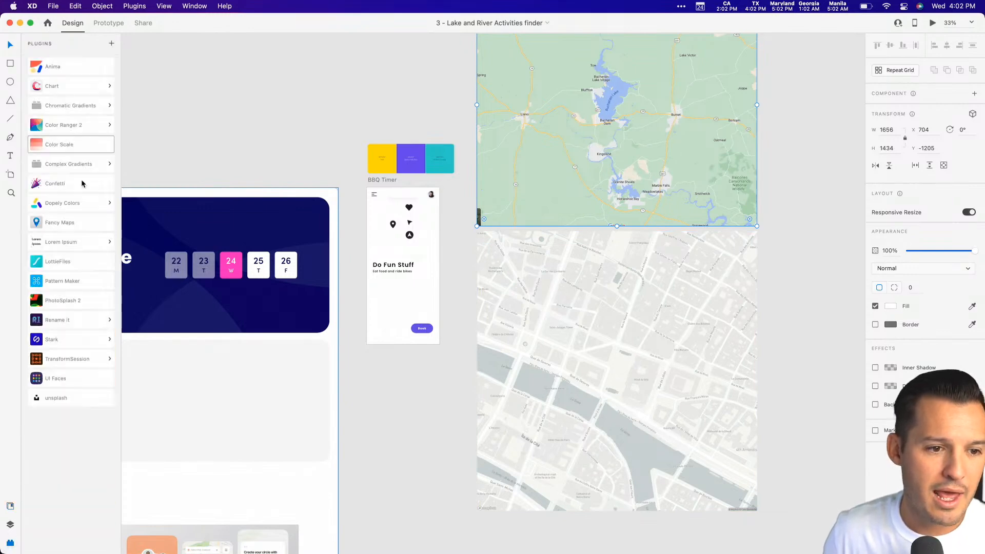
left_click(77, 223)
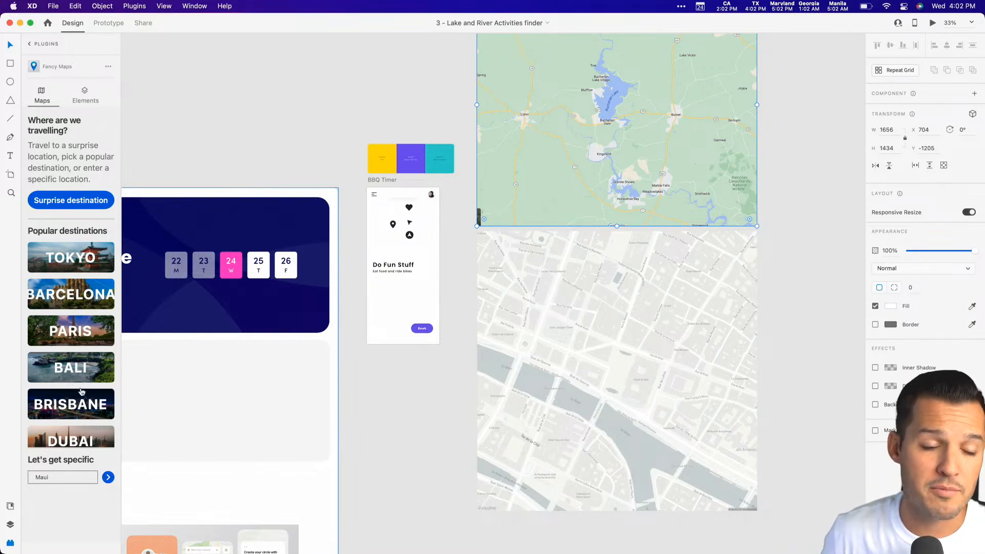
left_click(68, 202)
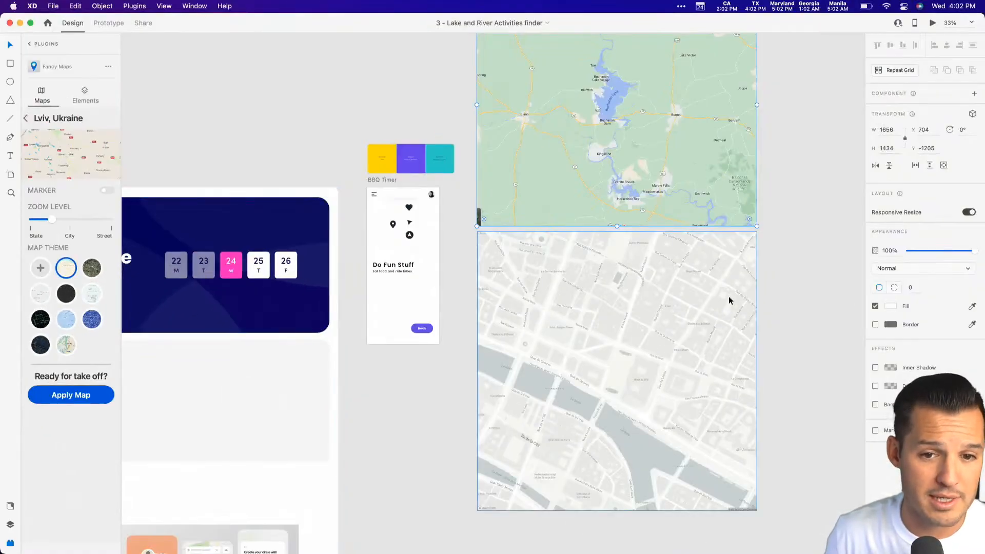
Draw a square about 2565 px wide on the empty canvas beside the two map images.
scroll(710, 302, "right", 10)
left_click(630, 243)
left_click_drag(468, 67, 741, 500)
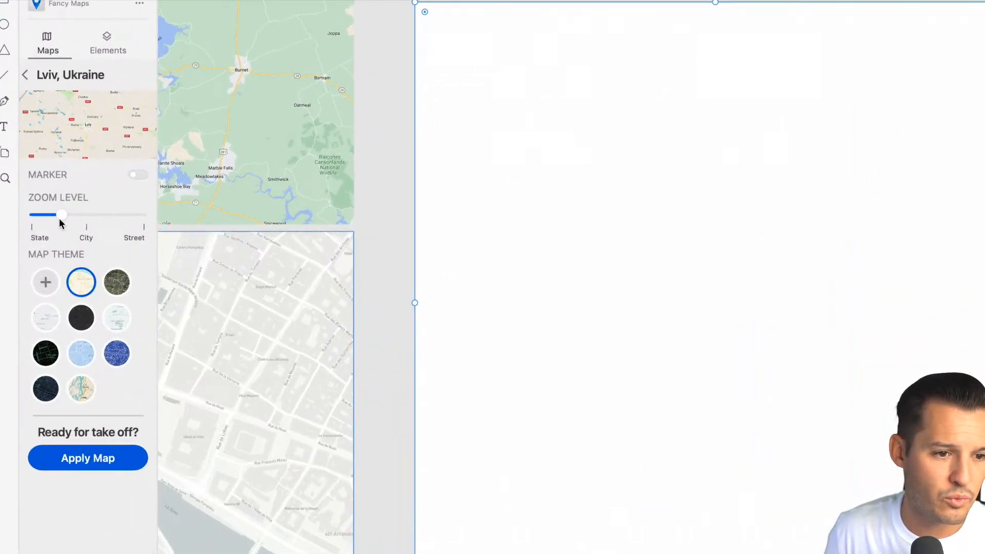
Apply the Lviv map to the square with near-street zoom and the light grey theme, and move it to X 3060, Y -844.
left_click_drag(59, 220, 29, 216)
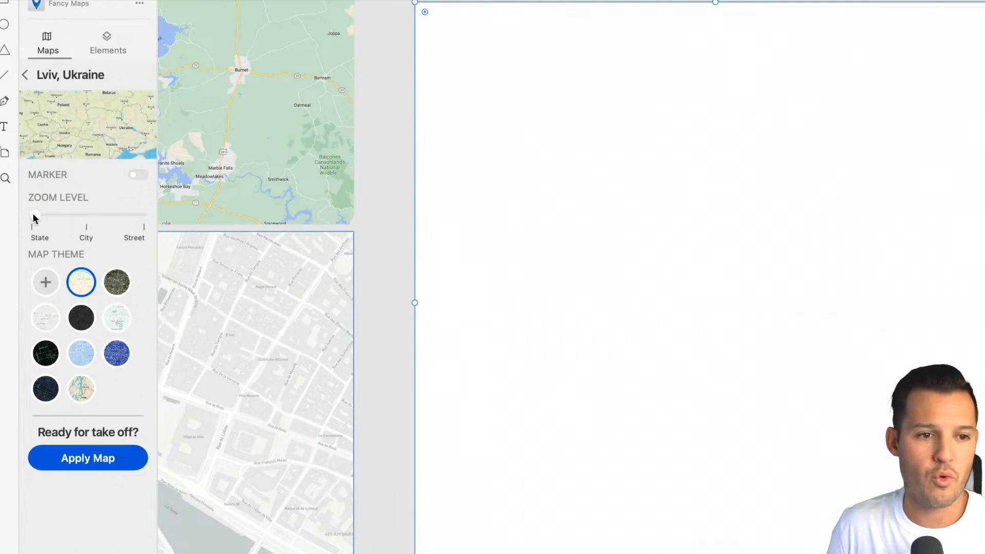
left_click_drag(34, 217, 121, 215)
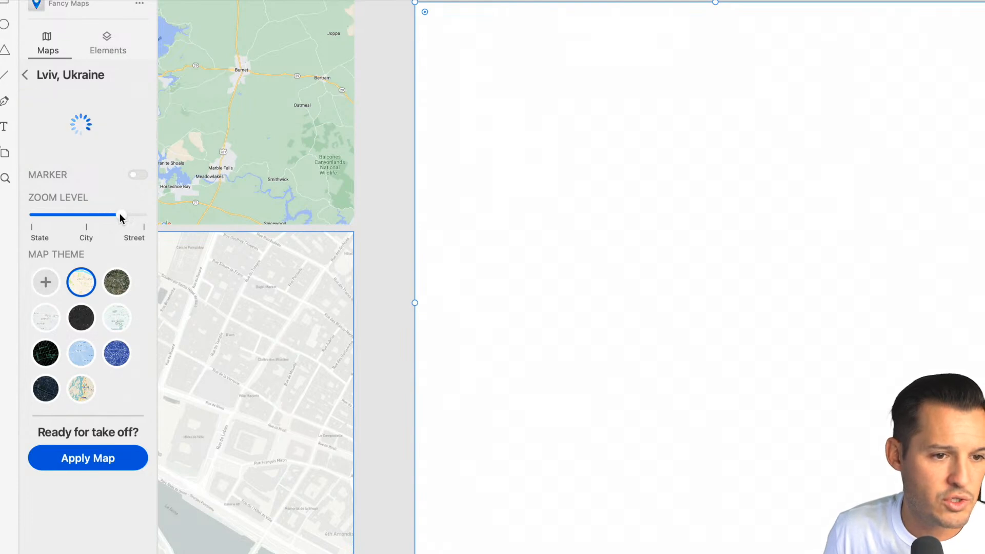
left_click(118, 284)
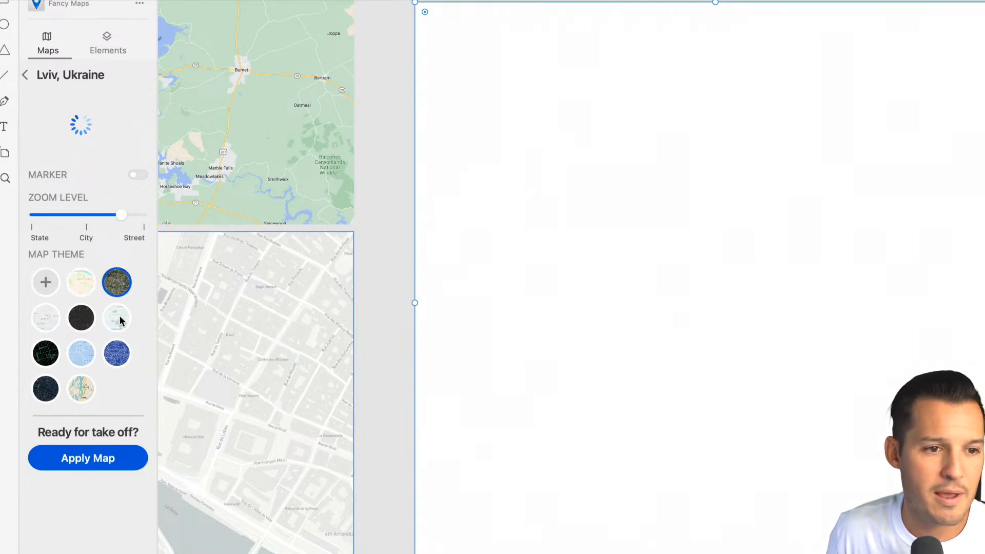
left_click(118, 319)
left_click(125, 354)
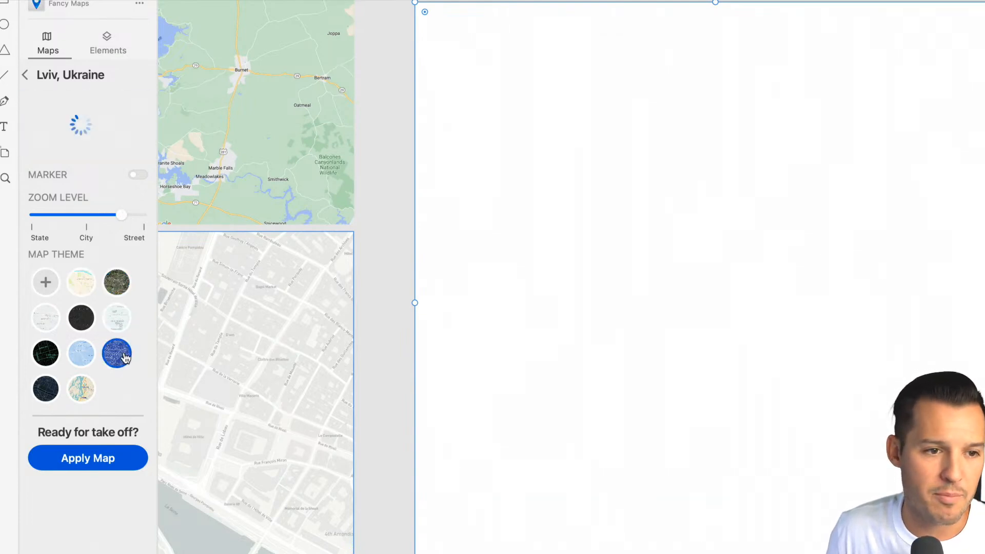
left_click(80, 359)
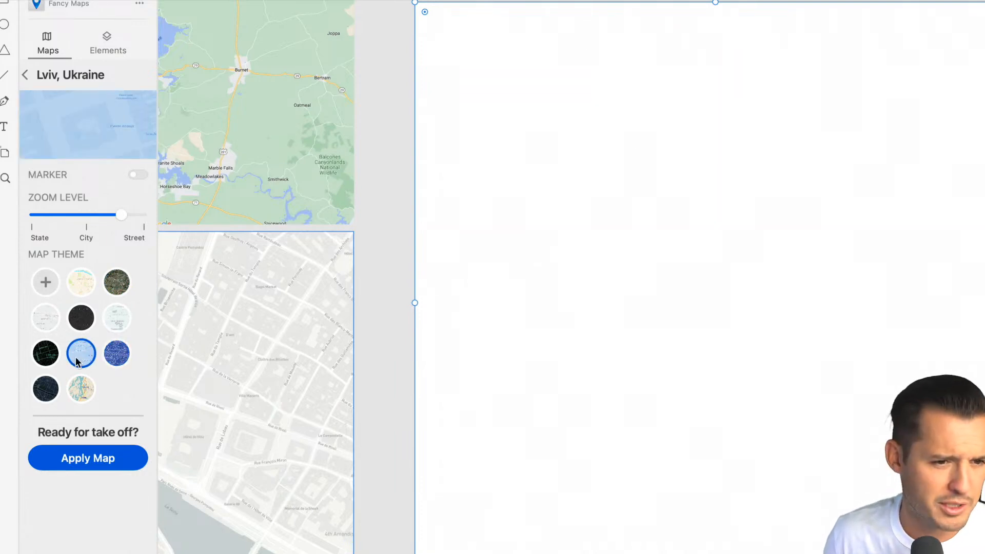
left_click(48, 319)
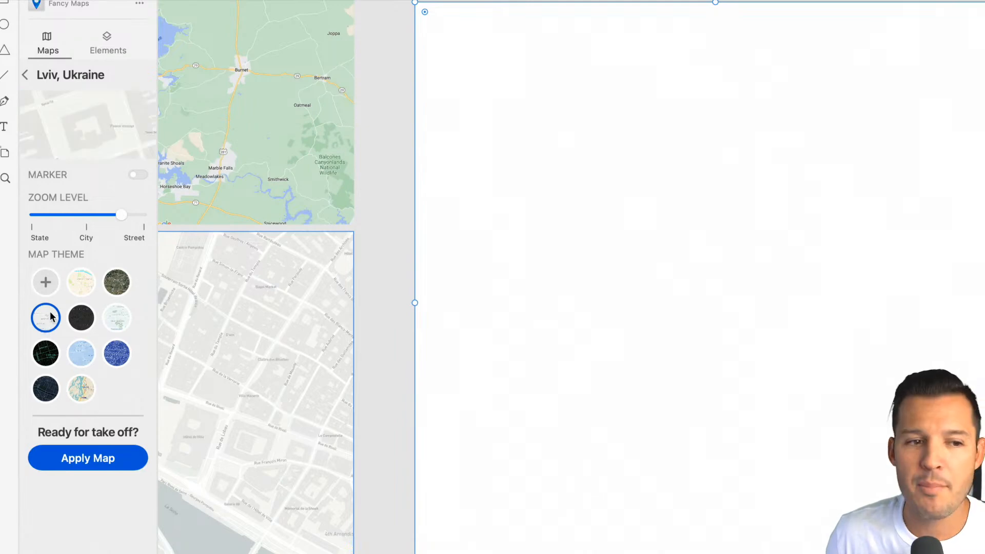
left_click(104, 459)
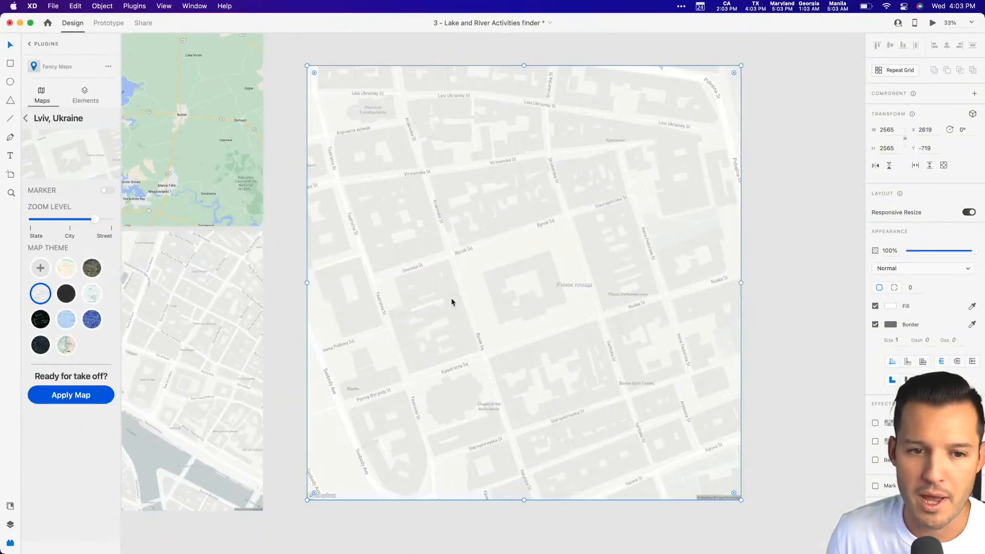
left_click_drag(451, 302, 724, 277)
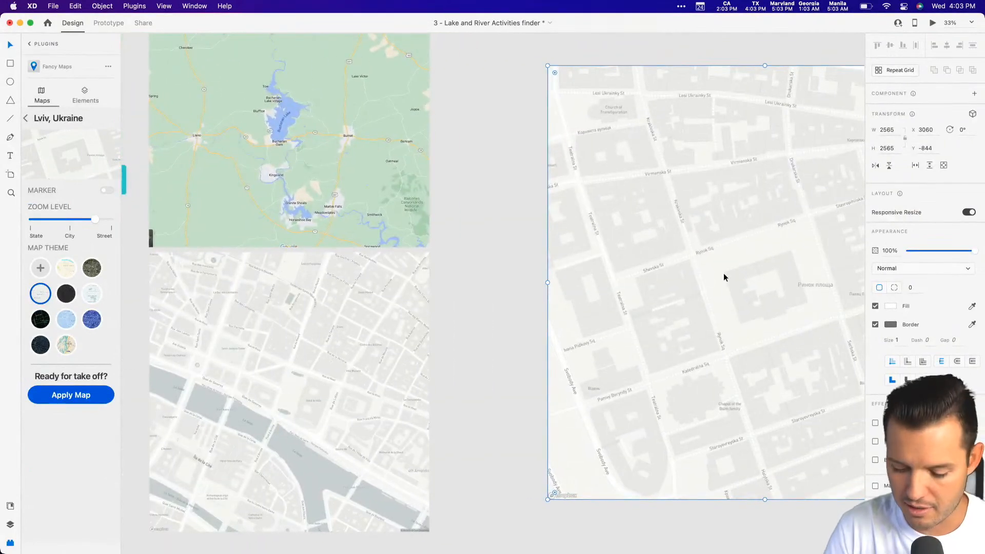
Delete the Lviv map square from the canvas and undo the deletion.
key("Delete")
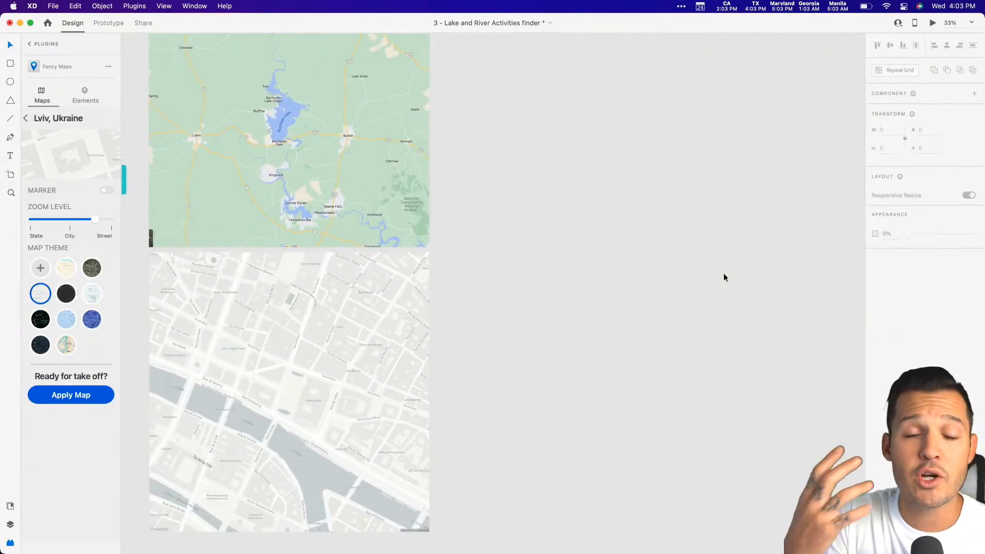
left_click_drag(248, 378, 501, 366)
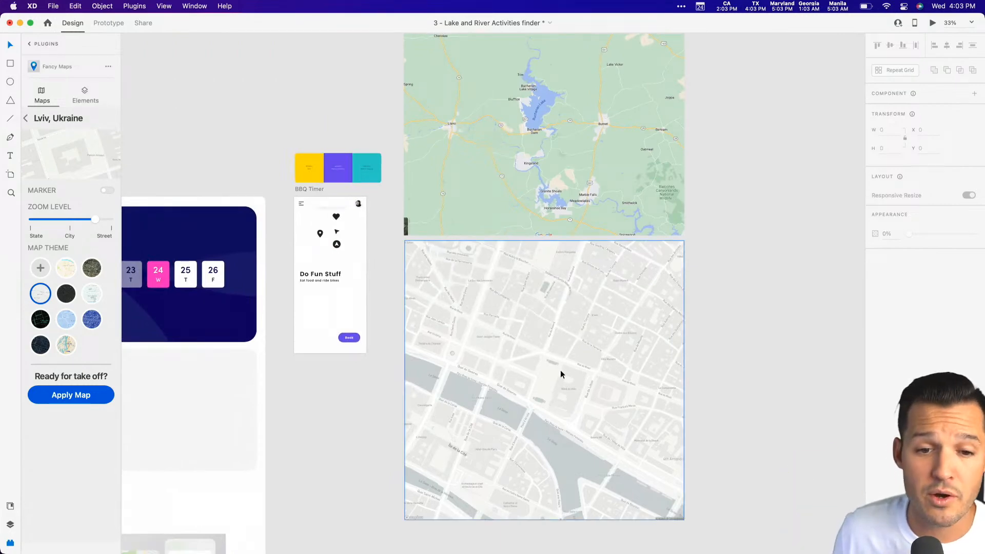
key("super+z")
left_click_drag(645, 319, 138, 335)
Change the Fancy Maps location to Barcelona, bring the zoom closer to Street, and apply the map to the square.
left_click_drag(96, 224, 104, 222)
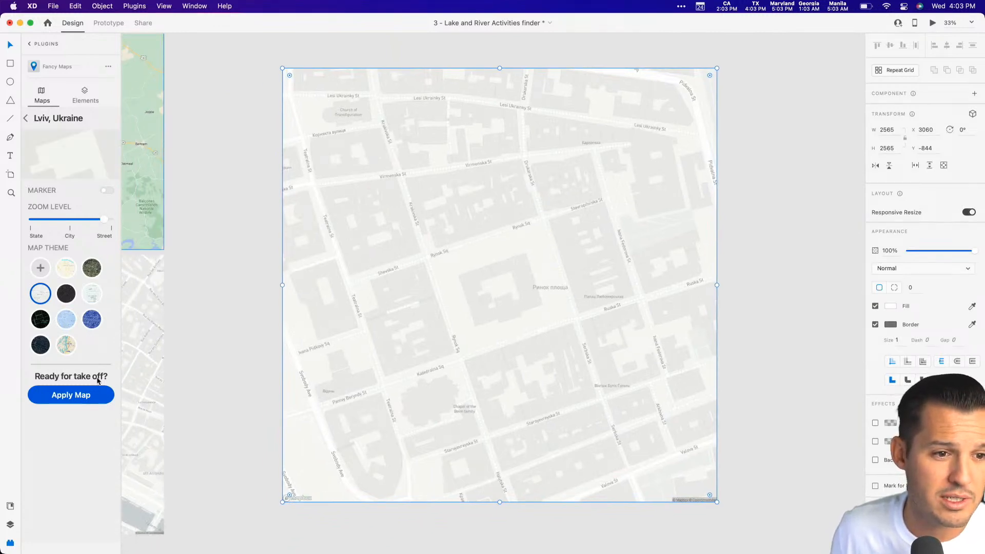
left_click(26, 119)
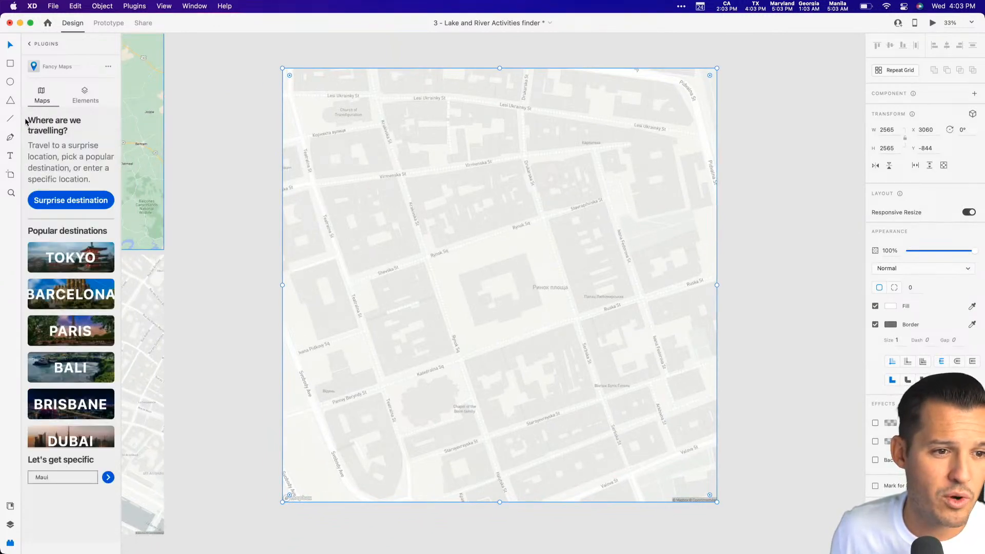
left_click(75, 202)
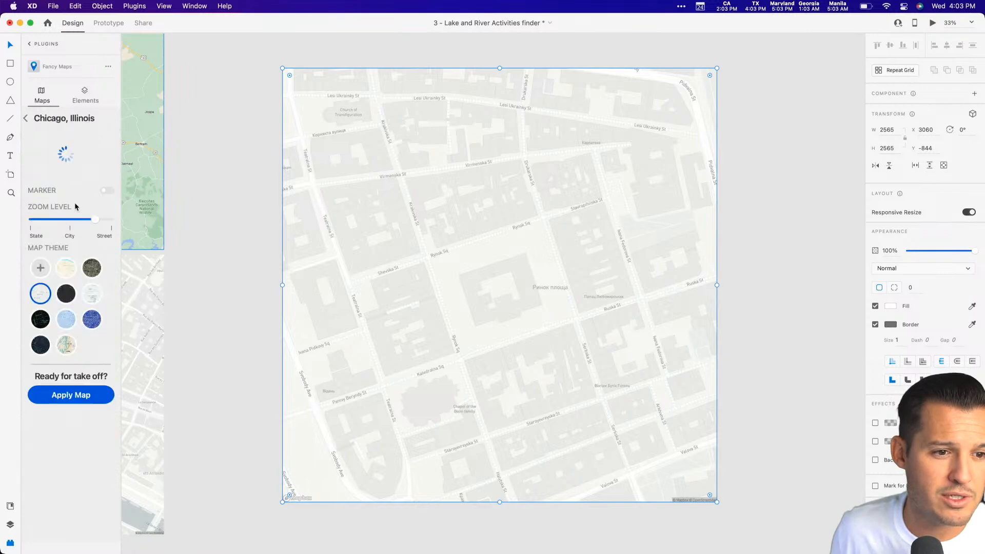
left_click(26, 119)
left_click(86, 300)
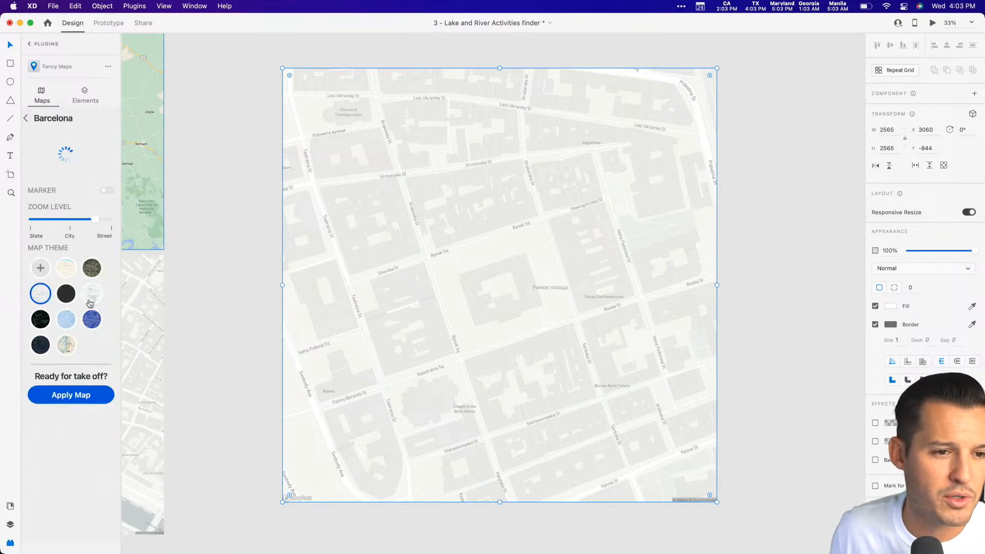
left_click(102, 220)
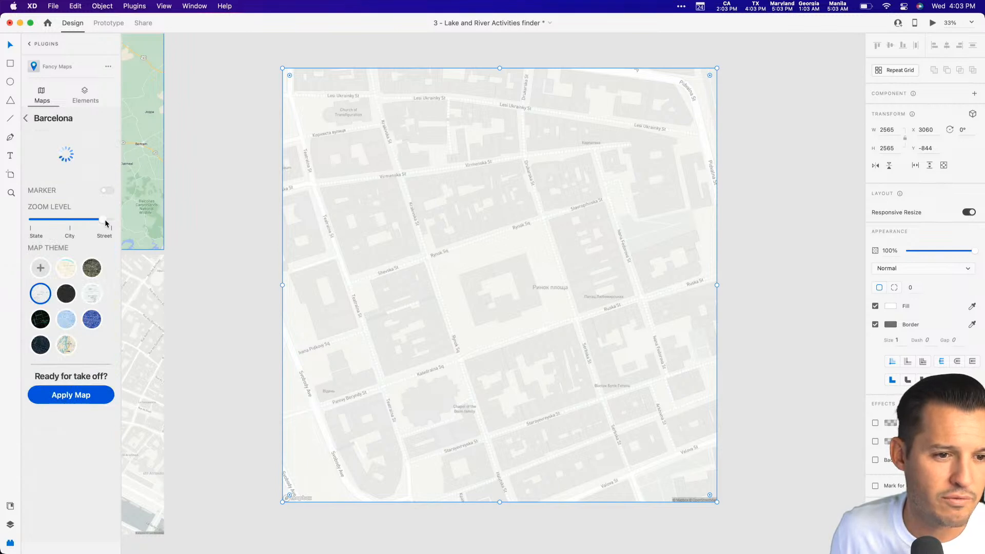
left_click(83, 400)
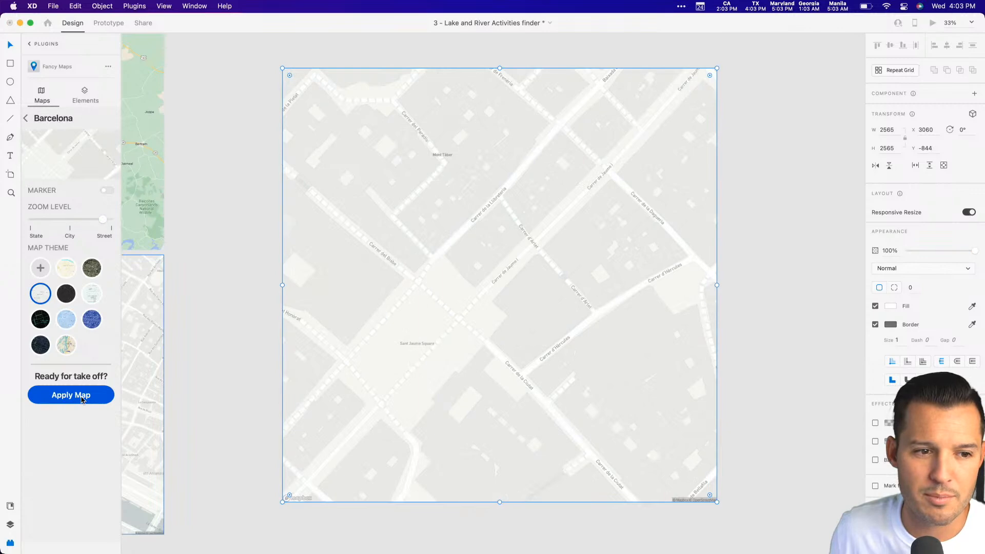
Zoom the Barcelona map out slightly and reapply it to the square.
left_click_drag(104, 224, 100, 225)
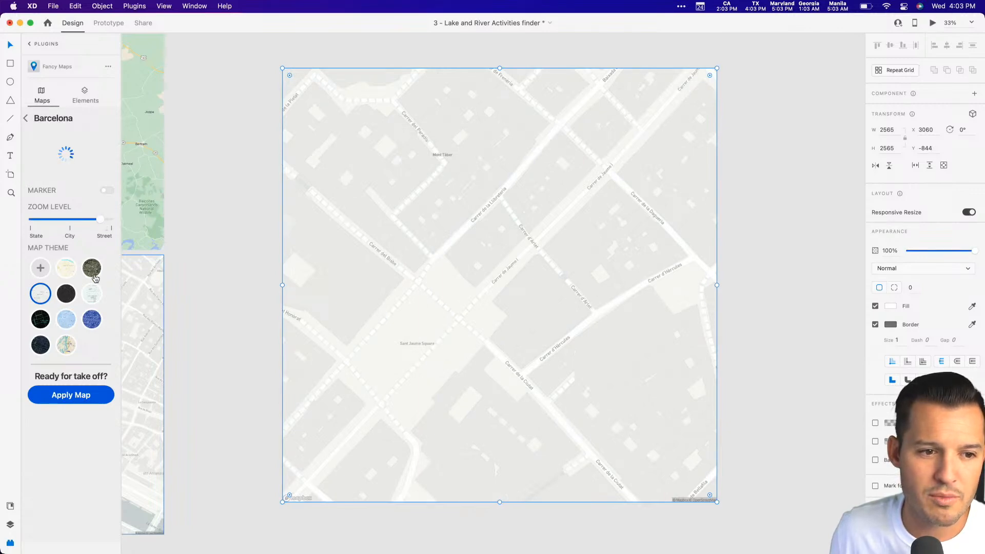
left_click(81, 395)
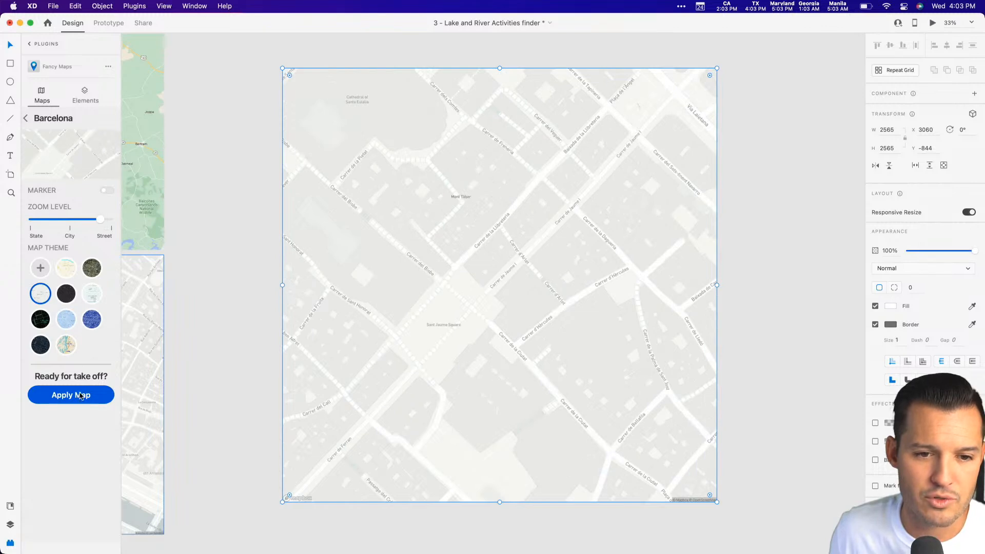
left_click(232, 284)
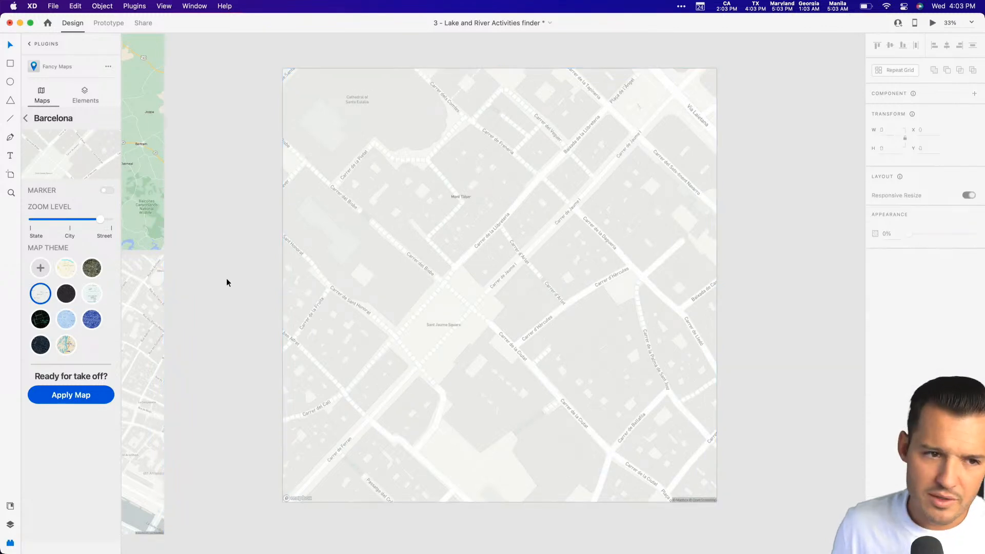
Leave the Fancy Maps plugin, show the document's layers, bring the BBQ Timer artboard into view and save the file.
left_click(30, 44)
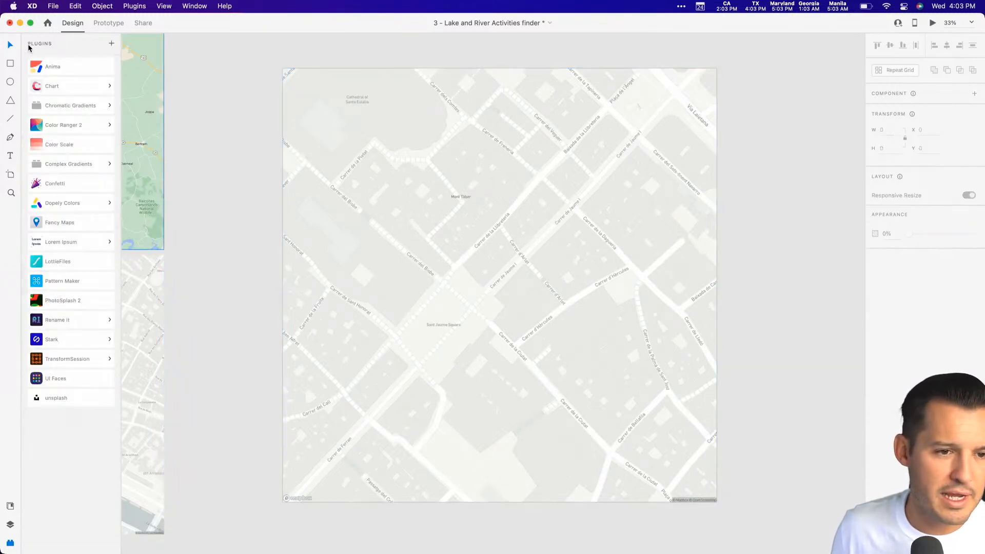
left_click(11, 525)
left_click_drag(175, 276, 759, 281)
key("z")
left_click_drag(315, 198, 584, 454)
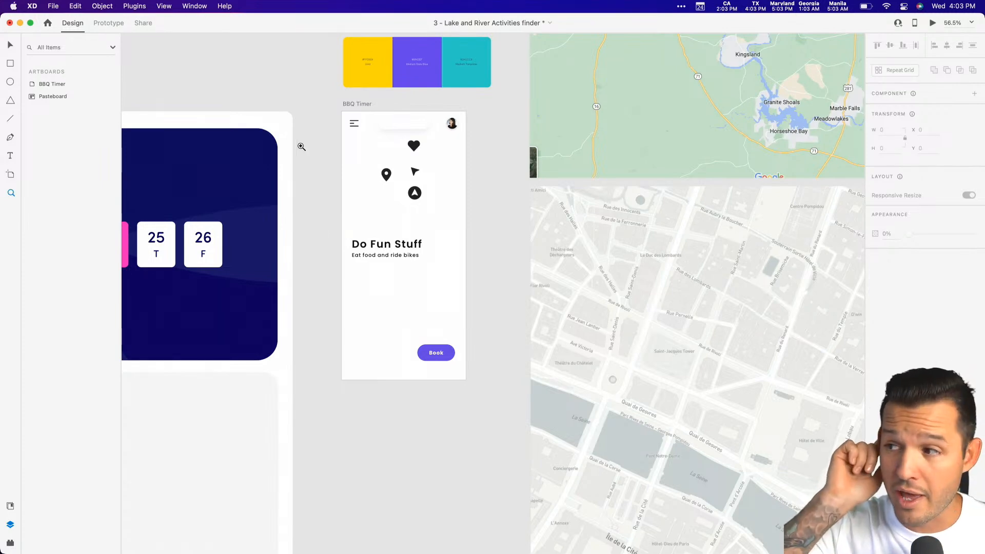
left_click_drag(299, 97, 569, 394)
scroll(568, 368, "left", 3)
scroll(568, 368, "down", 1)
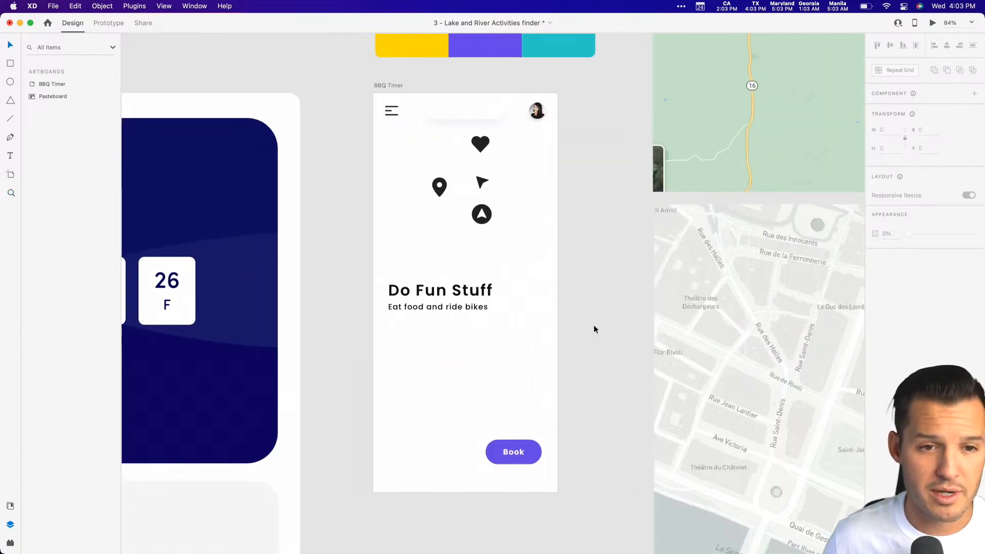
key("super+s")
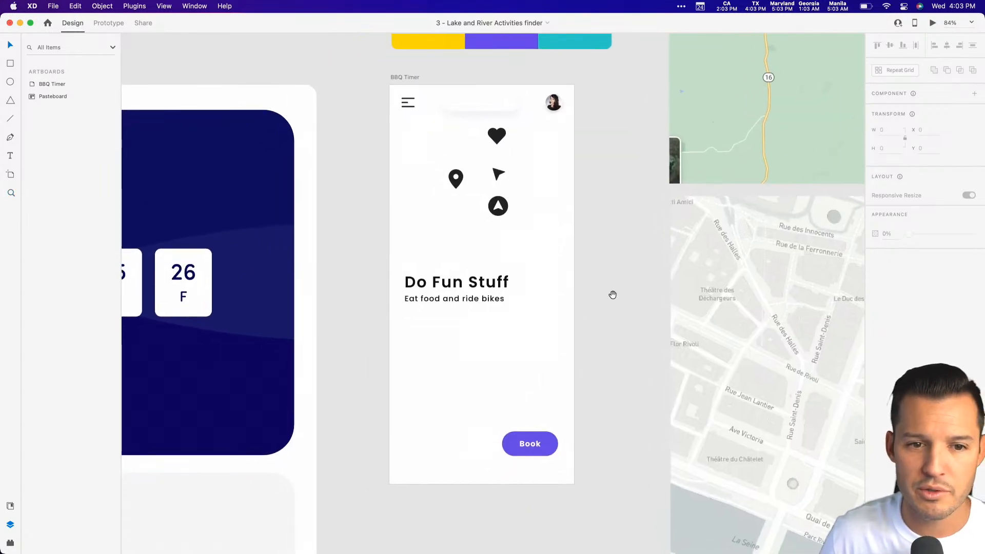
scroll(607, 310, "up", 1)
scroll(607, 311, "right", 1)
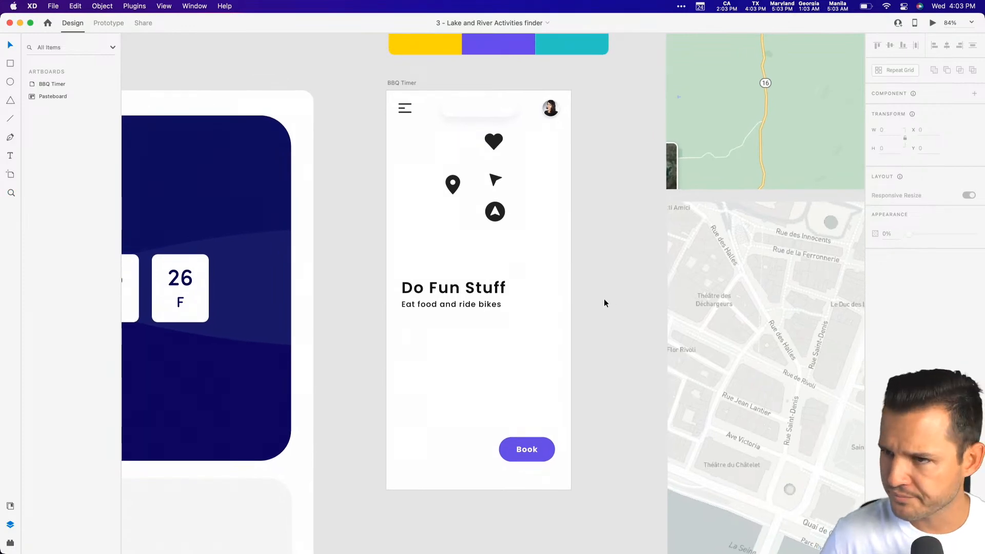
Move the Paris map square onto the BBQ Timer artboard and centre it horizontally and vertically.
left_click_drag(765, 344, 469, 227)
left_click_drag(538, 312, 434, 276)
left_click_drag(507, 317, 467, 281)
left_click_drag(532, 353, 434, 299)
key("super+minus")
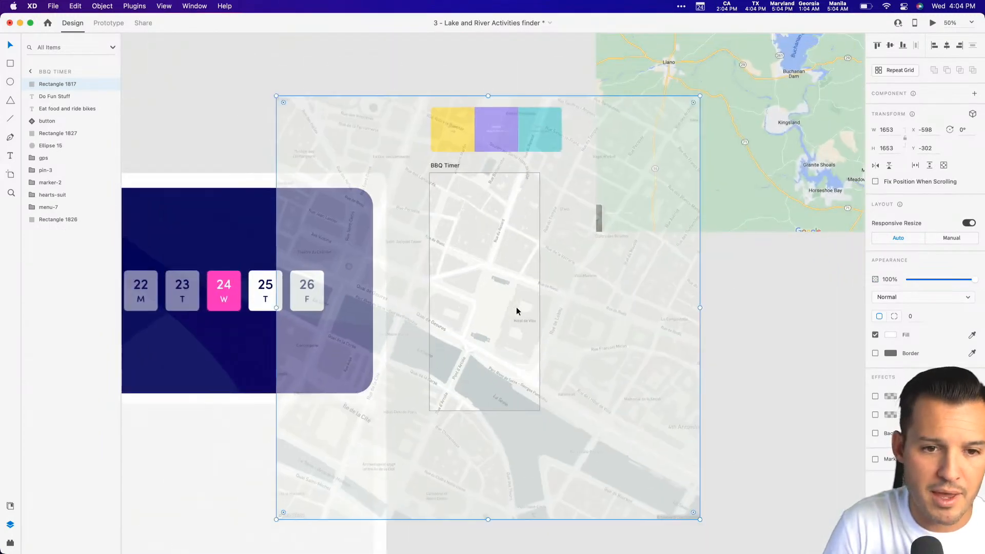
left_click(947, 46)
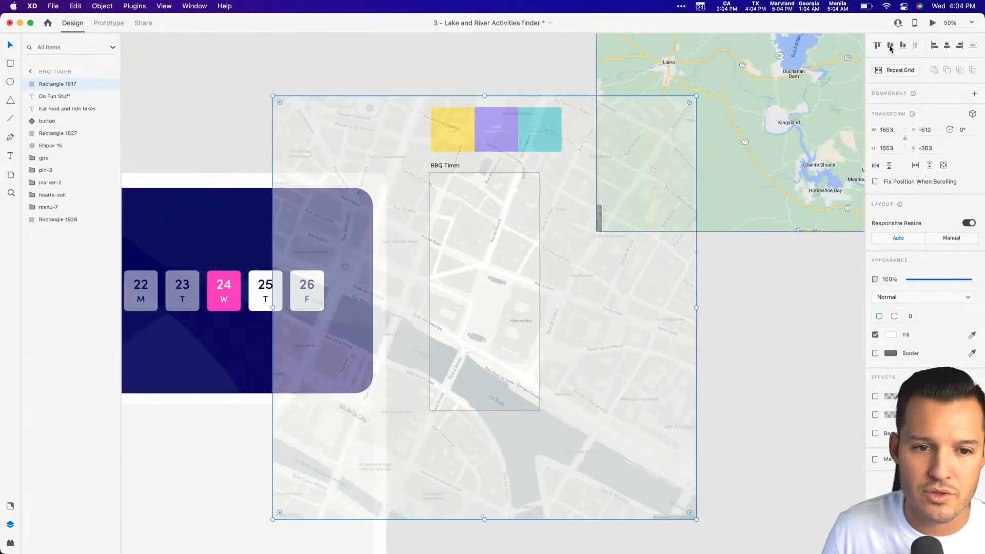
left_click(890, 47)
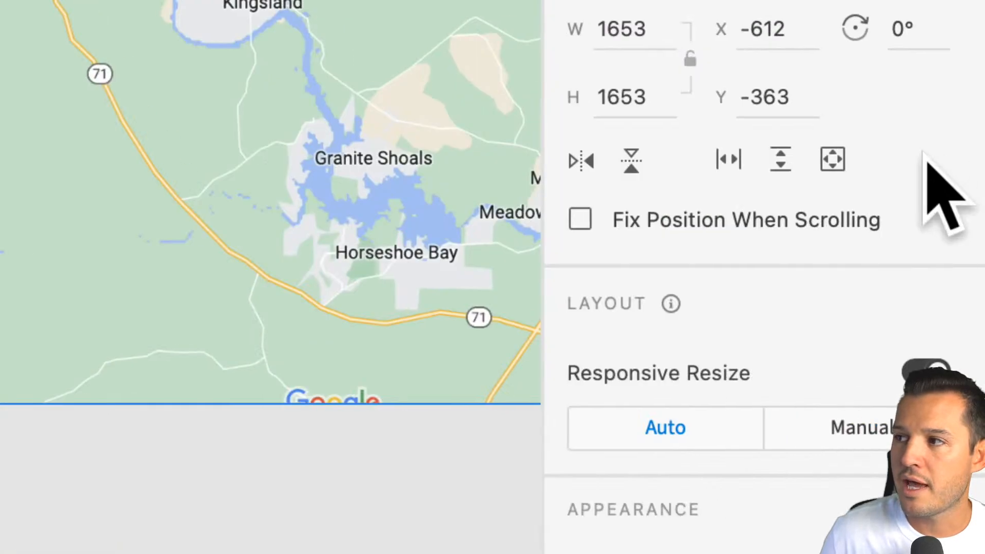
Make the map scroll both horizontally and vertically within the artboard and send it behind all other elements.
left_click(832, 160)
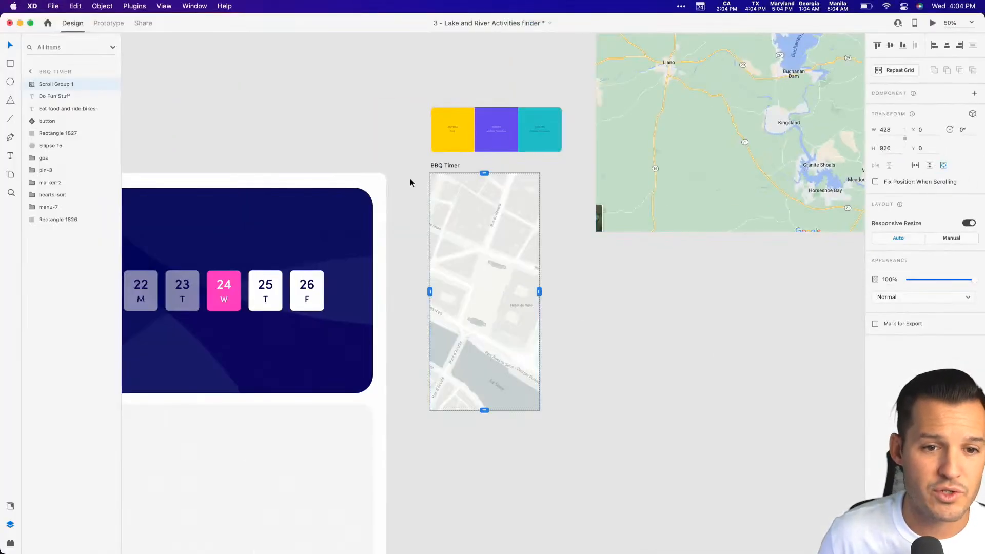
scroll(592, 445, "up", 5)
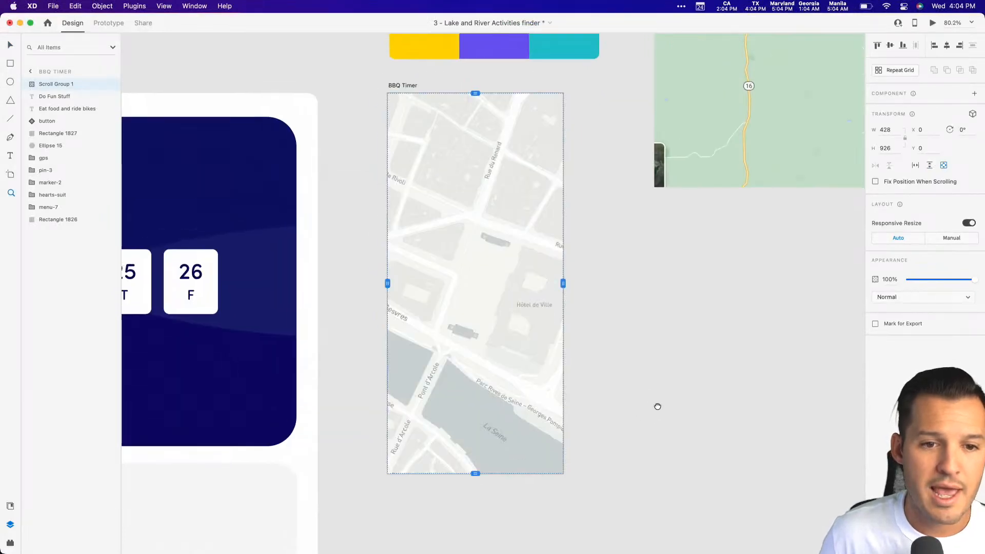
mouse_move(594, 311)
left_mouse_down()
mouse_move(513, 310)
mouse_move(593, 311)
mouse_move(595, 299)
left_mouse_up()
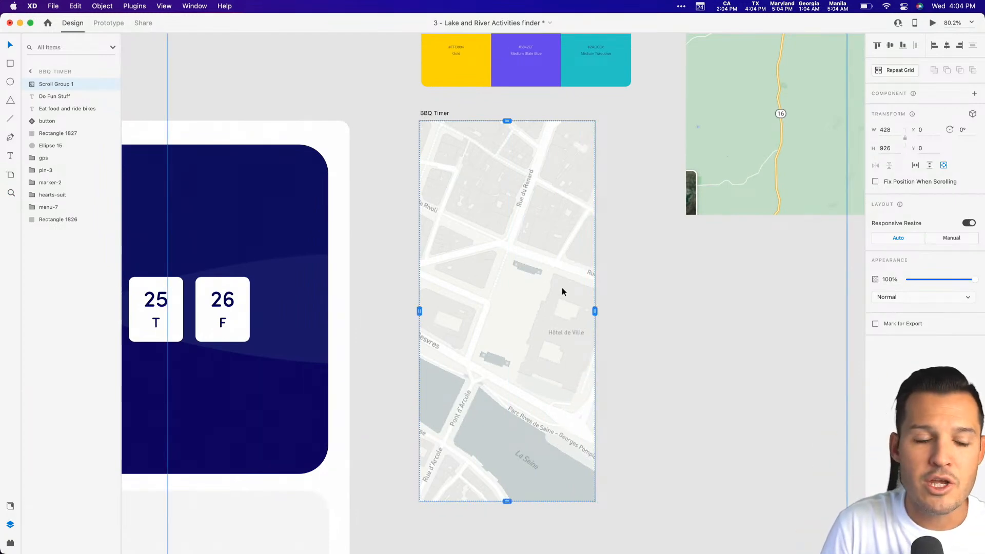
key("super+shift+bracketleft")
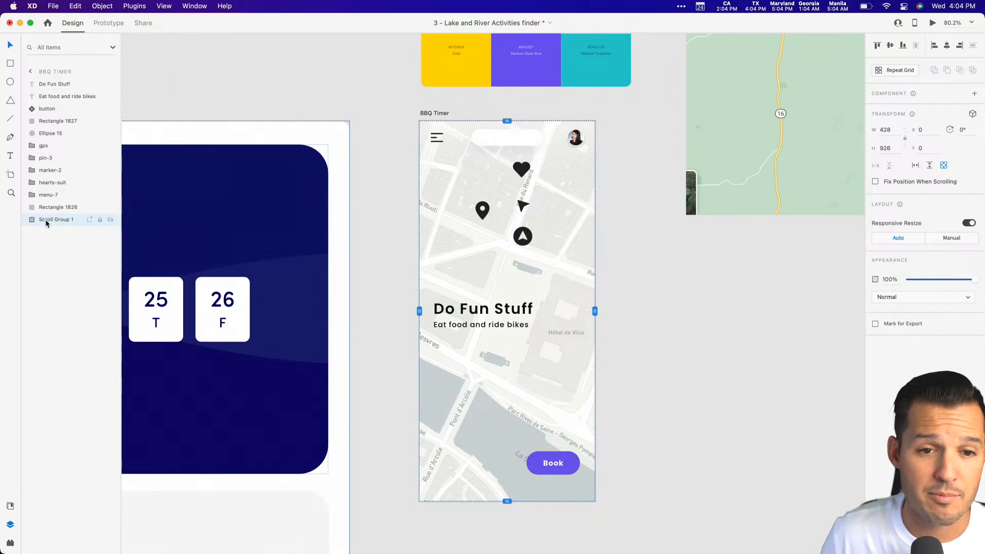
Preview the BBQ Timer artboard, test scrolling the map in several directions, and close the preview.
left_click(933, 26)
scroll(396, 231, "up", 5)
left_click_drag(449, 271, 348, 236)
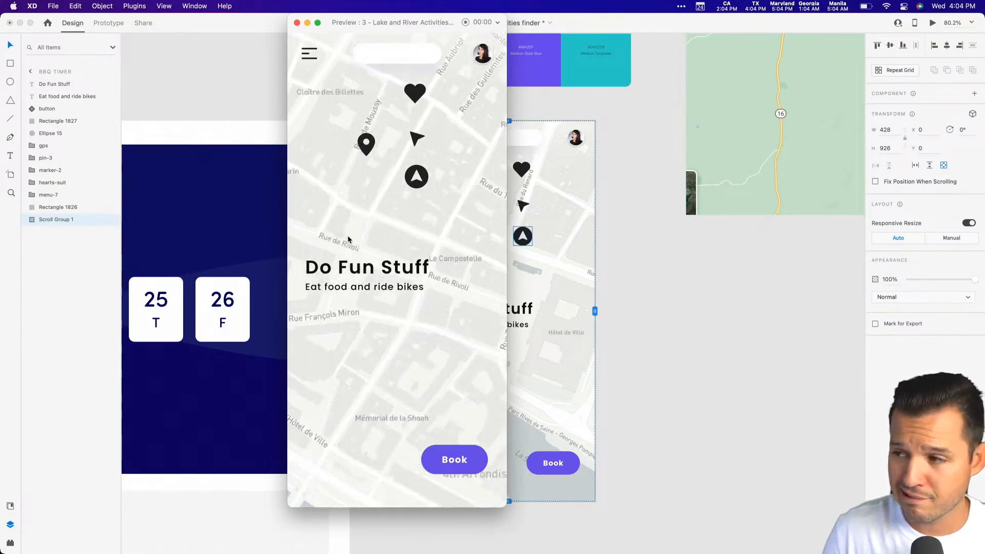
scroll(347, 240, "down", 2)
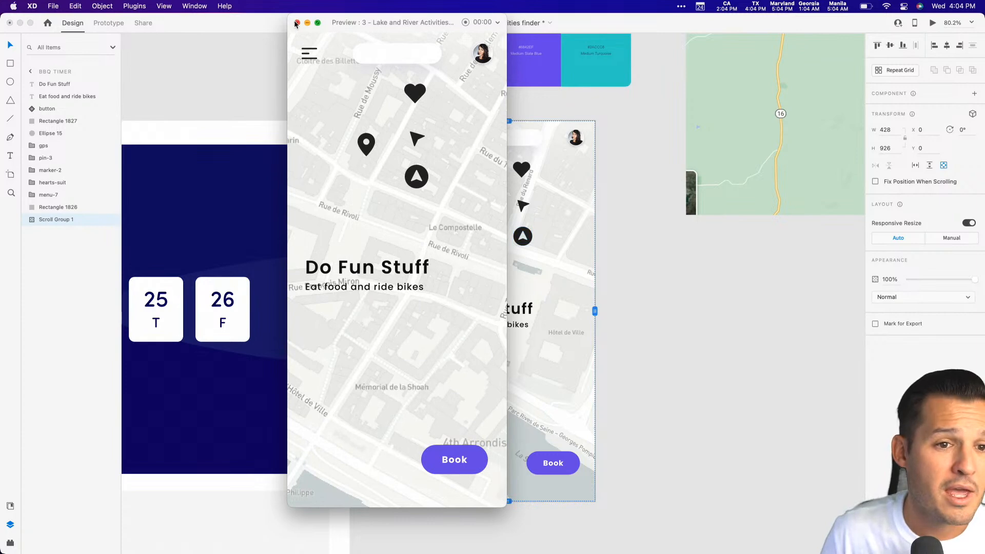
left_click(297, 22)
left_click(660, 310)
scroll(669, 305, "left", 2)
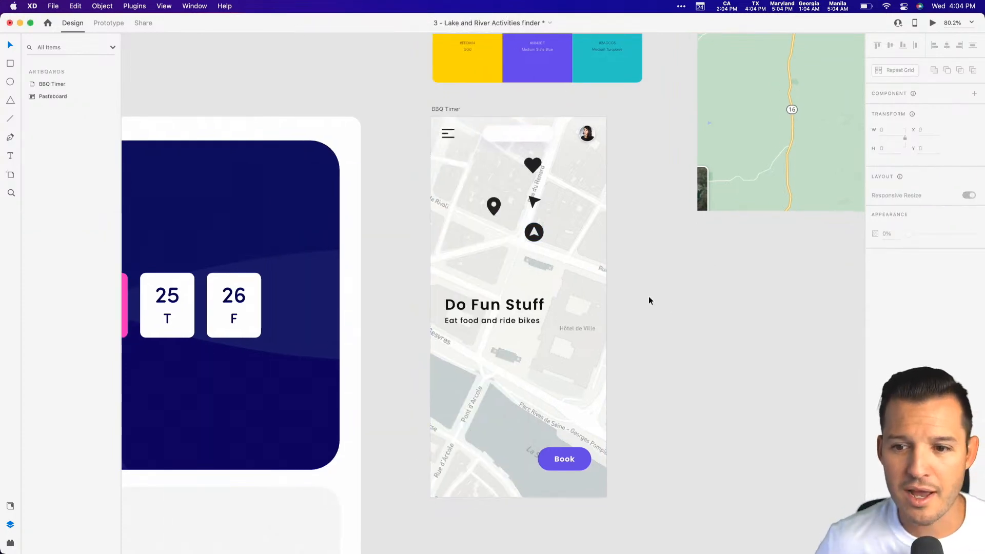
scroll(657, 297, "left", 2)
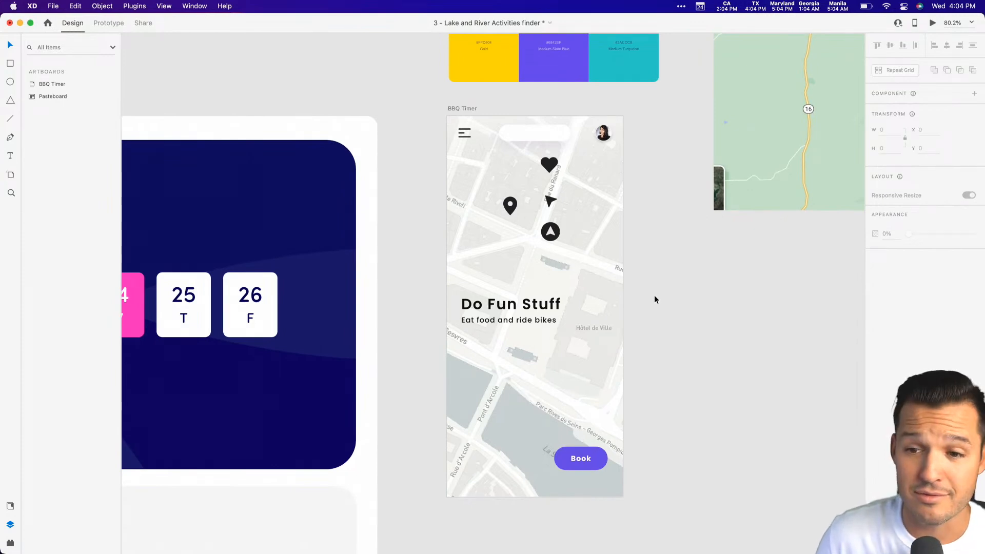
scroll(657, 297, "left", 2)
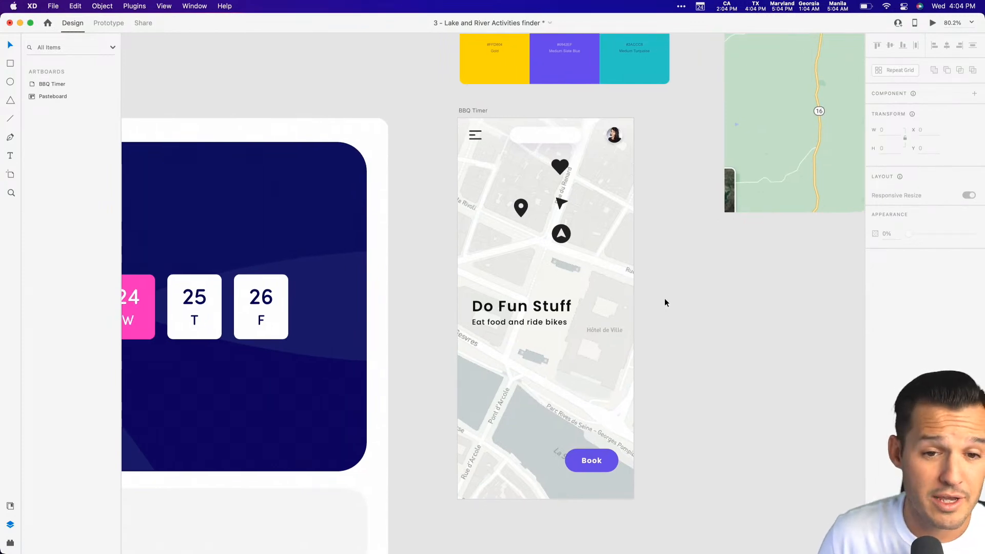
Undo sending the map to the back and move Scroll Group 1 to the bottom of the BBQ Timer layer order.
left_click(561, 233)
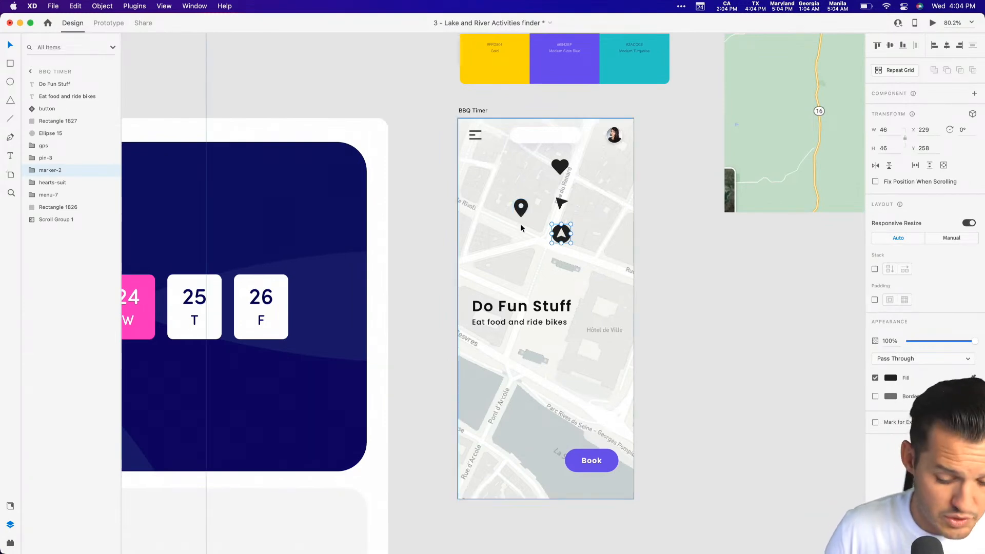
key("r")
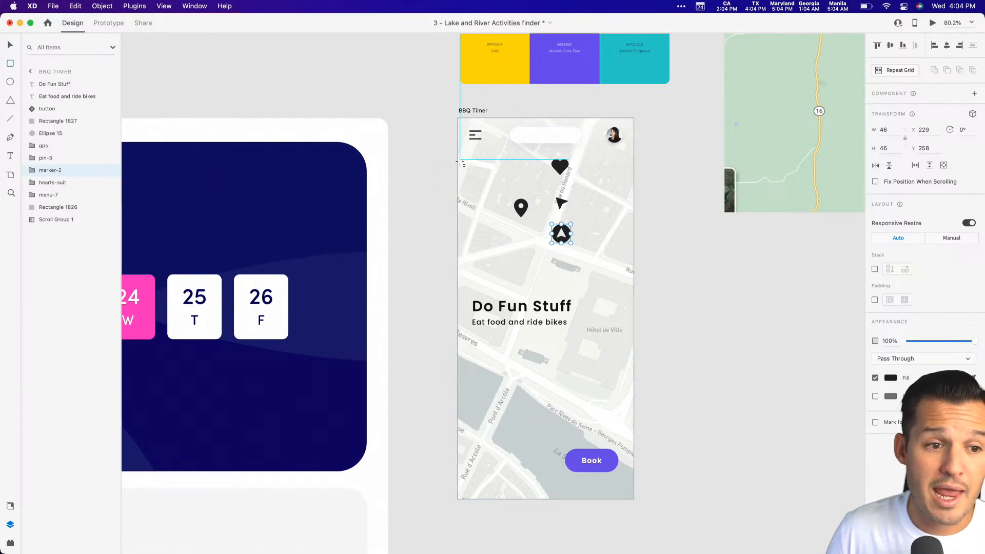
key("super+z")
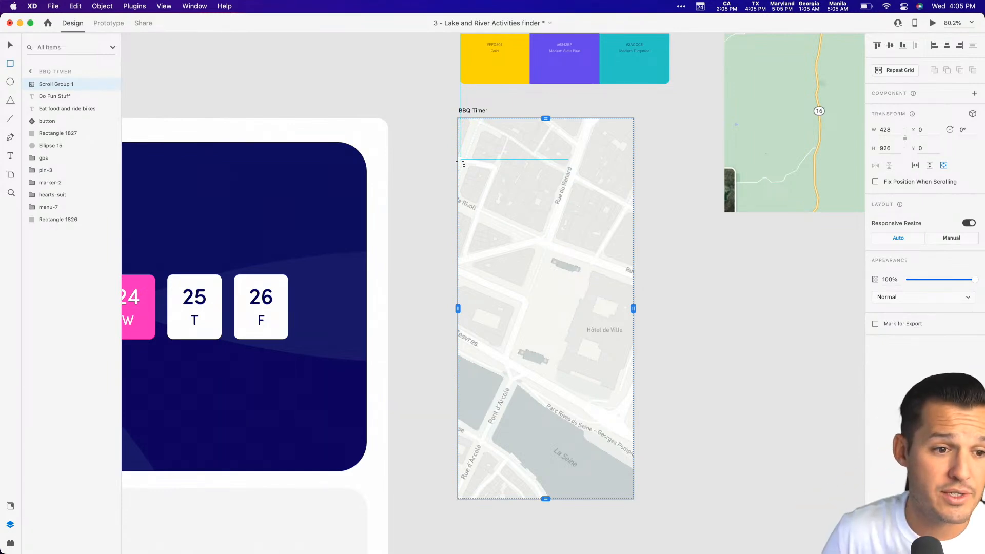
left_click_drag(58, 89, 70, 275)
Draw a borderless 429 × 138 rectangle across the top of the BBQ Timer artboard and give it a linear gradient fill.
mouse_move(459, 118)
left_mouse_down()
mouse_move(554, 193)
mouse_move(636, 175)
left_mouse_up()
left_click(875, 354)
left_click(891, 335)
left_click(793, 275)
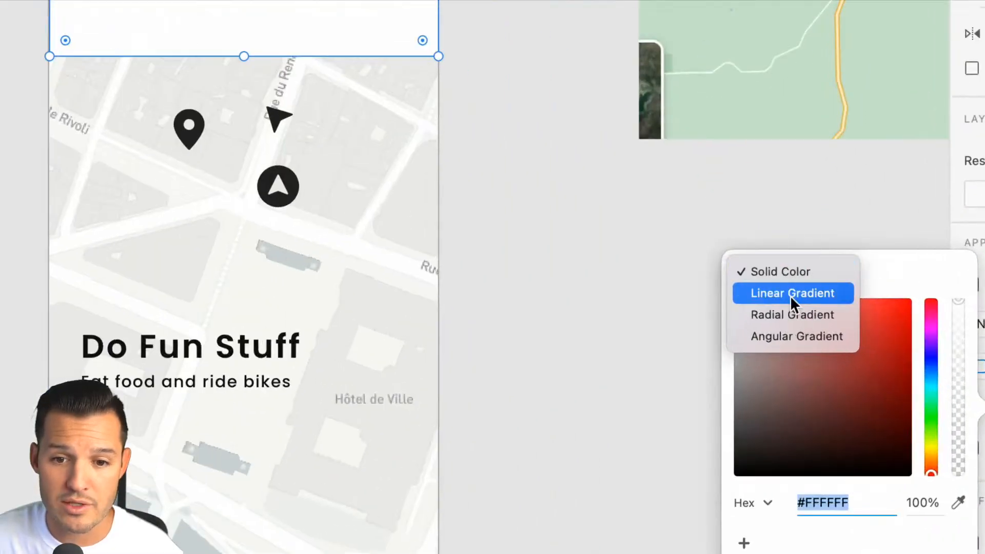
left_click(793, 287)
scroll(584, 267, "up", 5)
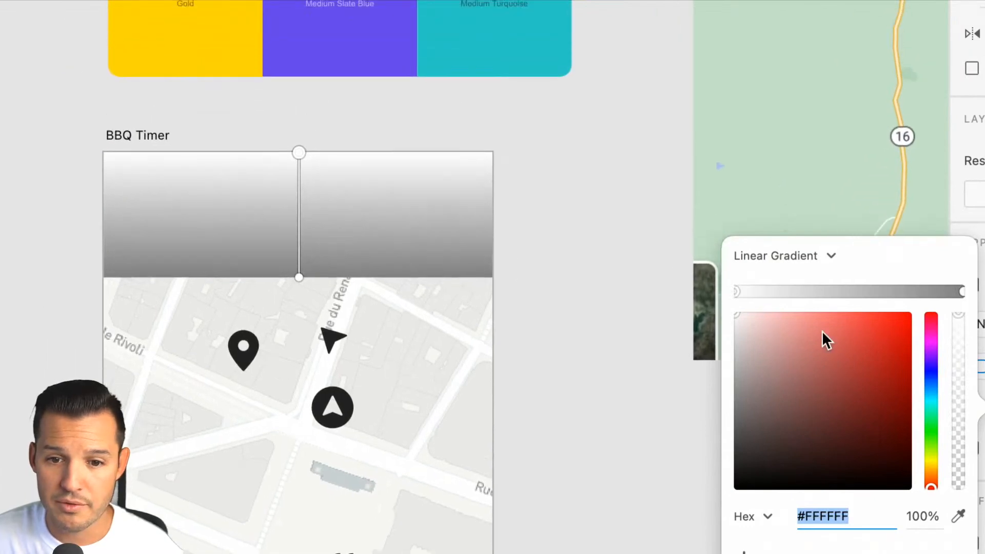
Set the gradient's lower end stop to white (#FFFFFF) at 0% opacity and finish the gradient editing.
left_click(961, 293)
left_click_drag(851, 356, 687, 295)
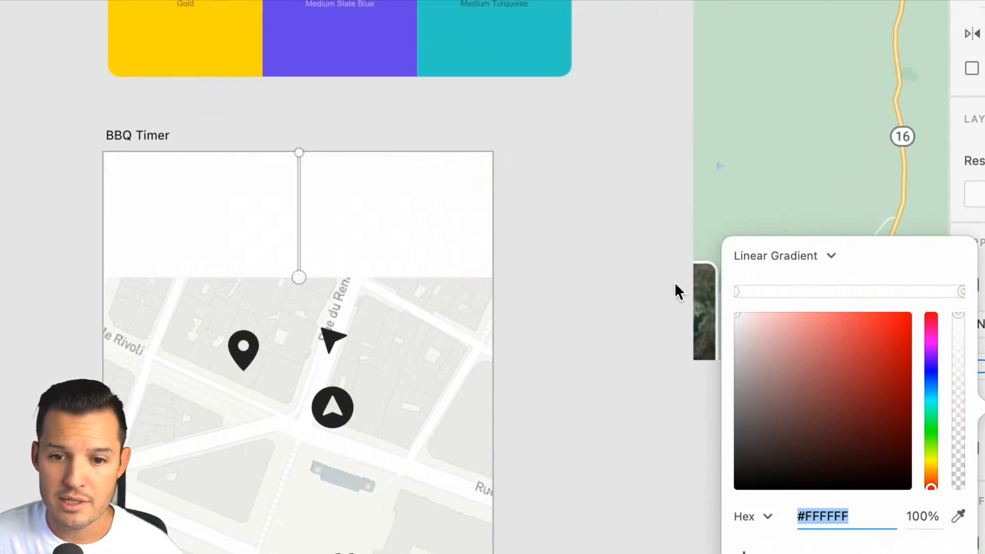
left_click_drag(958, 320, 963, 548)
key("r")
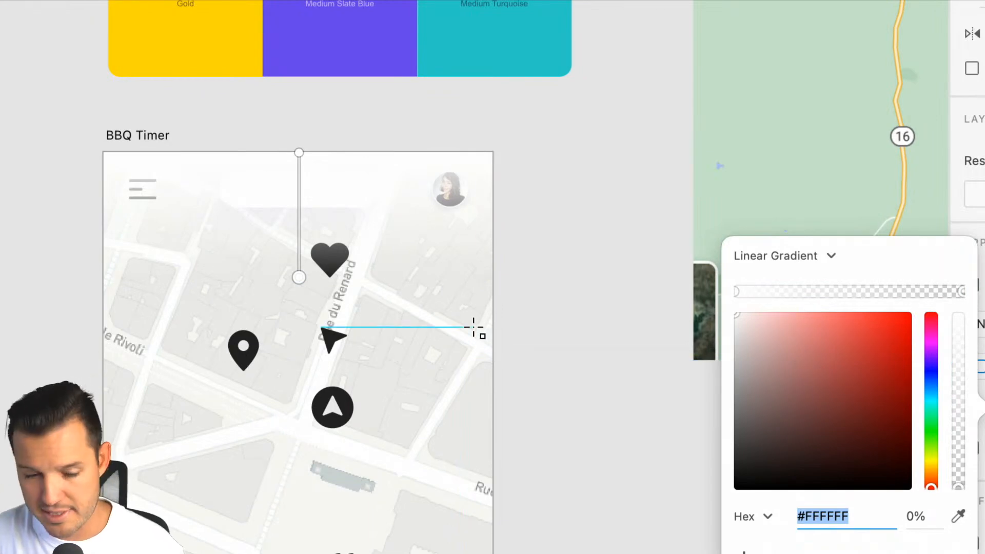
key("Escape")
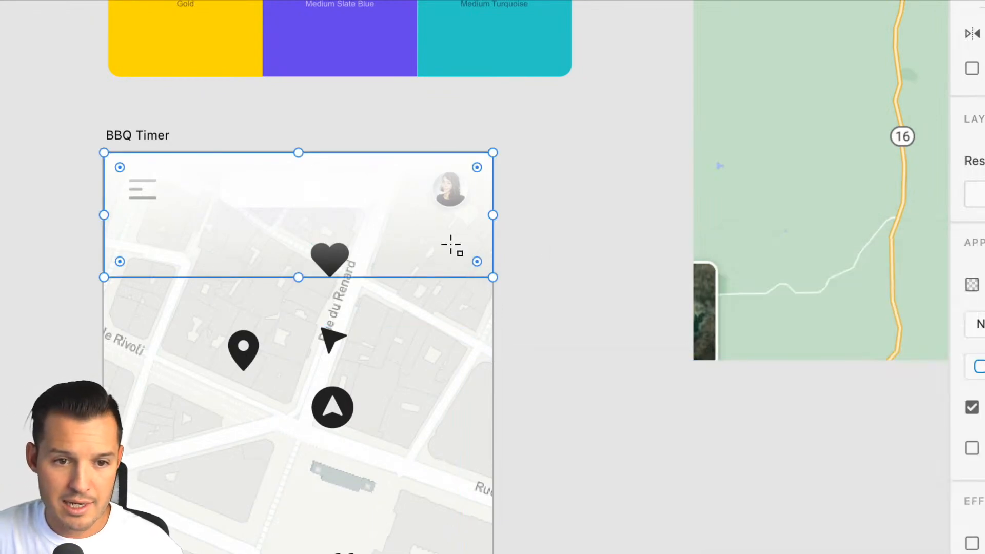
key("Escape")
Place the gradient rectangle directly above the map and behind the header icons in the layer order.
key("v")
left_click(444, 237)
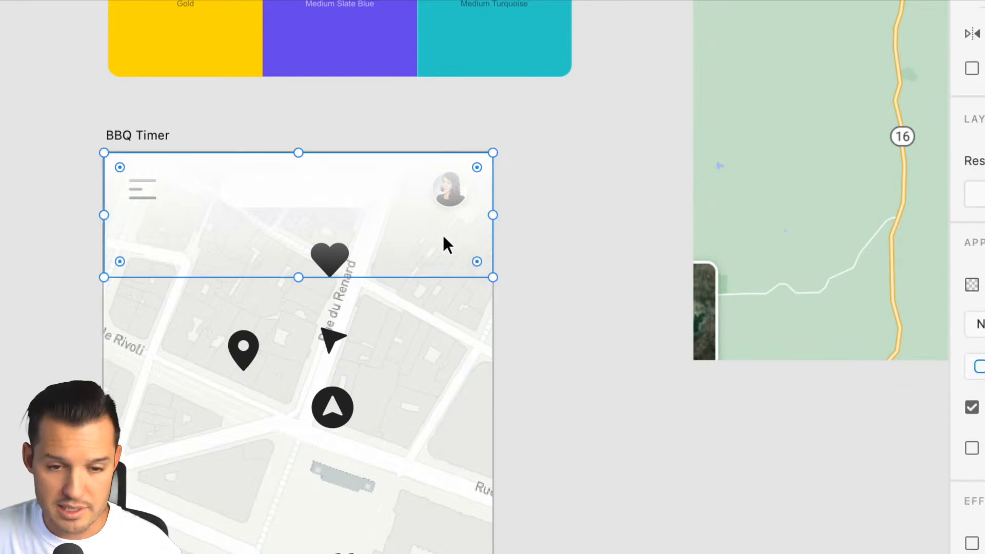
key("shift+super+bracketleft")
key("super+bracketright")
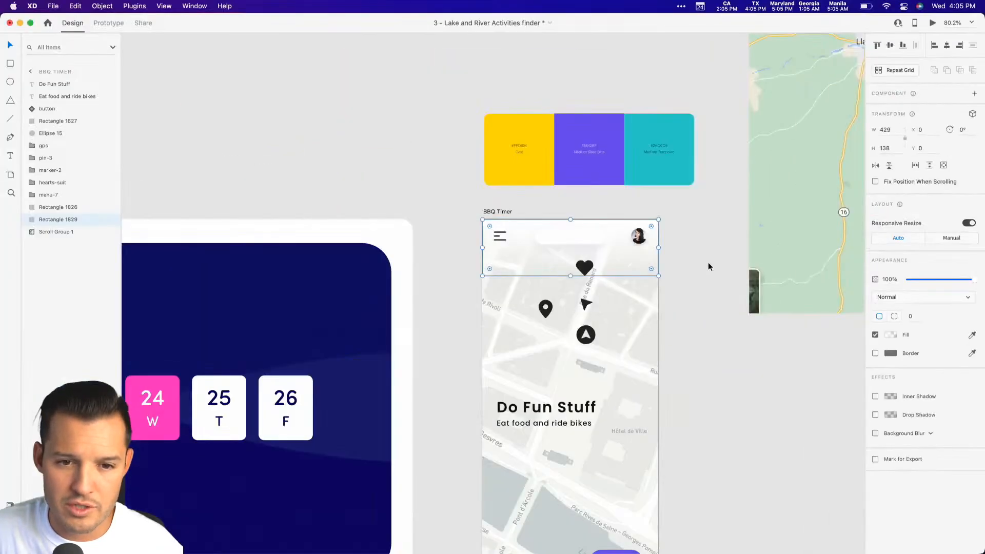
Delete the newly drawn gradient rectangle from the BBQ Timer artboard's header.
left_click(601, 249)
left_click_drag(696, 332, 739, 263)
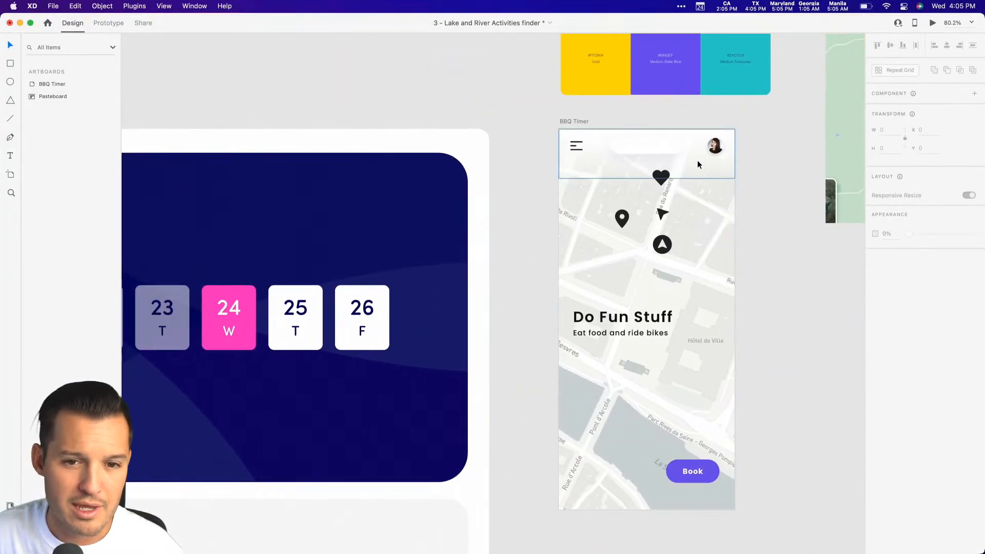
left_click(697, 161)
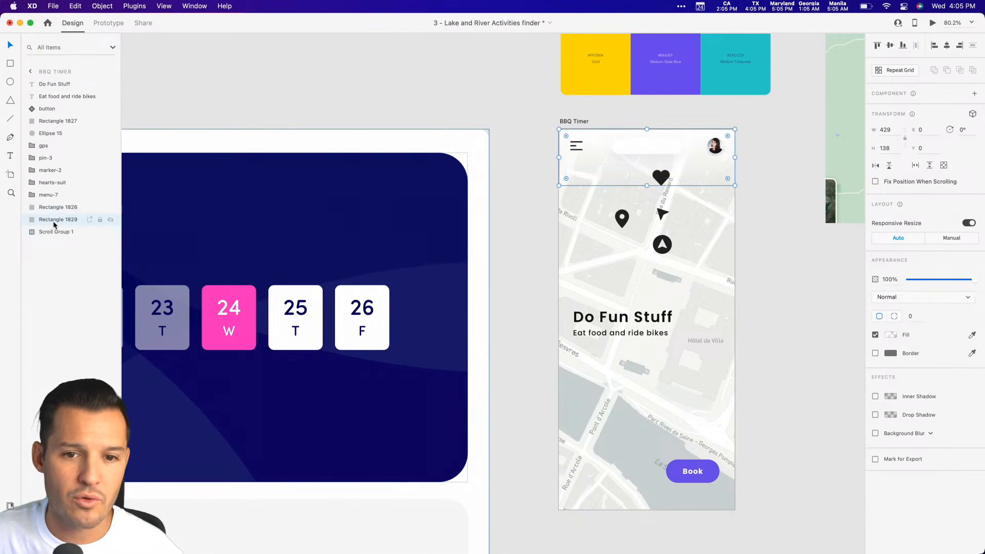
key("Delete")
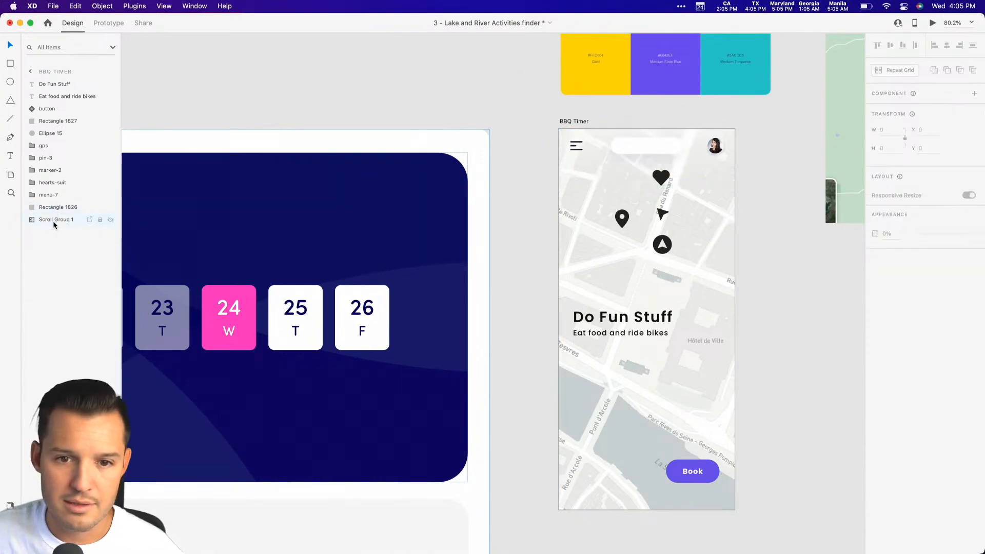
Toggle the visibility of the existing header gradient, Rectangle 1826, to compare the artboard with and without it.
left_click(54, 207)
left_click(109, 207)
left_click(110, 208)
left_click(109, 208)
left_click(110, 208)
left_click(110, 208)
left_click(110, 208)
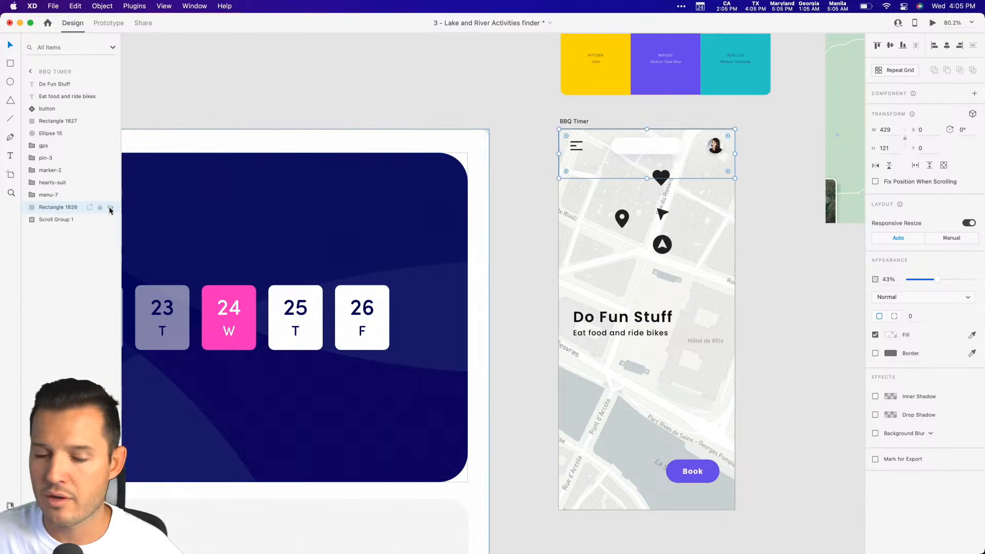
left_click(110, 208)
left_click(110, 208)
Group Rectangle 1826 with Scroll Group 1 and test scrolling the map in the artboard preview.
left_click(57, 219, "shift")
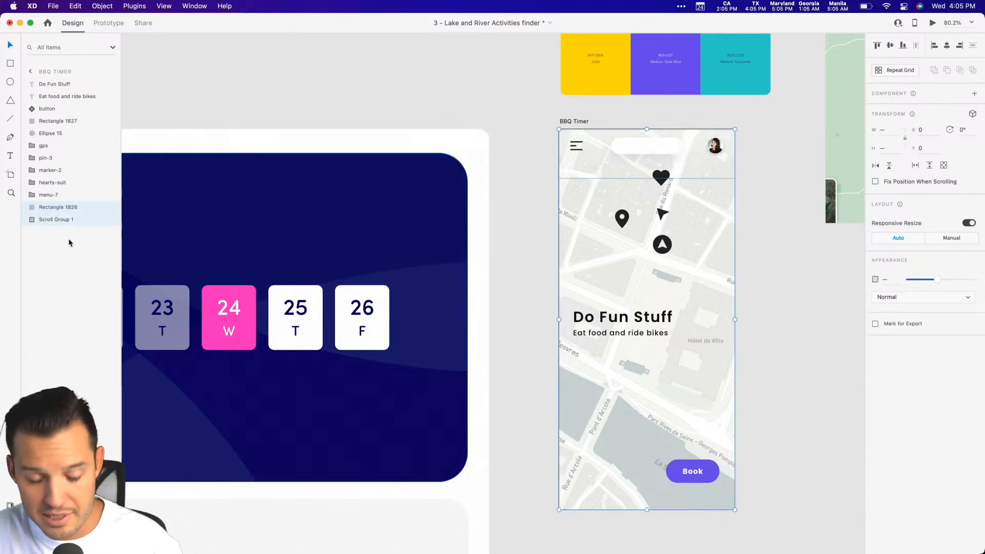
key("super+g")
key("super+Return")
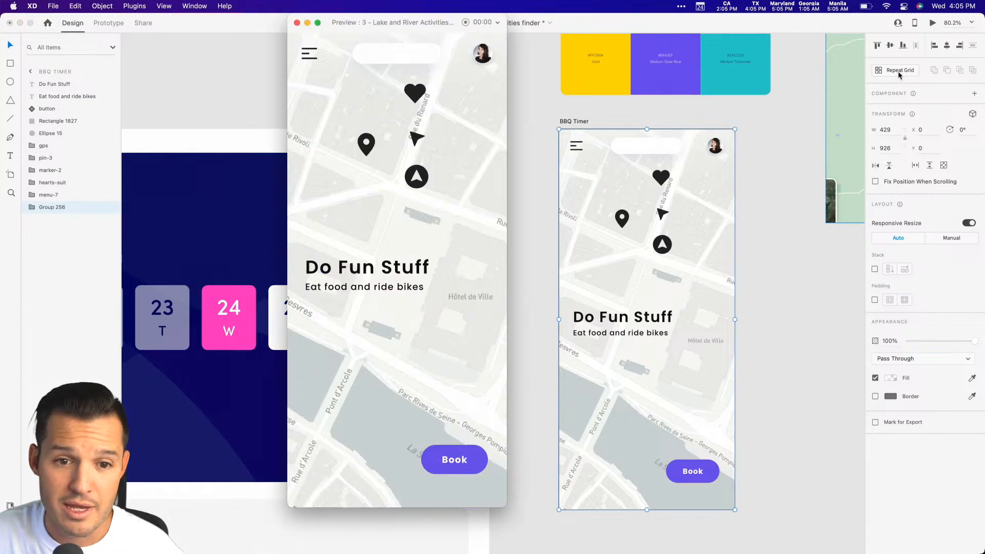
scroll(455, 219, "up", 5)
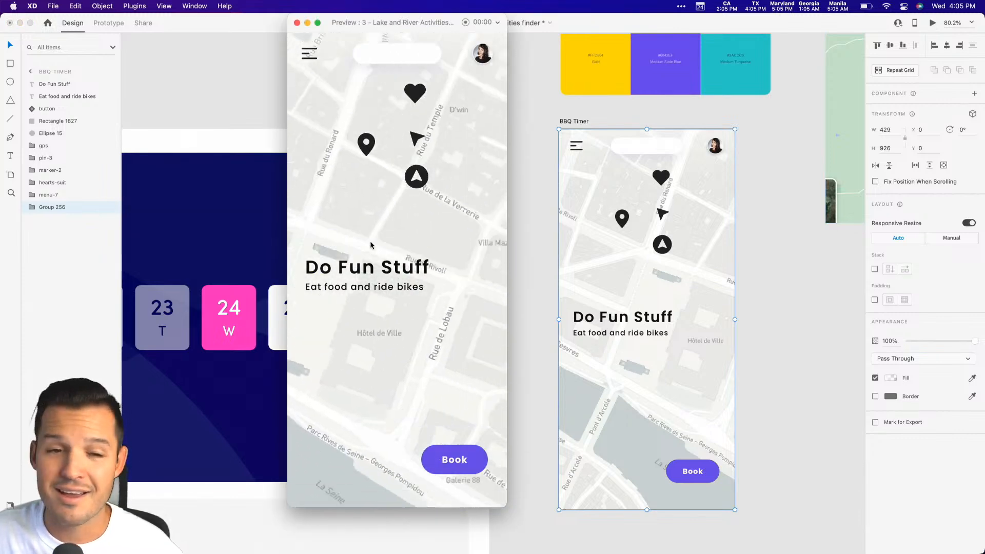
left_click_drag(464, 276, 365, 321)
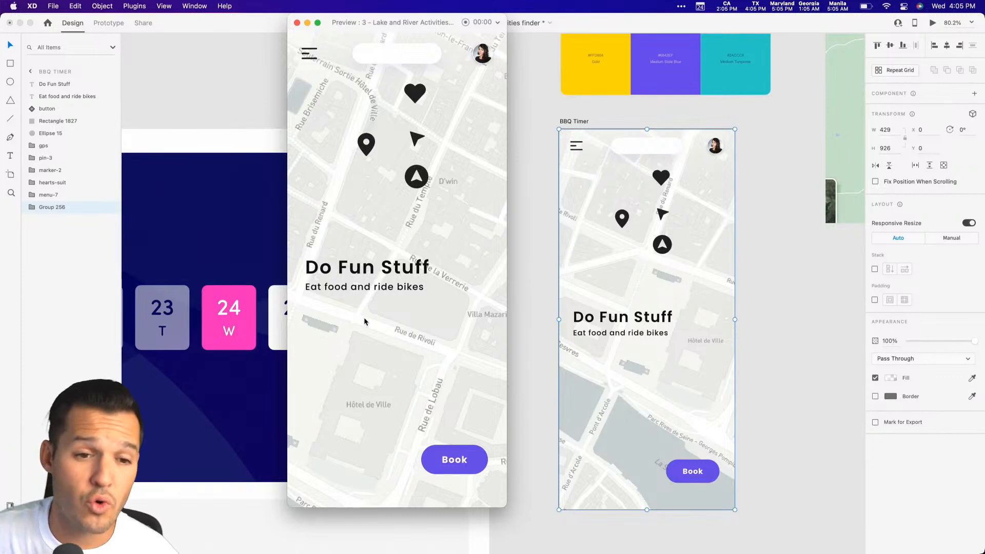
Close the preview and move the Do Fun Stuff heading and its subtitle off the BBQ Timer artboard onto the pasteboard.
left_click(297, 23)
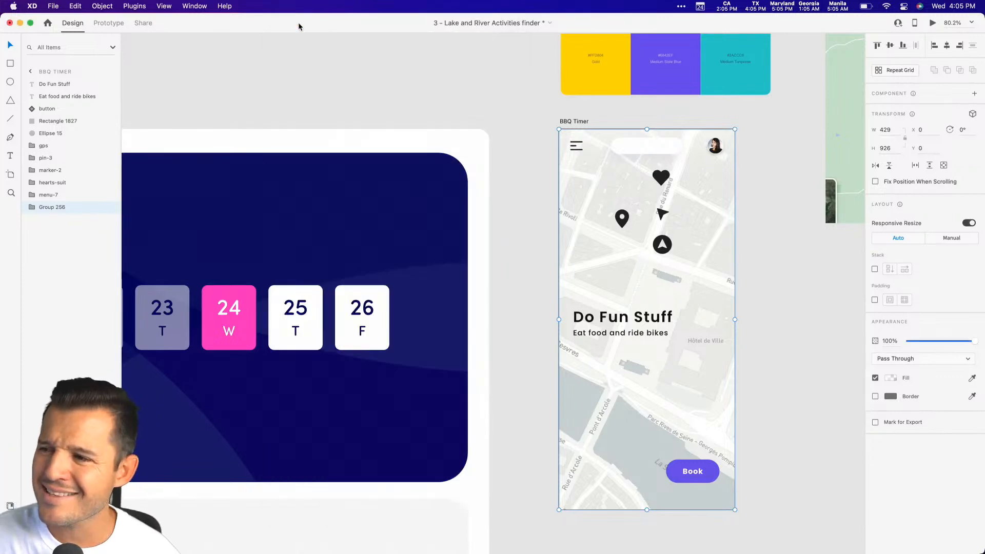
left_click(560, 121)
left_click_drag(560, 121, 449, 112)
key("z")
mouse_move(380, 112)
left_mouse_down()
mouse_move(670, 456)
mouse_move(708, 533)
left_mouse_up()
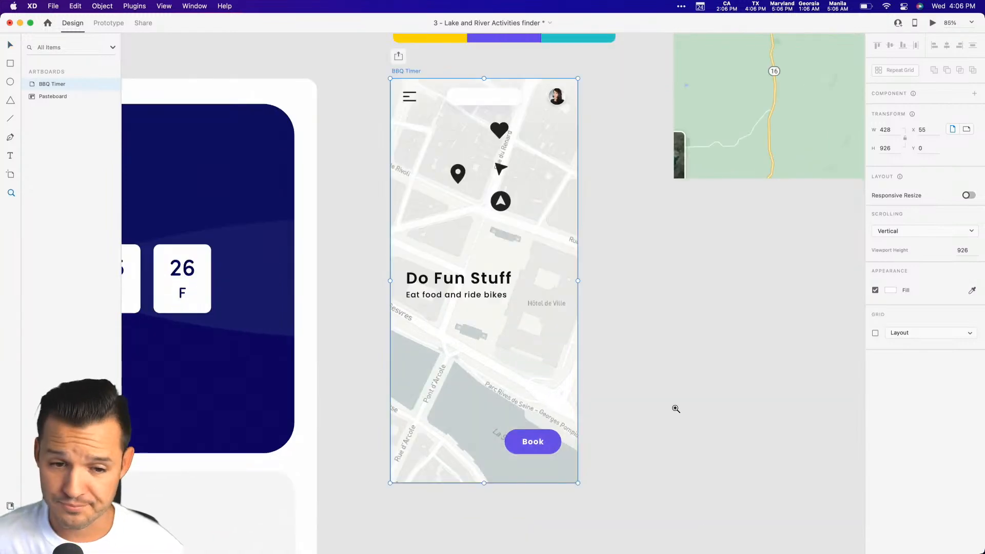
left_click(472, 296)
left_click(464, 280, "shift")
left_click_drag(438, 282, 682, 283)
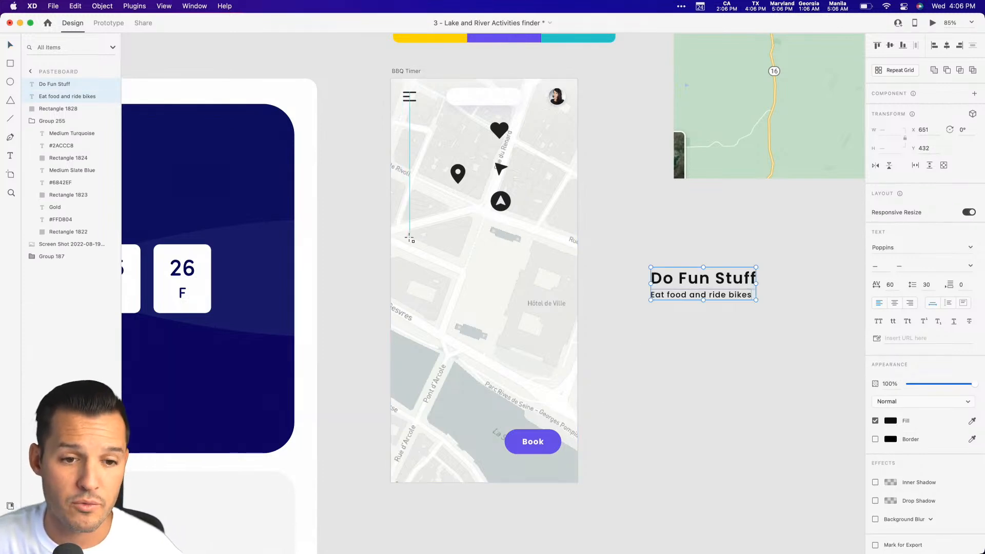
Draw a borderless white card about 323 by 391 on the artboard's map, centre it horizontally and round its corners to 24.
mouse_move(416, 245)
left_mouse_down()
mouse_move(576, 429)
mouse_move(558, 414)
left_mouse_up()
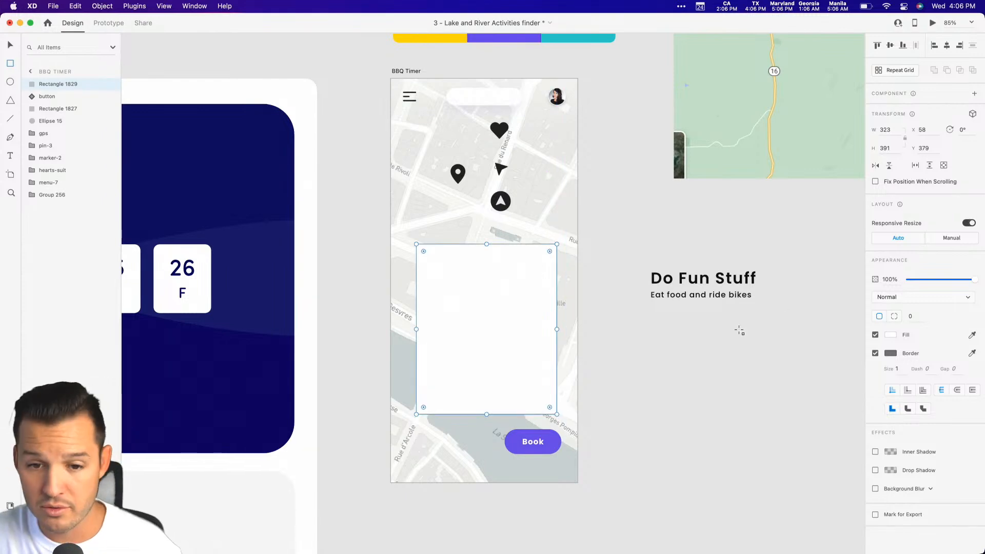
left_click(875, 354)
left_click(947, 46)
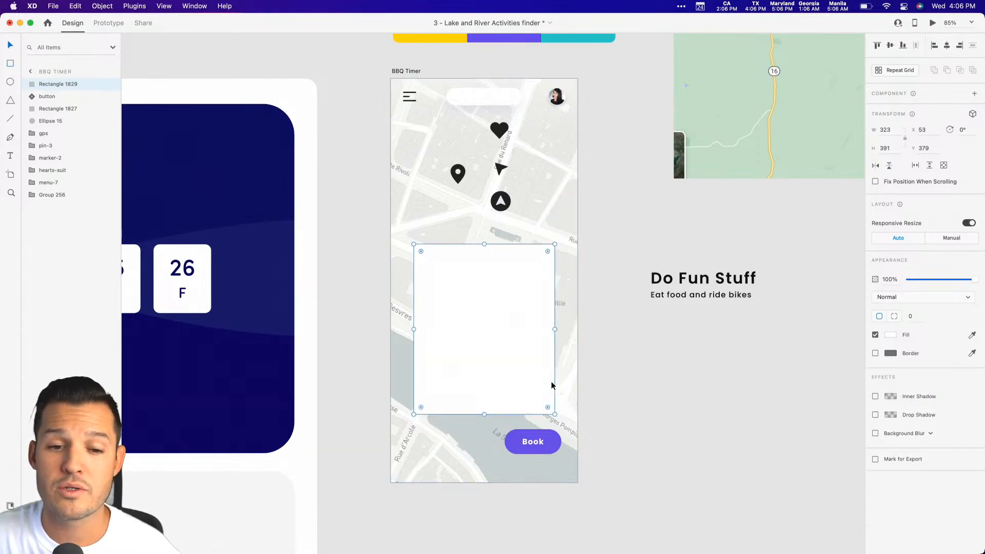
left_click_drag(548, 253, 544, 257)
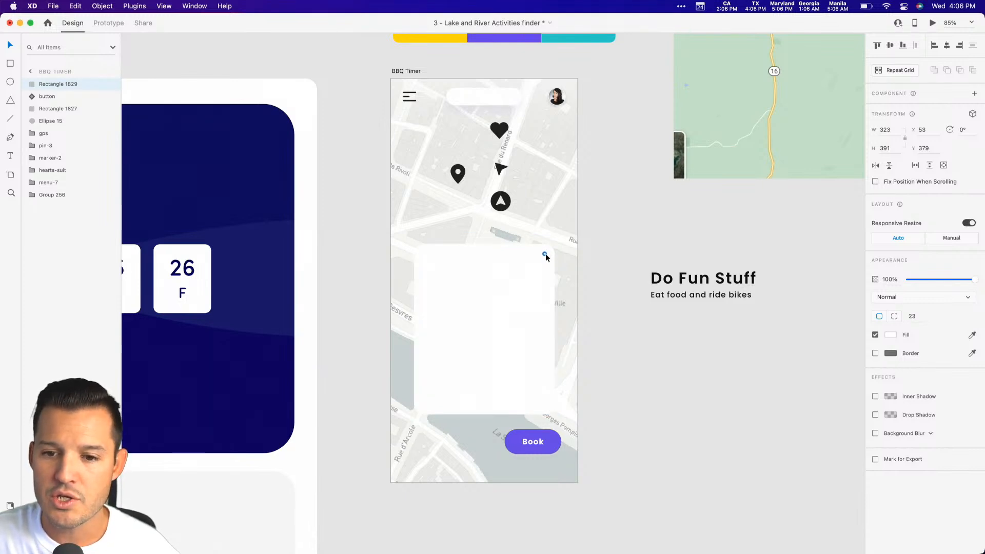
left_click_drag(543, 254, 544, 254)
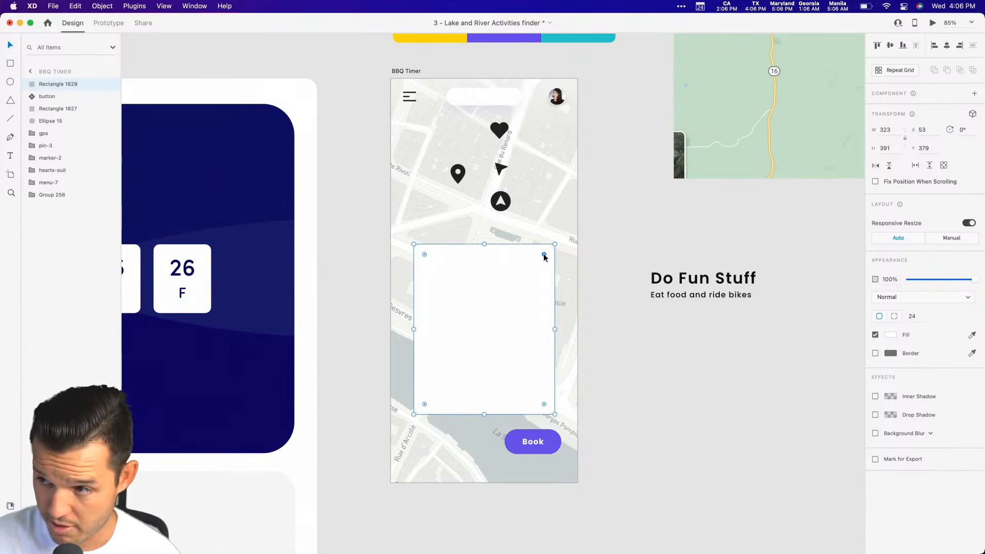
Move the white card down the artboard to Y 497, keeping it horizontally centred.
left_click_drag(463, 306, 466, 338)
key("shift+Down")
key("shift+Down")
key("shift+Down")
key("shift+Down")
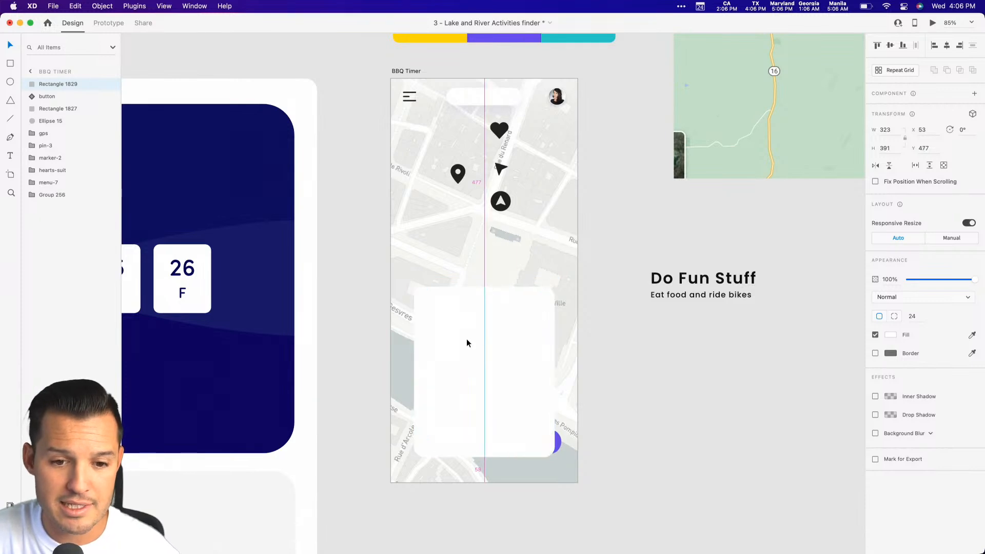
Send the white card backward in the layer order until it sits directly above Group 256.
key("super+bracketleft")
key("super+bracketleft")
key("super+bracketleft")
key("super+bracketleft")
key("super+bracketleft")
key("super+bracketleft")
key("super+bracketleft")
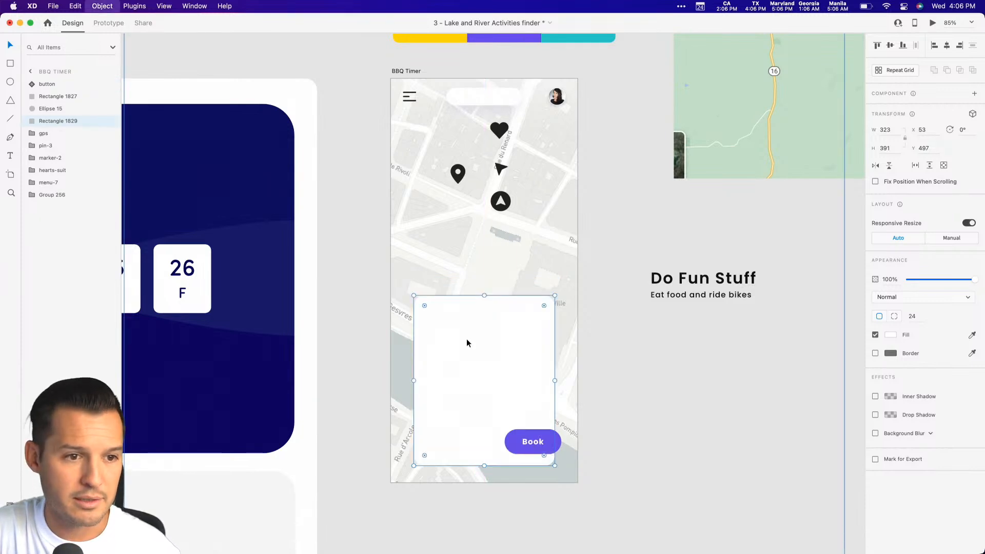
key("super+bracketleft")
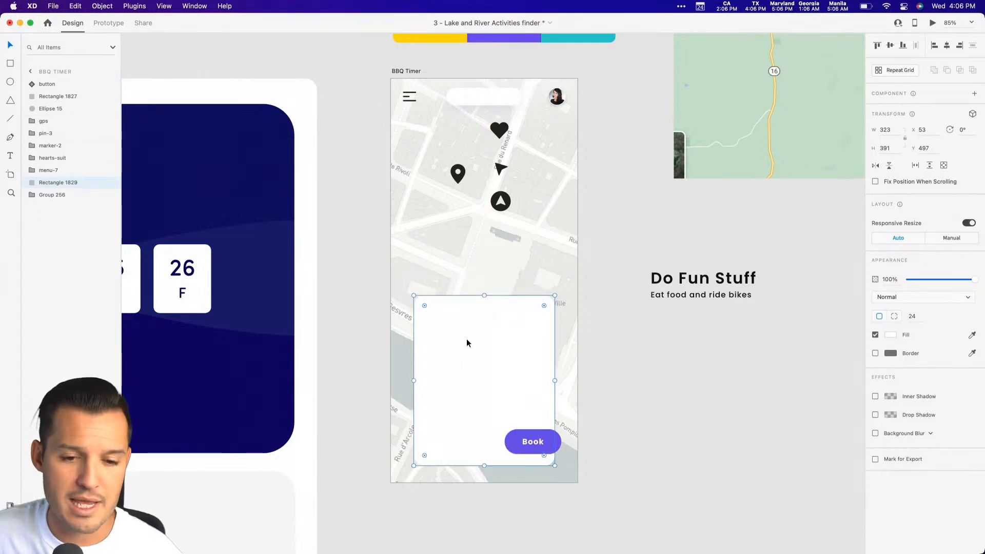
Shift the Book button right to X 281 so it overhangs the card's edge.
left_click(538, 440)
left_click_drag(538, 440, 547, 436)
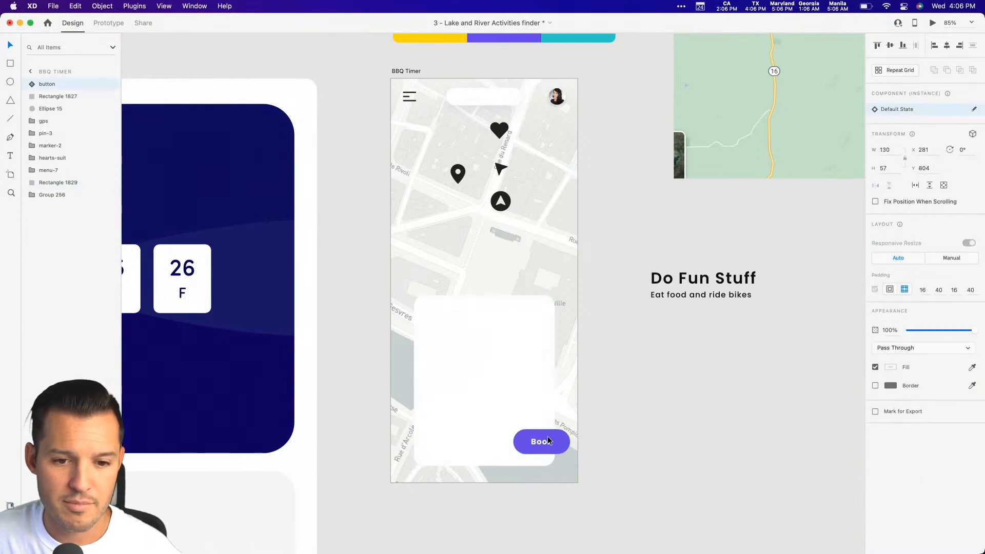
Select the white card and search PhotoSplash 2 by keyword for food.
left_click(524, 380)
scroll(663, 371, "down", 3)
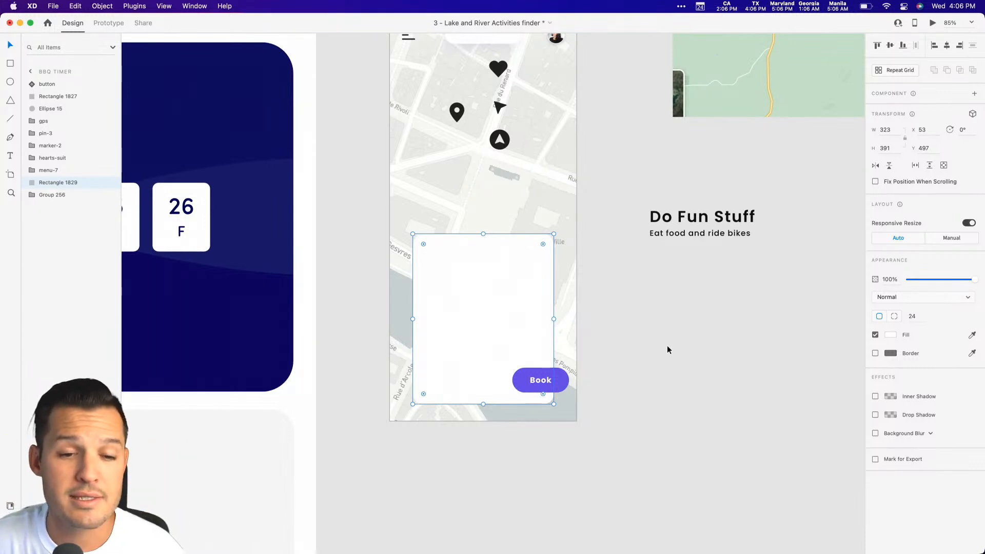
left_click(10, 542)
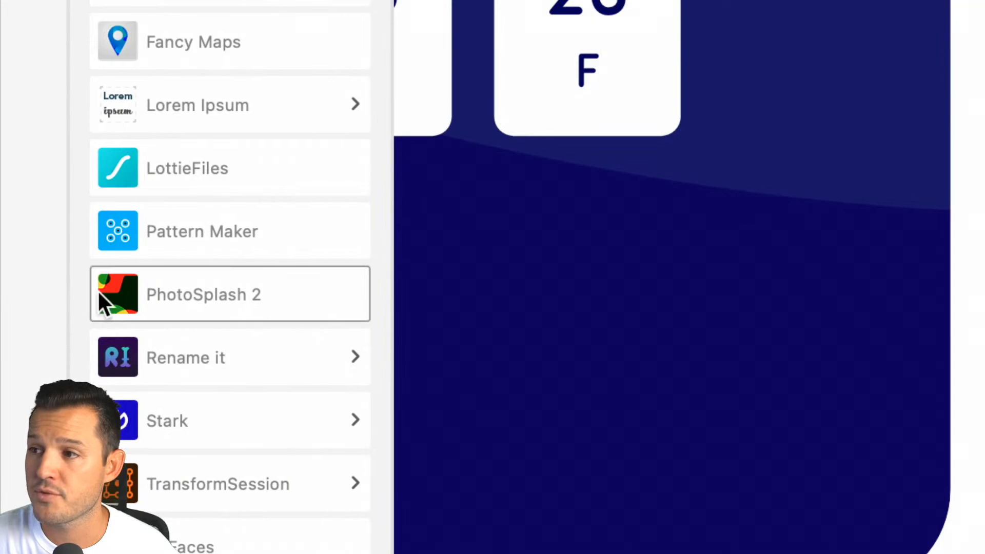
left_click(11, 303)
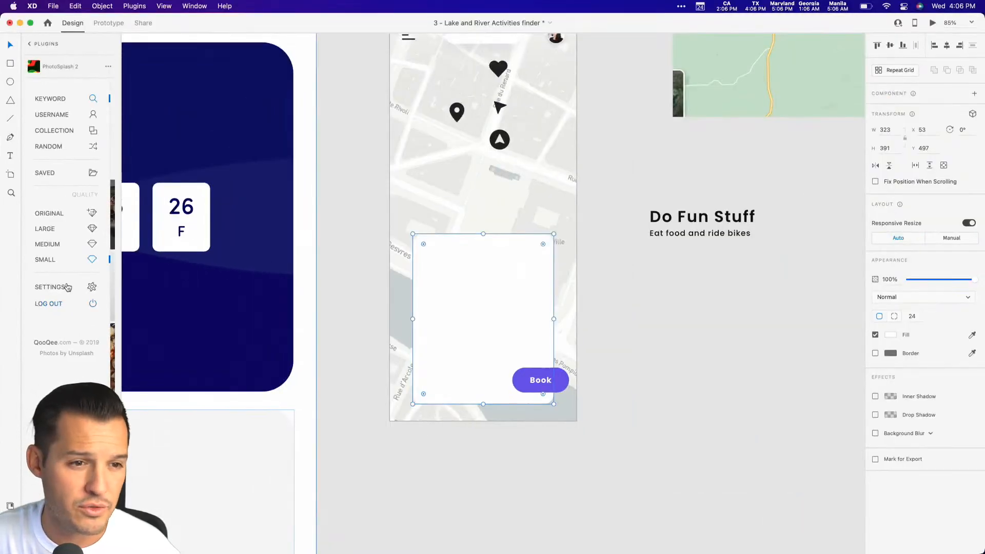
left_click(52, 99)
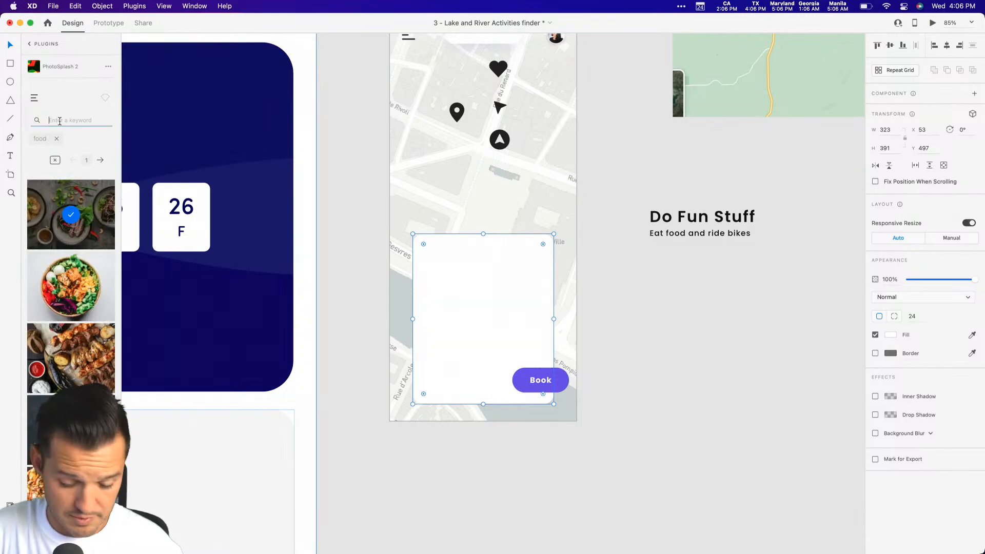
left_click(60, 121)
type("food")
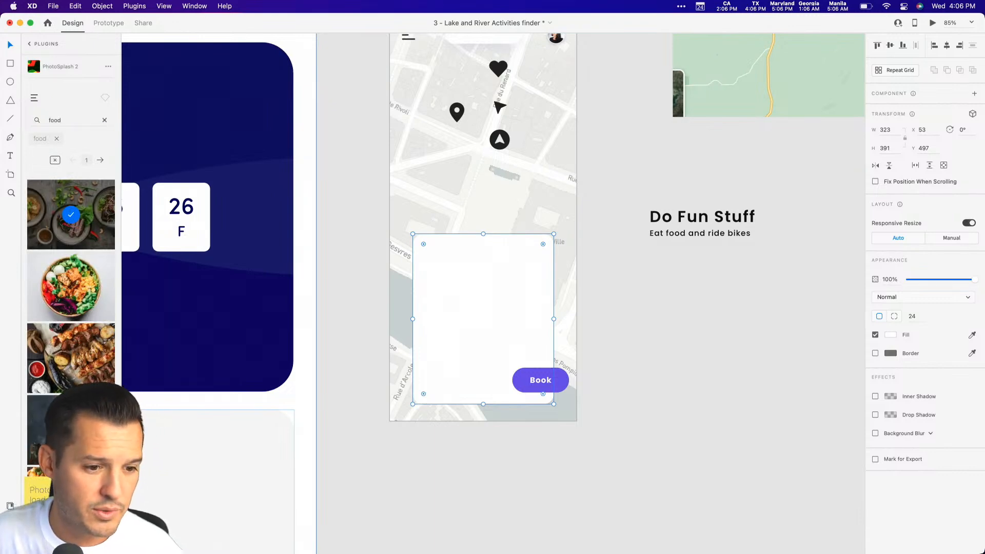
Fill the card with the photo of stacked French toast with blueberries and banana slices.
scroll(77, 279, "down", 5)
scroll(76, 267, "down", 5)
scroll(75, 255, "down", 3)
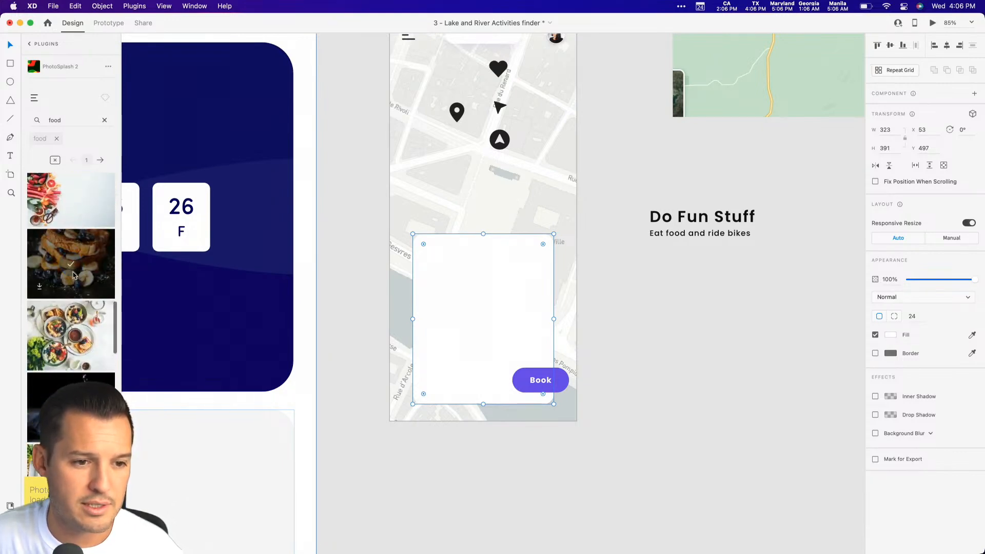
left_click(72, 266)
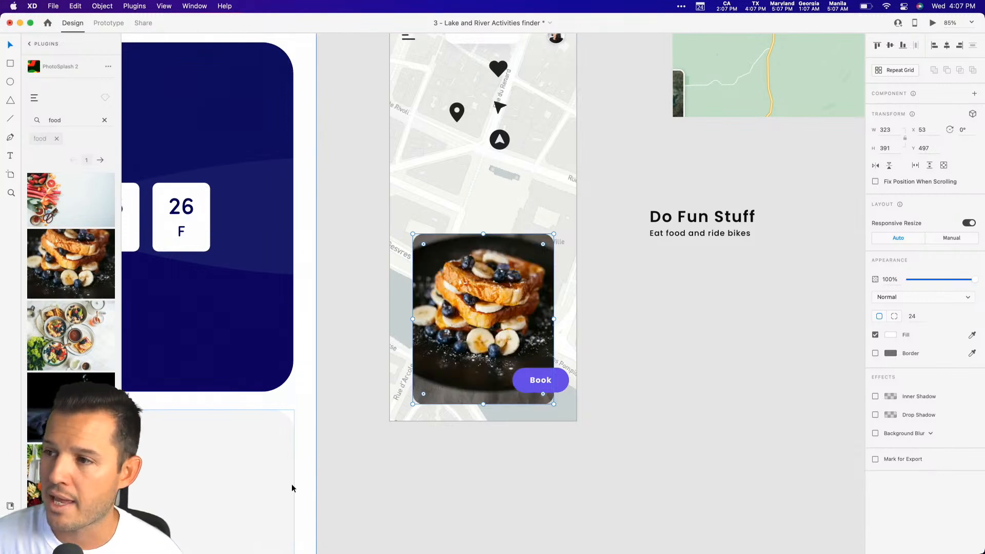
left_click(63, 338)
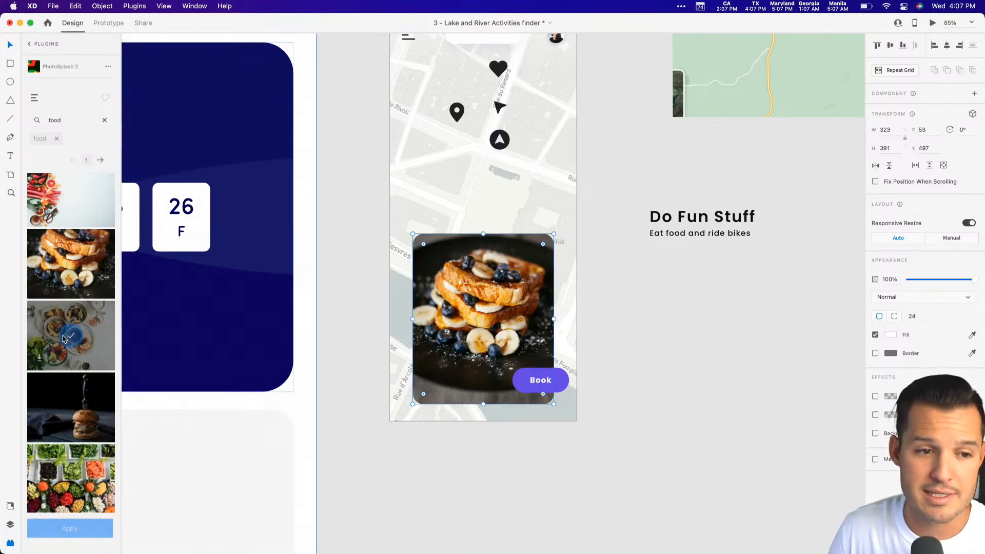
left_click(72, 269)
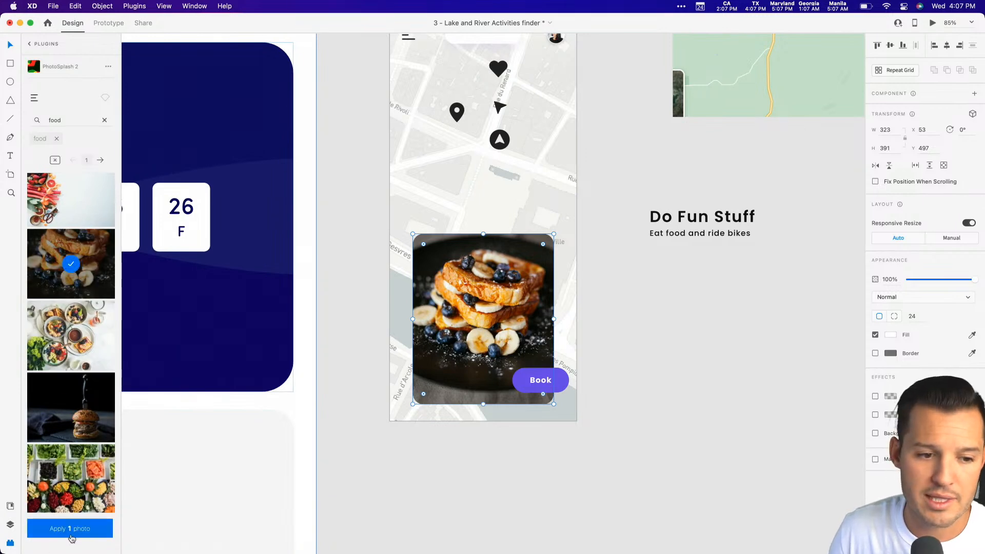
left_click(629, 472)
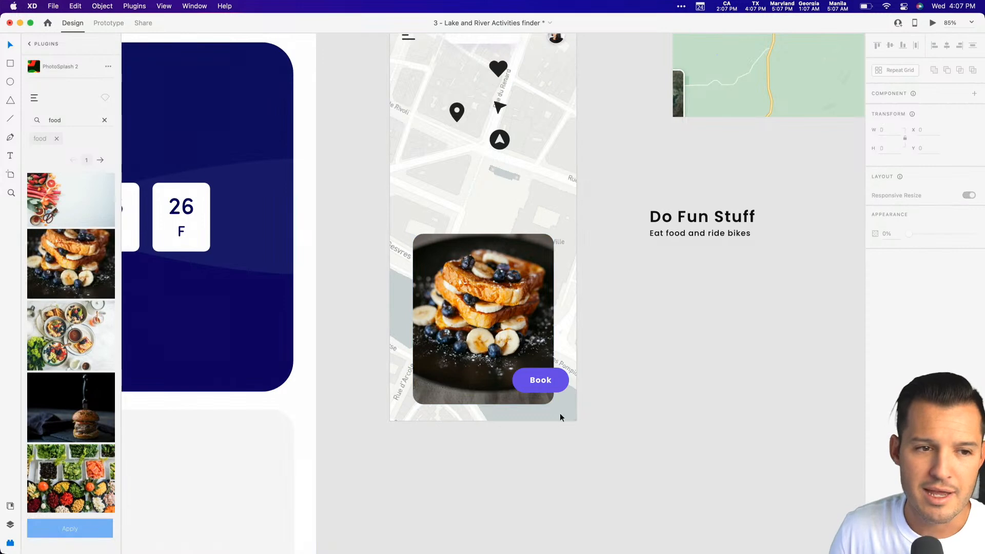
View the layers, document assets and plugins in turn, finishing on the layers.
left_click(32, 94)
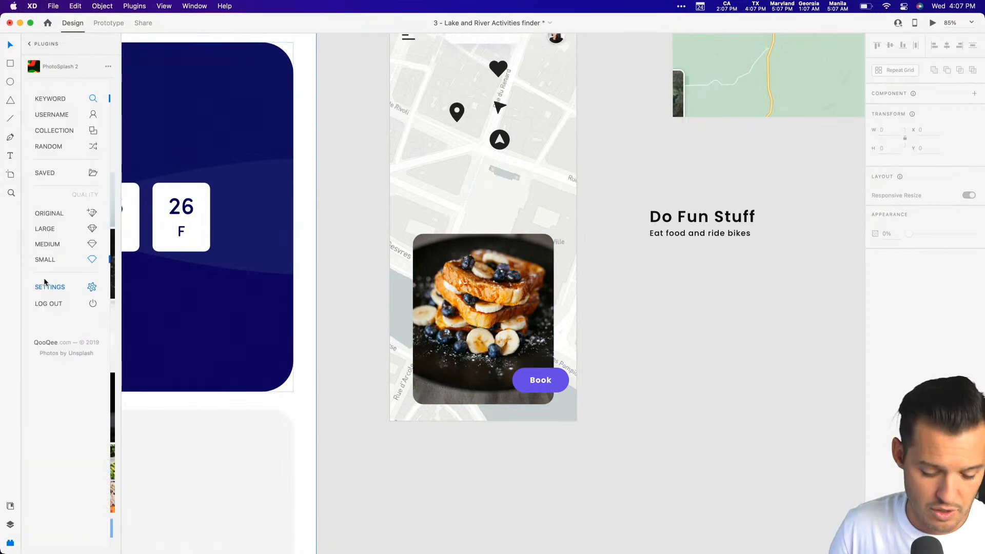
key("super+y")
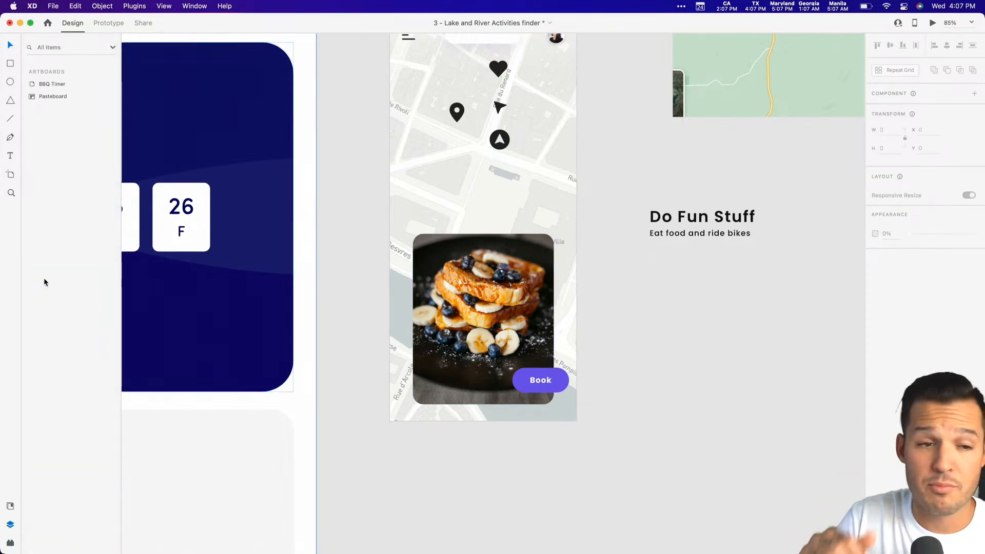
left_click(486, 299)
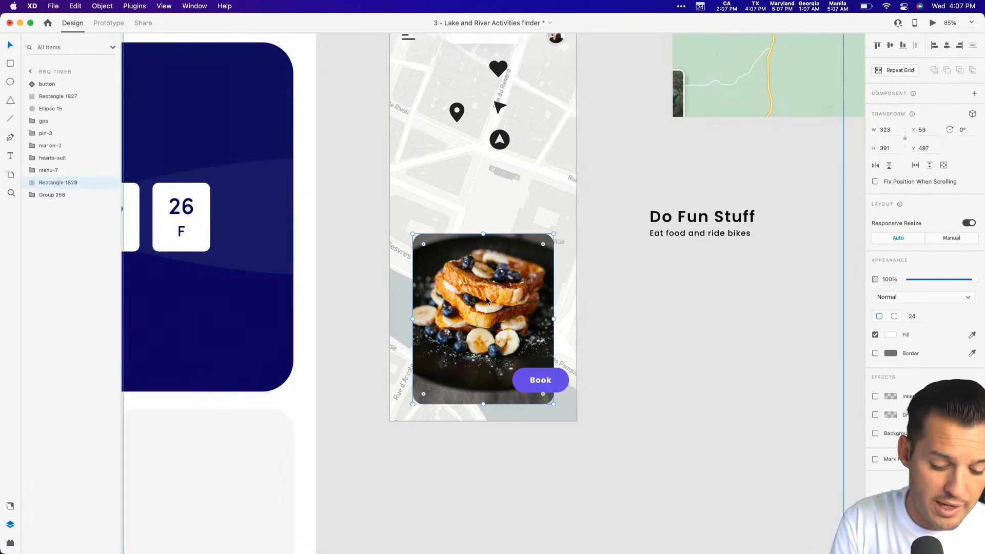
key("super+shift+y")
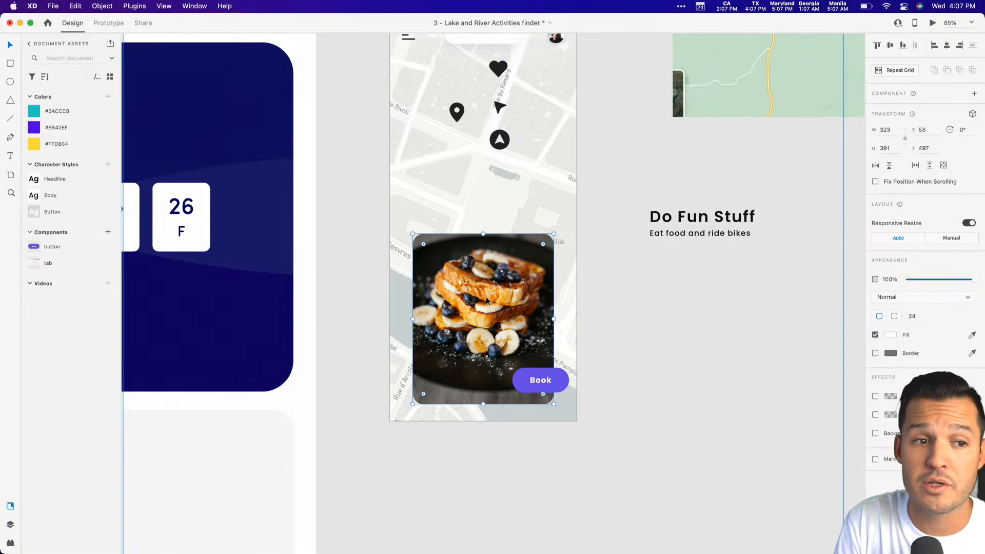
key("super+y")
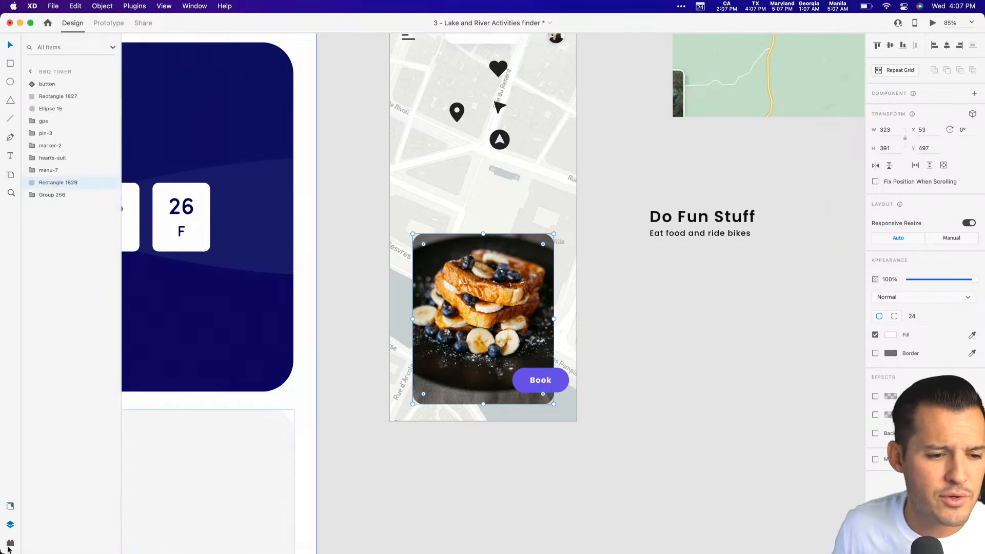
left_click(383, 490)
key("super+alt+p")
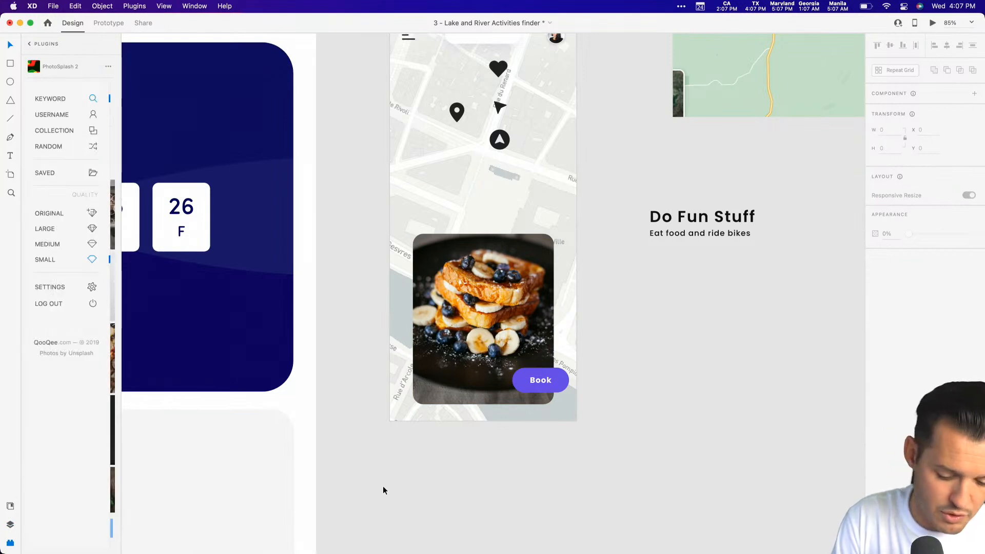
key("super+y")
key("super+shift+y")
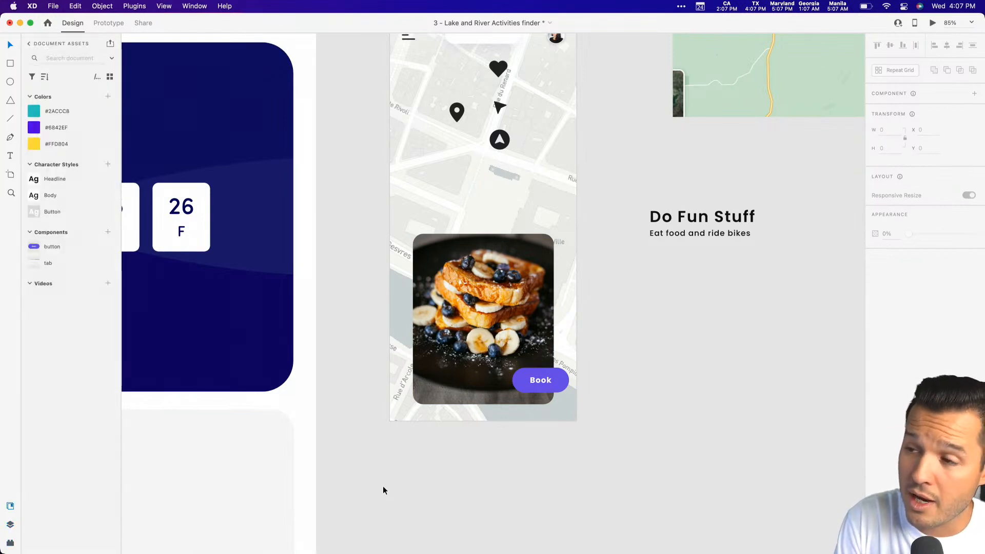
key("super+y")
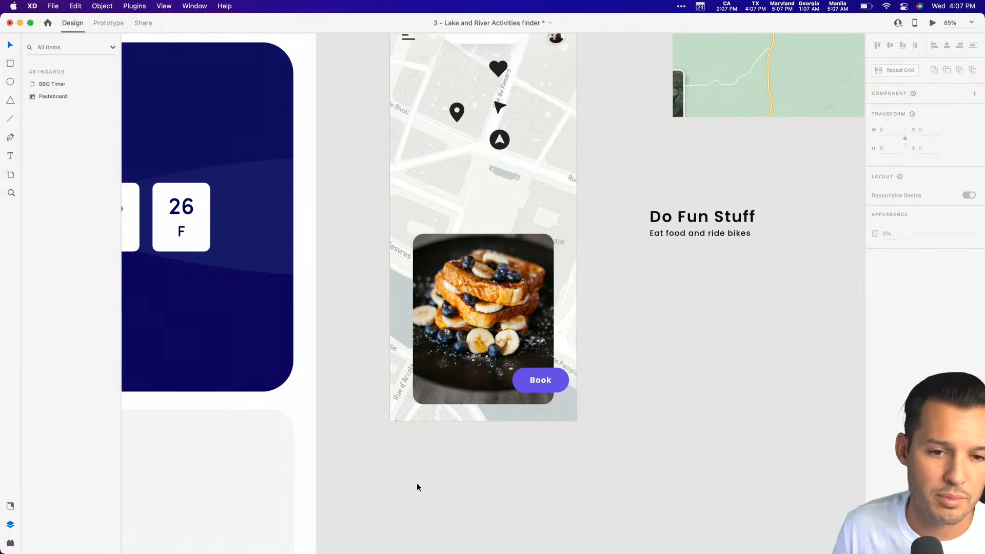
Duplicate the photo card in place and arrange the copy directly above the original, behind the icons and Book button.
left_click_drag(333, 448, 610, 214)
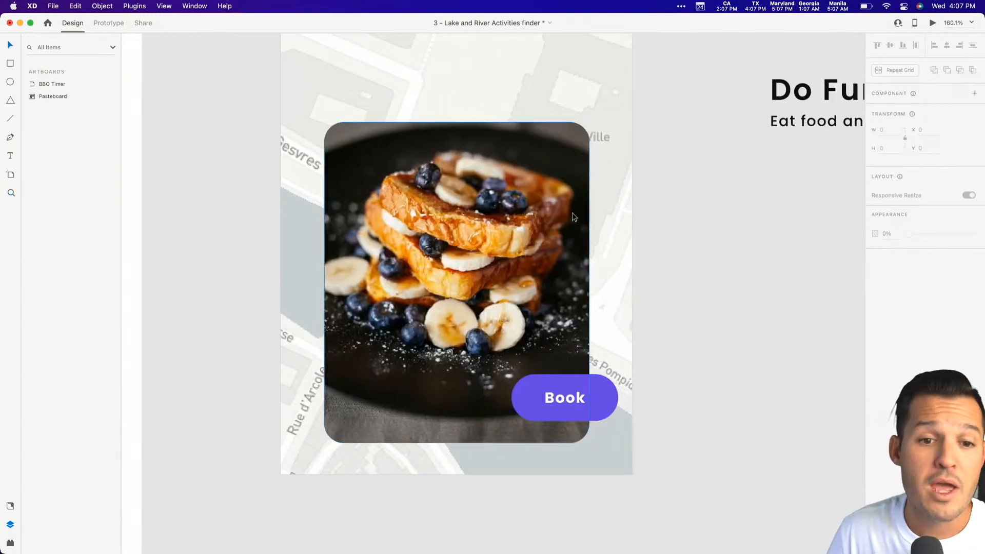
left_click(556, 210)
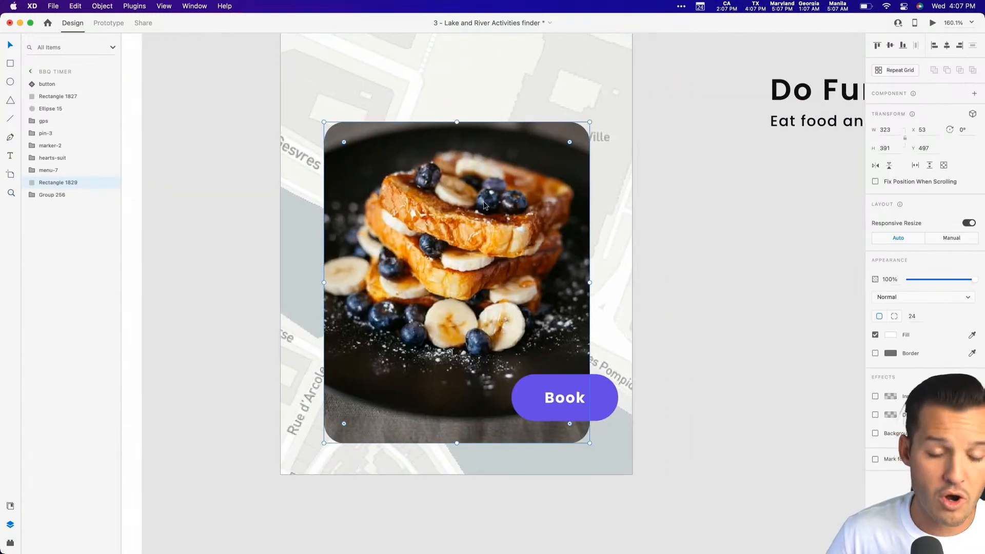
key("super+c")
key("super+v")
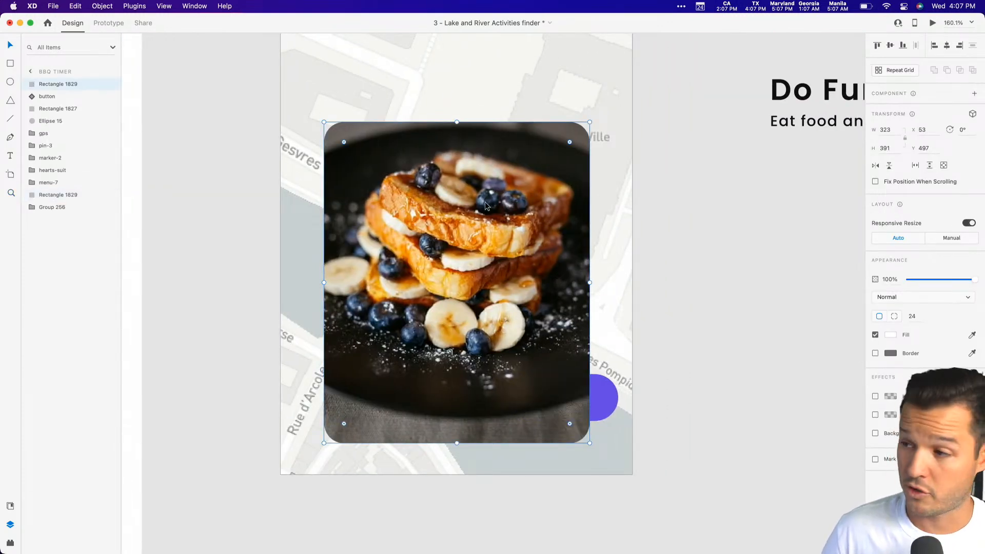
key("shift+super+[")
key("super+]")
key("super+]")
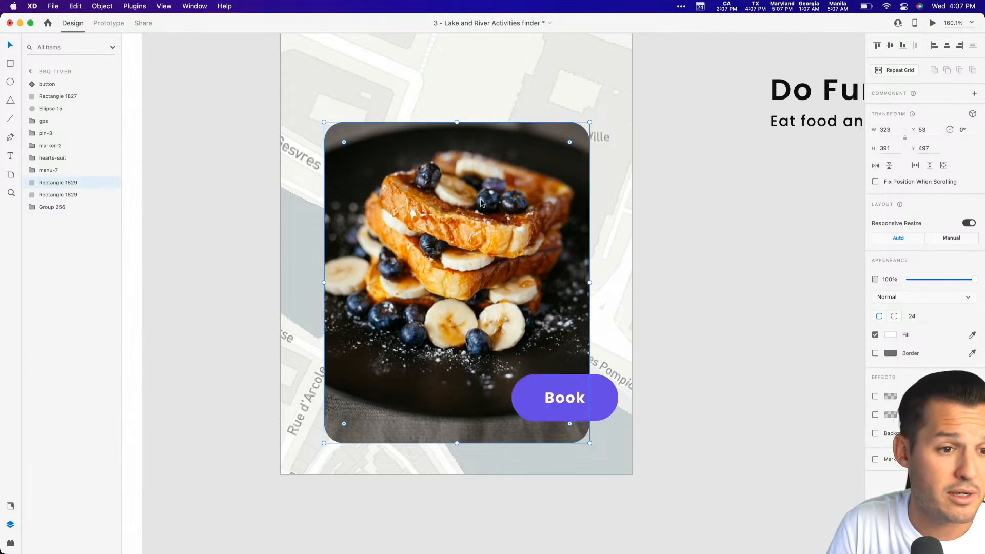
Fill the card copy with a vertical linear gradient running from black #000000 at 0% opacity at its top to solid black at its bottom.
left_click(891, 334)
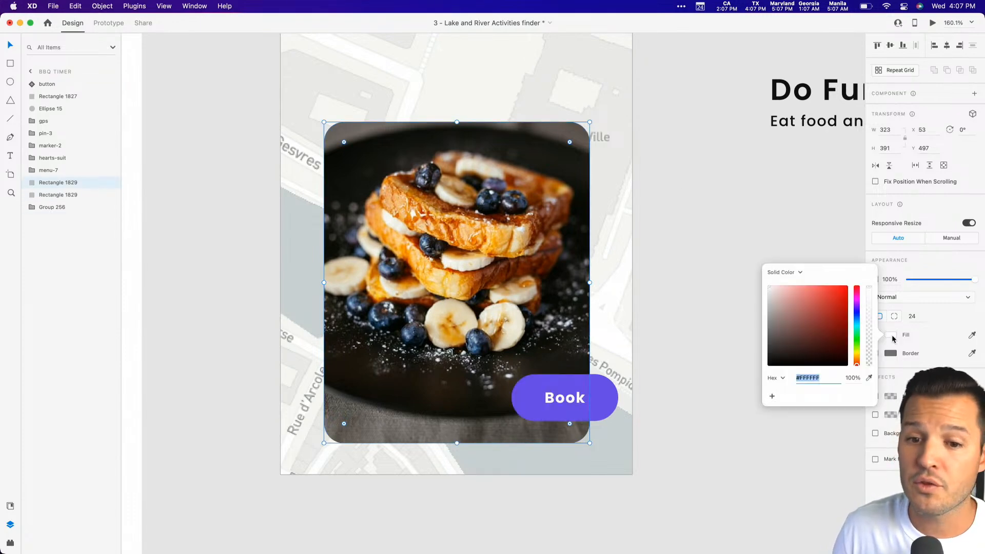
left_click(782, 273)
left_click(785, 281)
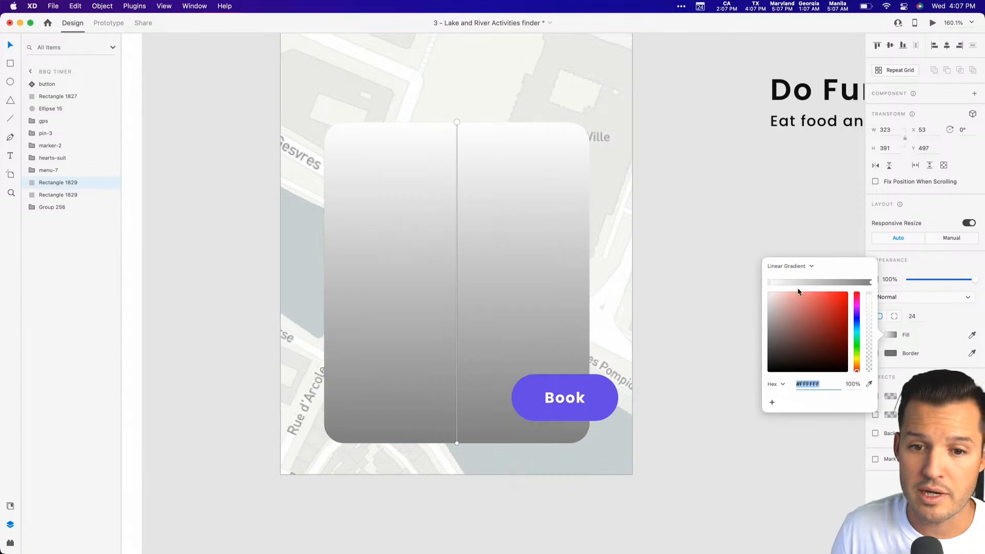
left_click_drag(772, 298, 721, 445)
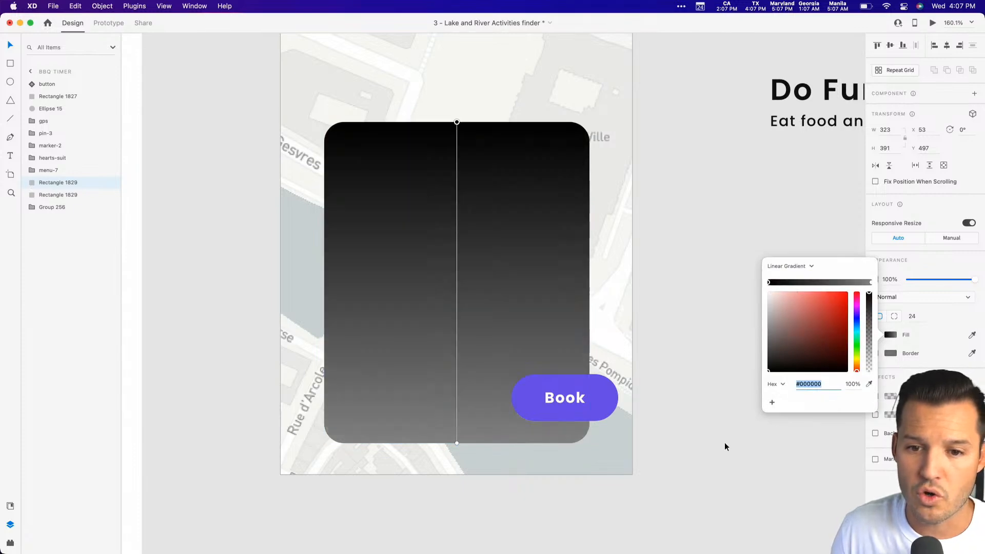
left_click(871, 282)
left_click_drag(821, 318, 837, 379)
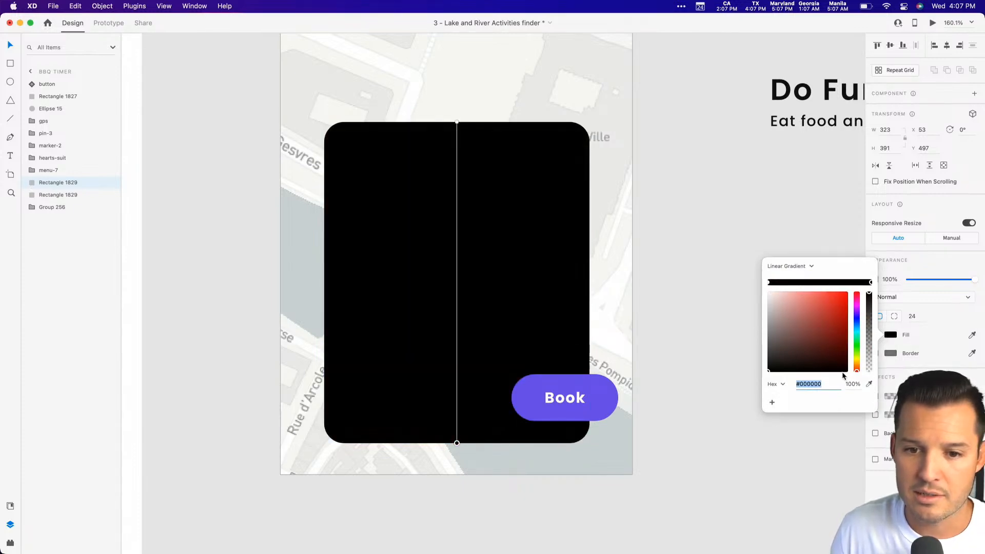
left_click(769, 283)
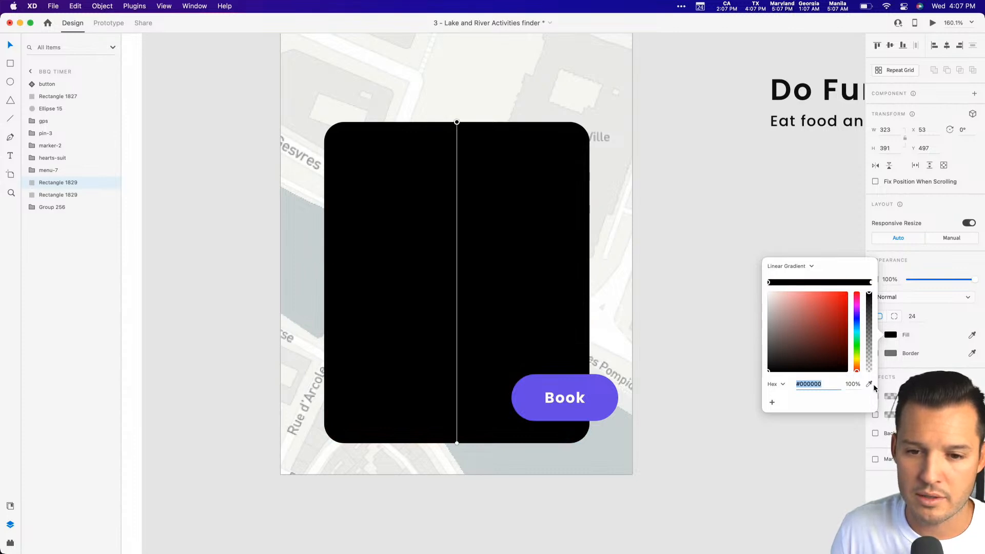
left_click_drag(869, 293, 869, 499)
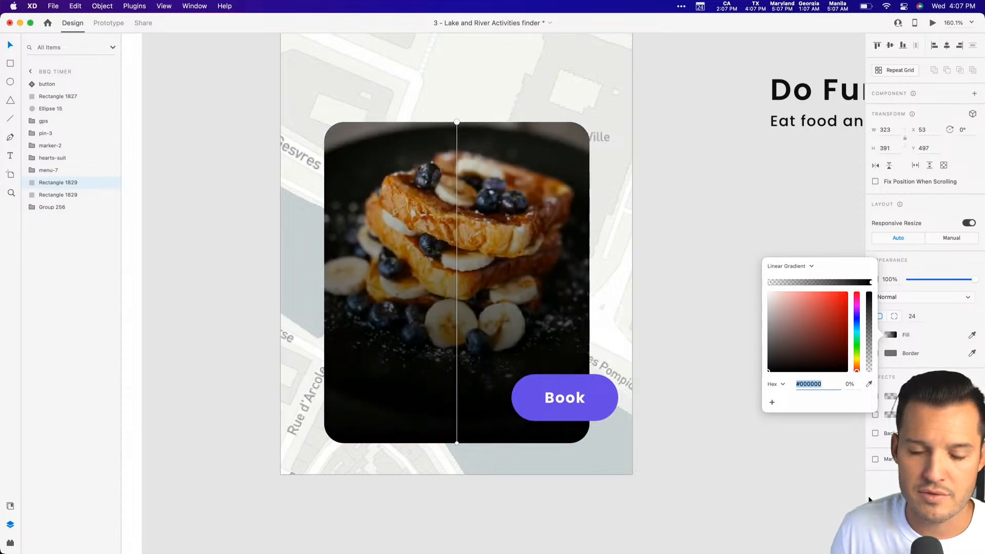
left_click(746, 200)
Lower the gradient overlay's top edge to make it about 225 high, and set both of its top corner radii to 0.
left_click(453, 143)
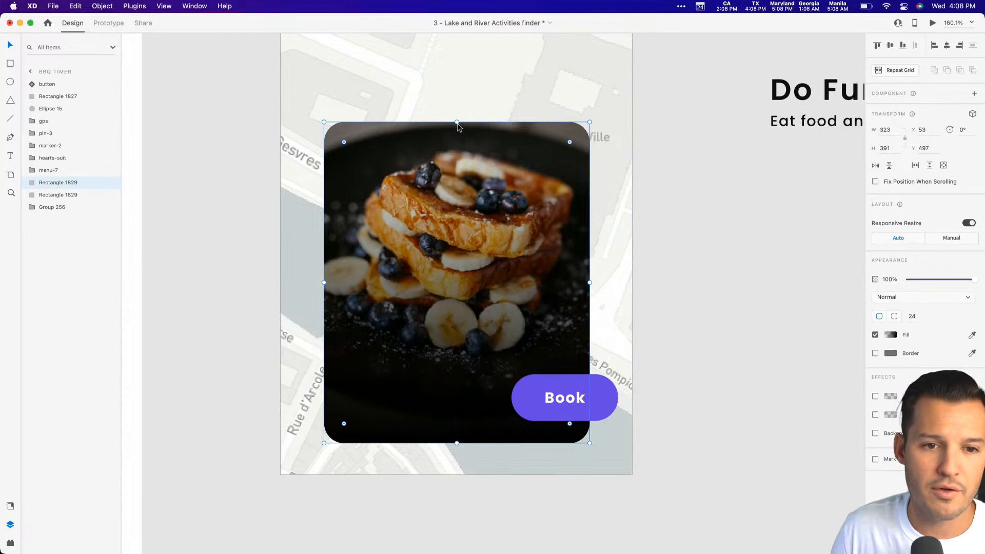
left_click_drag(457, 123, 469, 258)
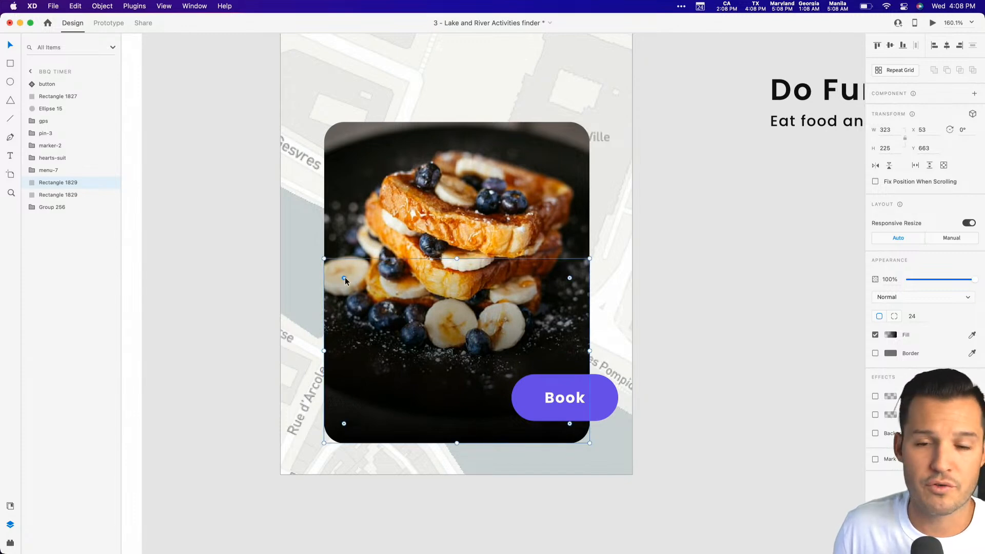
key("z")
left_click_drag(279, 236, 374, 303)
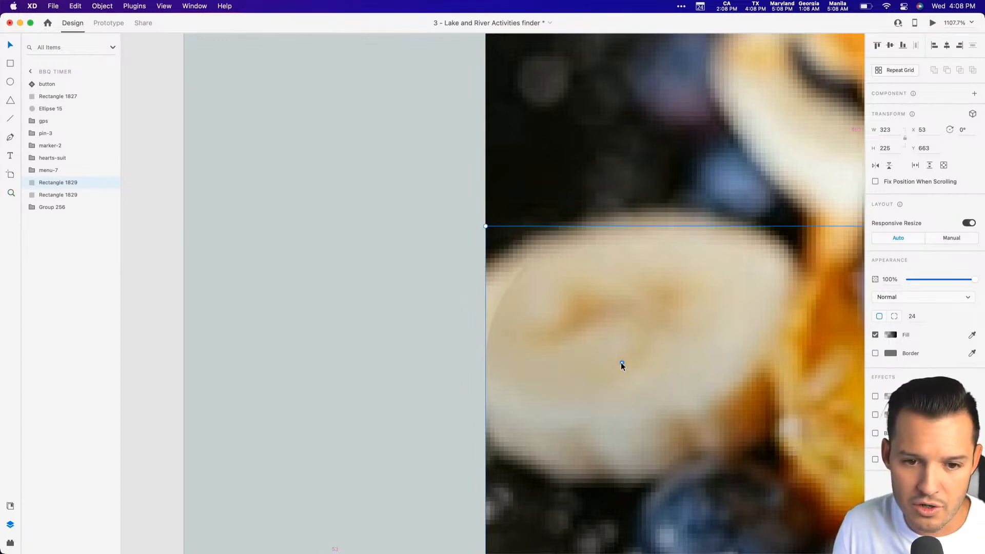
left_click_drag(622, 362, 482, 268)
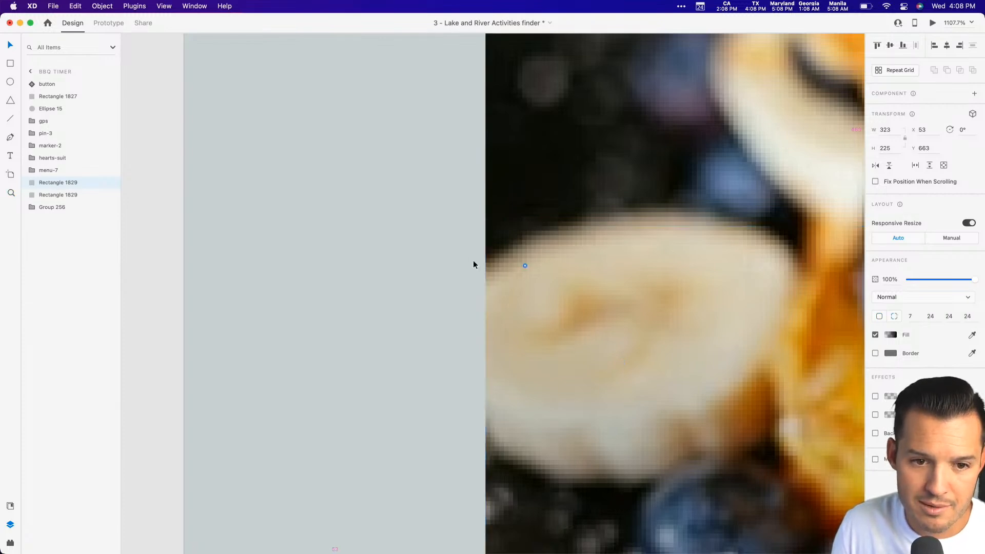
key("super+minus")
key("super+minus")
key("super+minus")
key("super+minus")
key("super+minus")
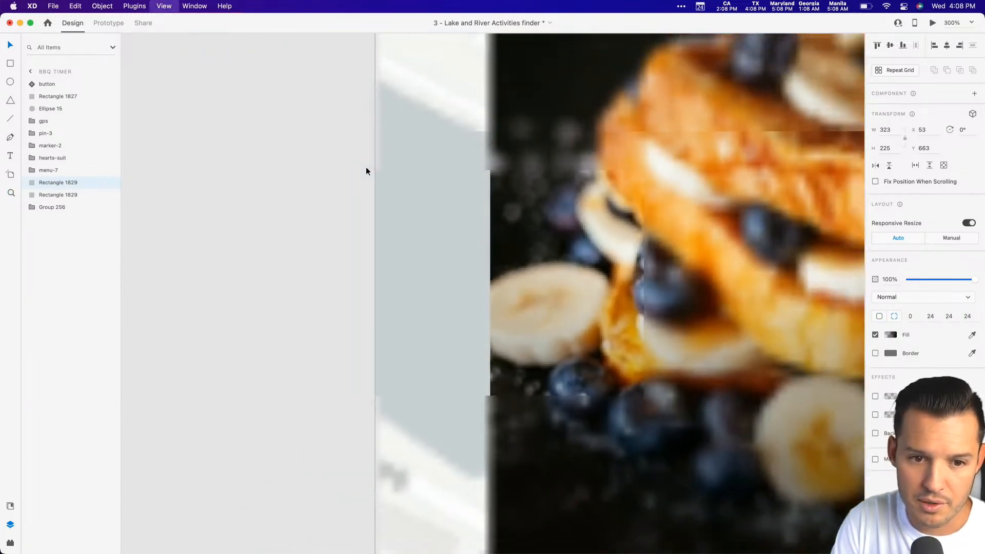
left_click_drag(719, 335, 584, 329)
left_click_drag(587, 295, 593, 292)
left_click_drag(647, 245, 653, 244)
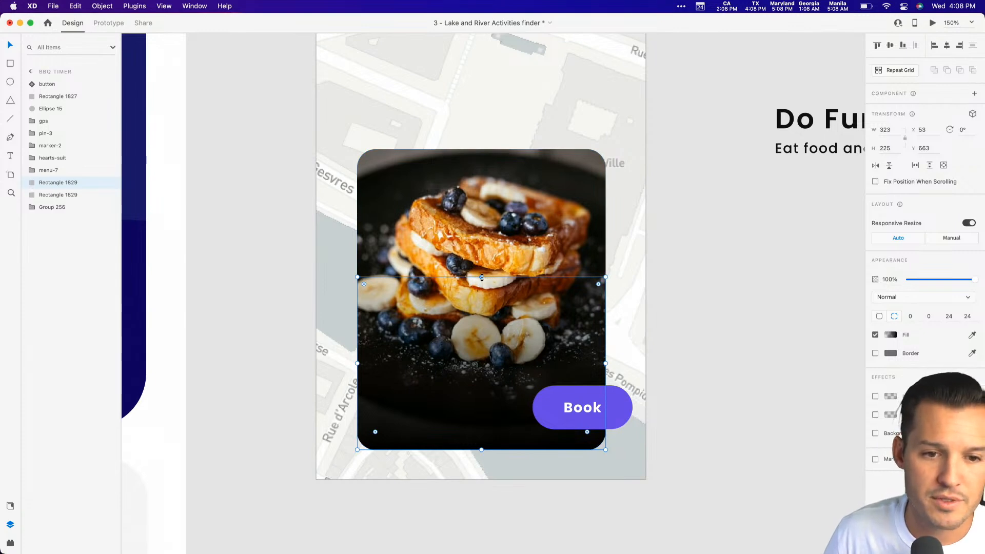
Move the Do Fun Stuff heading and its Eat food and ride bikes subtitle onto the photo card and color both white.
left_click(810, 126)
left_click_drag(809, 126, 410, 289)
left_click(889, 450)
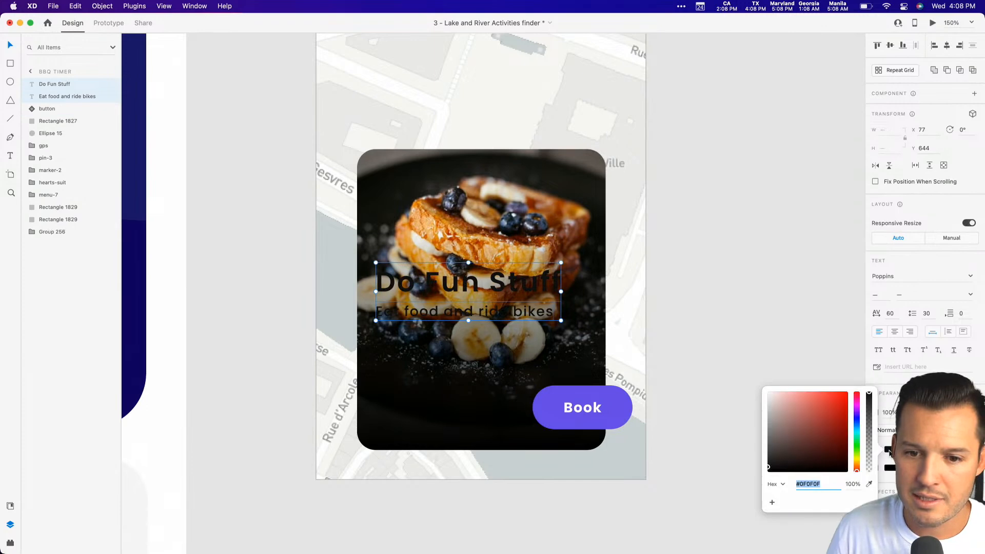
left_click_drag(823, 441, 768, 392)
left_click(692, 298)
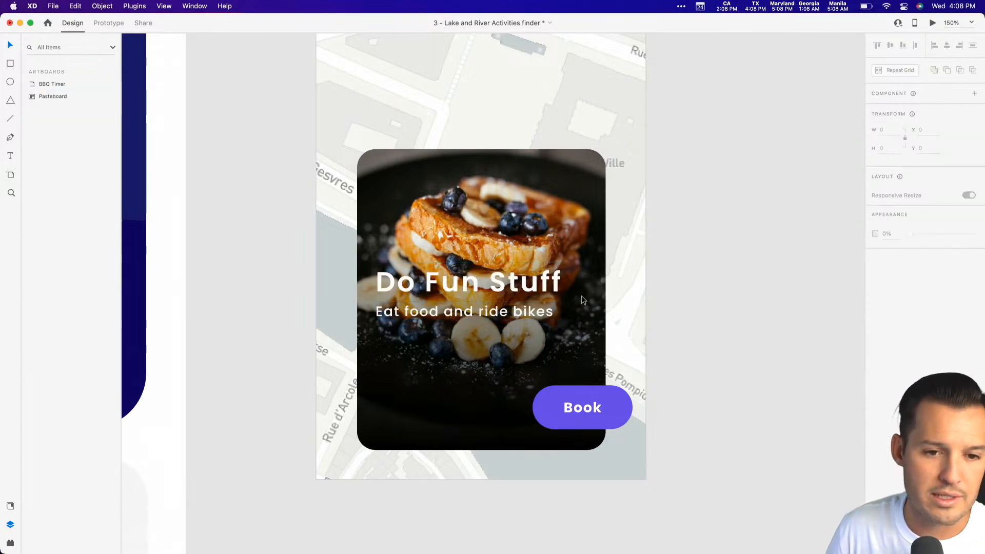
Move the heading and subtitle slightly lower on the card, and extend the gradient overlay upward to about 336 high.
left_click(472, 310)
left_click_drag(462, 282, 447, 308)
left_click(484, 229)
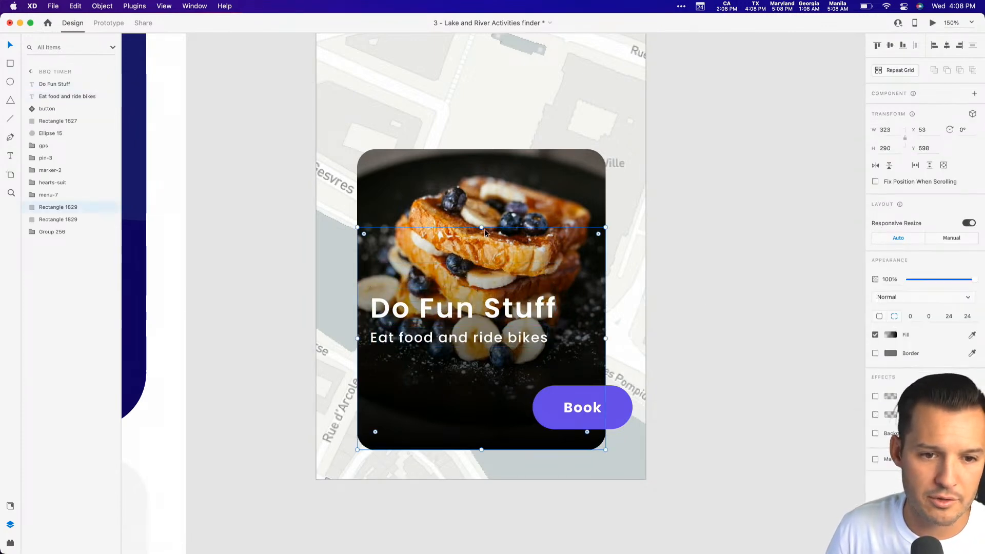
left_click_drag(481, 222, 476, 191)
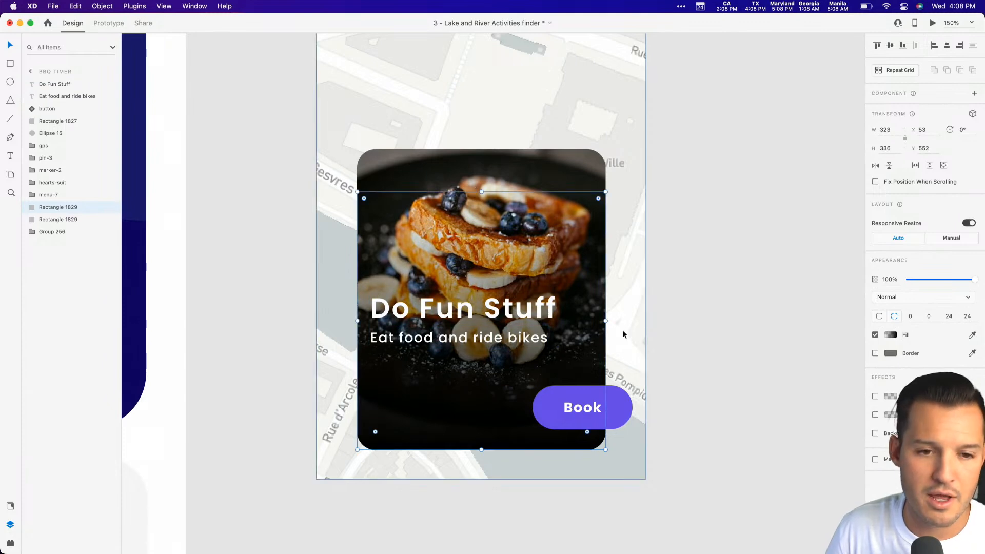
left_click(713, 306)
Replace the Do Fun Stuff heading text with "Franchise".
scroll(713, 305, "up", 1)
scroll(713, 306, "left", 1)
left_click(477, 338)
double_click(477, 337)
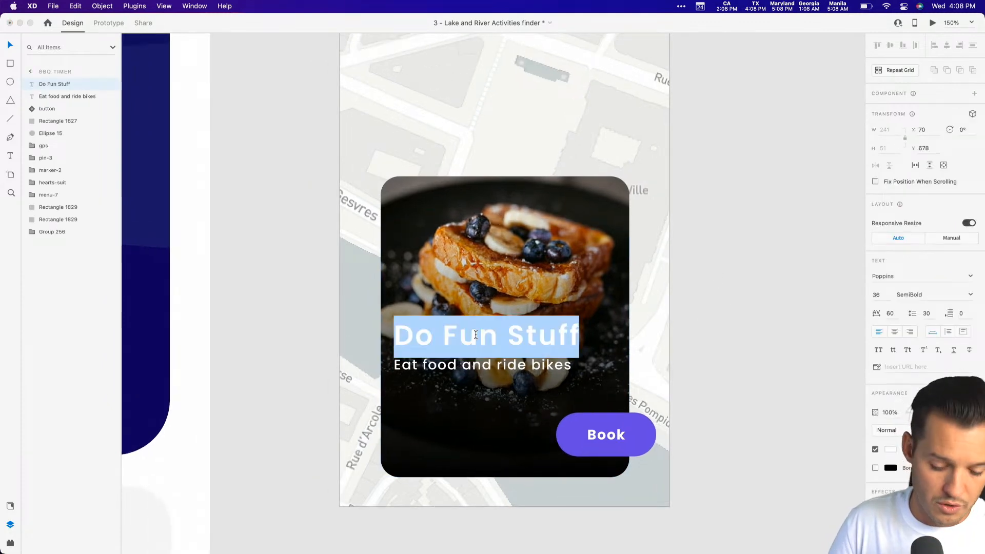
type("Fren")
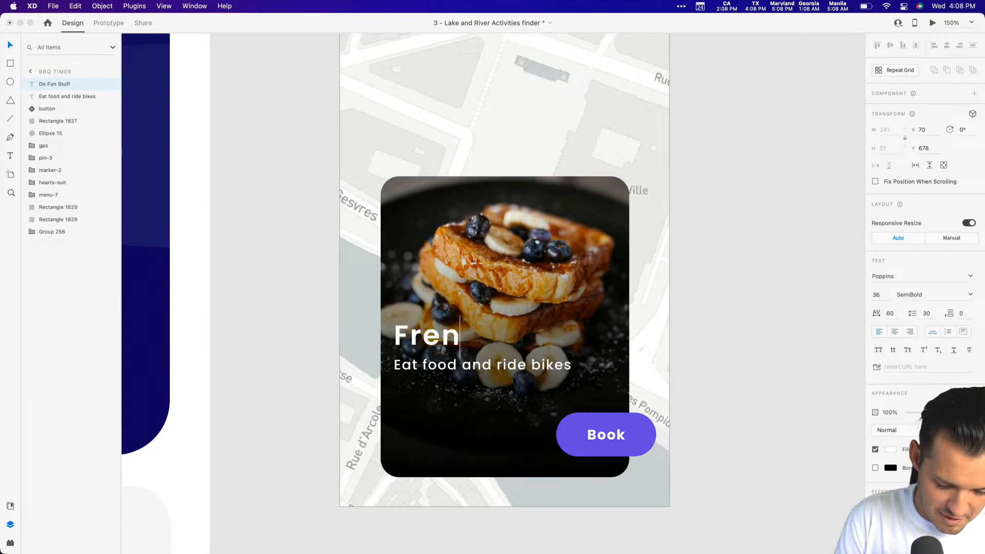
type("chies")
key("BackSpace")
key("BackSpace")
key("BackSpace")
key("BackSpace")
key("BackSpace")
key("BackSpace")
key("BackSpace")
key("BackSpace")
key("BackSpace")
type("Franchise")
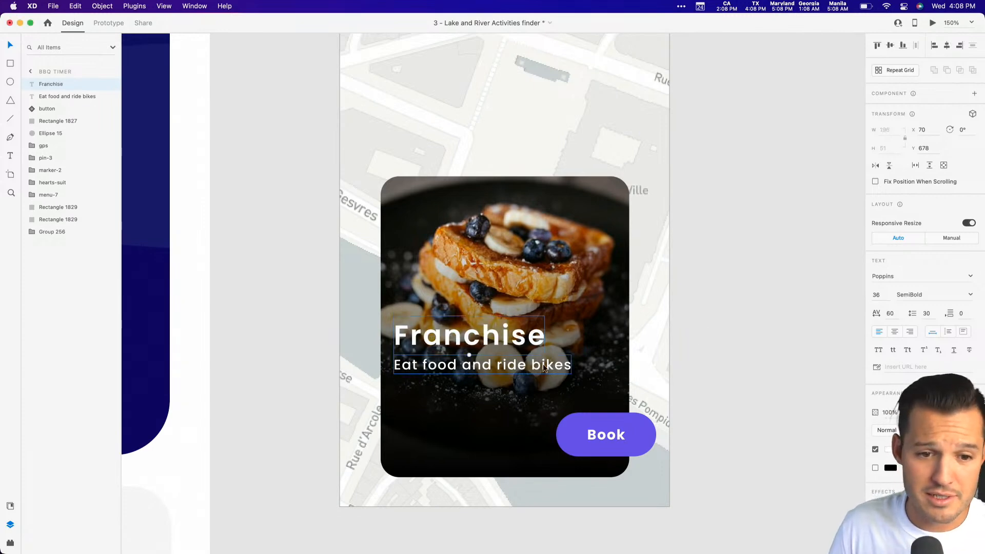
Change the card's heading text to "French's".
double_click(507, 338)
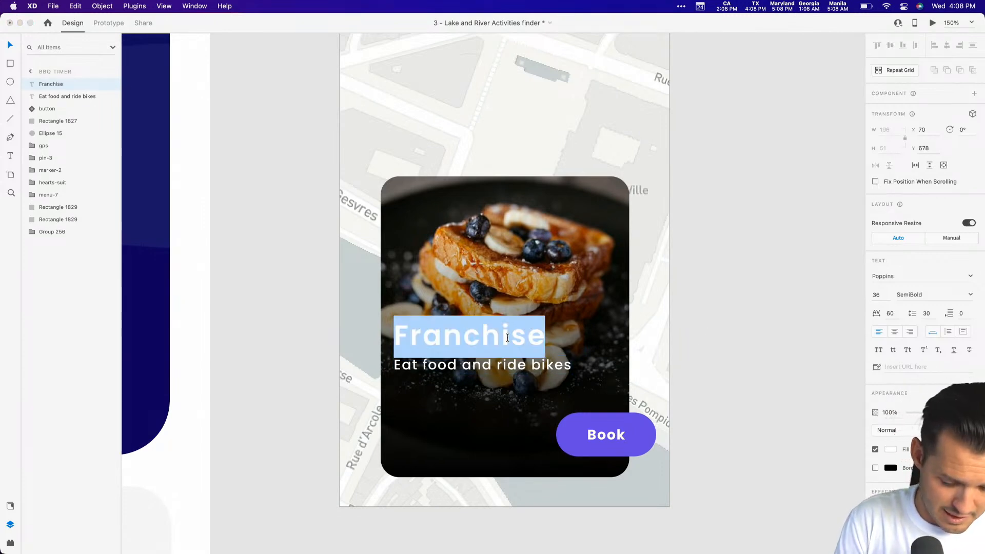
type("Fre")
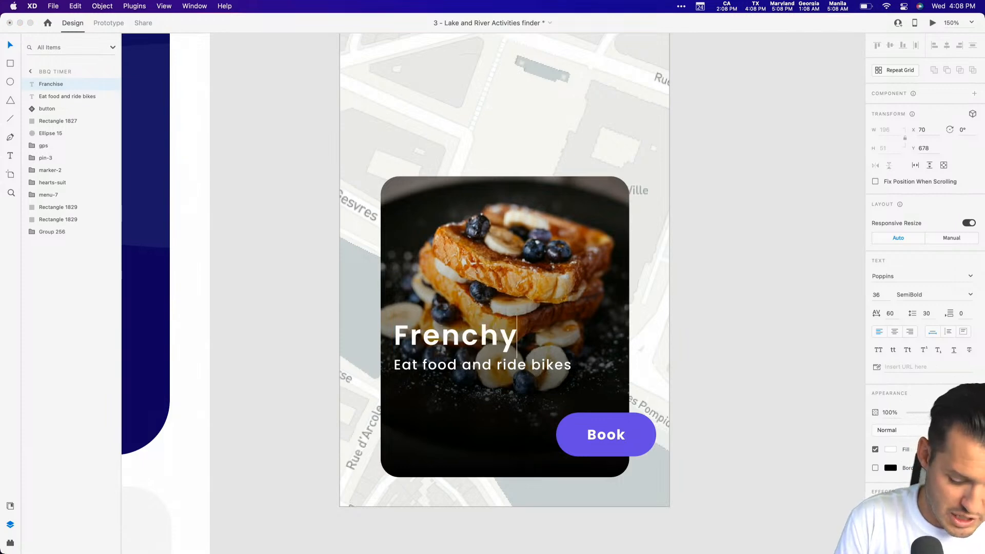
left_click(701, 358)
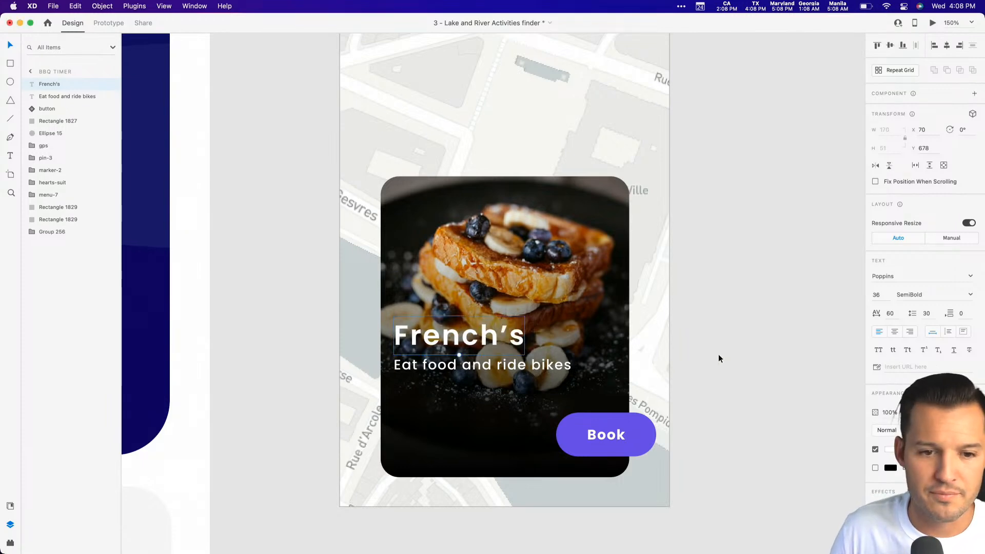
Replace the subtitle under the heading with "Breakfast & Cocktails".
double_click(509, 359)
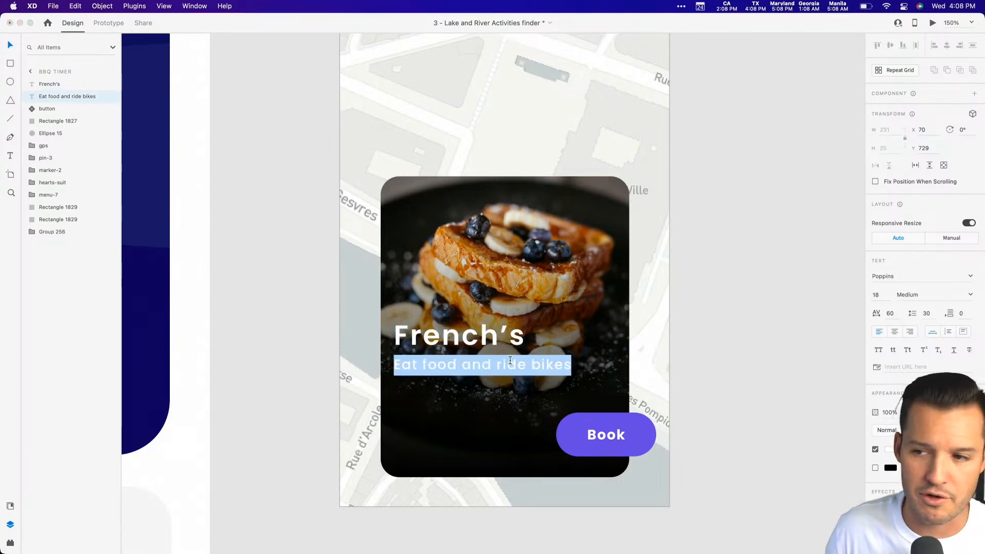
type("Breakfast")
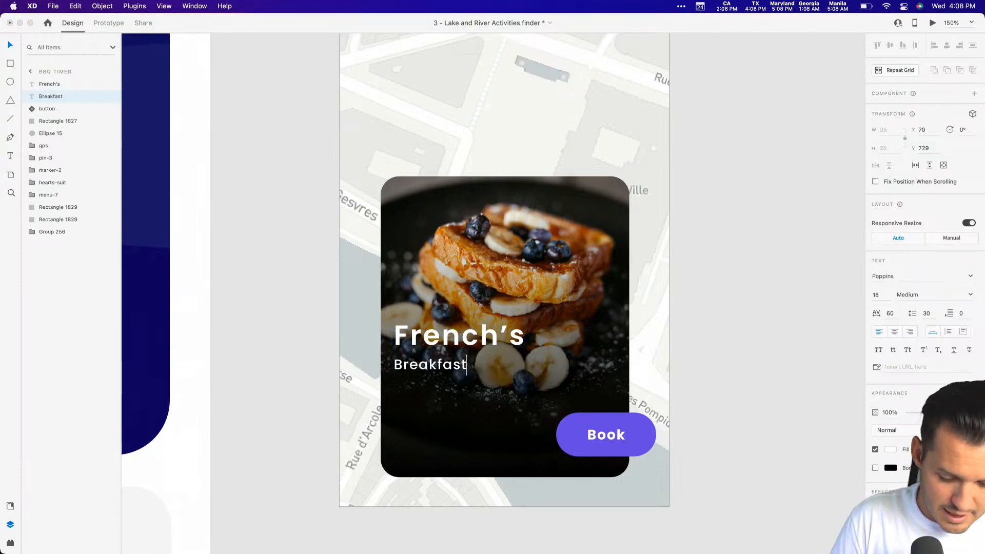
type(" & Cocktaiusl")
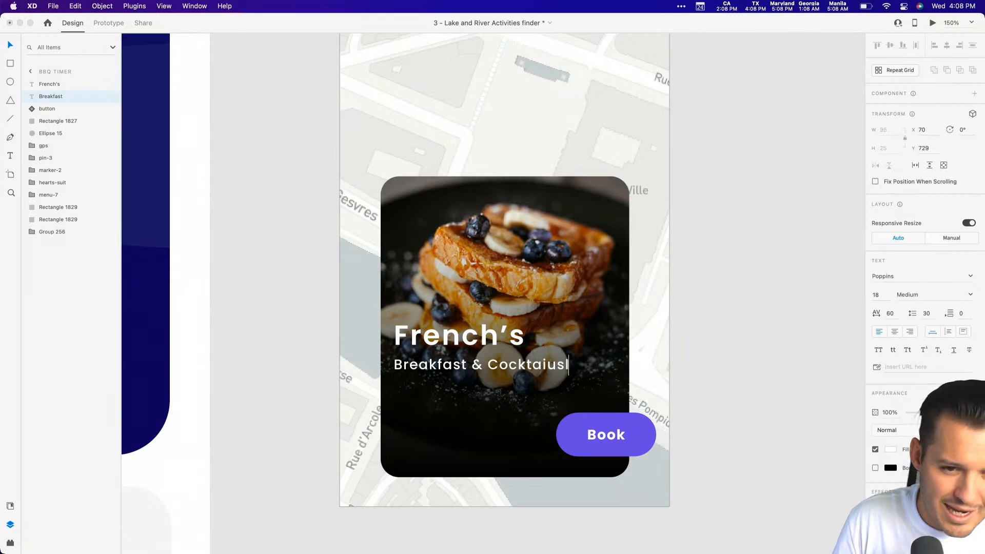
key("BackSpace")
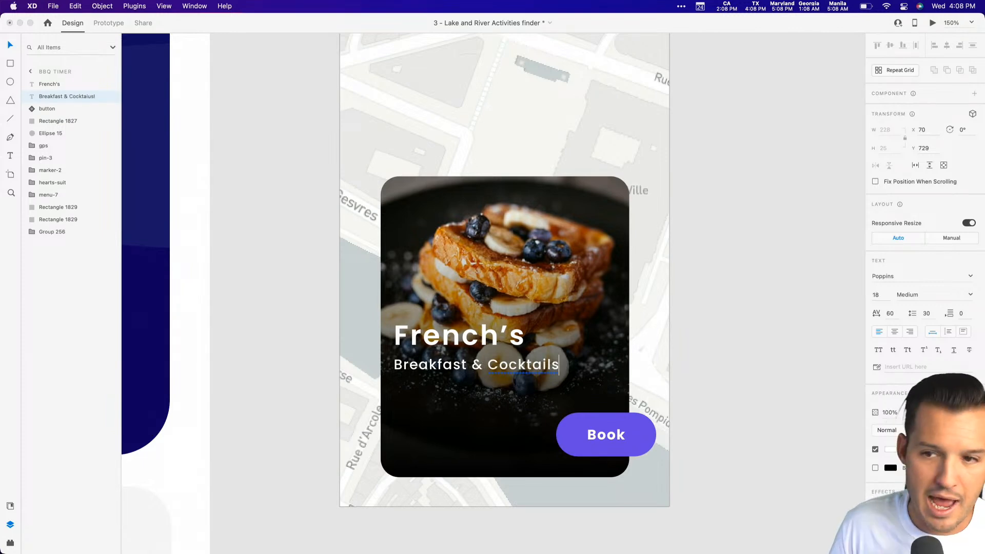
key("Escape")
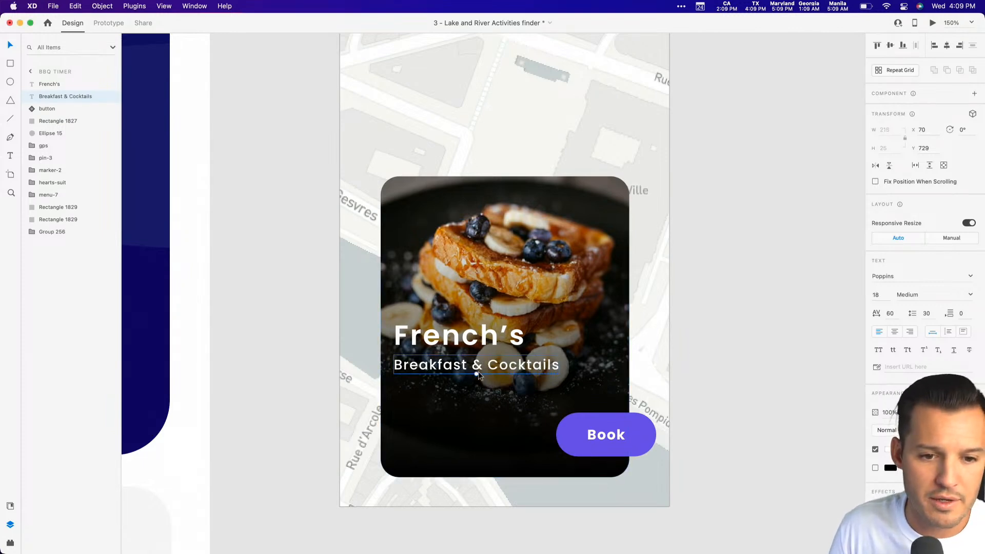
Shrink the Breakfast & Cocktails subtitle to font size 15 and set its opacity to 74%.
left_click_drag(477, 373, 459, 367)
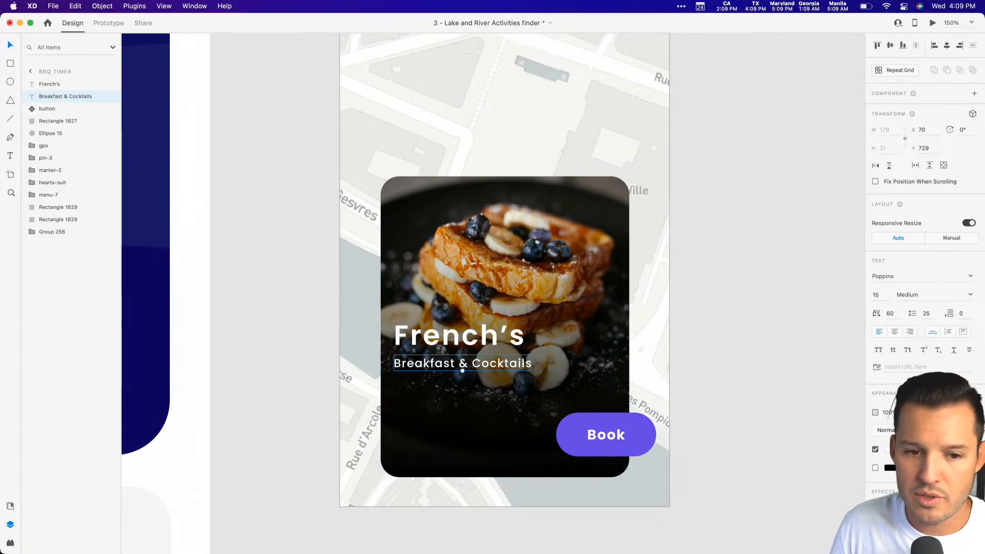
key("7")
key("4")
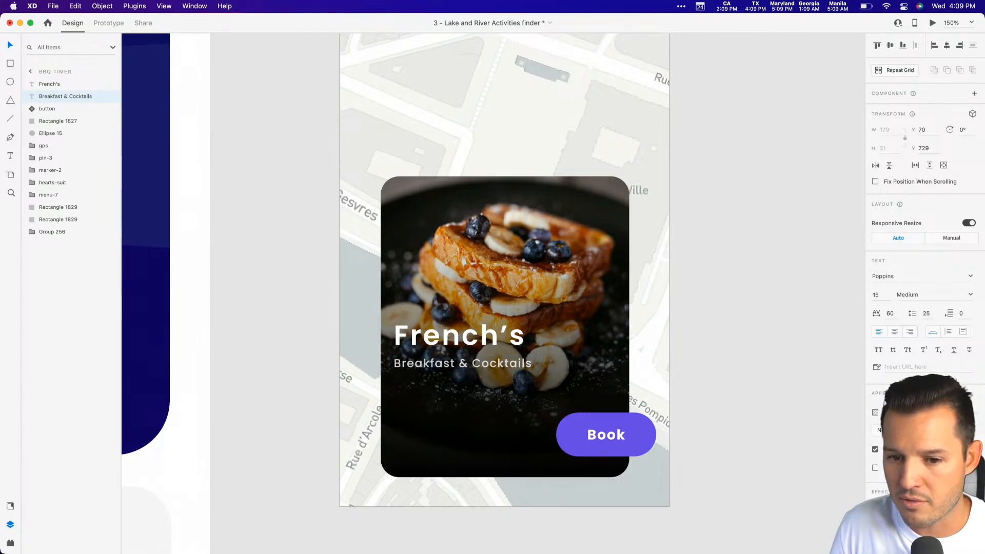
left_click(844, 398)
Nudge the French's heading slightly closer to the subtitle, and extend the gradient overlay upward to about 371 high.
left_click_drag(450, 338, 450, 342)
left_click(486, 308)
left_click_drag(506, 219, 505, 192)
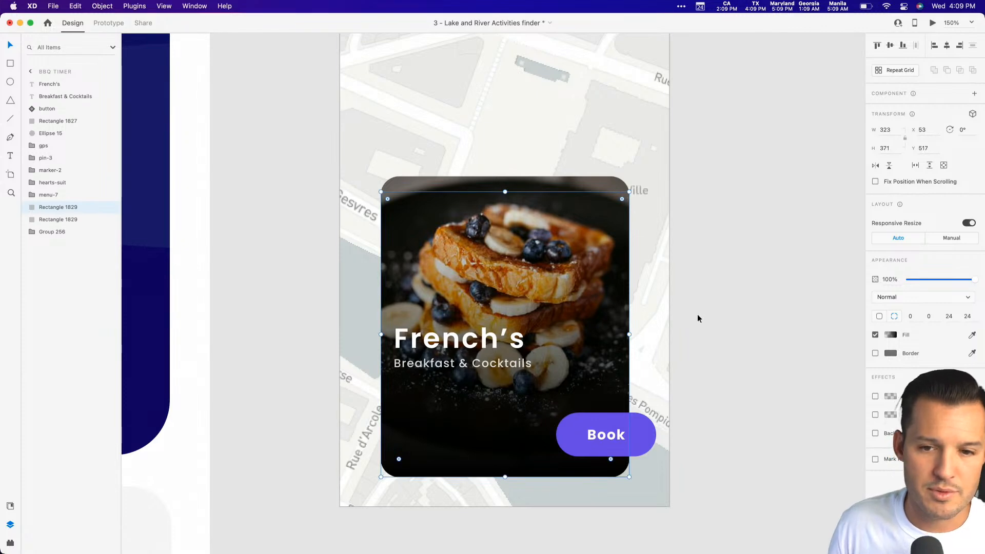
left_click(736, 317)
Move the French's heading and its subtitle together slightly lower on the card.
left_click_drag(730, 353, 694, 255)
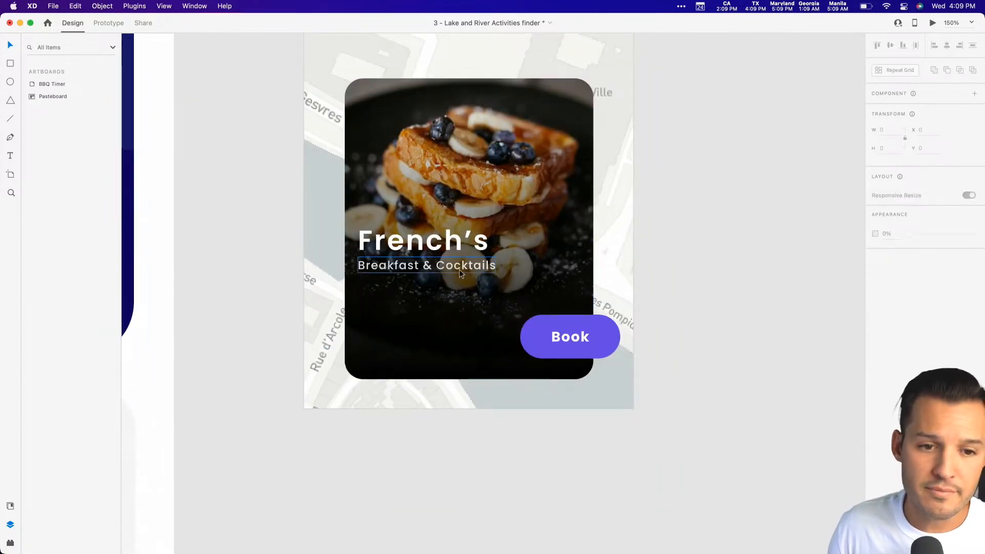
left_click(459, 268)
left_click(439, 244, "shift")
mouse_move(440, 245)
left_mouse_down()
mouse_move(439, 262)
mouse_move(440, 247)
left_mouse_up()
left_click(714, 253)
Copy the round profile picture from the artboard's header and paste the copy onto the card's dark lower area beside the Book button.
scroll(695, 384, "up", 5)
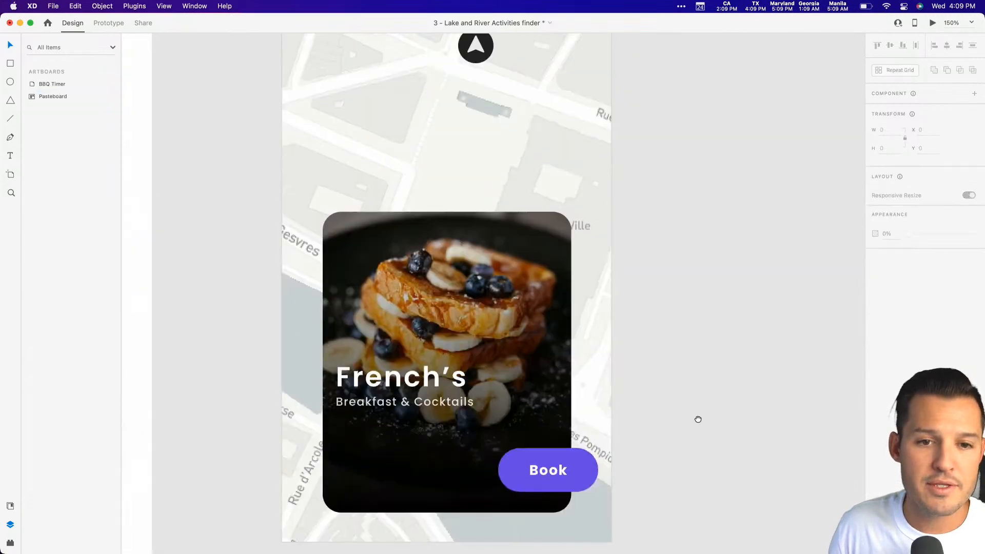
scroll(636, 113, "up", 6)
left_click(602, 73)
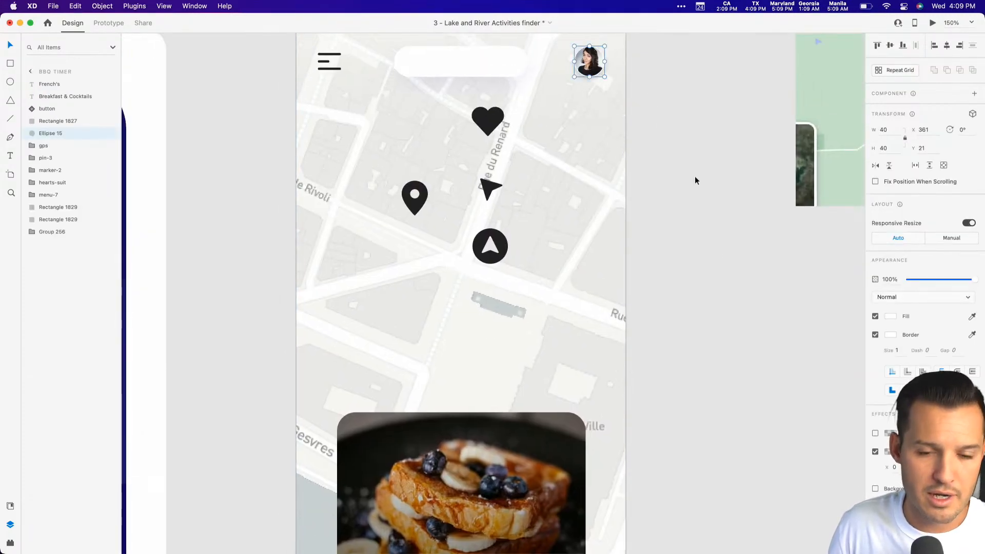
left_click(711, 289)
left_click_drag(682, 417, 734, 171)
left_click_drag(316, 359, 679, 516)
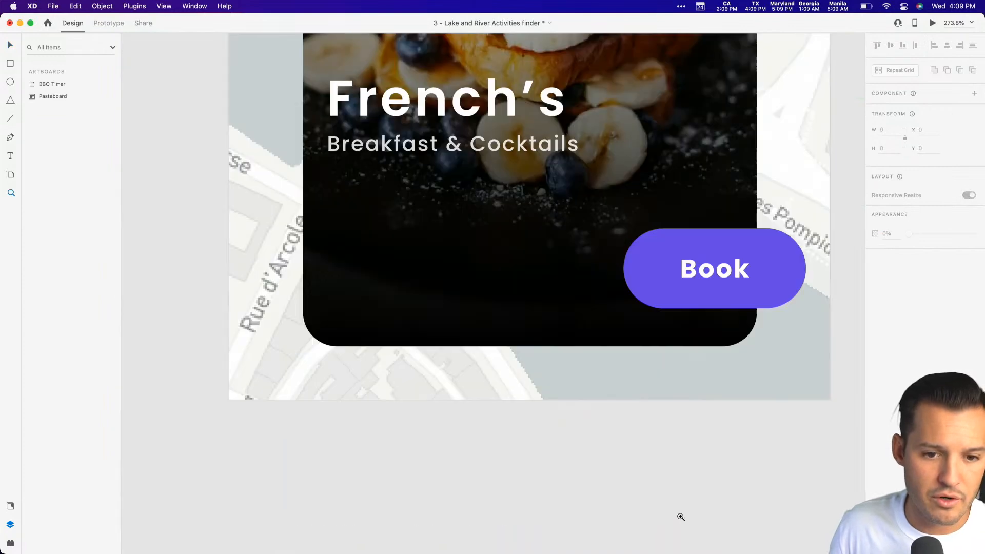
left_click_drag(681, 343, 676, 306)
left_click(667, 254)
key("super+v")
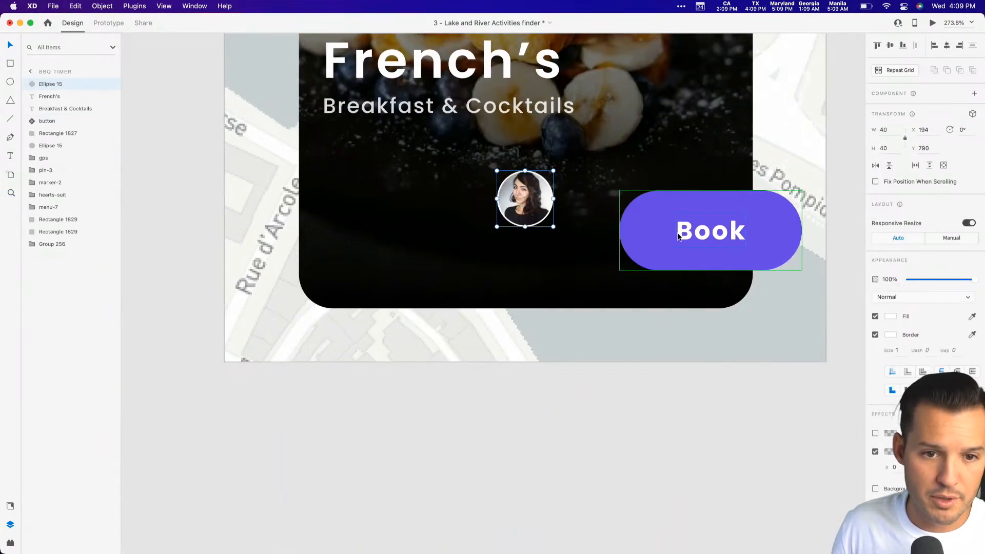
Move the pasted profile picture to the card's lower-left area, level with the Book button, and remove its border.
left_click_drag(518, 199, 354, 229)
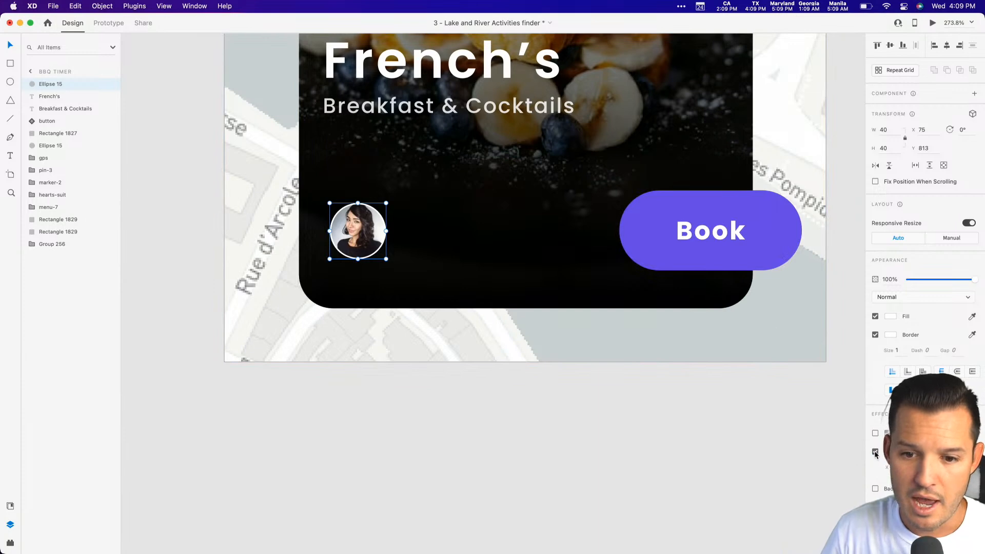
left_click(875, 335)
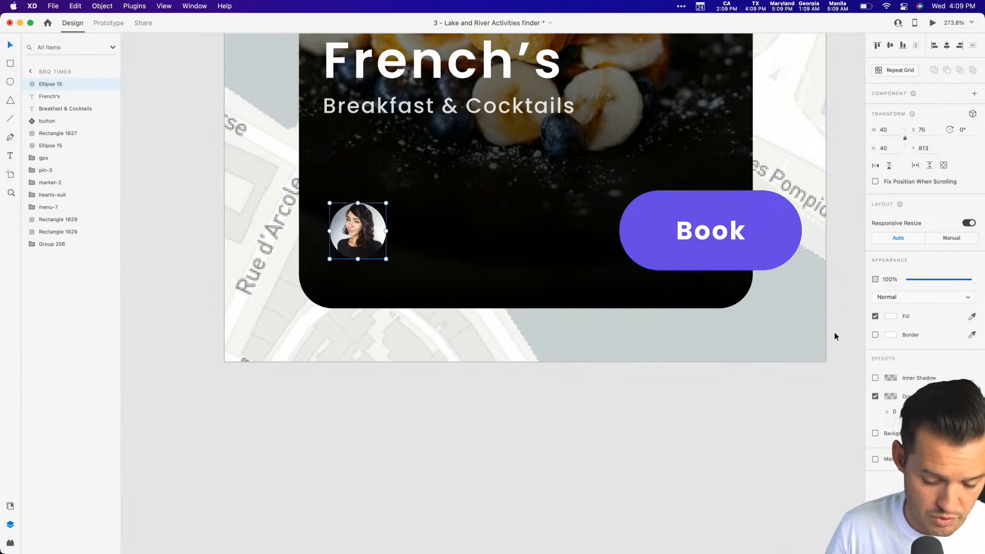
Duplicate the profile picture in place and give the lower copy no fill and a border in the Book button's purple, saved as a swatch.
key("super+d")
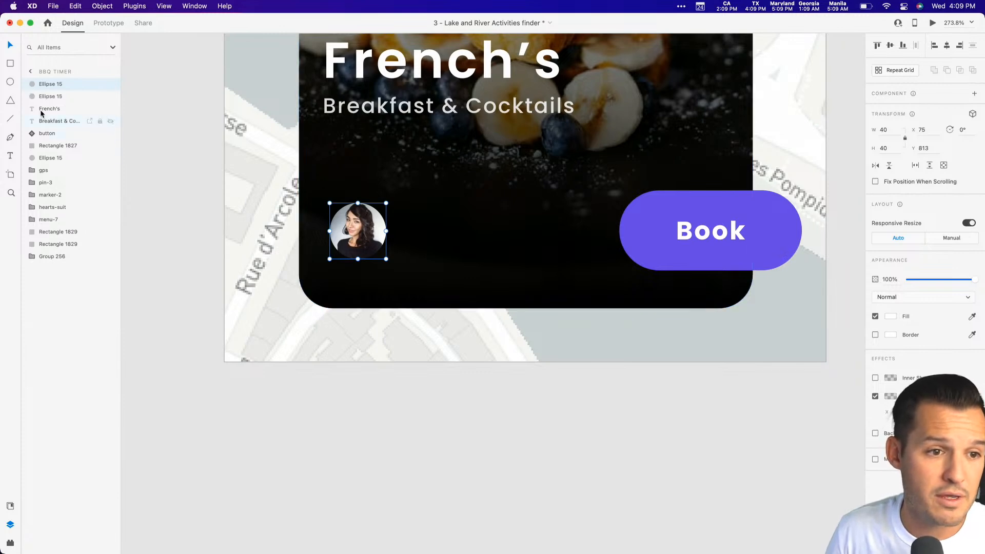
left_click(54, 96)
left_click(875, 335)
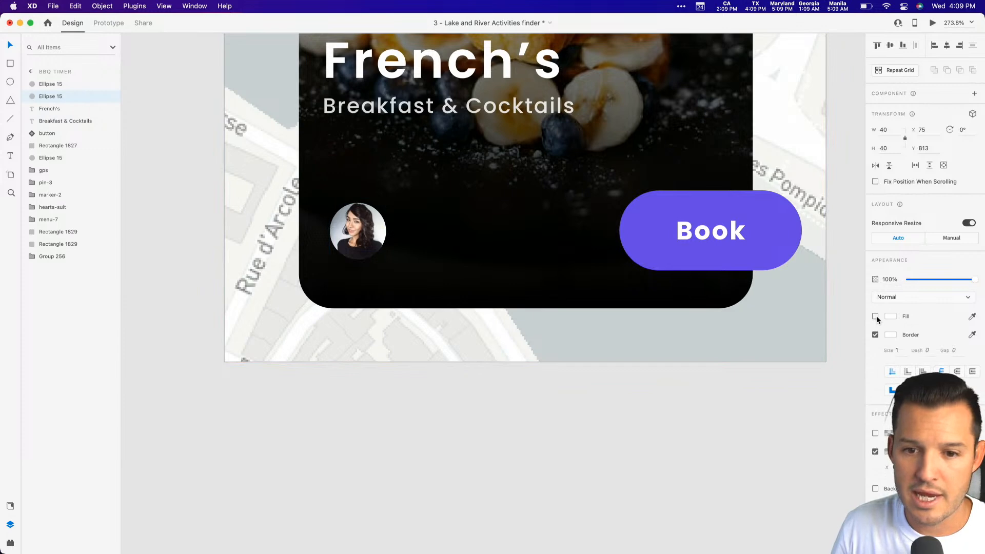
left_click(891, 337)
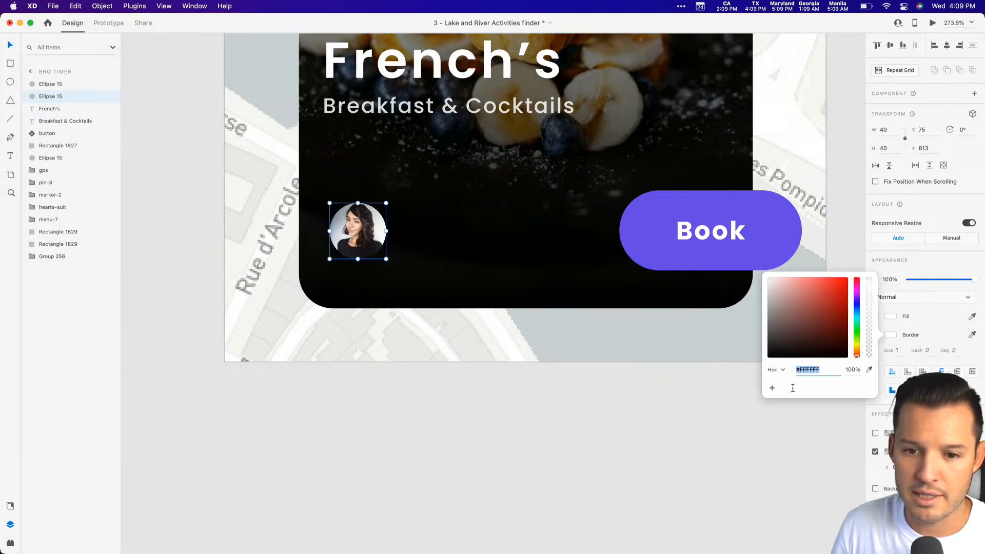
left_click(869, 370)
left_click(759, 259)
left_click(773, 388)
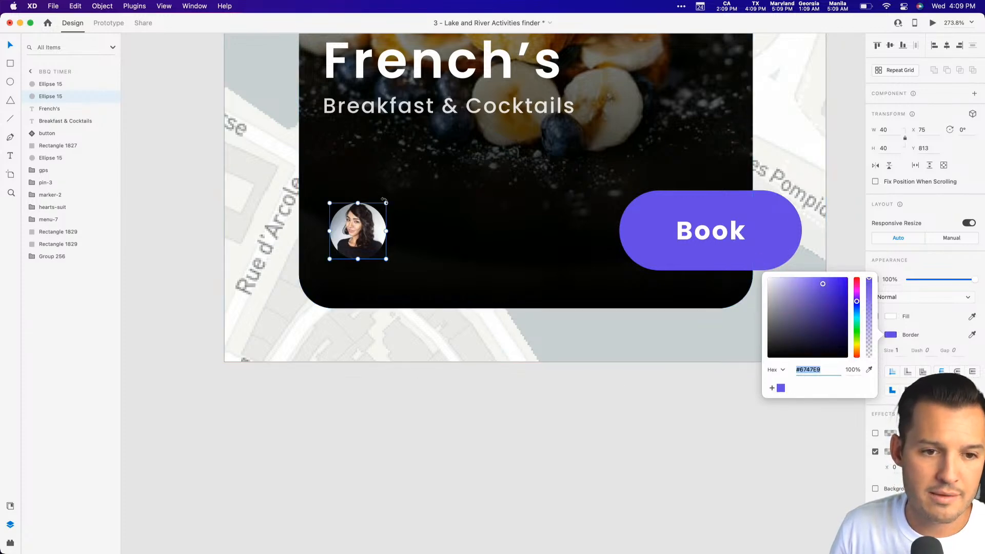
Enlarge the purple ring evenly around the profile picture to 48 by 48 and set its border size to 1.5.
left_click_drag(387, 204, 387, 192)
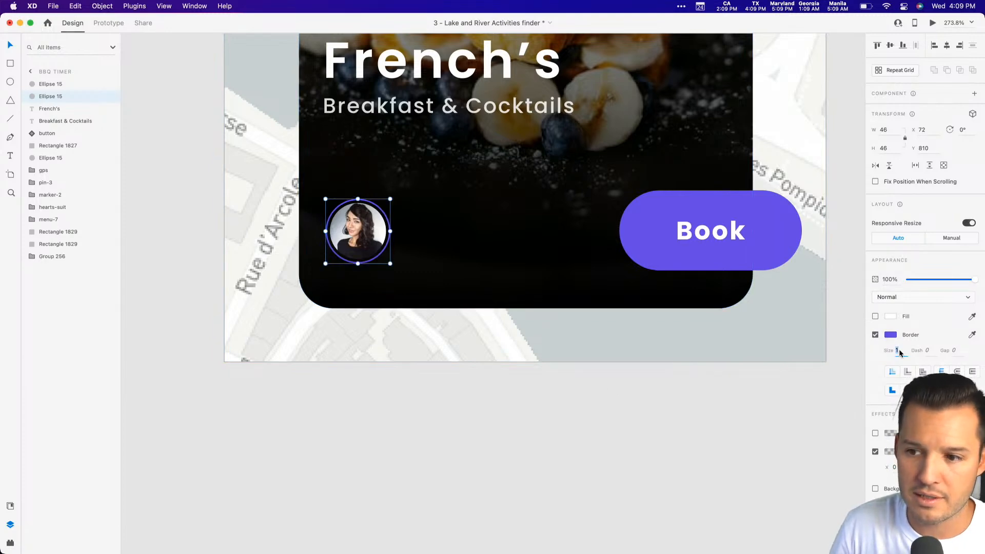
type("2")
key("Return")
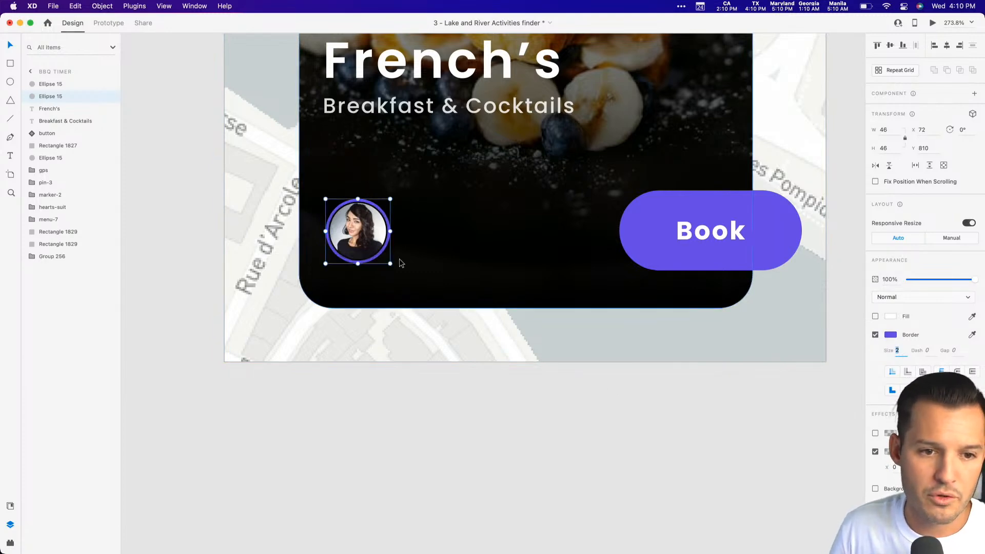
left_click_drag(389, 206, 393, 195)
key("z")
left_click_drag(283, 173, 464, 356)
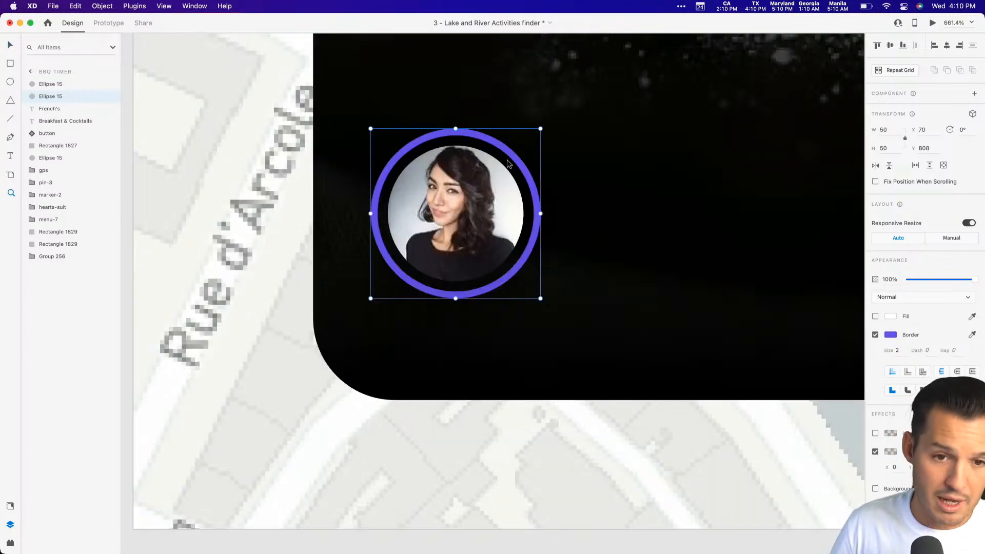
left_click_drag(543, 128, 539, 133)
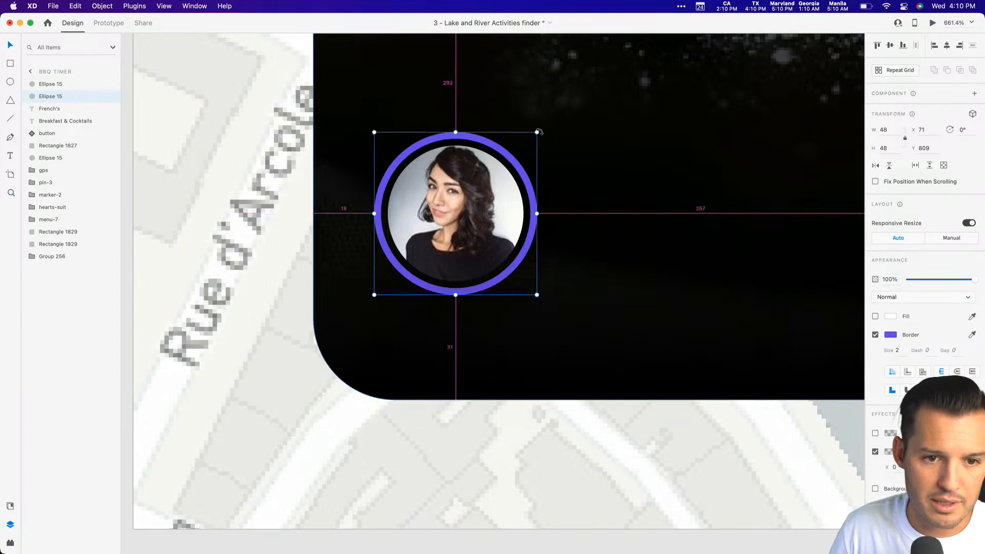
left_click(901, 351)
type("1.5")
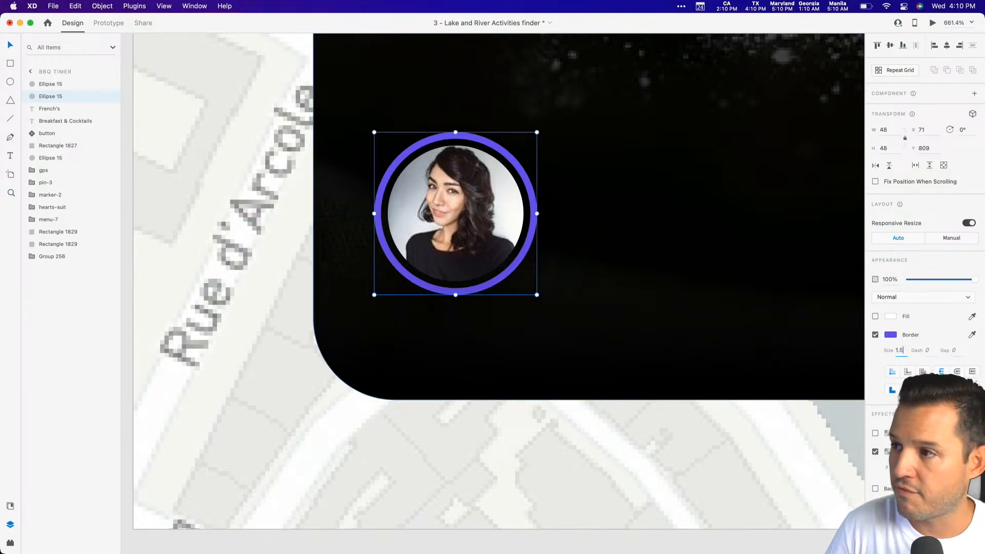
key("Return")
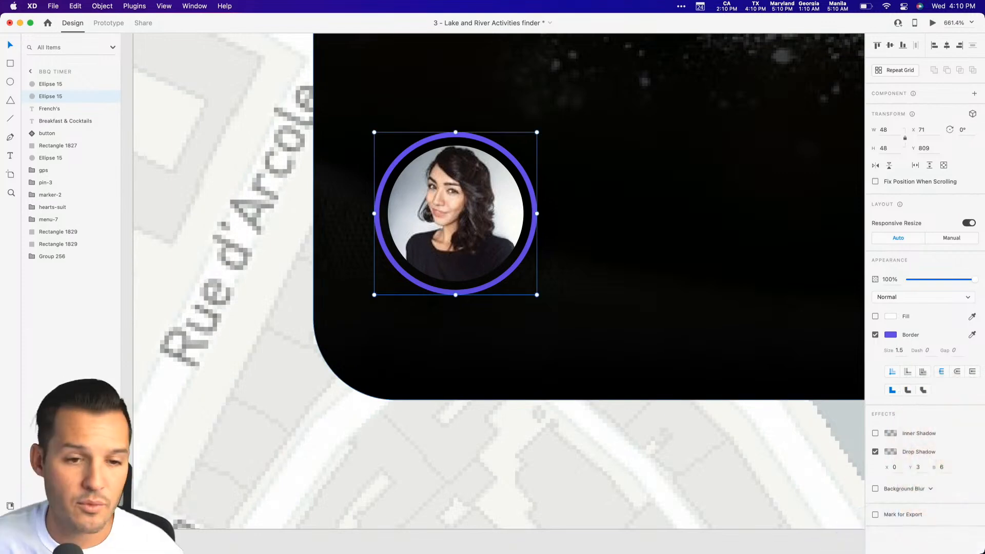
Give the profile picture inside the ring a black #000000 outer stroke with a size of 4.
left_click(451, 203)
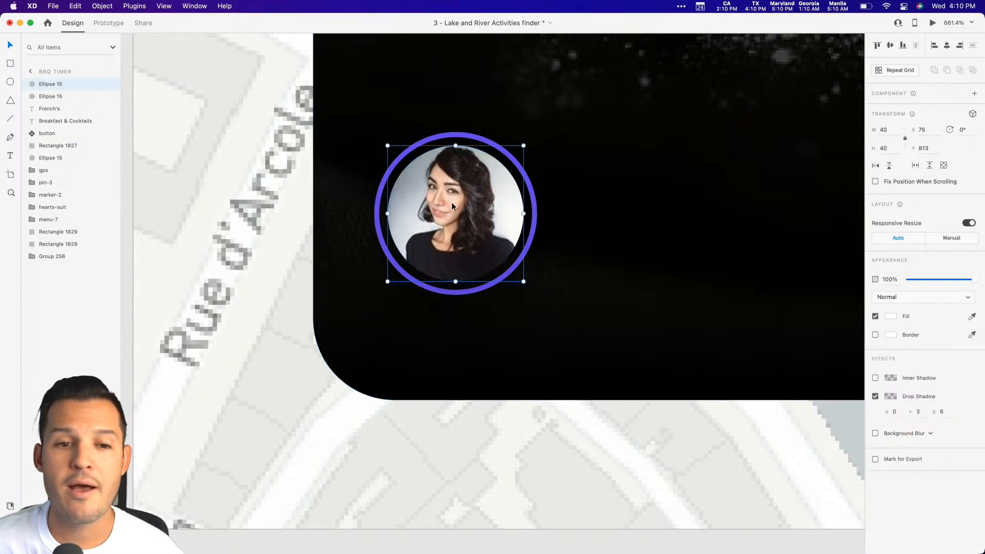
left_click(875, 335)
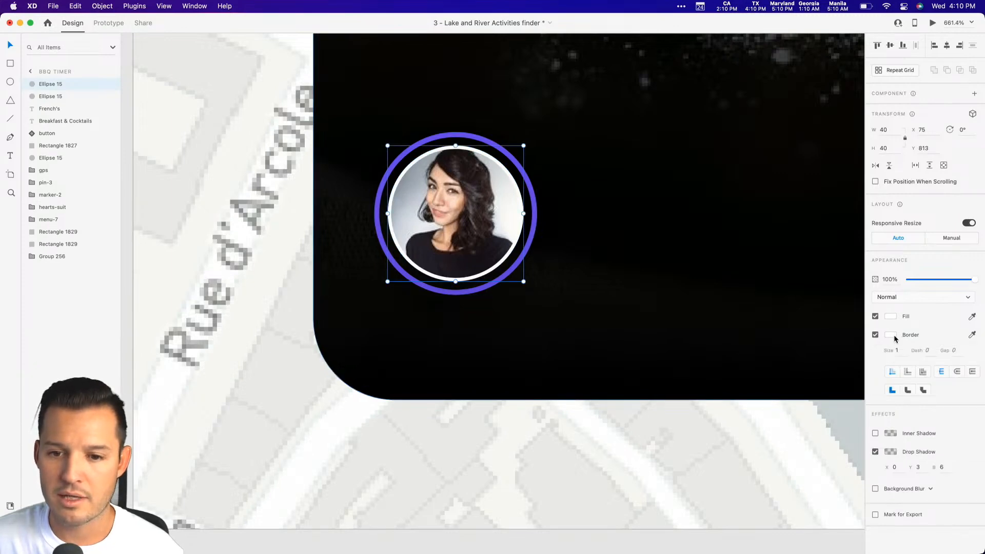
left_click(891, 335)
left_click_drag(765, 347, 755, 377)
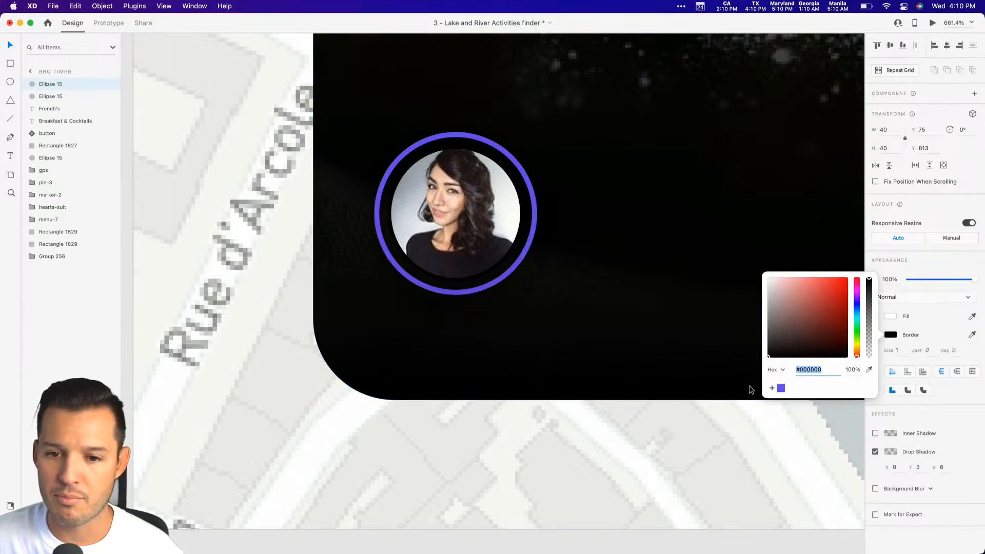
left_click(958, 399)
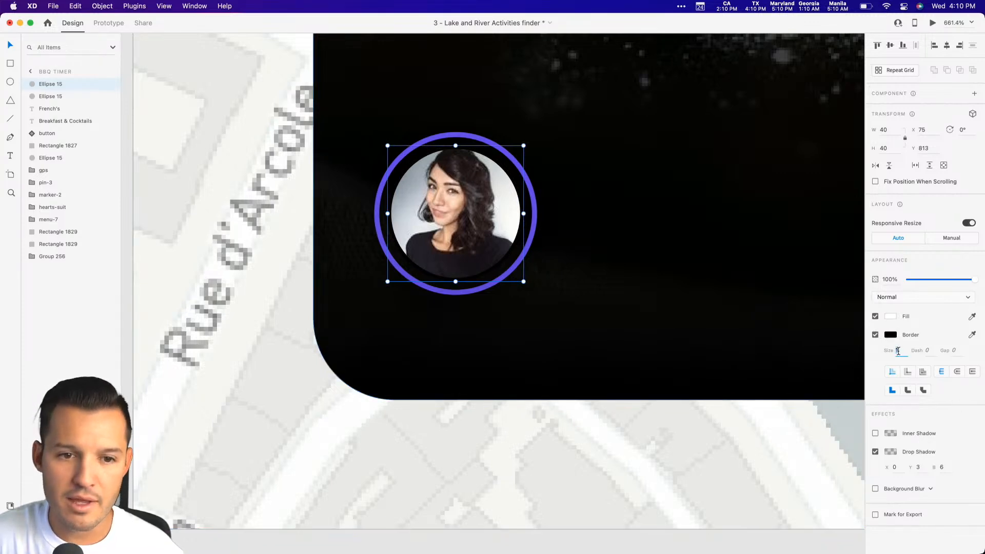
key("Up")
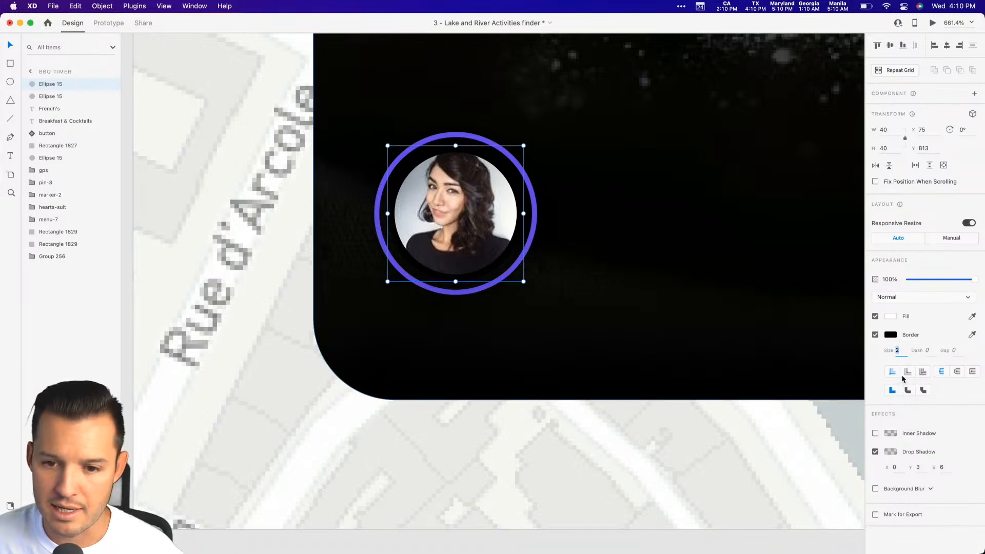
left_click(908, 374)
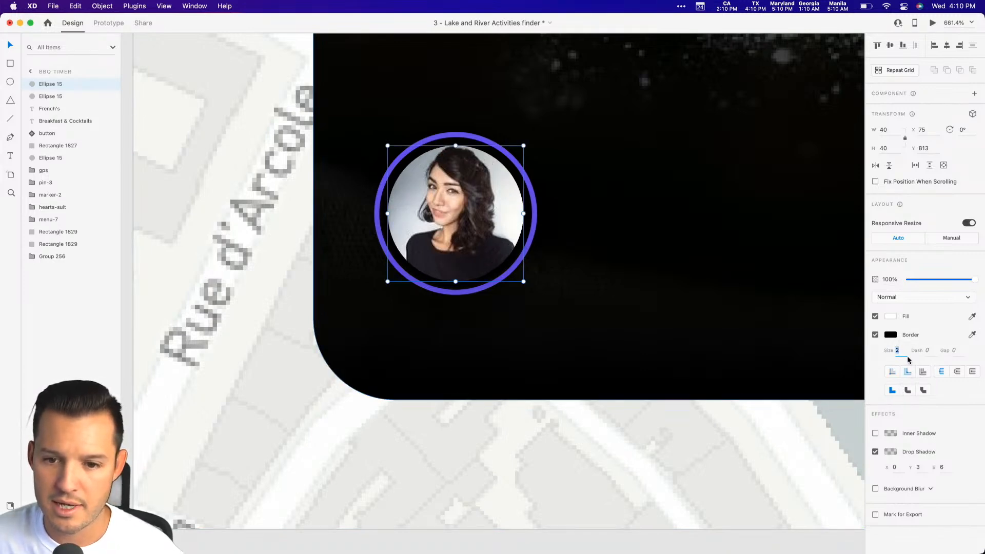
key("Up")
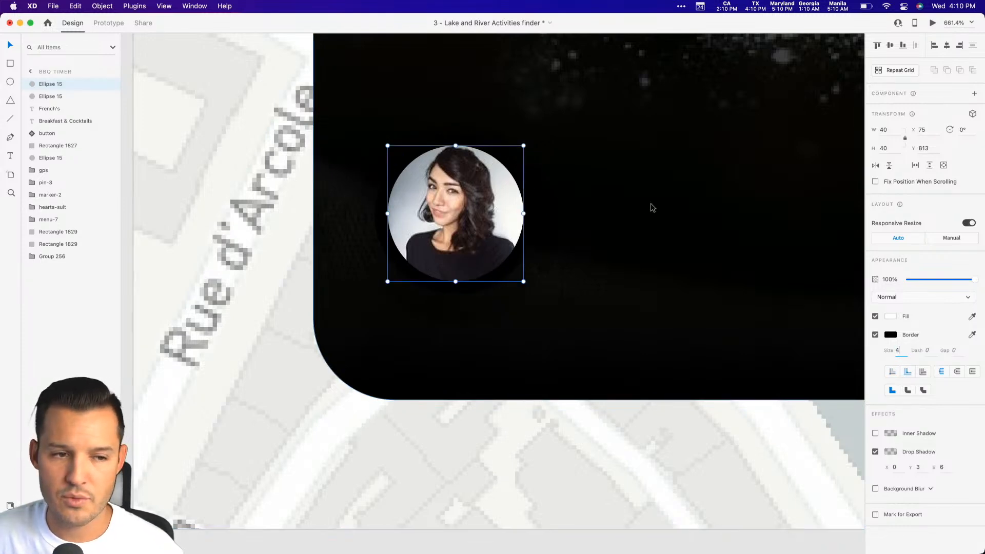
Bring the purple ring's layer in front of the black-bordered profile picture.
left_click(110, 84)
left_click(110, 84)
left_click(110, 85)
left_click(111, 85)
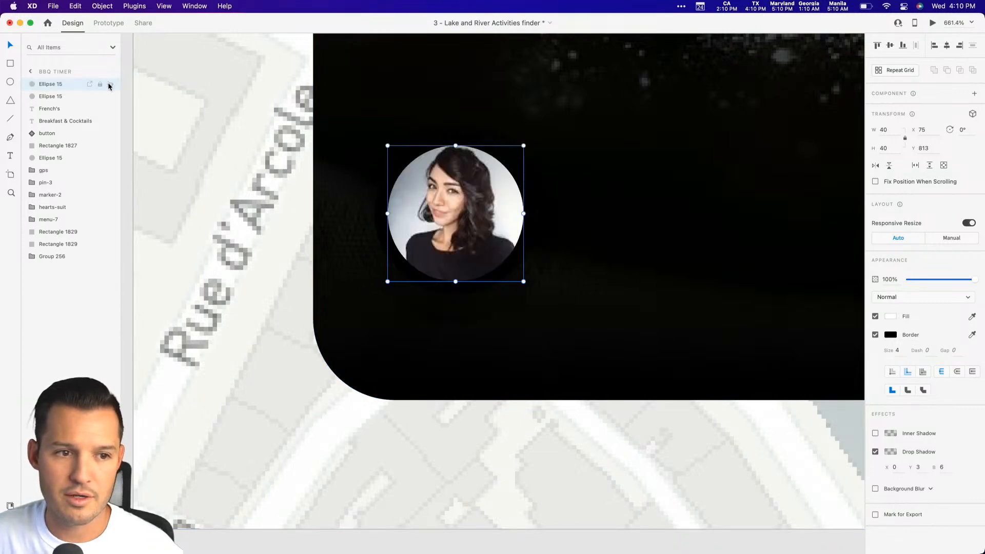
left_click(56, 83)
Group the purple ring with the profile picture and name the group "avatar".
left_click(55, 96, "shift")
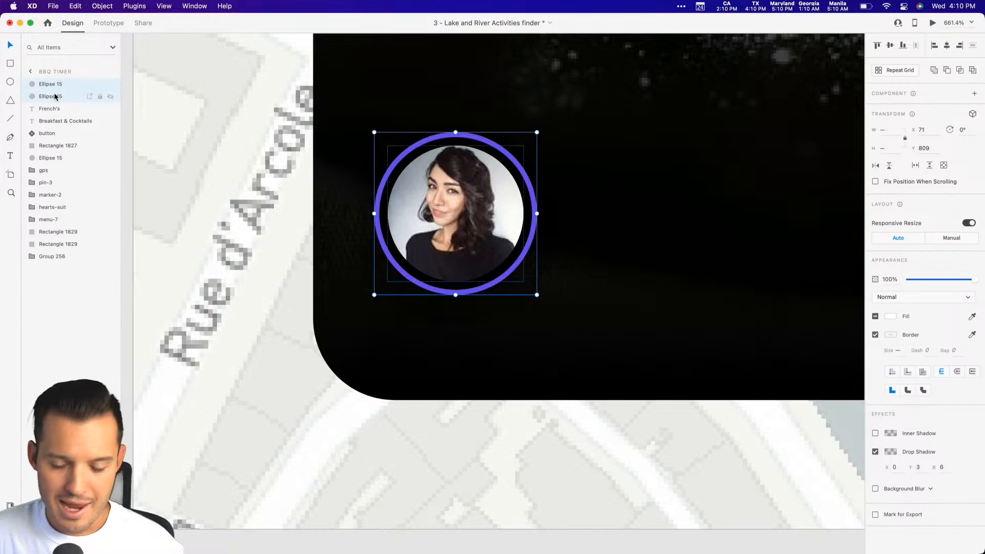
key("super+g")
double_click(51, 83)
type("avatar")
key("Return")
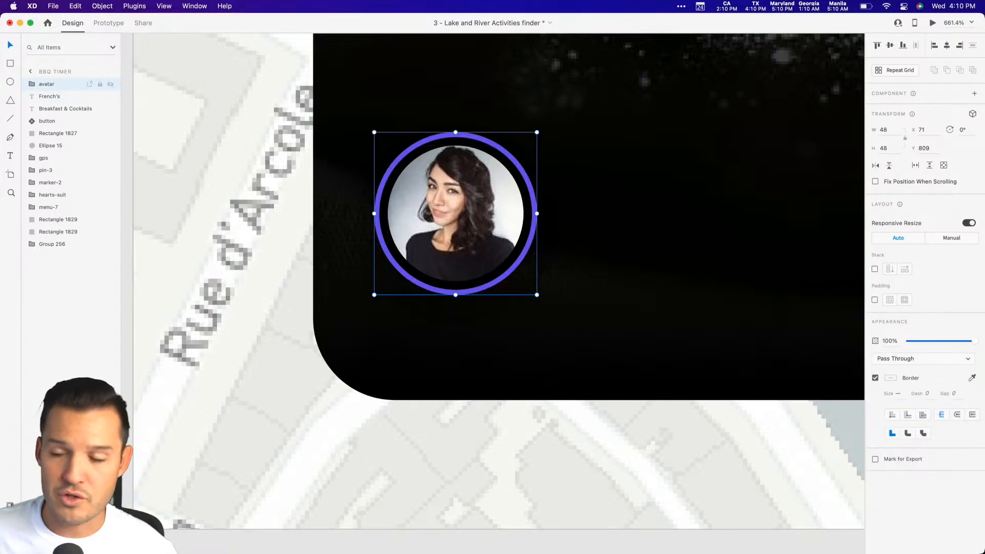
Duplicate the avatar to its right with a slight overlap and recolor the copy's ring with the palette's yellow.
left_click_drag(410, 234, 547, 237)
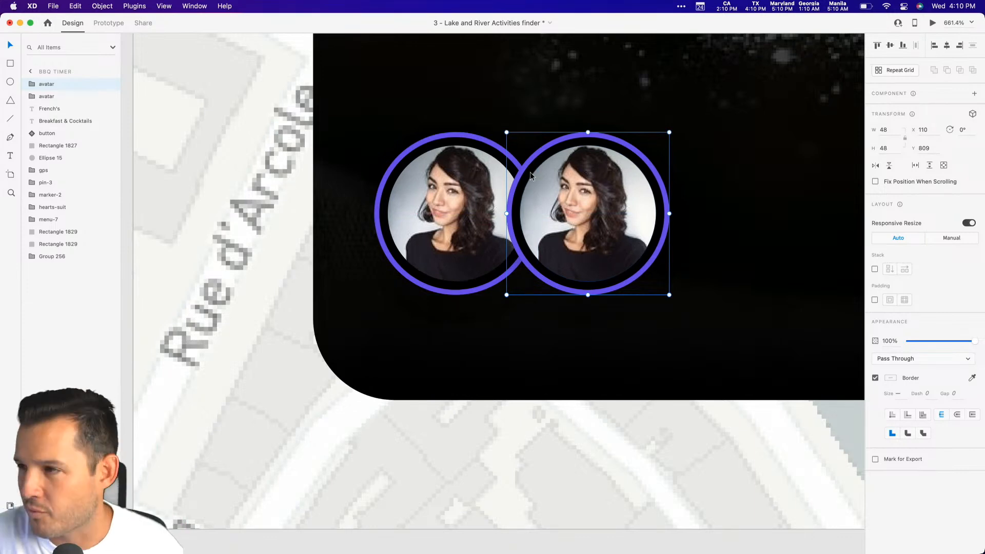
double_click(541, 148)
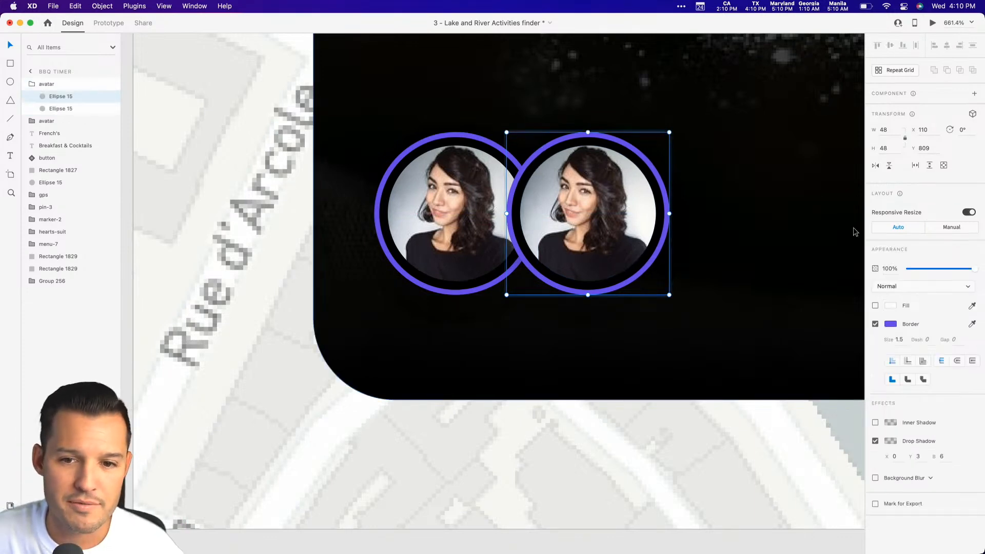
key("super+minus")
key("super+minus")
key("super+minus")
key("super+minus")
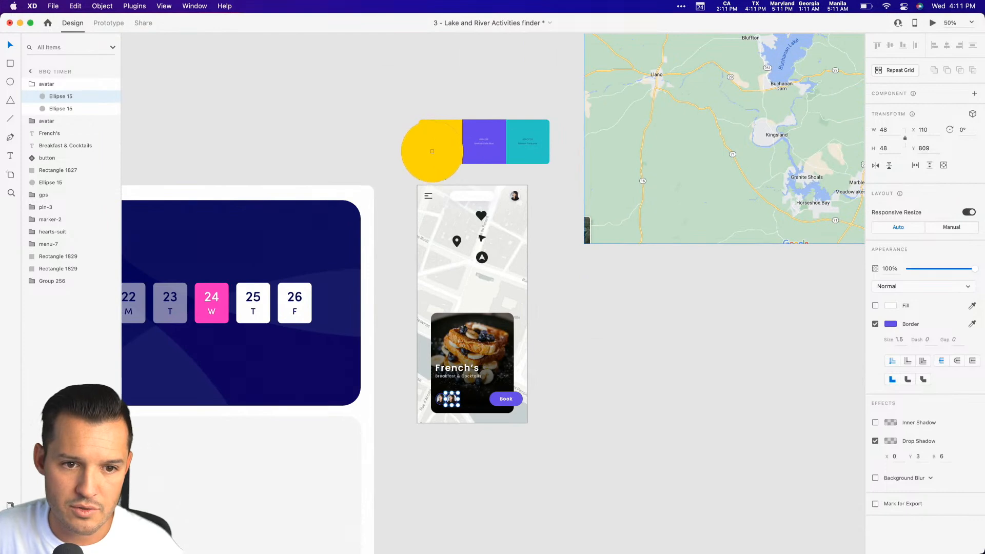
left_click(545, 342)
key("z")
left_click_drag(543, 329, 318, 436)
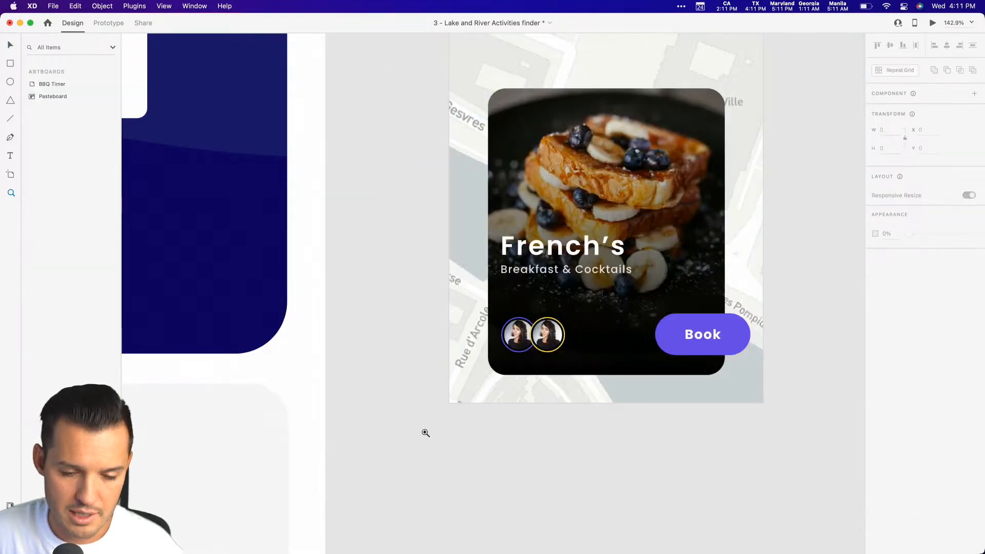
key("v")
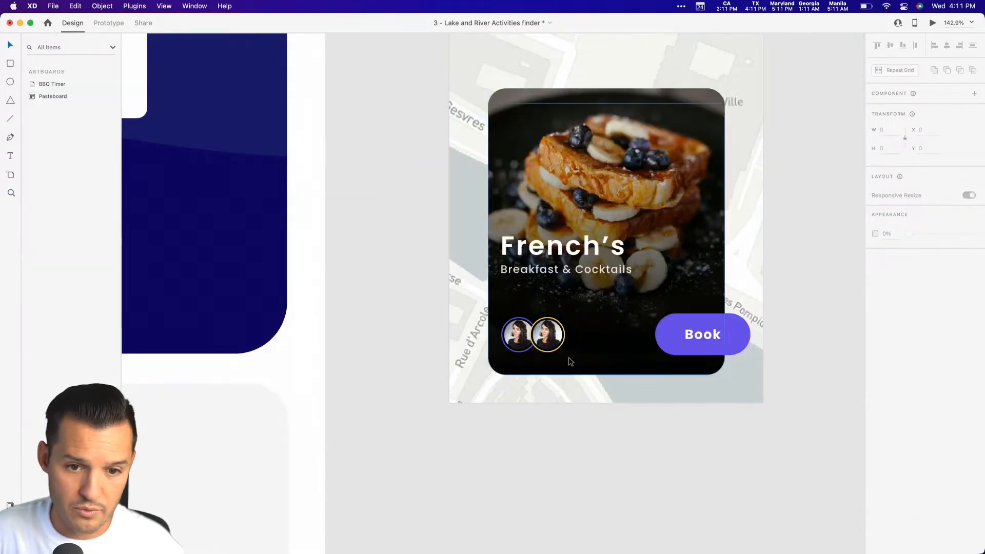
Delete the yellow-ringed avatar copy, leaving only the purple-ringed original.
double_click(547, 335)
left_click(585, 341)
left_click_drag(551, 340, 575, 340)
key("Delete")
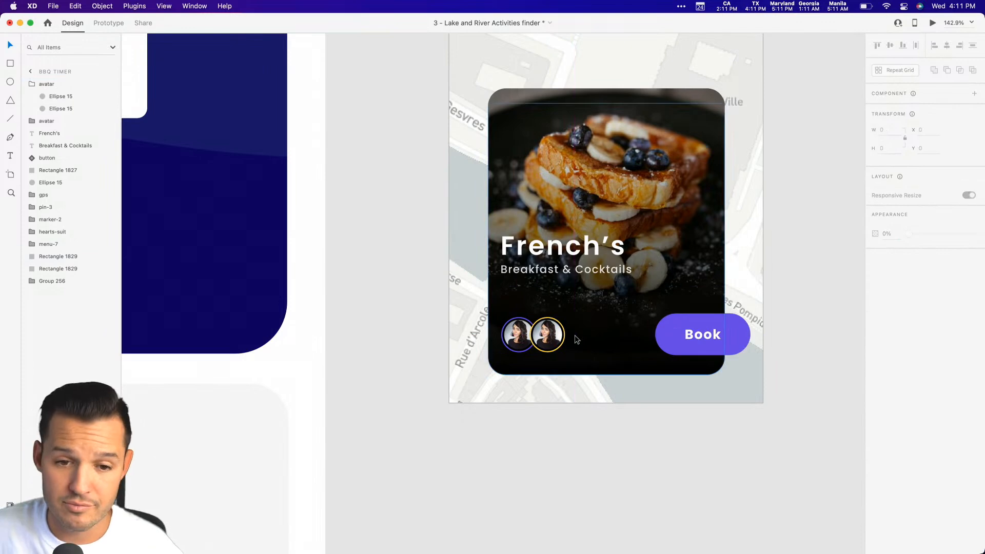
left_click(551, 336)
key("Delete")
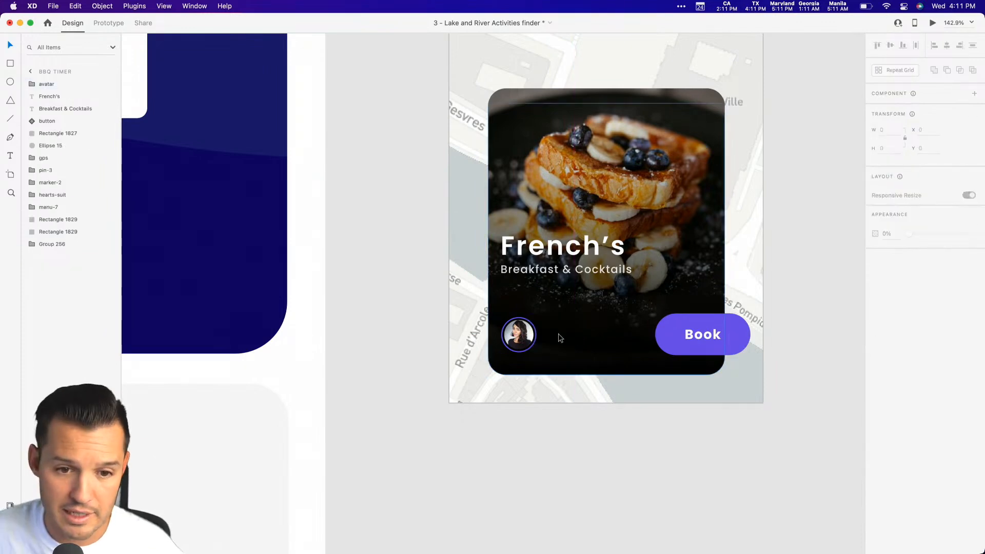
Turn the avatar into a repeat grid with three avatars side by side in a row, each slightly overlapping the previous one.
left_click(519, 335)
key("super+r")
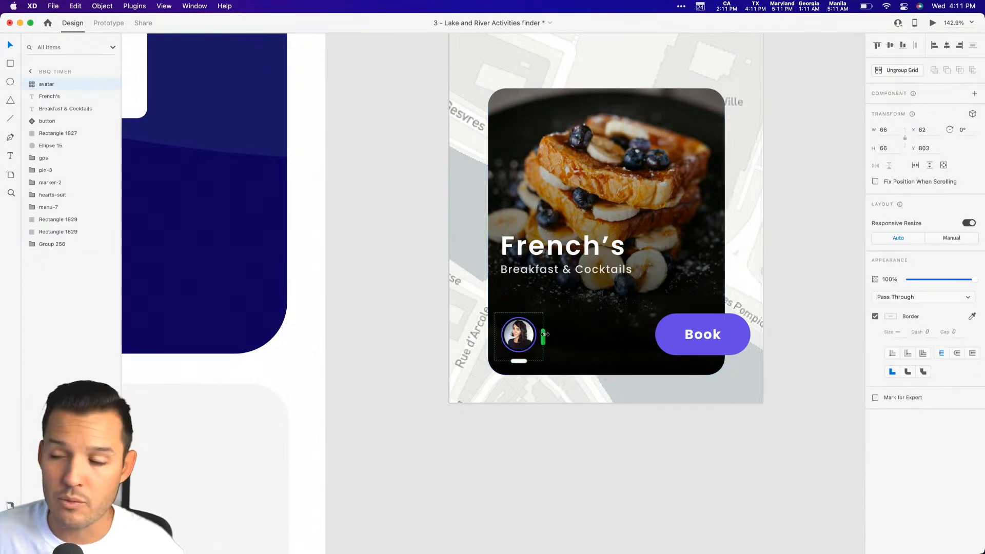
mouse_move(544, 334)
left_mouse_down()
mouse_move(674, 335)
mouse_move(547, 340)
left_mouse_up()
left_click(593, 402)
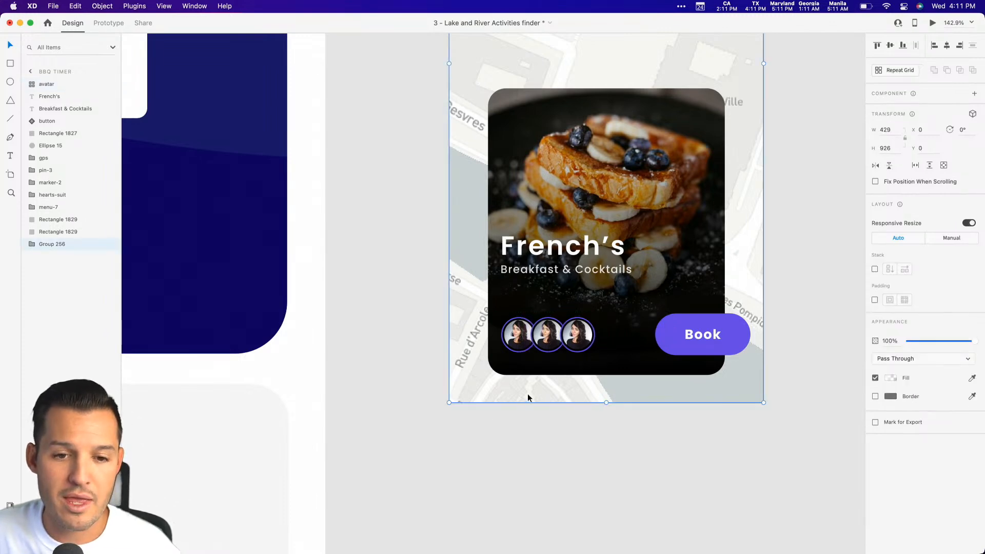
Apply the yellow document color #FFD804 as the border color of the rings in the avatar repeat grid.
key("z")
left_click_drag(495, 395, 583, 301)
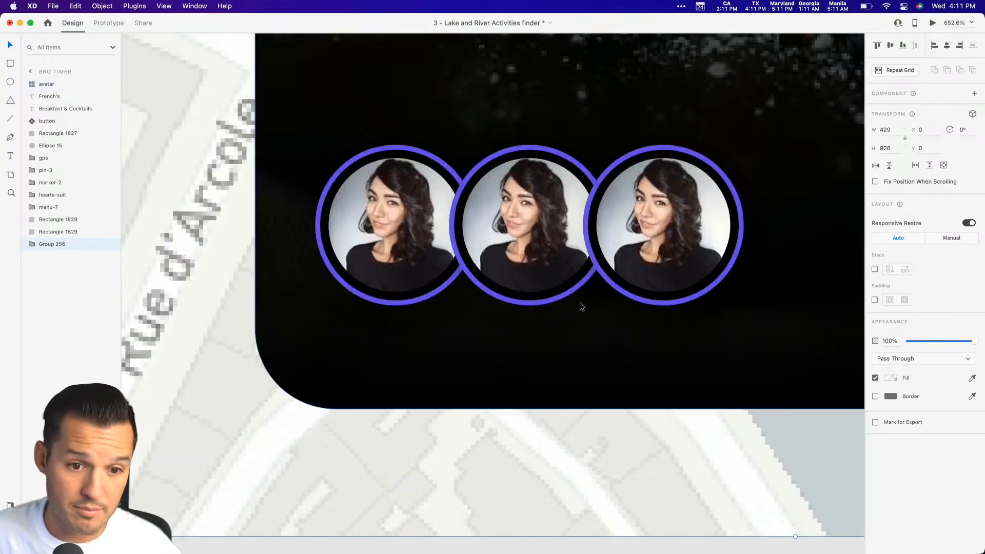
double_click(561, 301)
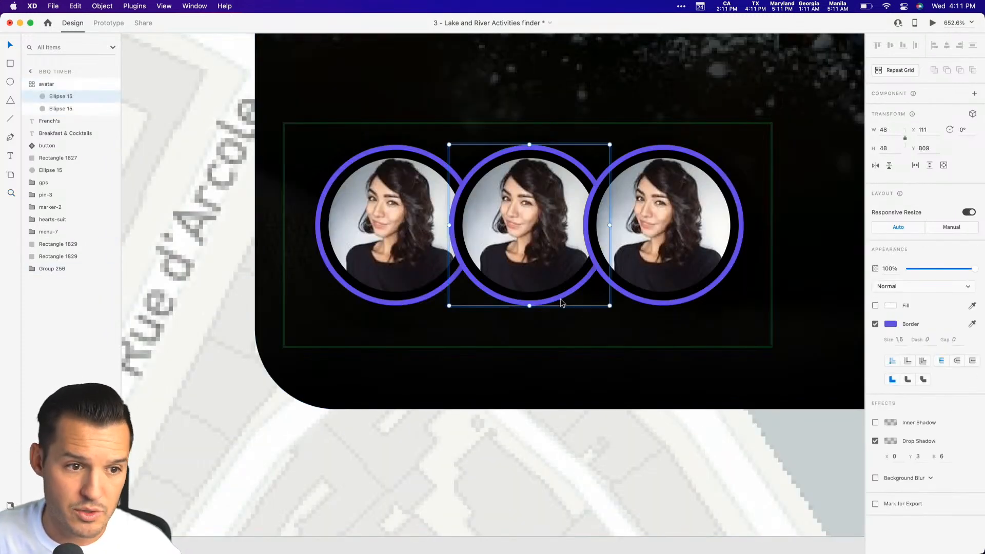
key("super+shift+y")
right_click(35, 143)
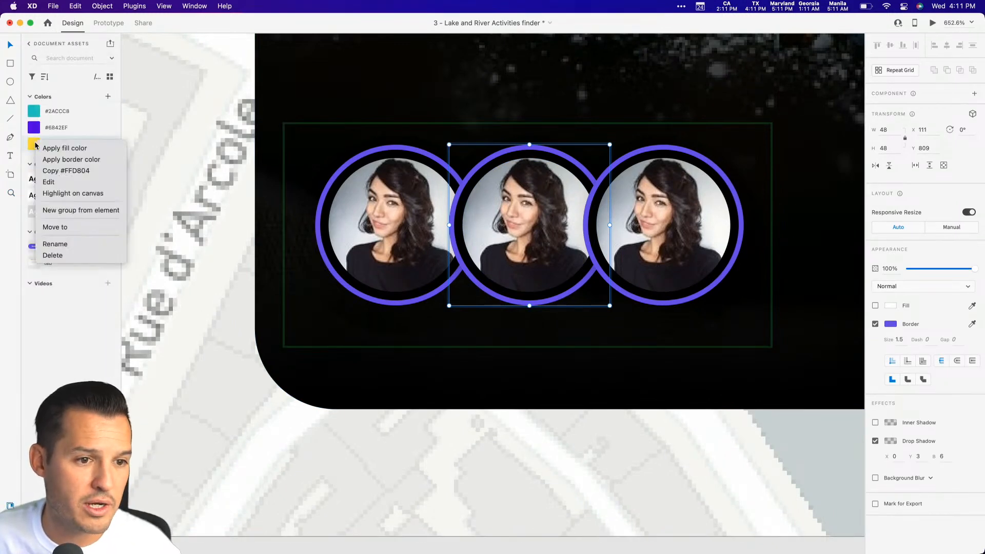
left_click(62, 159)
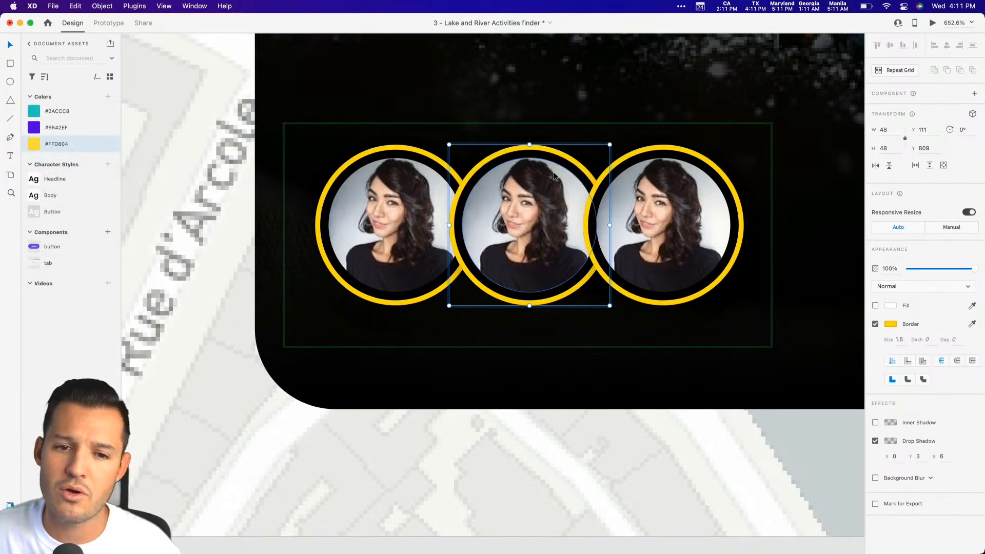
Undo the yellow border color on the avatar rings and ungroup the repeat grid into separate avatars.
key("super+z")
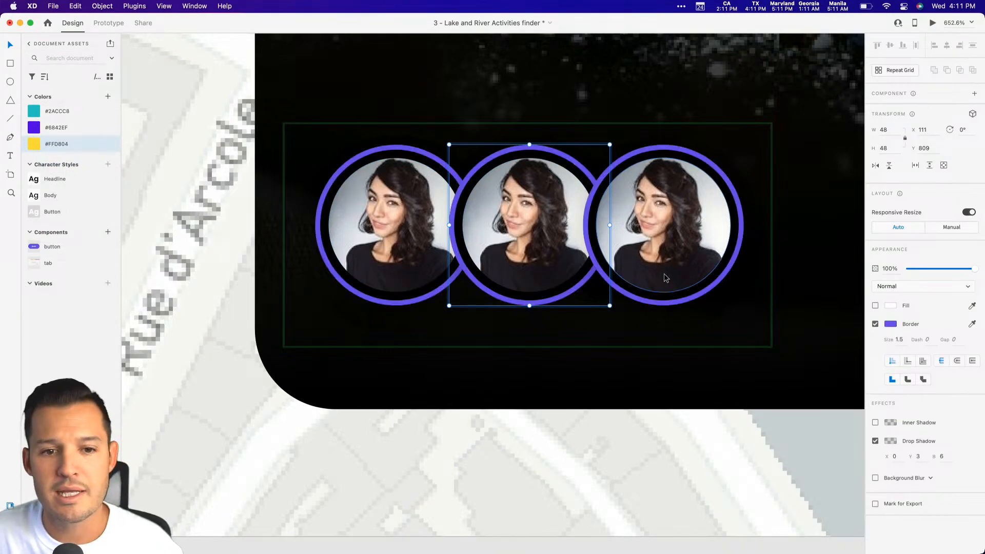
key("Escape")
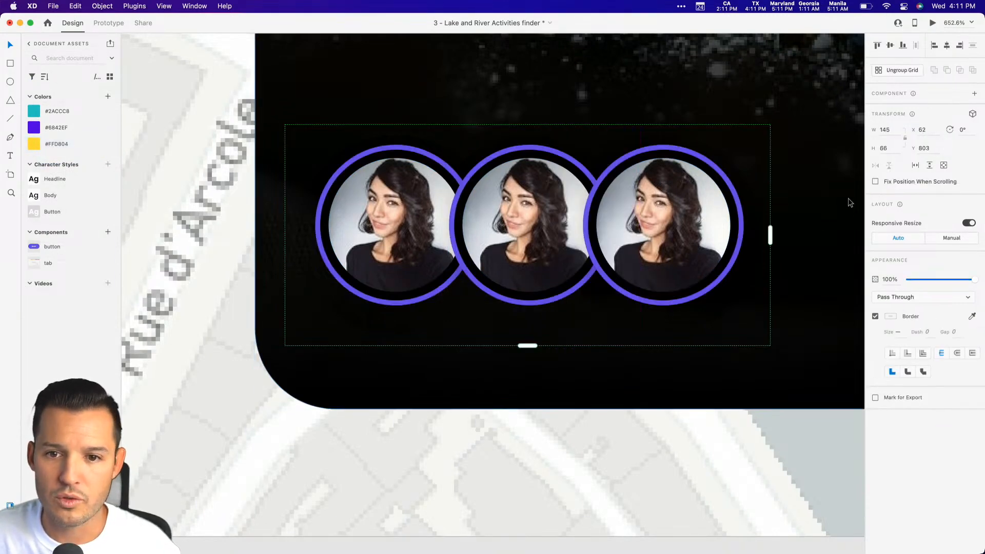
right_click(500, 221)
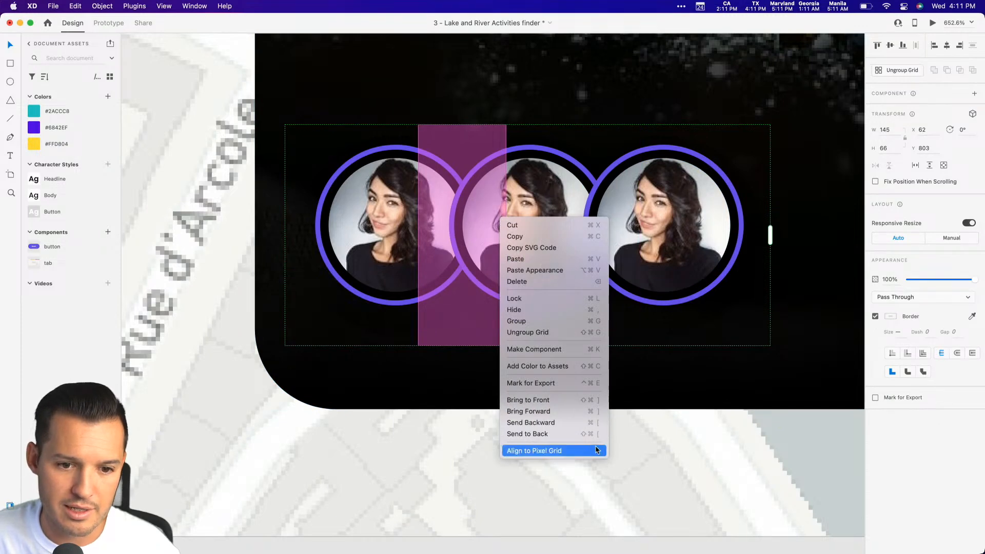
left_click(561, 332)
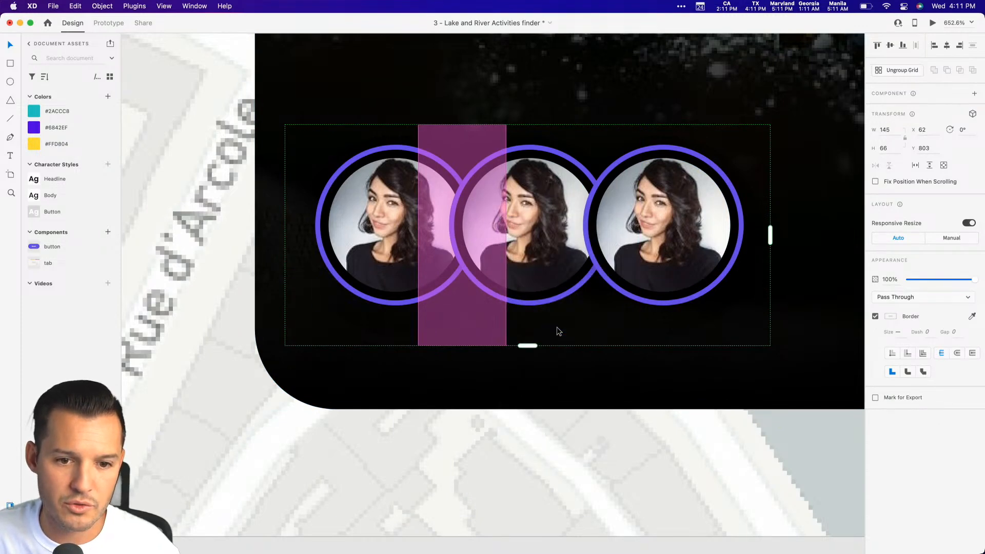
left_click(543, 305)
left_click(542, 302, "super")
left_click(542, 302, "super")
left_click(566, 391)
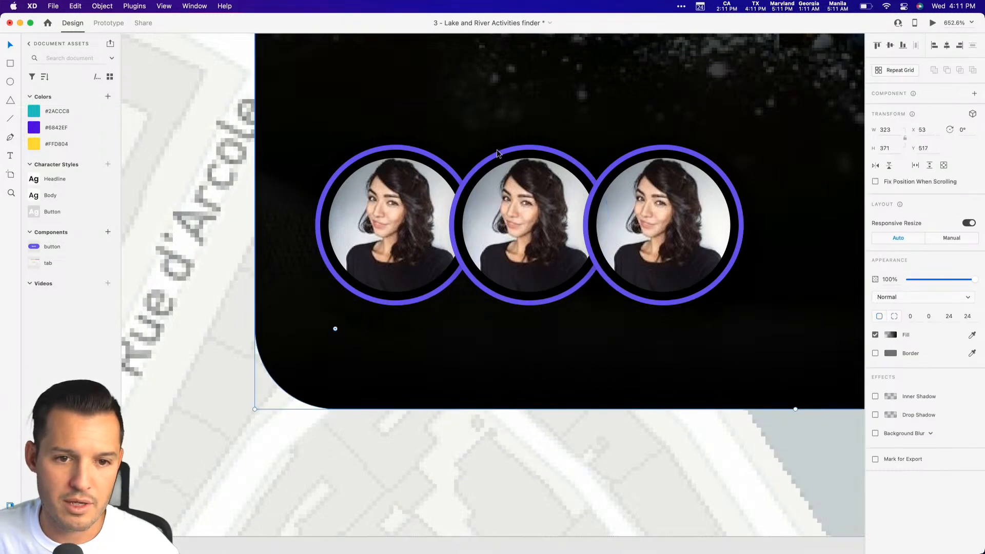
Apply the yellow document color #FFD804 as the border color of the middle avatar's ring.
left_click(510, 189)
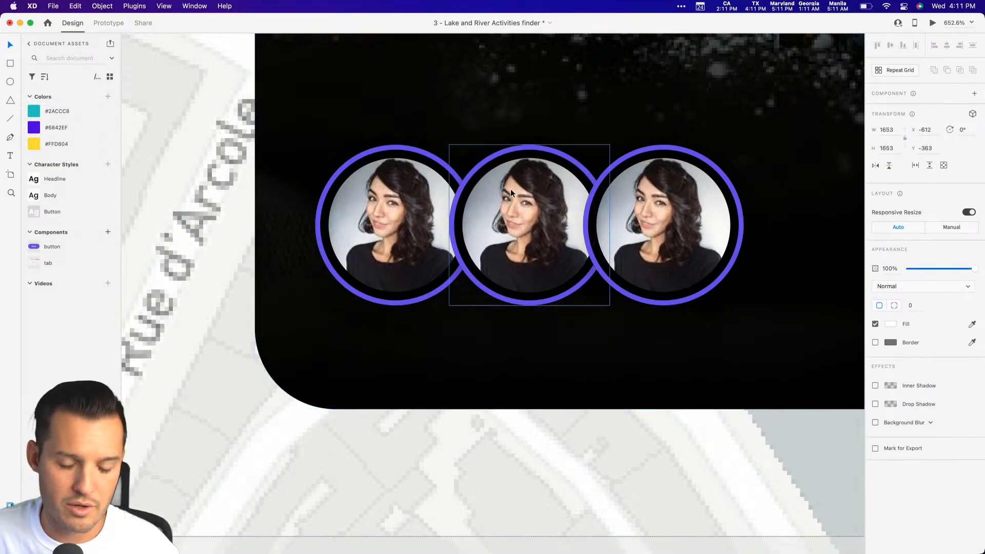
key("super+y")
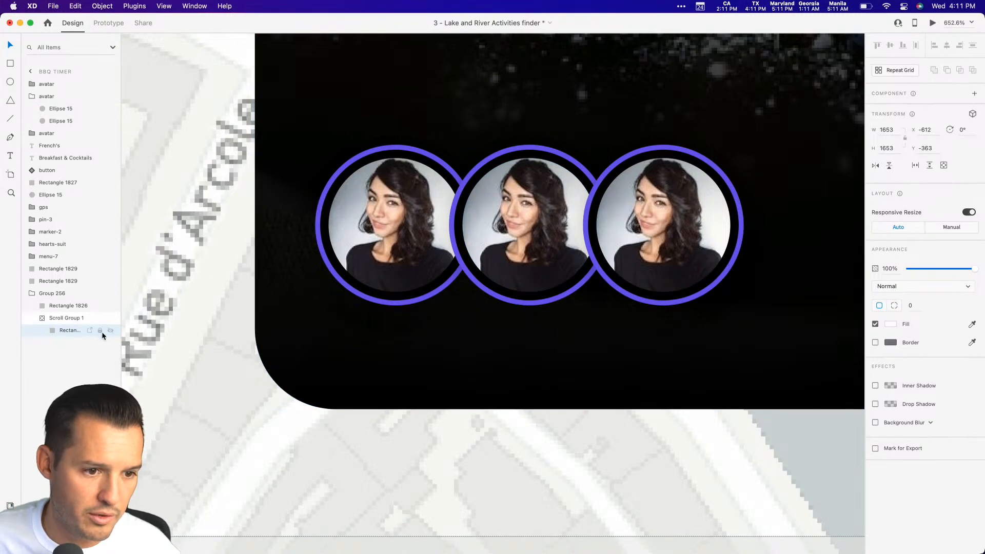
left_click(524, 219)
left_click(61, 108)
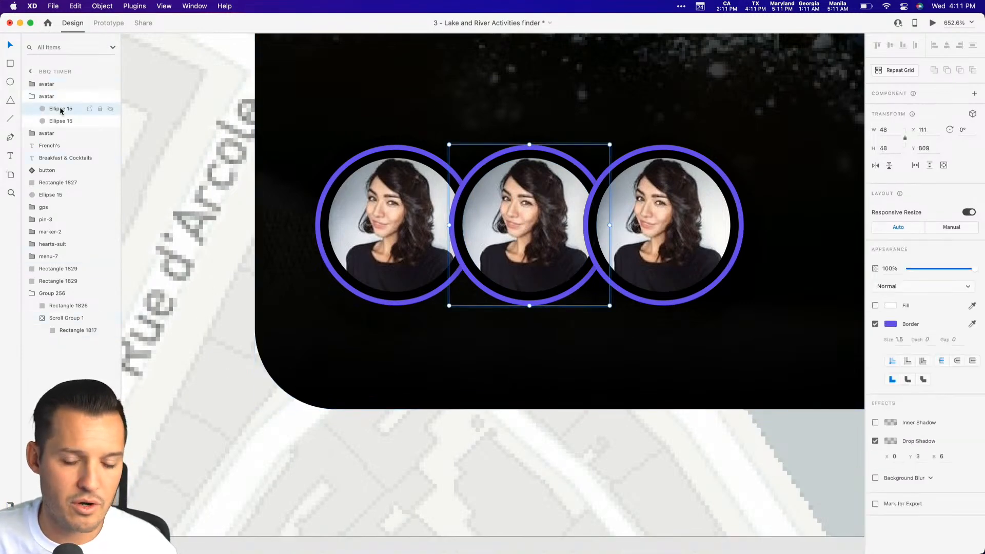
key("super+shift+y")
right_click(47, 140)
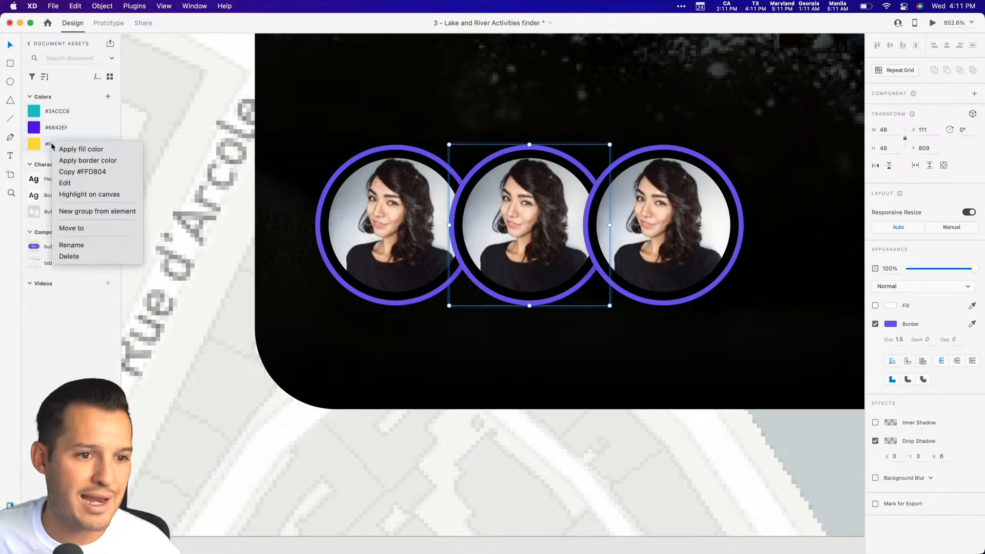
left_click(97, 158)
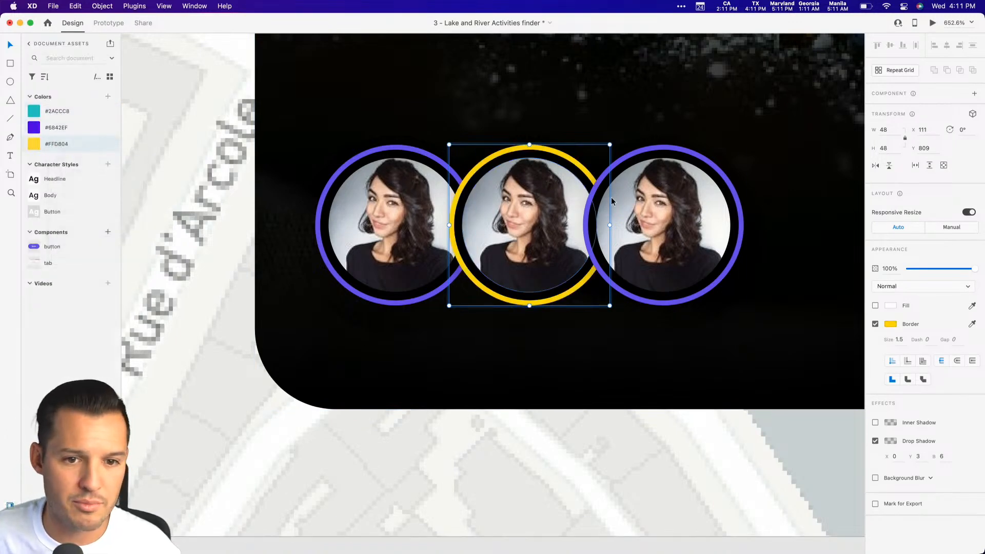
Apply the turquoise document color #2ACCC8 as the border color of the right avatar's ring.
left_click(651, 148)
right_click(46, 113)
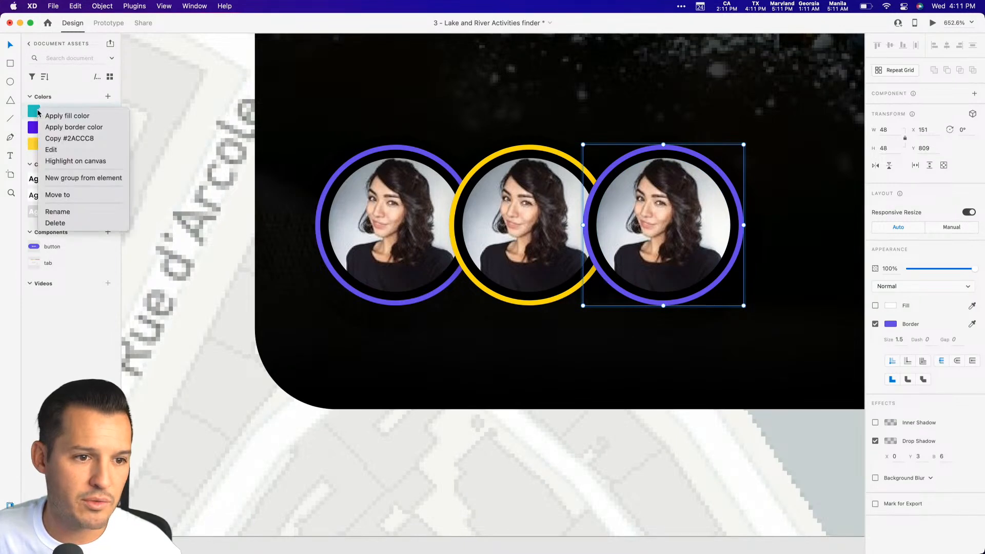
left_click(77, 128)
Replace the photos in the middle and right avatars with portraits from a PhotoSplash 2 plugin search for "avatar".
left_click(547, 257)
left_click(636, 237, "shift")
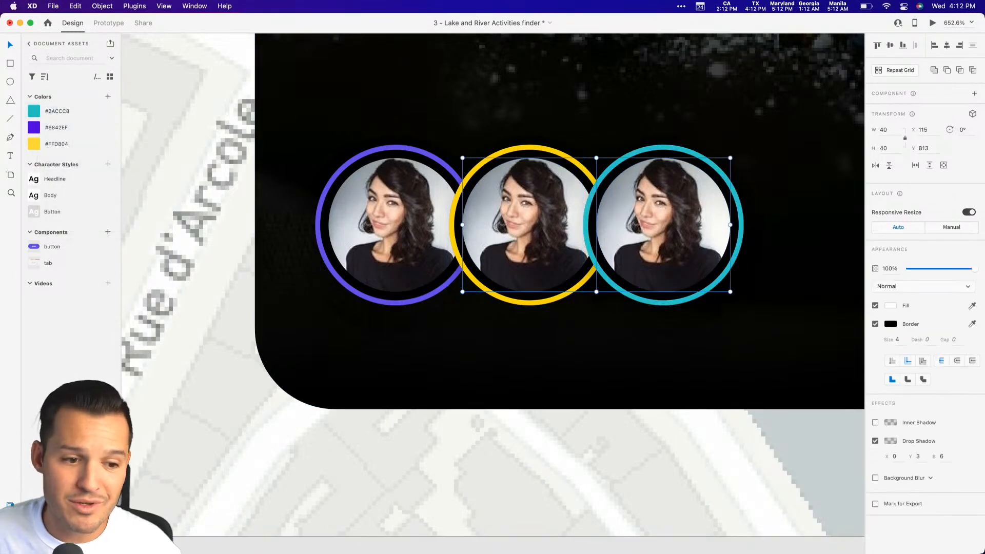
left_click(10, 542)
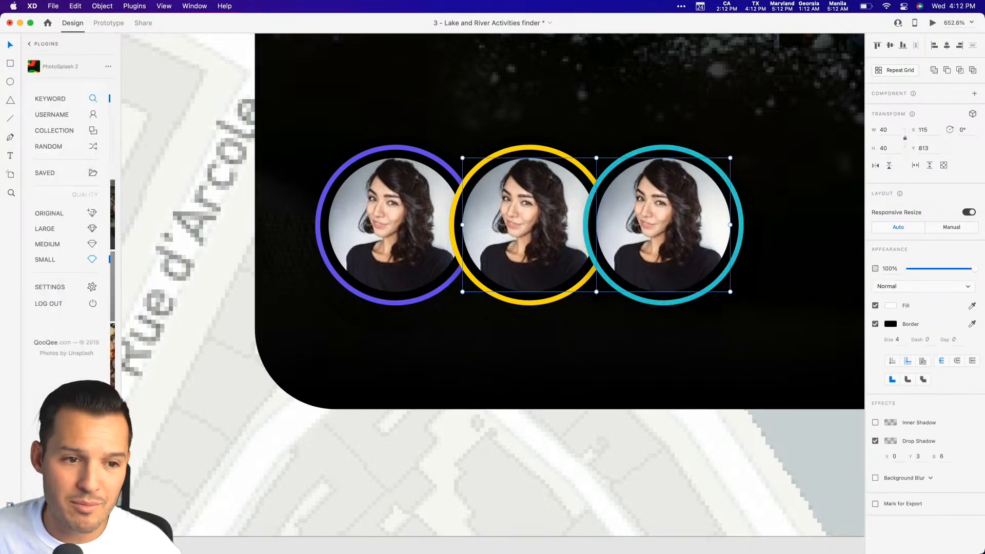
left_click(49, 99)
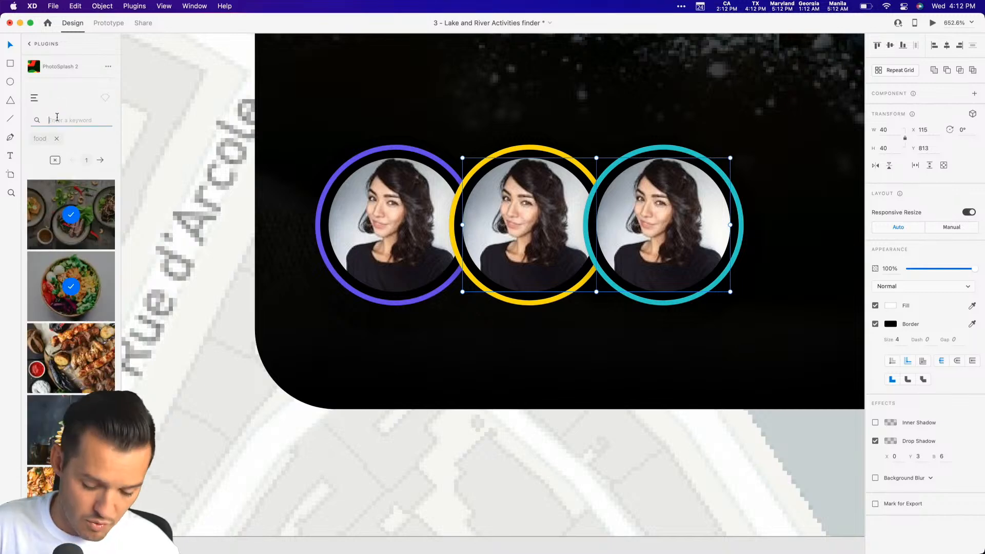
type("avatar")
key("Return")
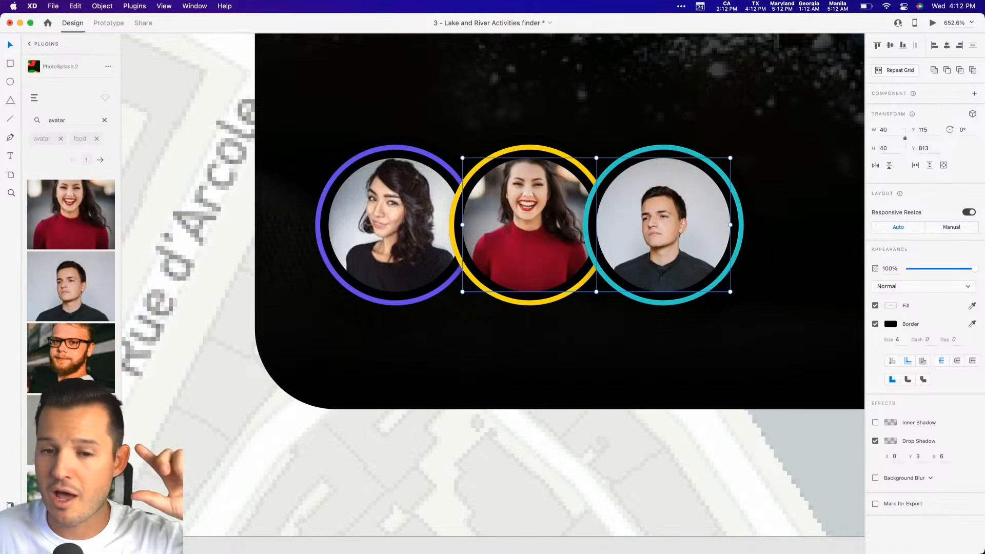
left_click(463, 464)
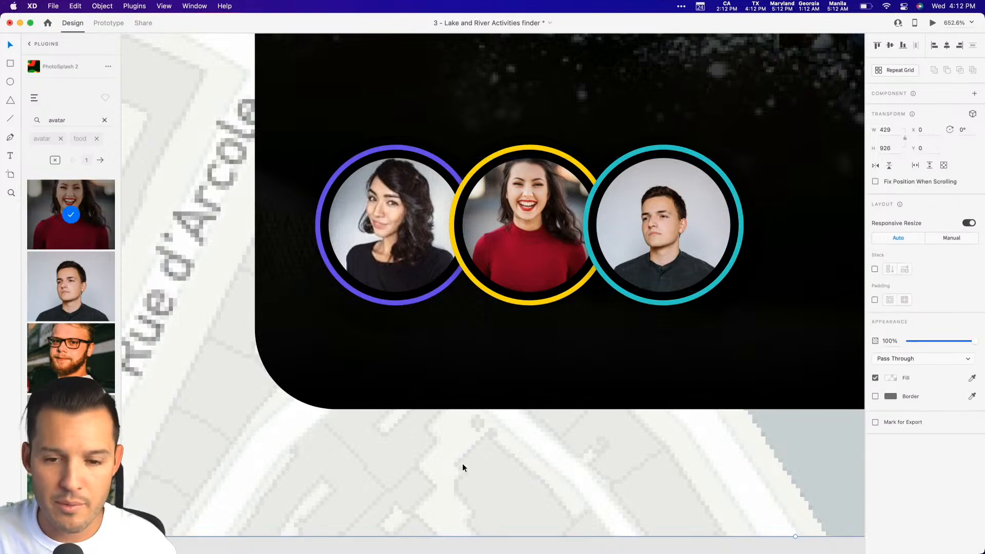
Duplicate the "Breakfast & Cocktails" subtitle just above the avatars and change the copy's text to "Approved by 5+ friends".
key("super+minus")
key("super+minus")
key("super+minus")
key("super+minus")
key("super+minus")
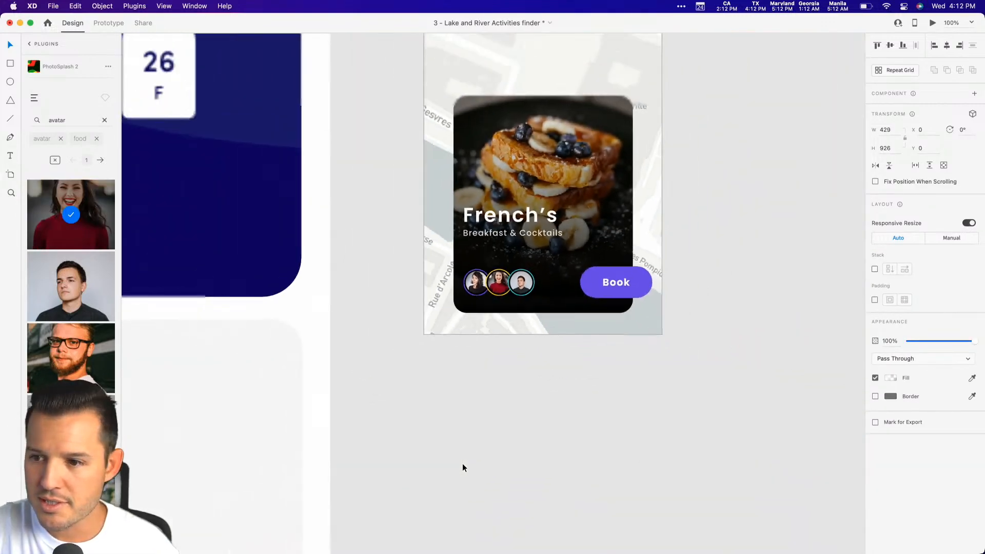
left_click_drag(389, 393, 575, 188)
key("v")
left_click(450, 234)
left_click_drag(449, 235, 446, 290)
double_click(446, 285)
key("super+a")
type("Approved by")
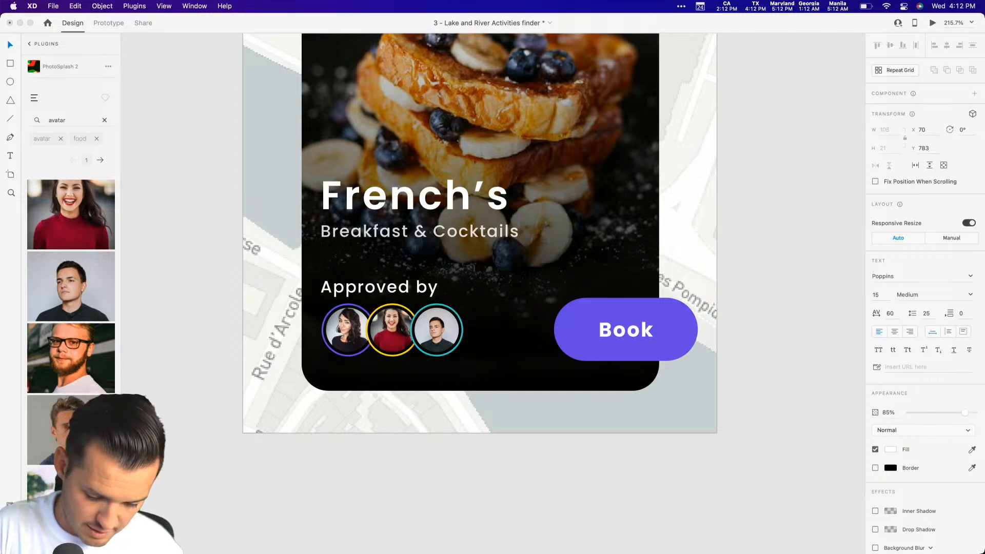
type(" 5+ friends")
Set the font size of the "Approved by 5+ friends" text to 9.
key("super+a")
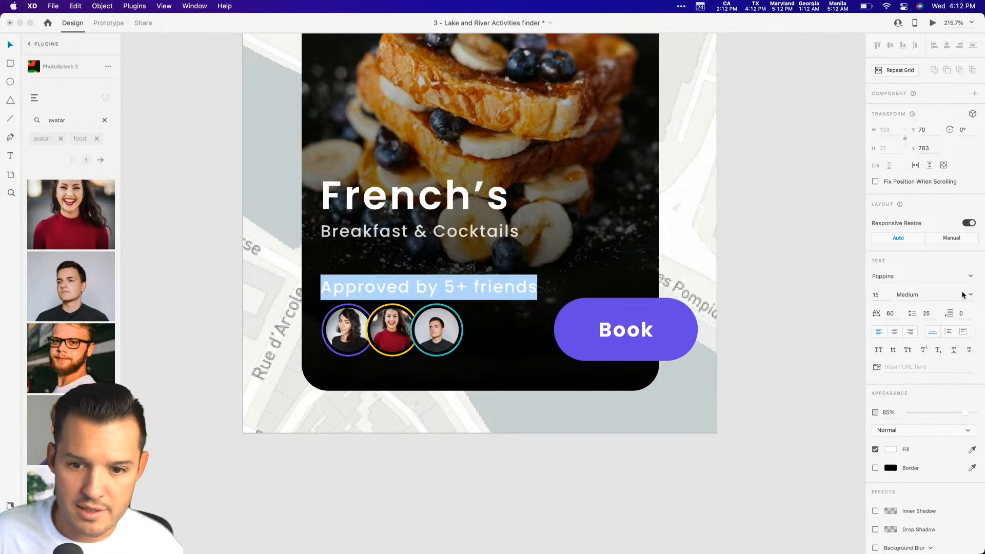
left_click(886, 293)
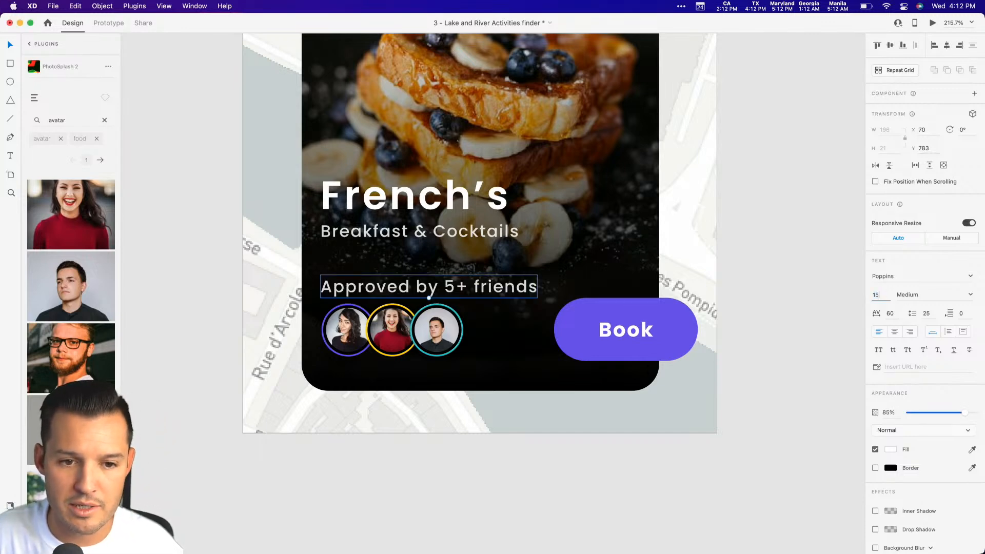
type("9")
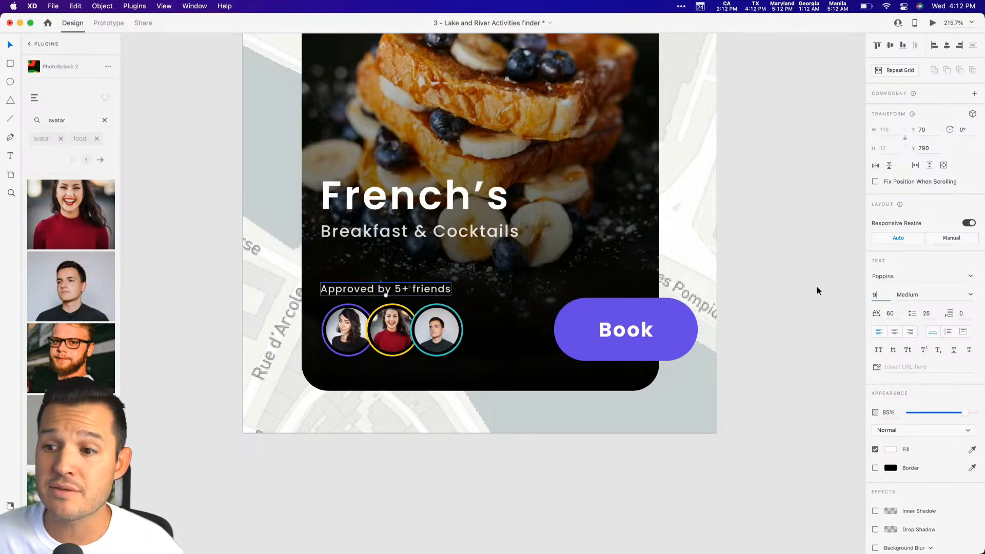
left_click(794, 290)
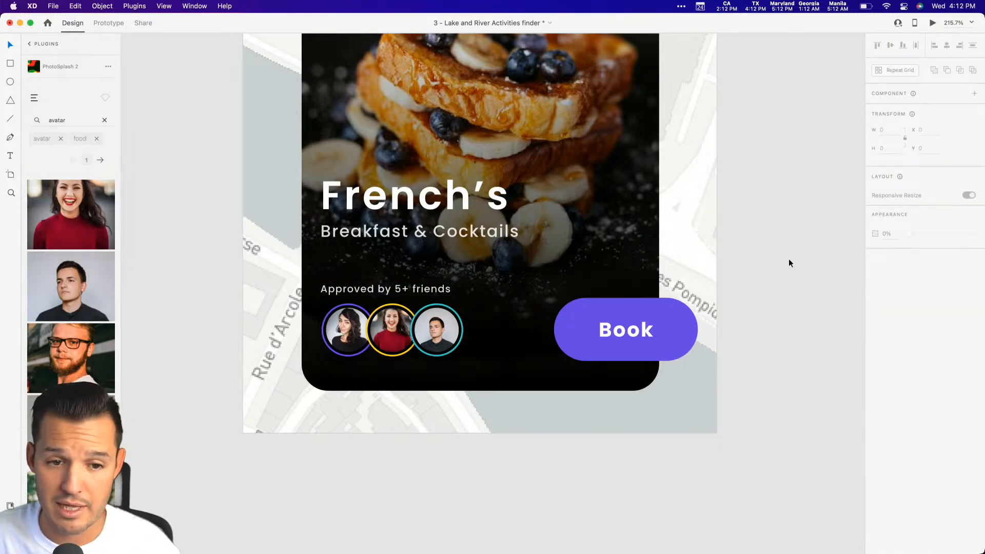
Nudge the "Approved by 5+ friends" text one pixel to the right and save the document.
left_click(382, 290)
key("Right")
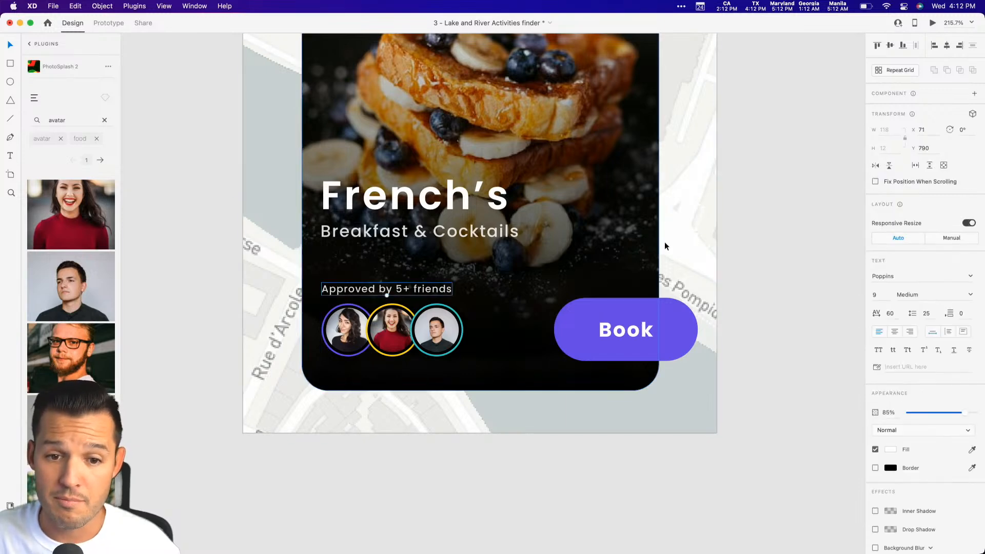
left_click(761, 230)
key("super+s")
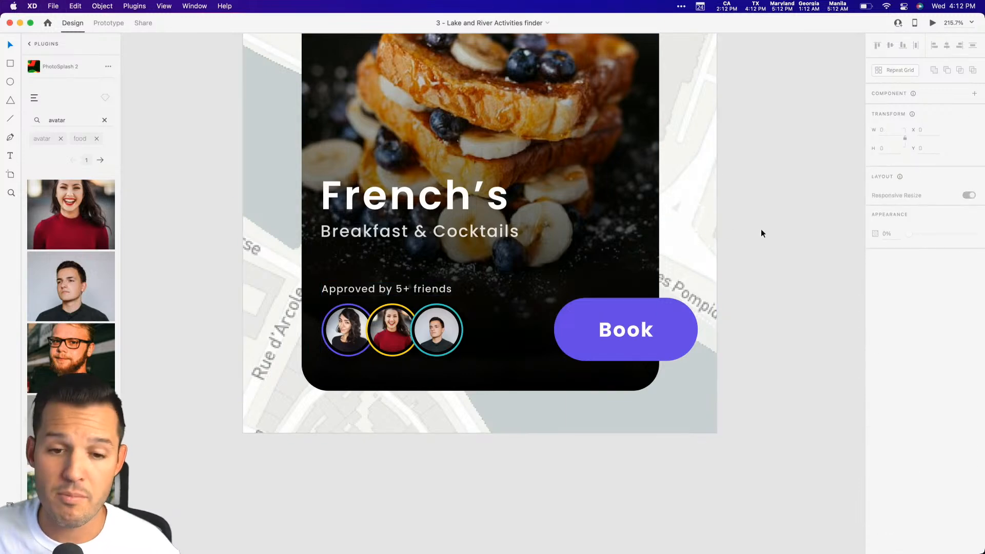
Open the main component of the Book button for editing from the document assets.
left_click(558, 336)
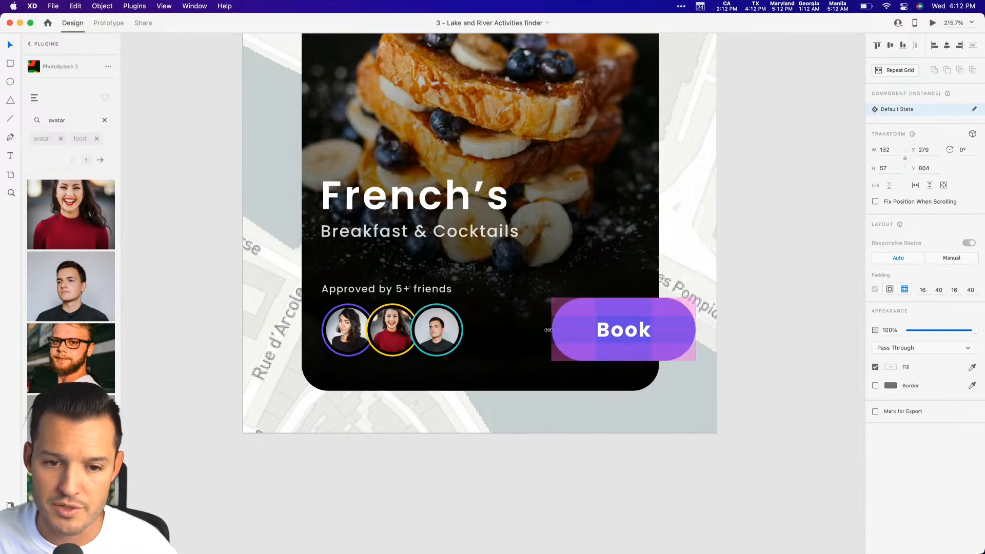
left_click(755, 276)
left_click(630, 334)
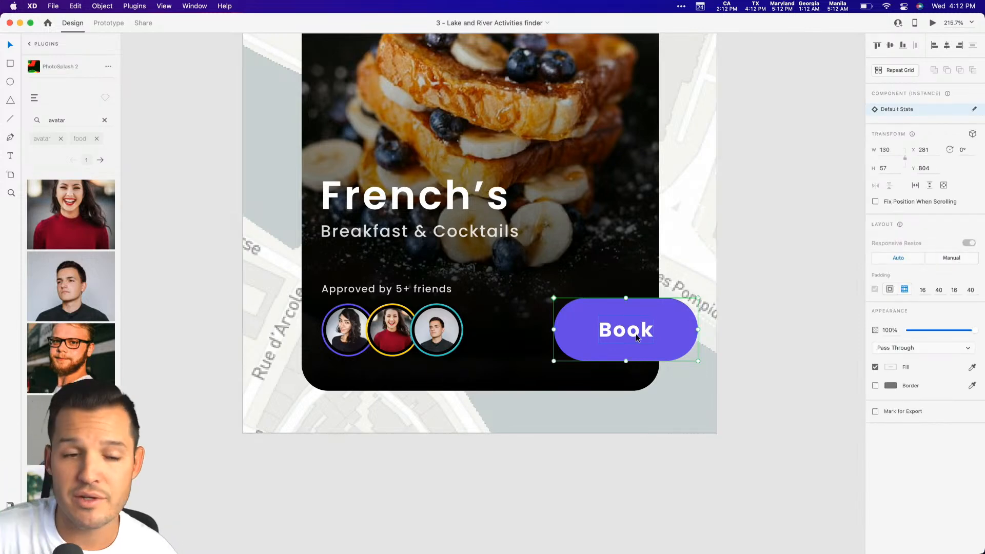
key("super+shift+y")
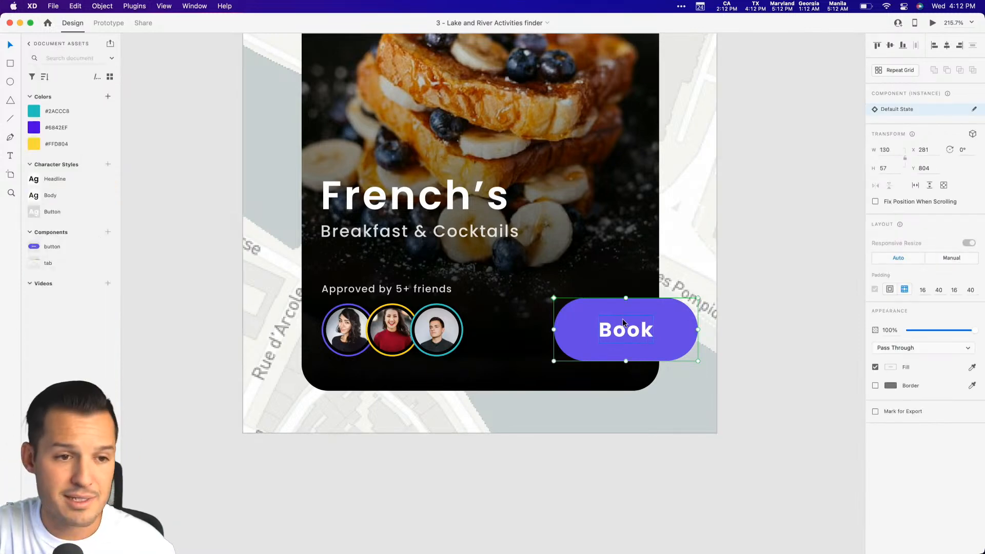
right_click(47, 253)
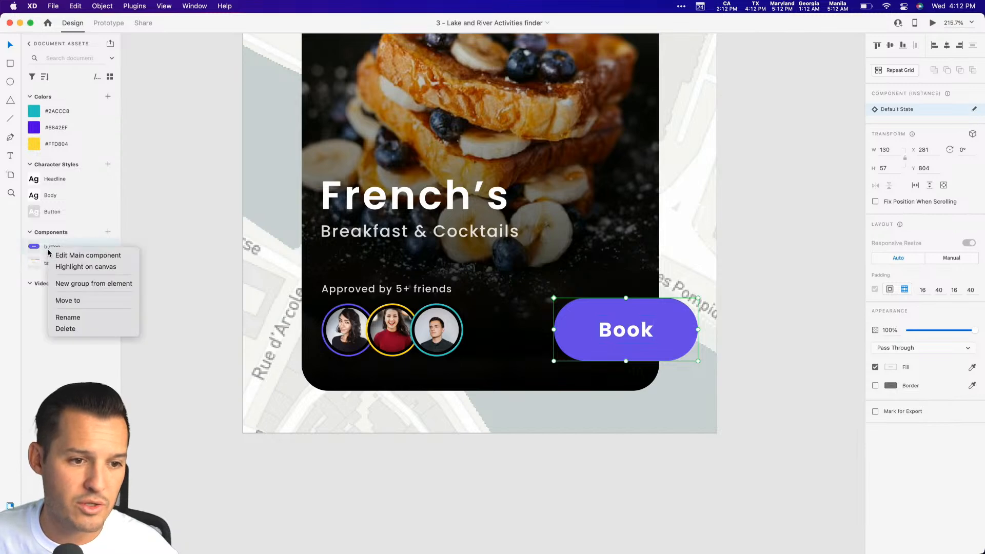
left_click(71, 258)
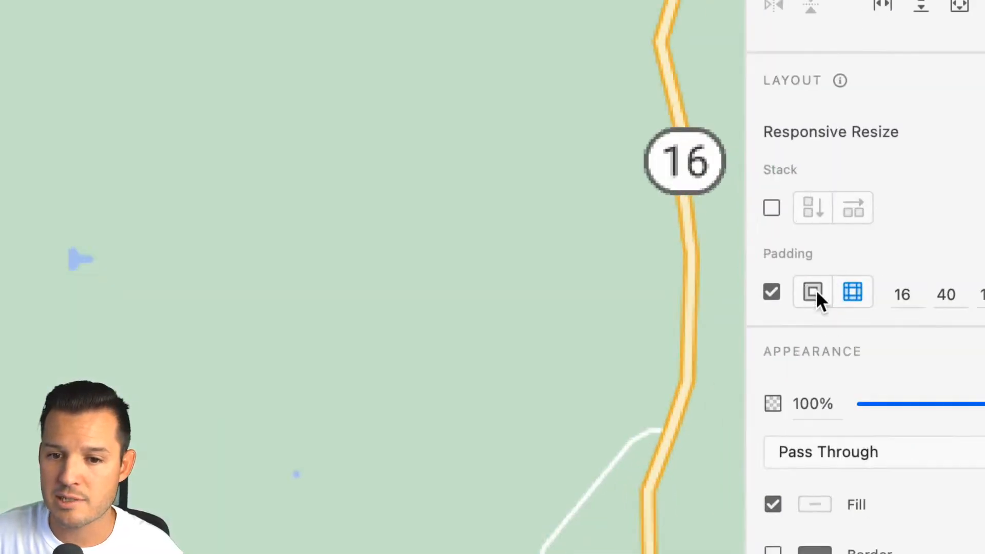
Try a top padding of 20 on the main Book button and set it back to 16.
left_click(911, 299)
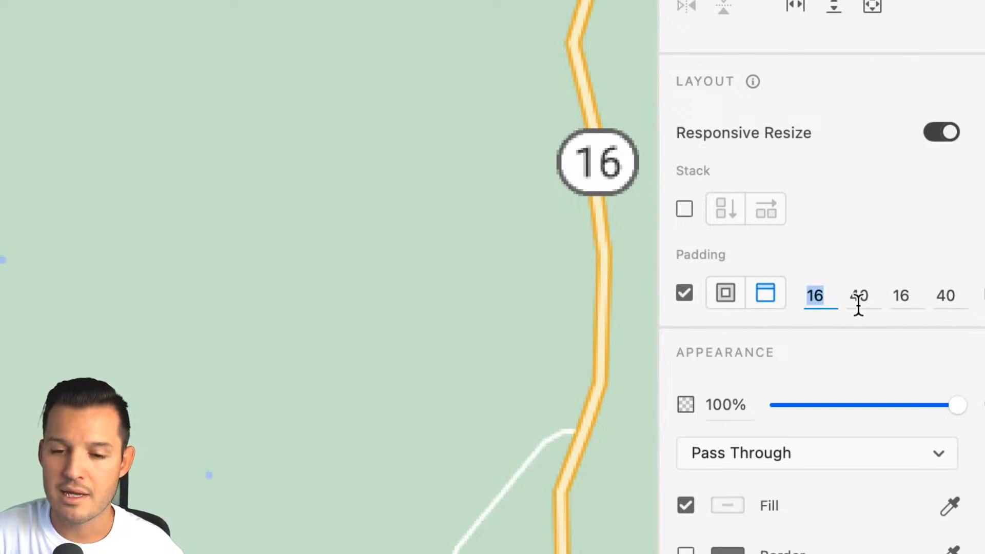
key("Up")
key("Up")
scroll(378, 256, "left", 15)
scroll(377, 257, "right", 6)
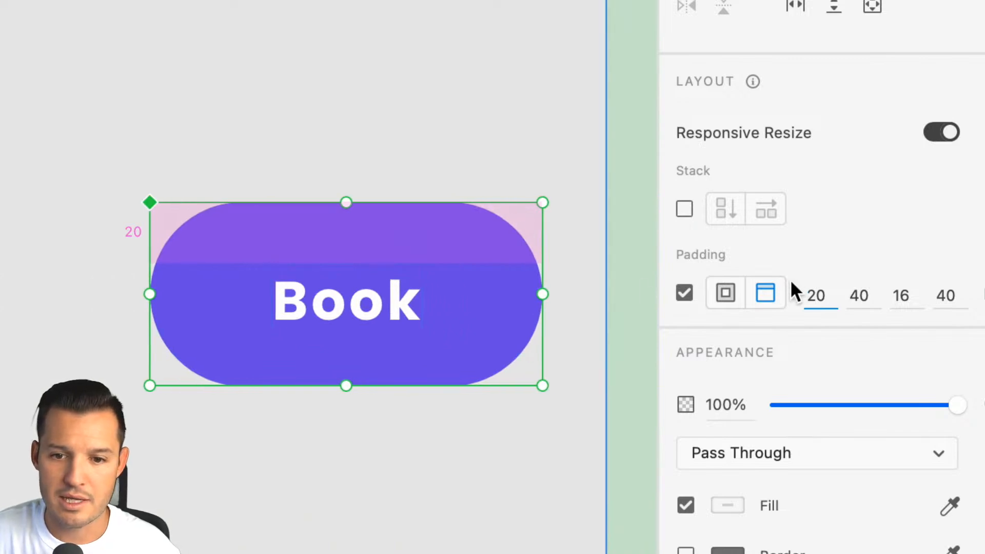
key("Down")
key("Down")
key("Down")
key("Down")
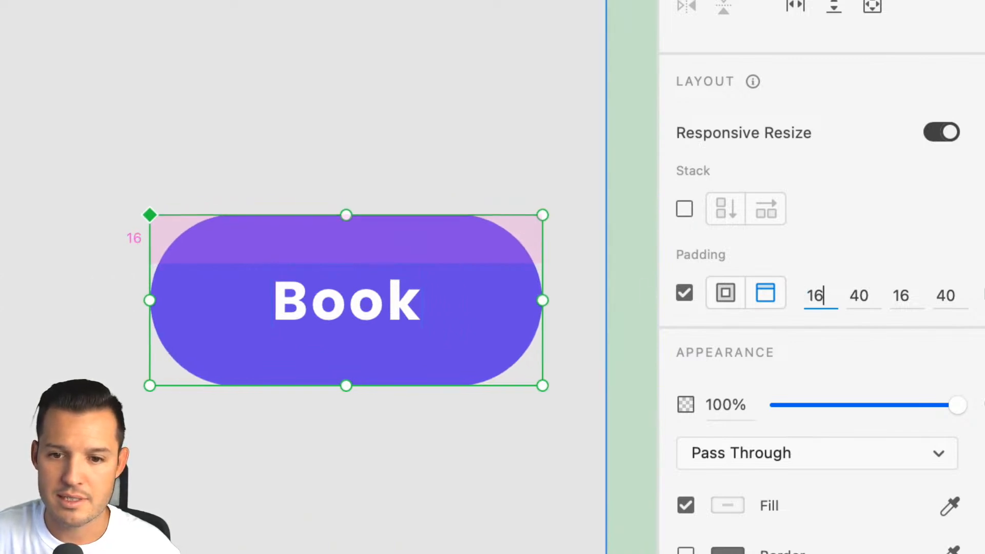
Set the right and left padding of the main Book button to 48 each.
key("Tab")
key("Up")
key("Up")
key("Up")
key("Up")
key("Up")
key("Up")
key("Up")
key("Up")
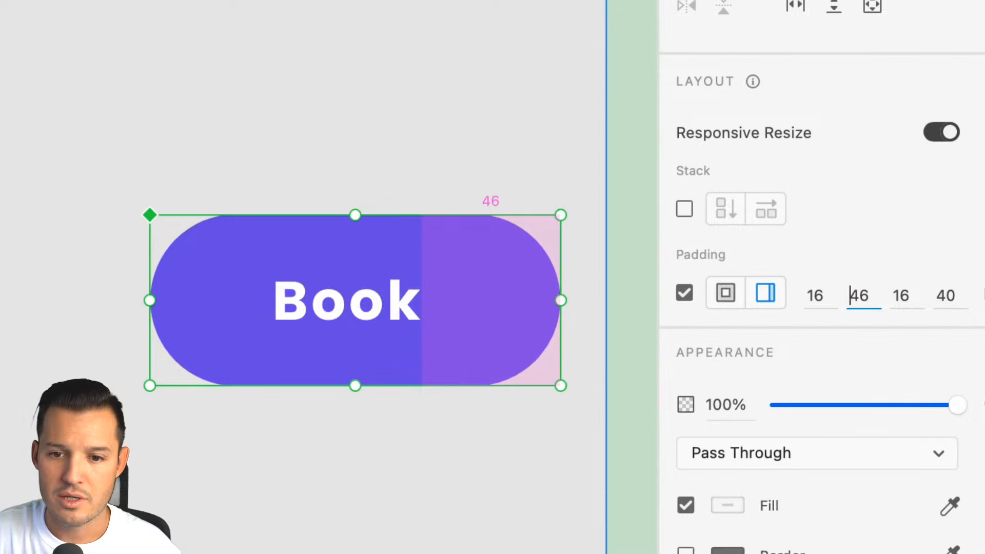
key("Tab")
key("Tab")
key("Up")
key("Up")
key("Up")
key("Up")
key("Up")
key("Up")
key("Up")
key("Up")
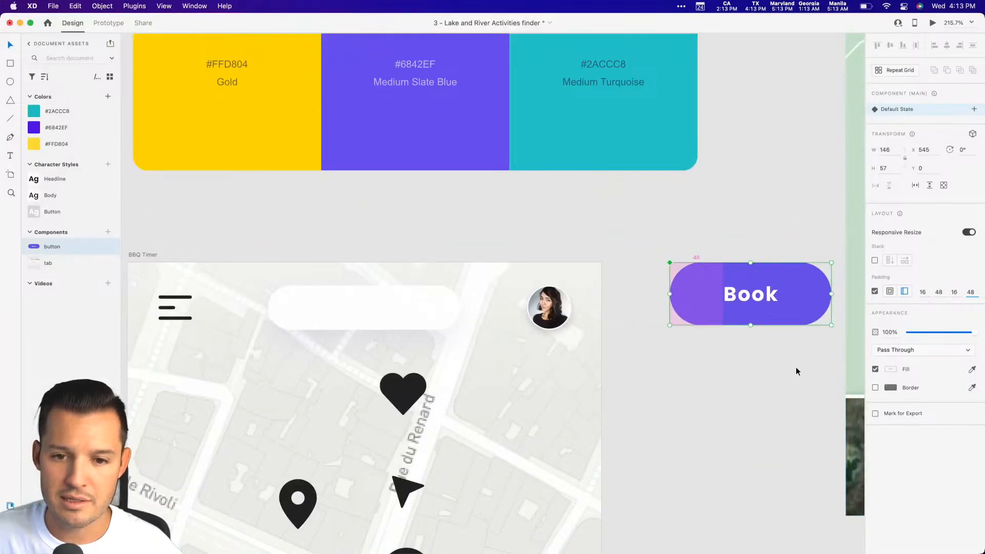
Delete the main Book button from the canvas beside the artboard.
left_click(466, 517)
left_click(771, 294)
key("Delete")
key("super+minus")
key("super+minus")
key("super+minus")
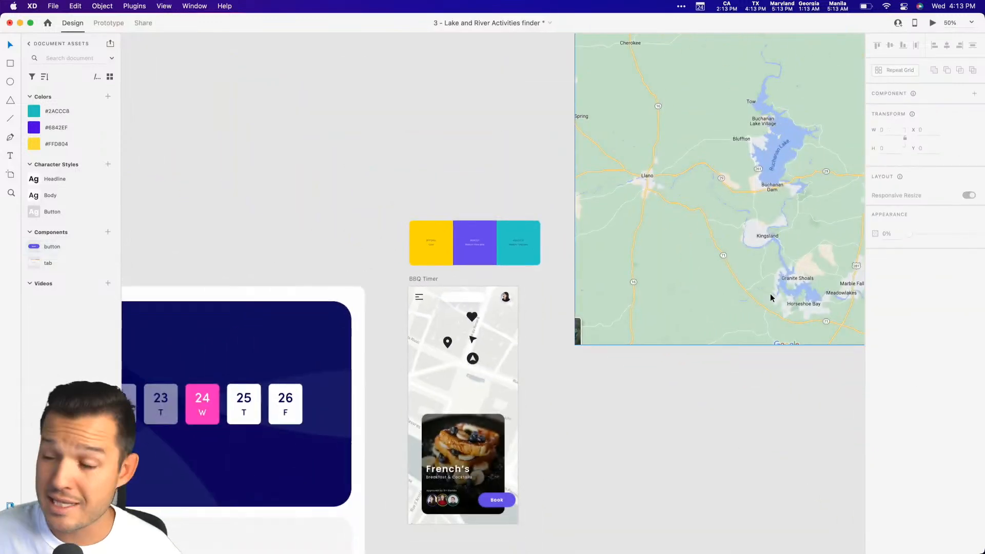
Shorten the food card's photo and gradient overlay by lowering their top edges, making the card about 357 high.
scroll(575, 306, "down", 3)
left_click_drag(505, 341, 356, 393)
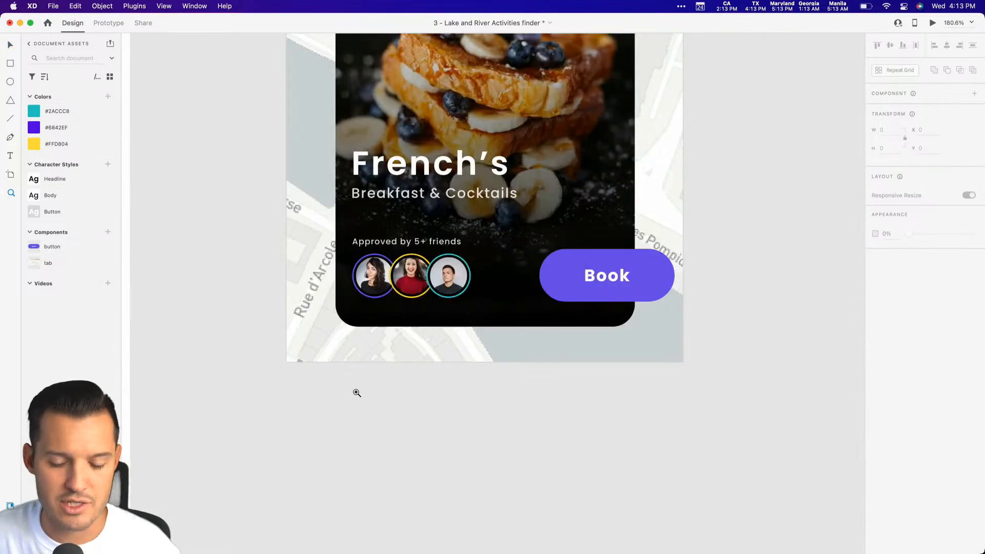
left_click_drag(661, 382, 580, 410)
left_click(535, 306)
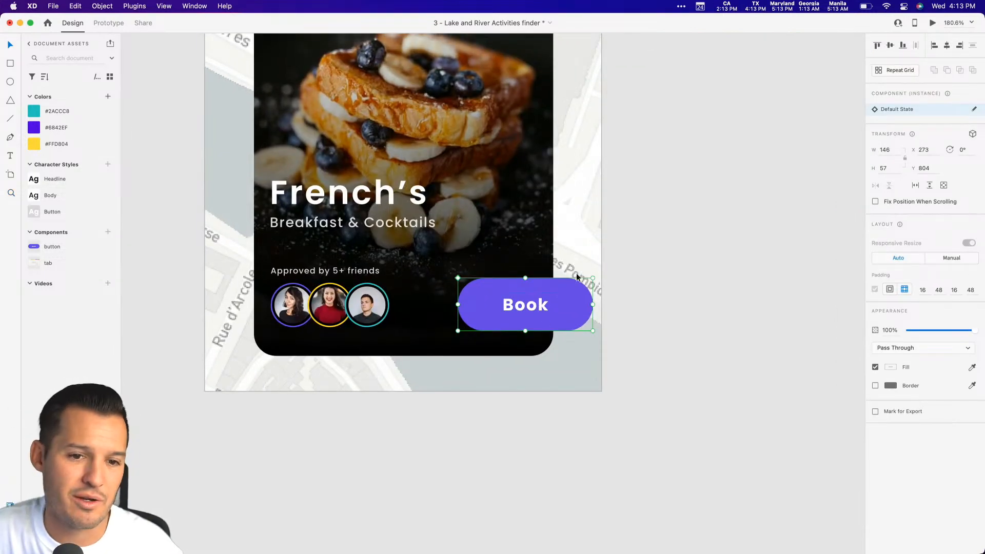
left_click(644, 236)
scroll(645, 235, "up", 4)
left_click(457, 183)
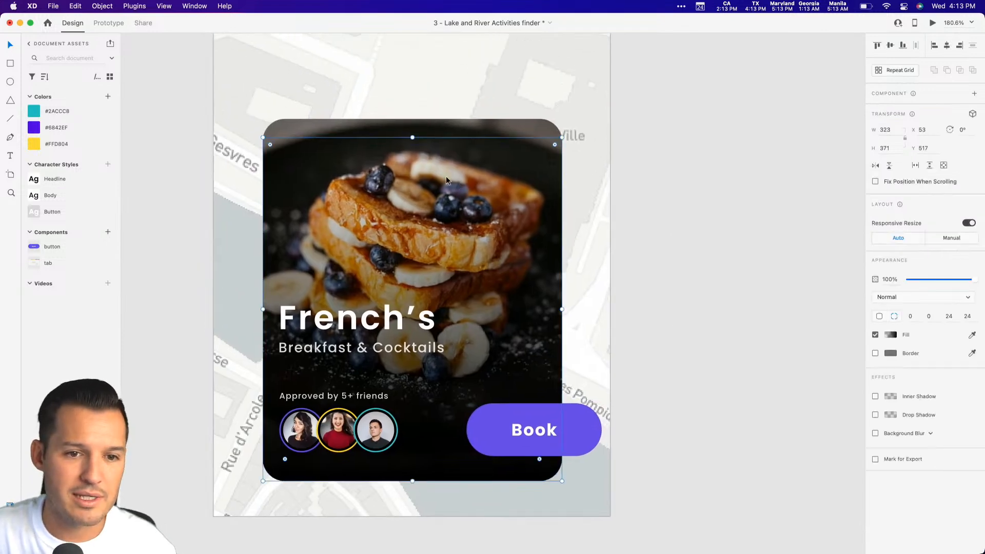
left_click(430, 126, "shift")
left_click_drag(415, 123, 414, 149)
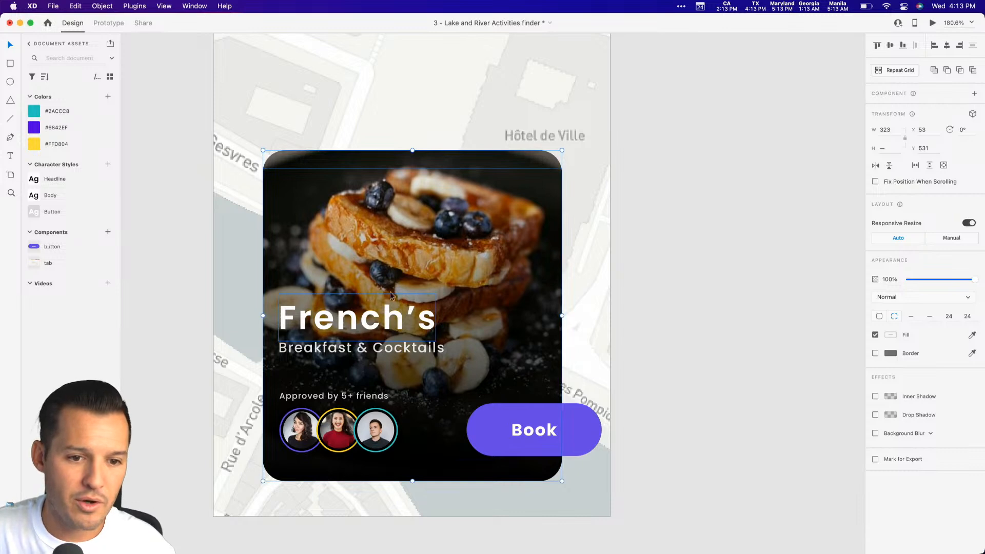
Group the card background with its texts, avatars and Book button, and turn the group into a component.
left_click(390, 319, "shift")
left_click(385, 349, "shift")
left_click(378, 394, "shift")
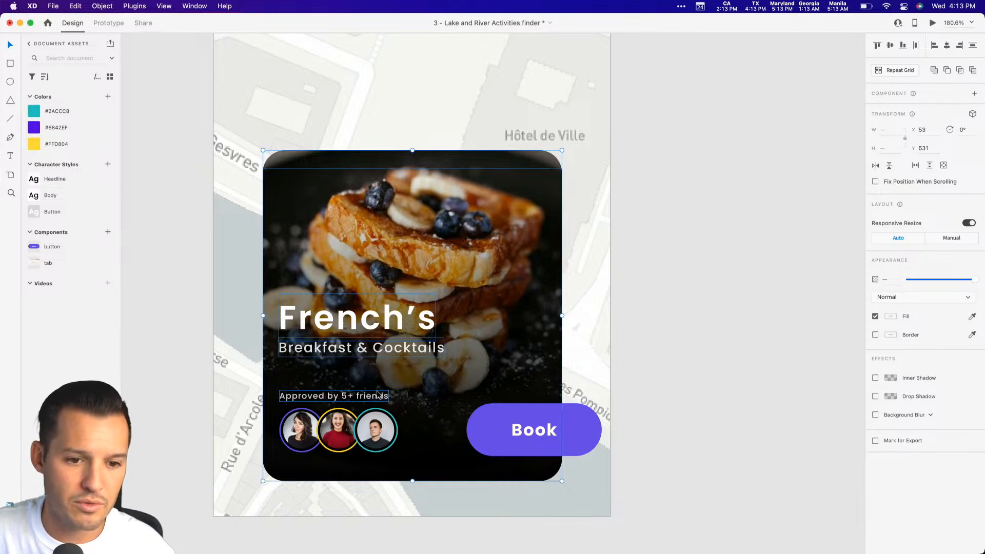
left_click(373, 424, "shift")
left_click(303, 428, "shift")
left_click(493, 424, "shift")
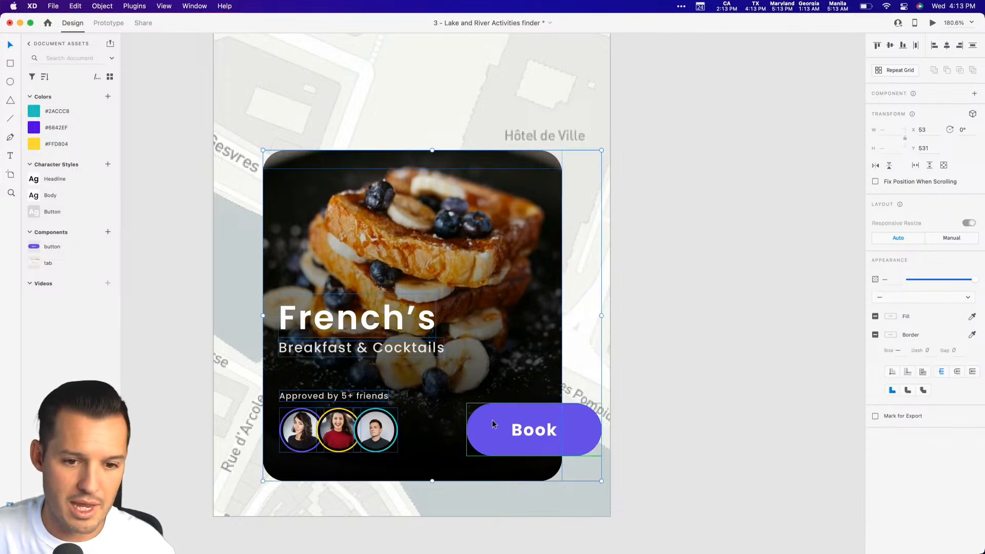
key("super+g")
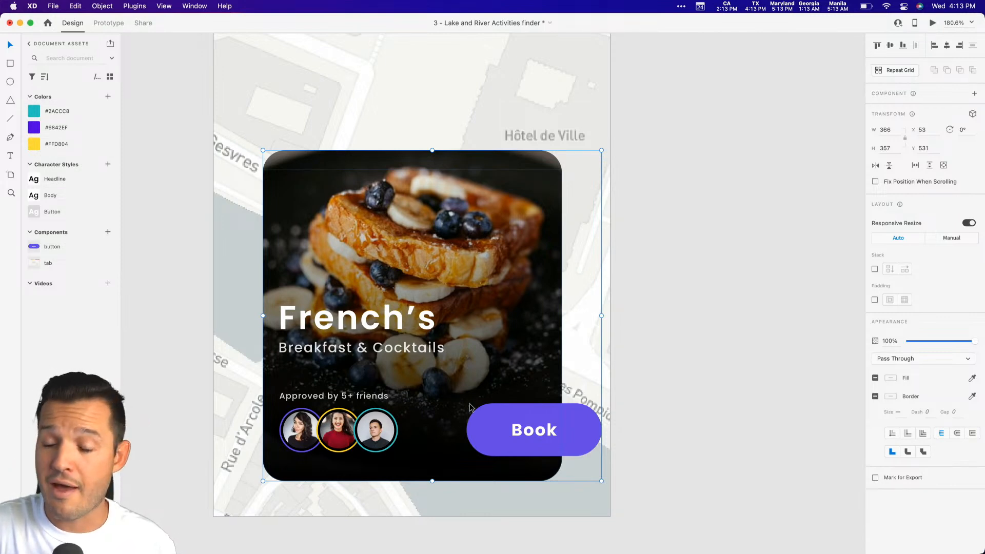
key("super+k")
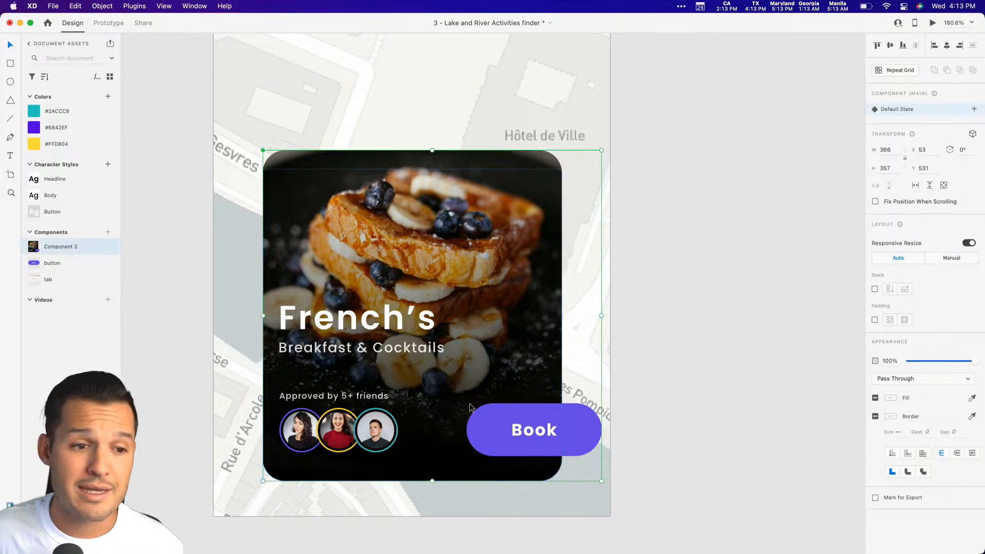
Rename the new food card component as card and save the document.
double_click(57, 246)
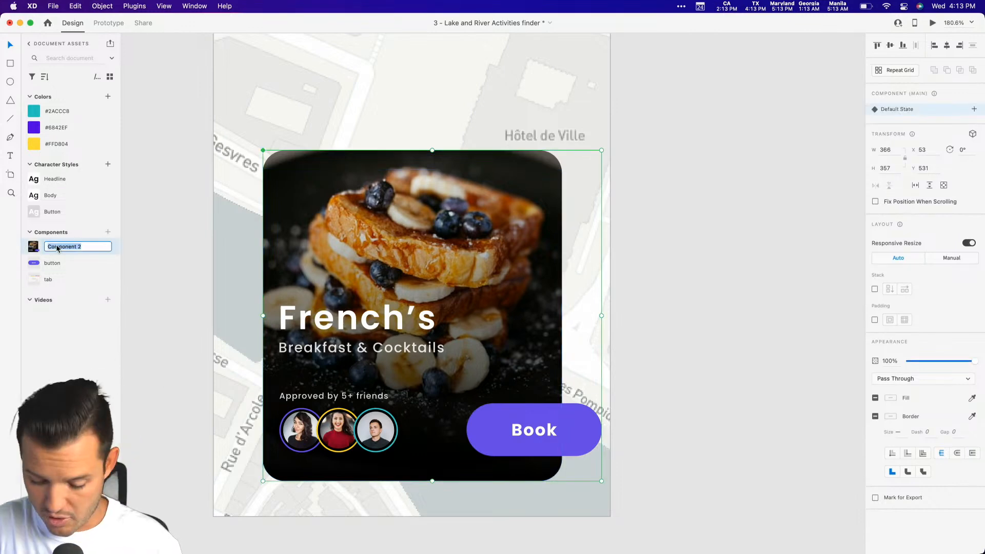
type("card")
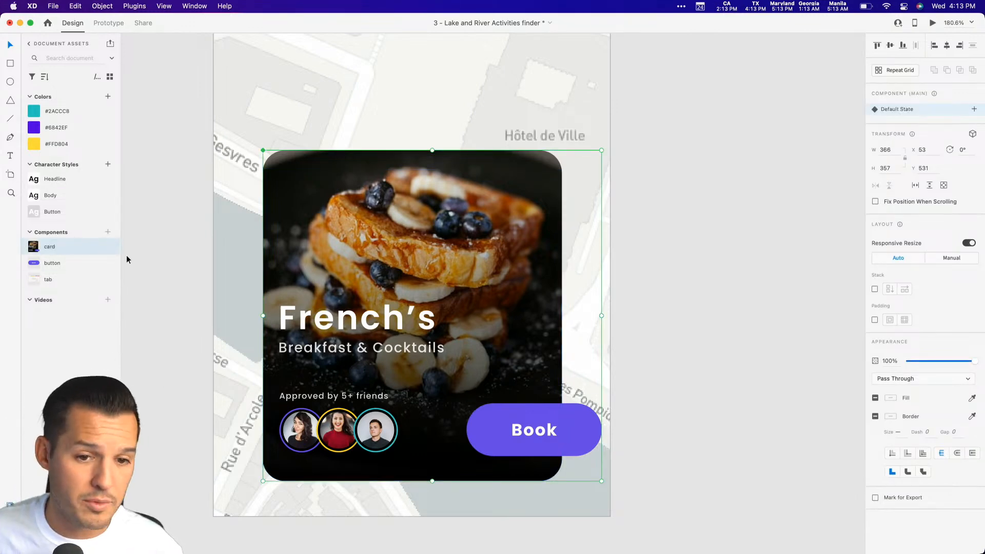
left_click(646, 242)
key("super+s")
Delete the green map image beside the artboard and the three-color palette above it.
key("super+minus")
key("super+minus")
key("super+minus")
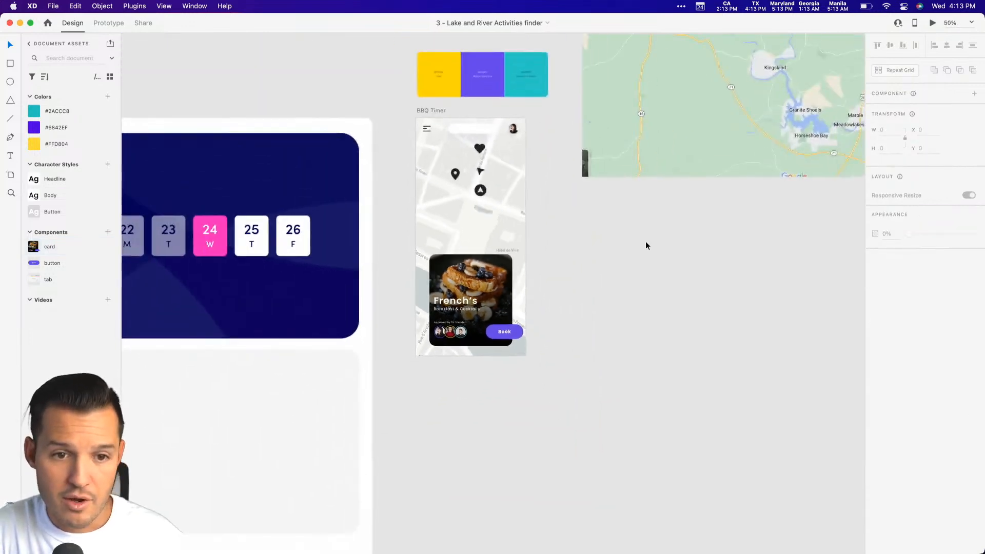
key("super+plus")
scroll(657, 244, "up", 3)
scroll(657, 244, "right", 2)
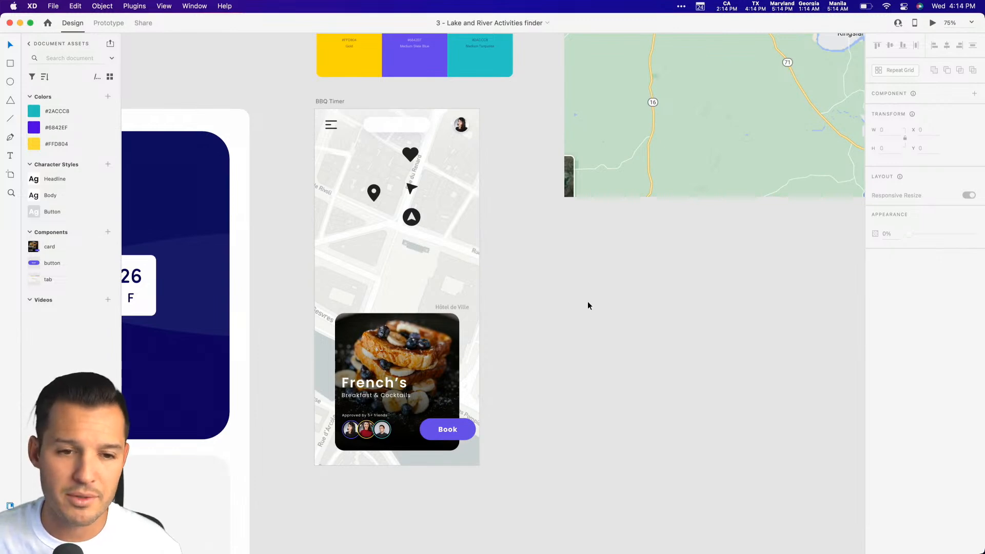
scroll(585, 302, "up", 2)
scroll(585, 303, "right", 2)
left_click(547, 223)
key("Delete")
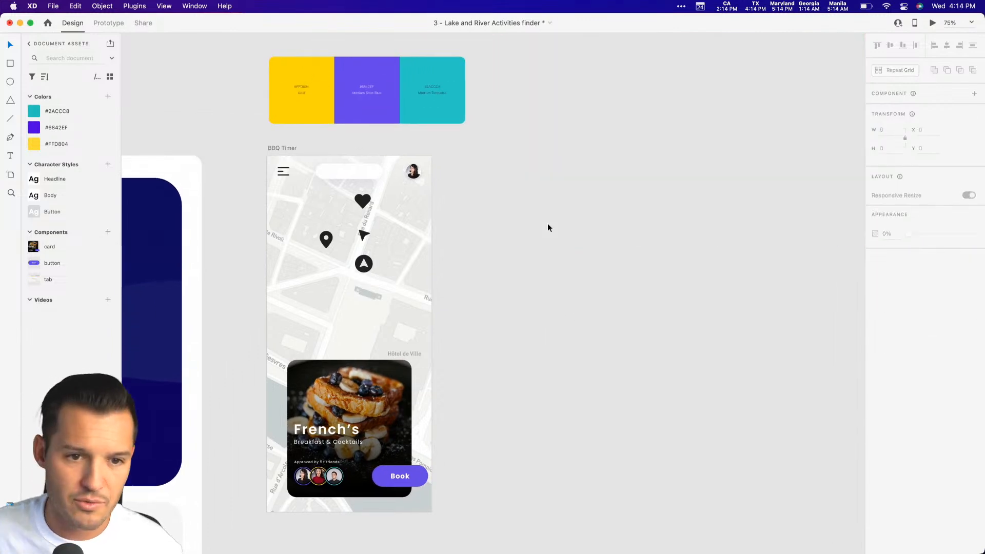
left_click_drag(493, 127, 232, 67)
key("Delete")
Add the text Food inside the white rounded header bar and set its fill to black, #000000.
left_click_drag(248, 144, 252, 99)
key("z")
left_click_drag(217, 102, 532, 421)
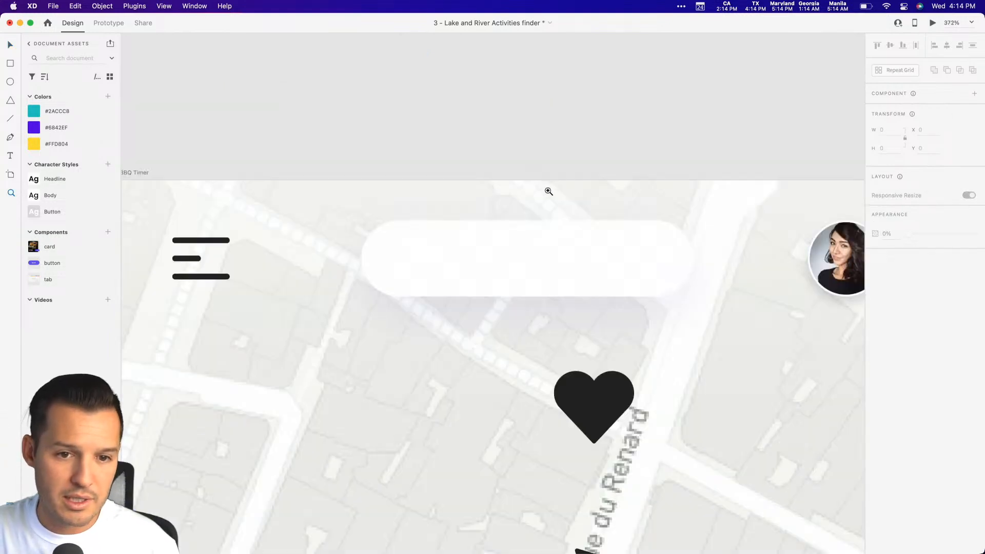
left_click_drag(376, 86, 549, 191)
key("t")
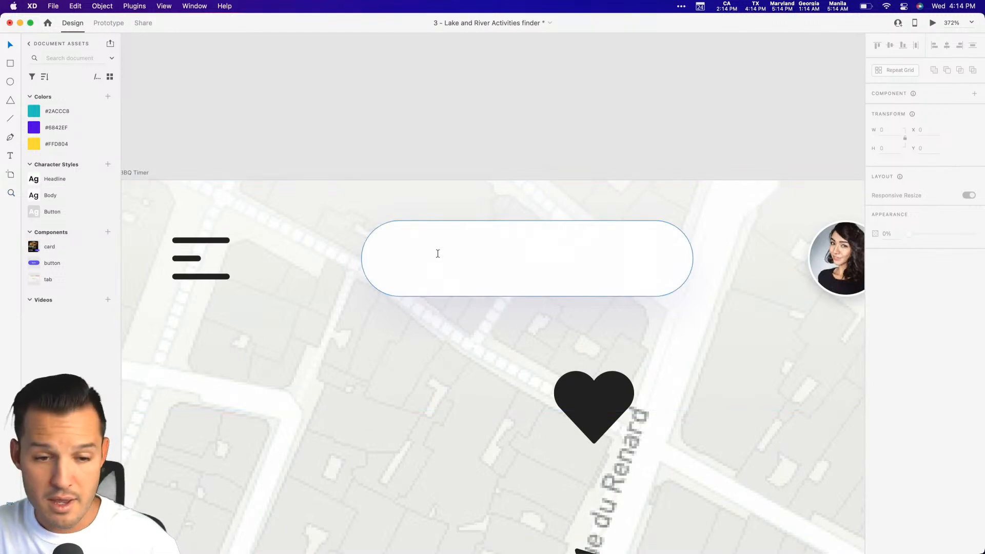
left_click(428, 263)
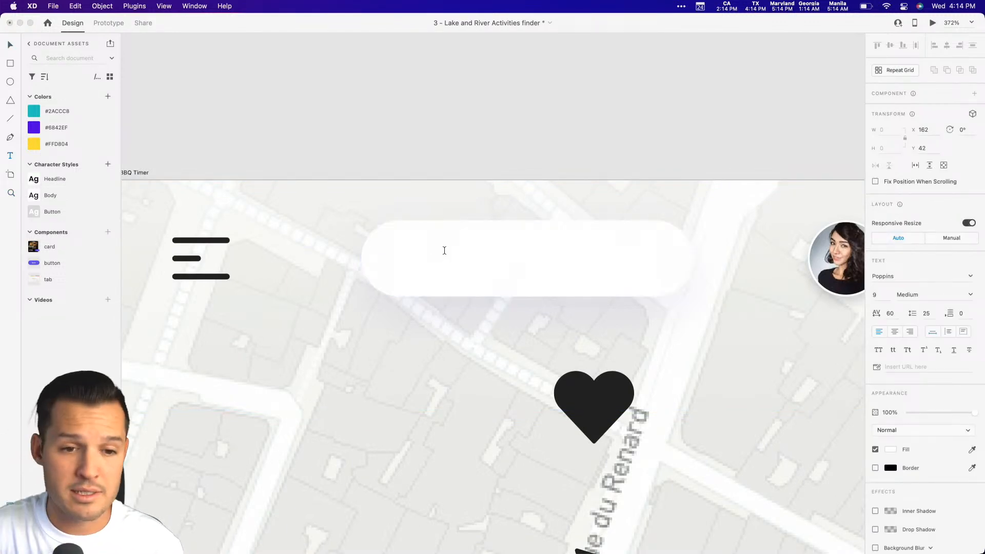
left_click(8, 46)
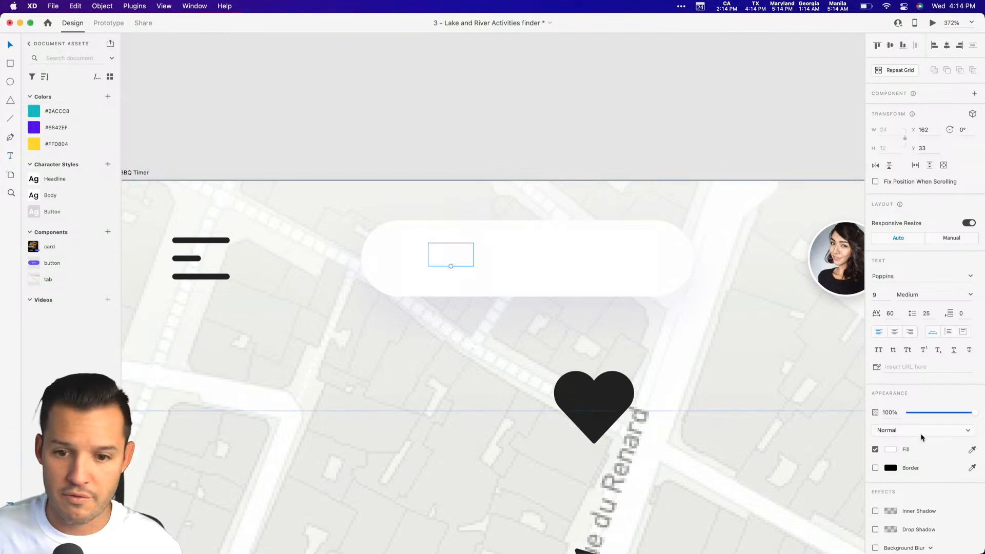
left_click(890, 449)
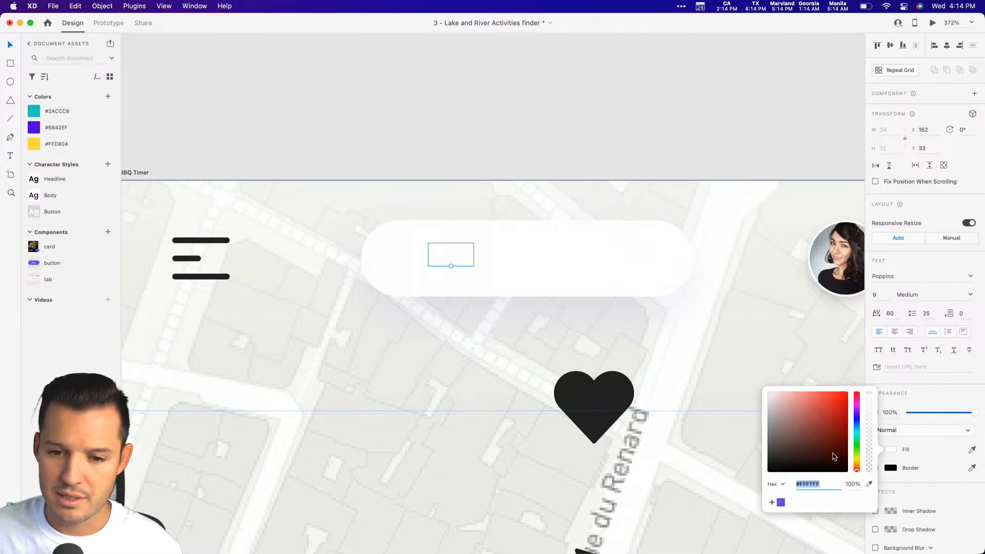
Apply the Body character style to the Food text and center it in the white header bar.
left_click(56, 197)
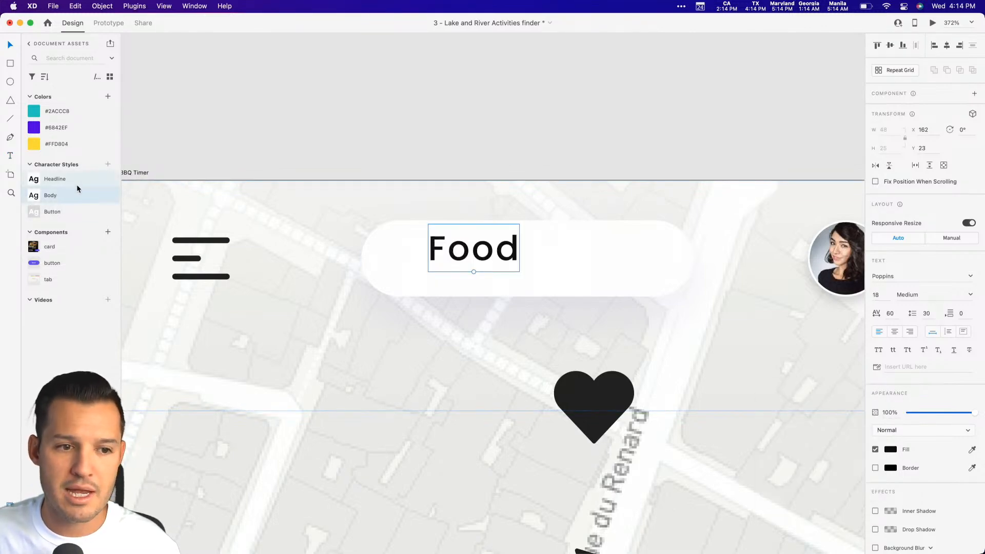
left_click(65, 180)
left_click(59, 195)
left_click_drag(474, 249, 530, 261)
Switch to Nucleo and bring its downward chevron icon into the header bar beside the Food text.
key("super+minus")
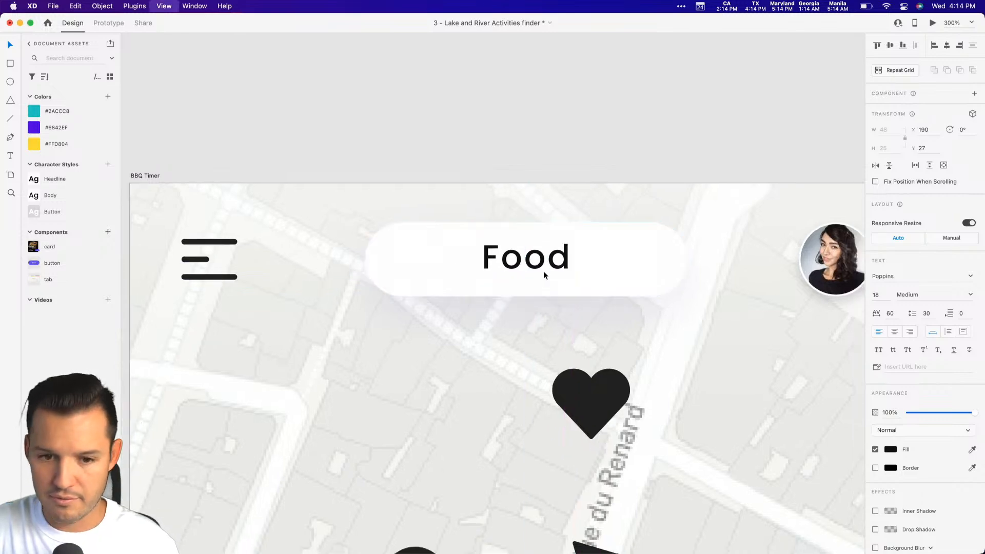
key("super+plus")
key("space")
left_click_drag(629, 359, 599, 287)
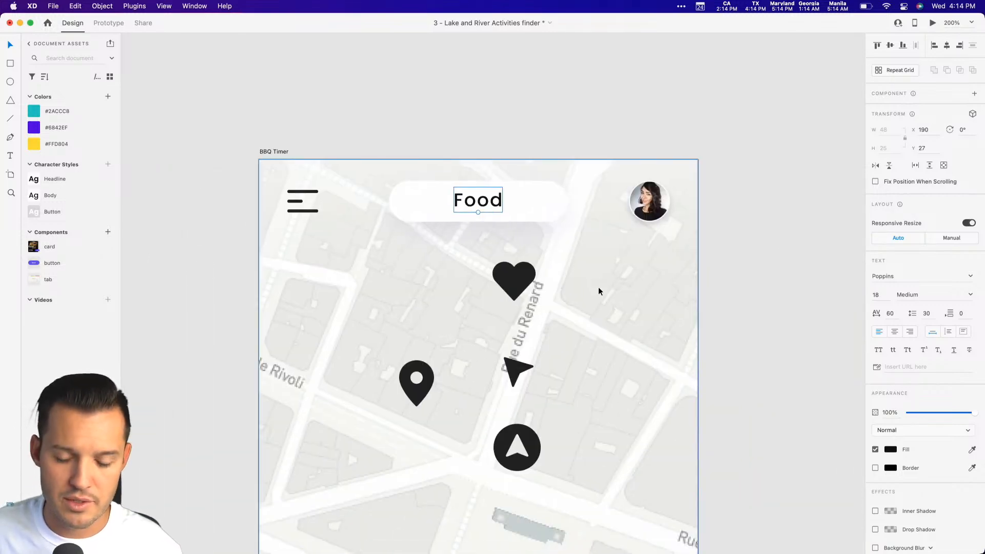
key("super+space")
type("nu")
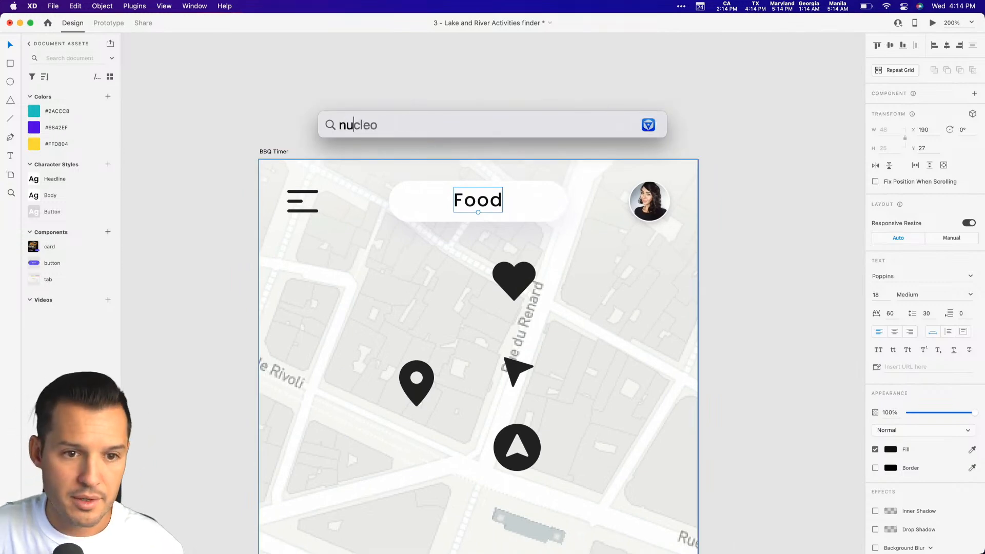
key("Return")
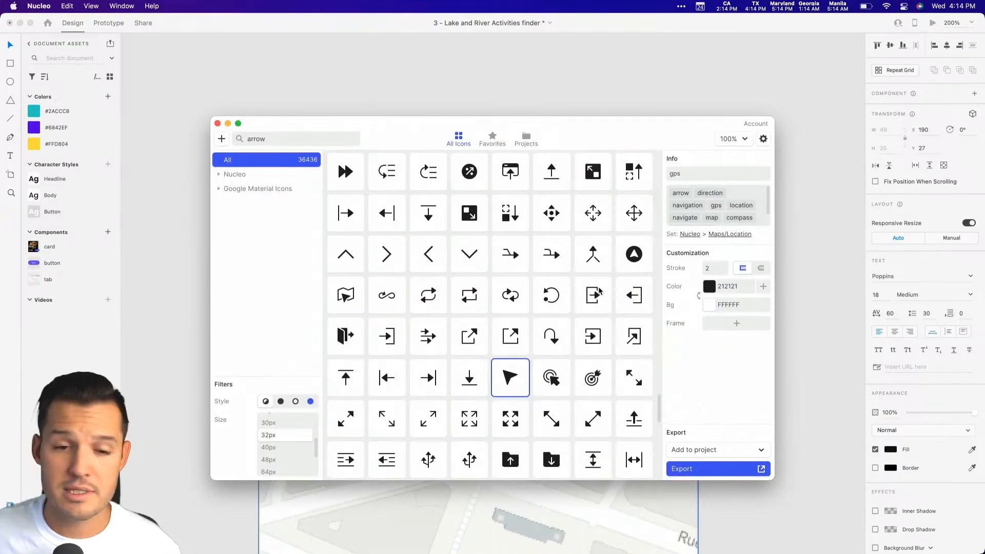
double_click(306, 138)
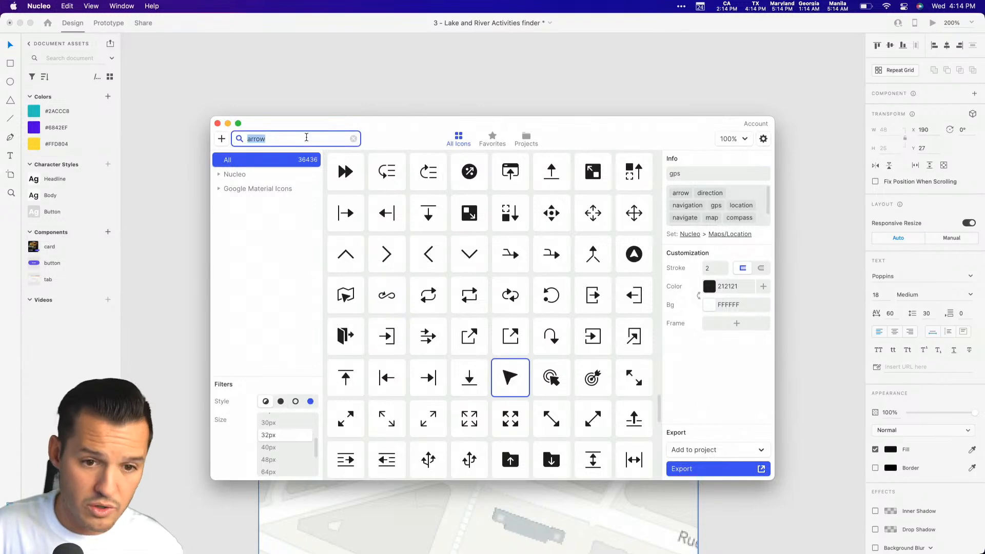
left_click_drag(470, 254, 533, 198)
Shift the chevron horizontally toward the far end of the Food bar, to about X 282.
left_click(548, 83)
key("shift+Right")
key("shift+Right")
key("shift+Right")
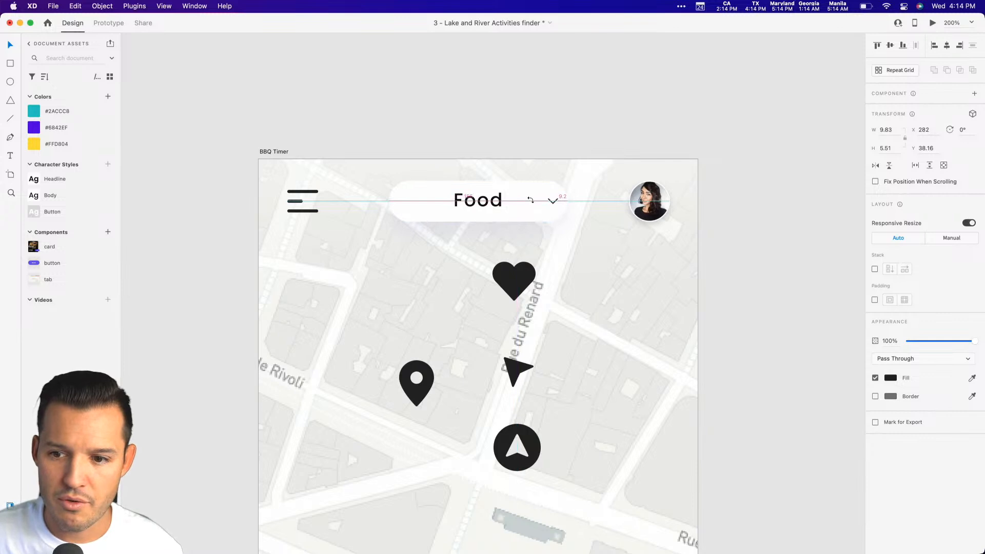
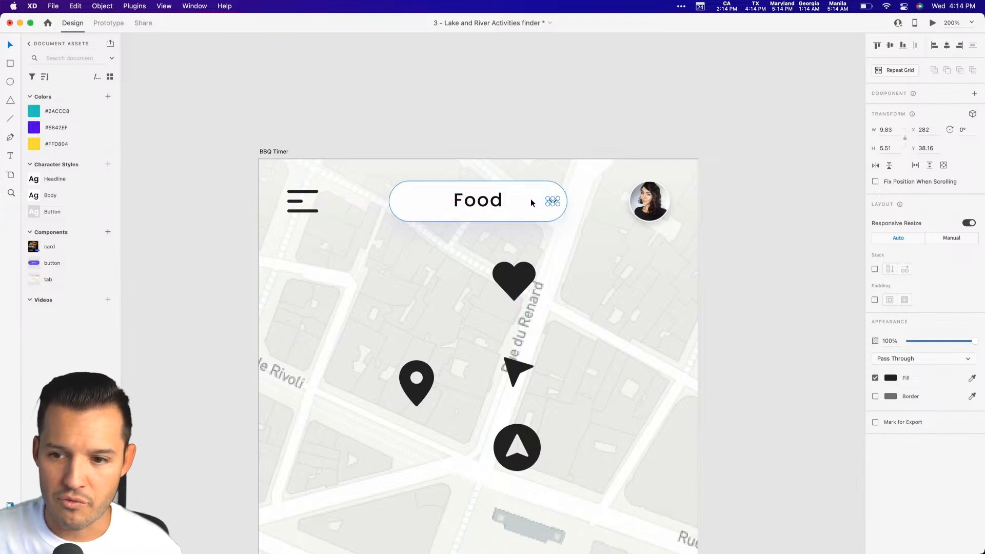
Nudge the chevron slightly toward the Food text and move the Food text down to Y 28.
key("Left")
key("Escape")
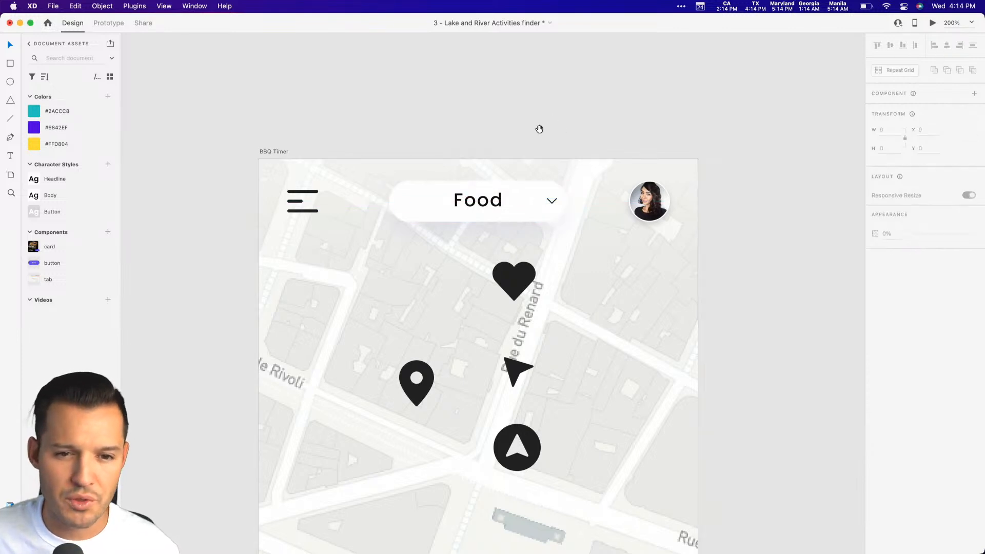
scroll(518, 180, "down", 2)
double_click(500, 177)
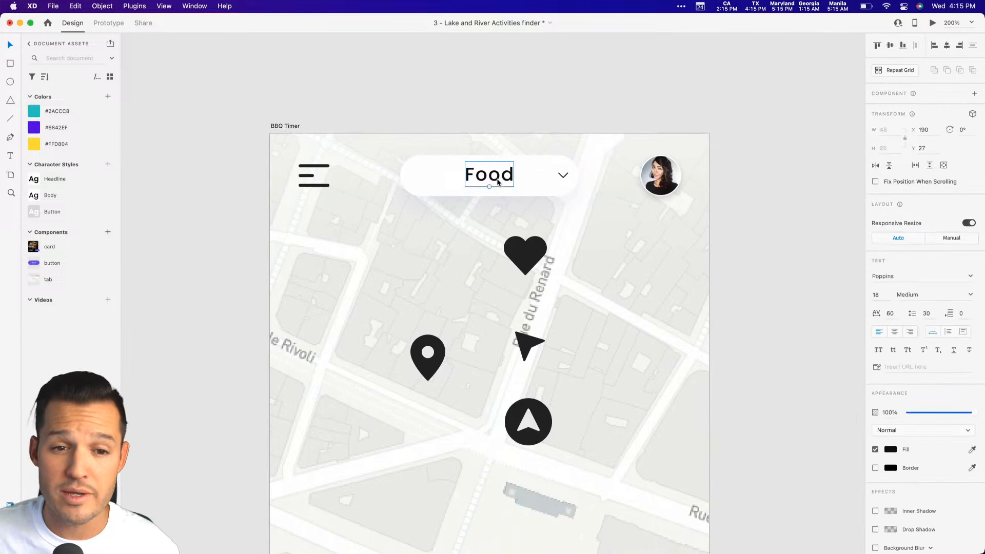
left_click_drag(498, 181, 498, 181)
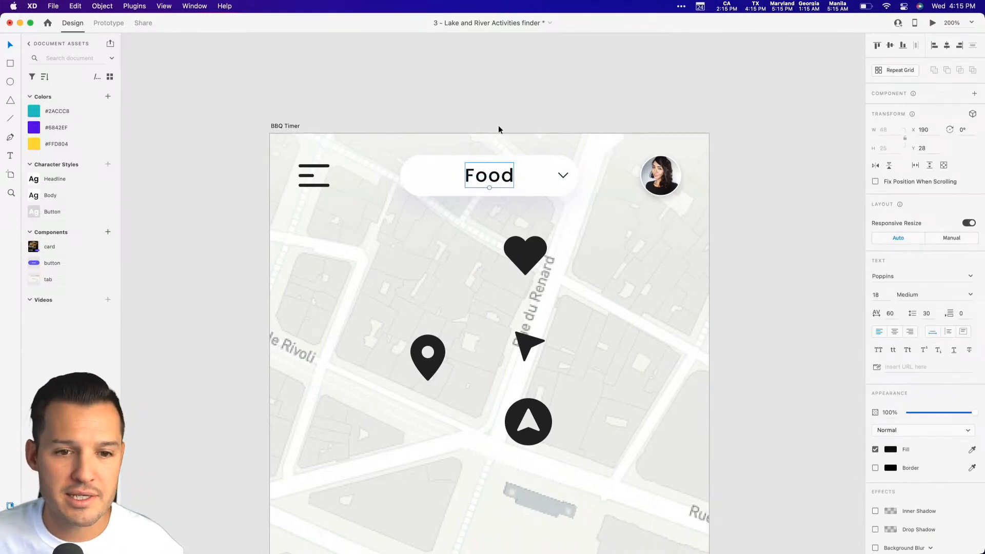
Group the Food text, the chevron and the white rounded bar into one header dropdown.
left_click(530, 176)
key("super+z")
left_click(563, 178, "shift")
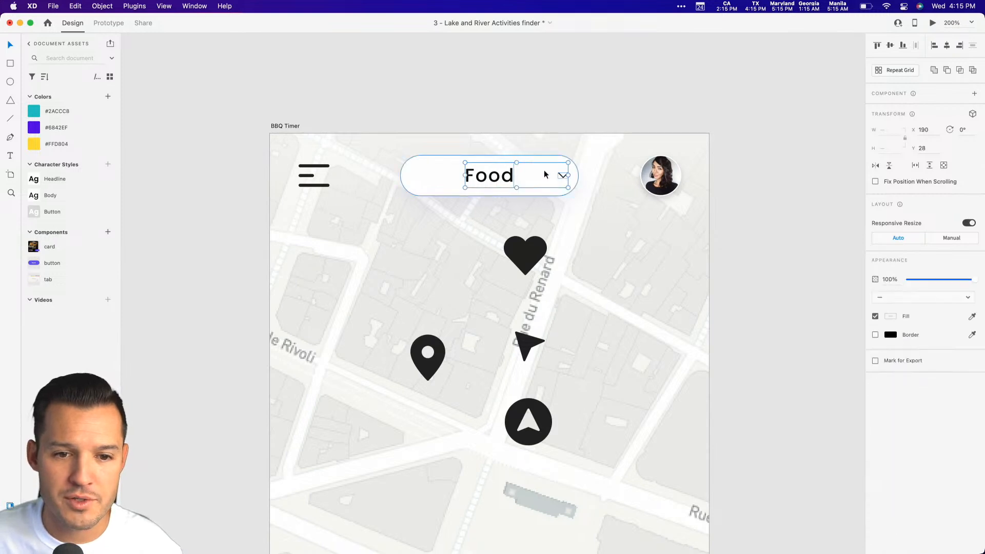
left_click(439, 166, "shift")
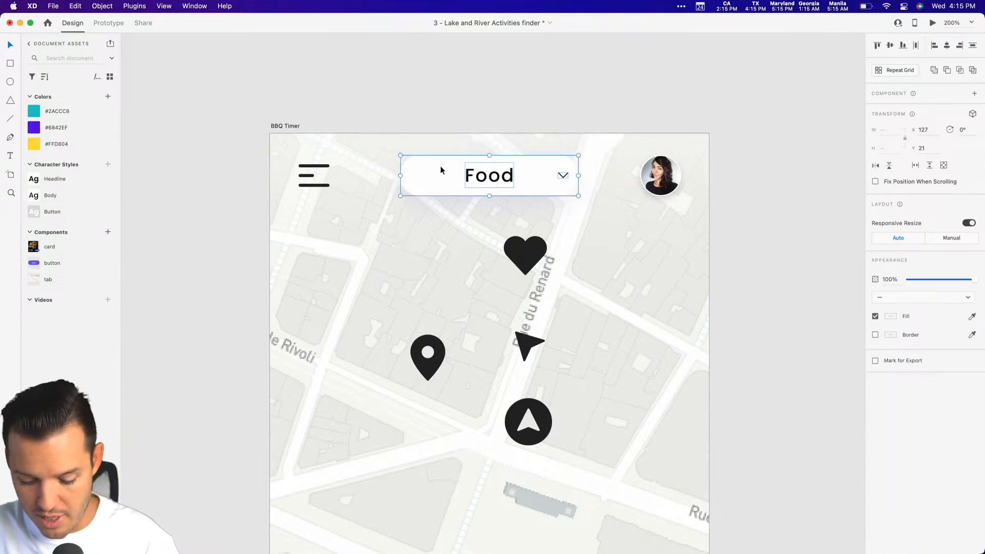
key("super+g")
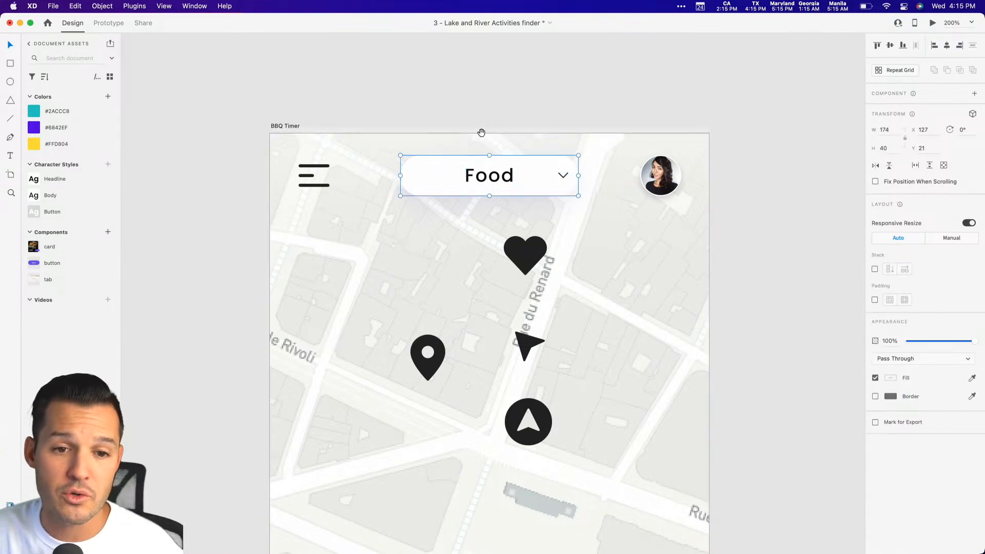
Move the chevron inside the header group close beside the Food text, at X 246, Y 39.
left_click_drag(481, 133, 474, 107)
double_click(552, 150)
left_click(555, 149)
left_click_drag(556, 149, 513, 150)
key("super+z")
left_click_drag(334, 109, 691, 235)
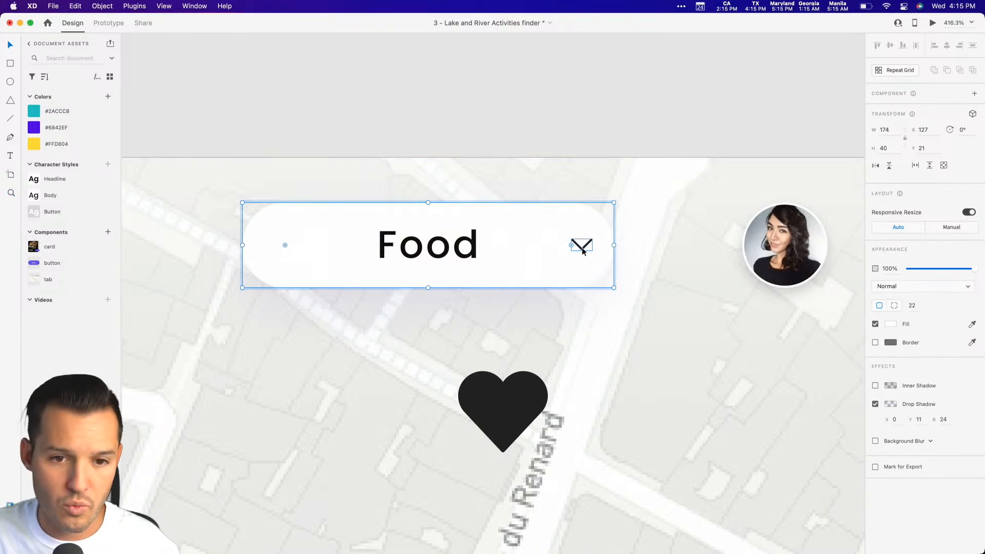
left_click(583, 249)
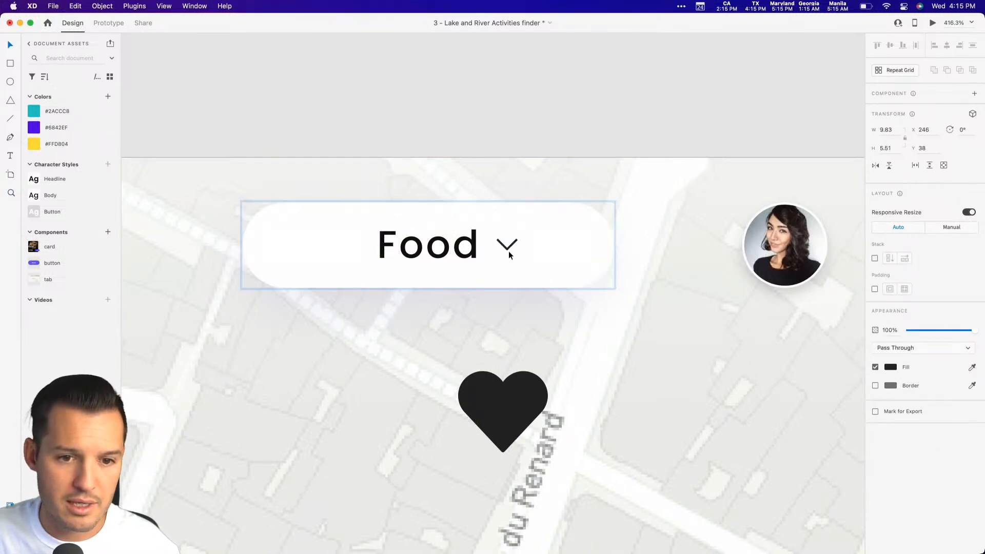
left_click_drag(508, 250, 509, 256)
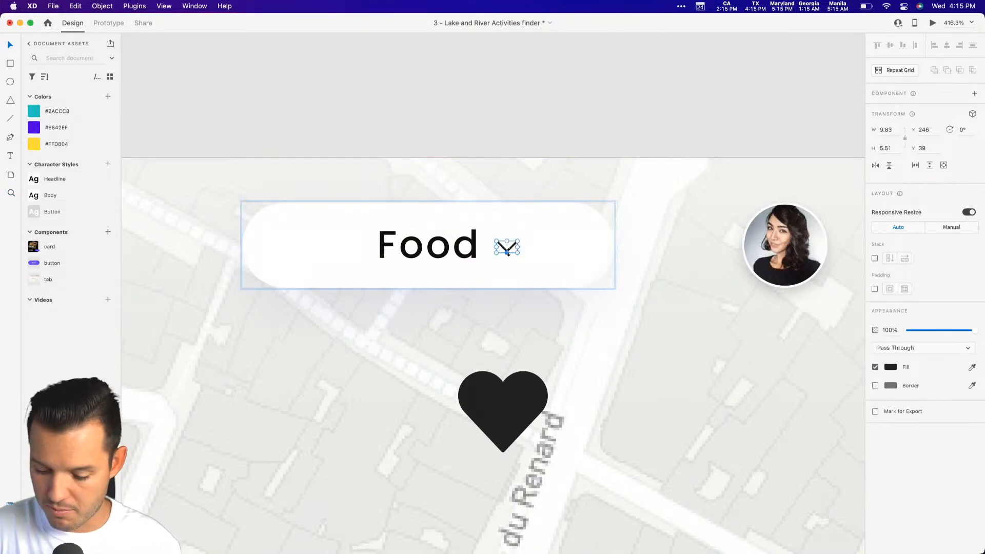
Recolor the Food text with the saved purple #6842EF swatch and save the document.
key("super+1")
left_click(508, 256)
left_click_drag(551, 282, 576, 178)
key("z")
left_click_drag(378, 143, 676, 381)
scroll(677, 383, "down", 5)
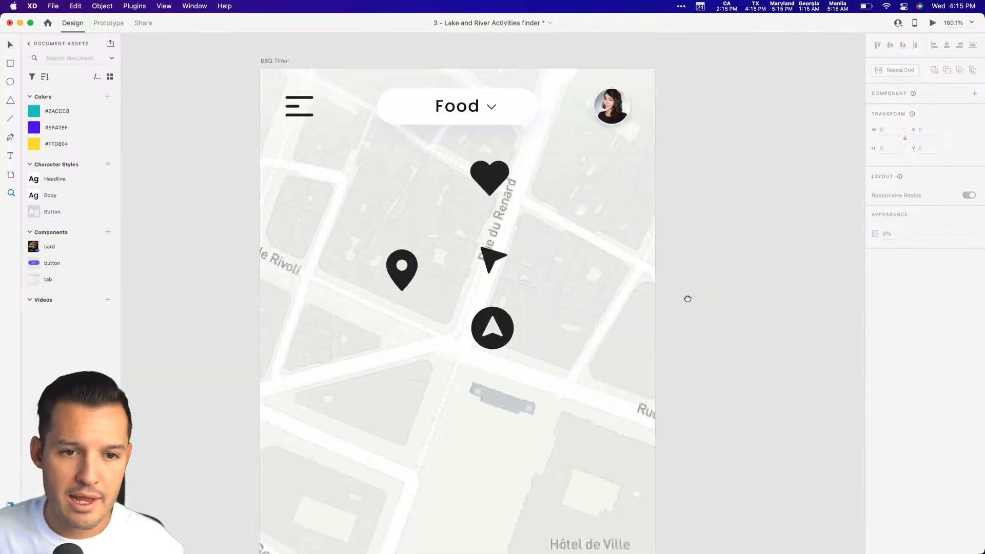
scroll(682, 310, "left", 1)
scroll(717, 153, "up", 5)
key("v")
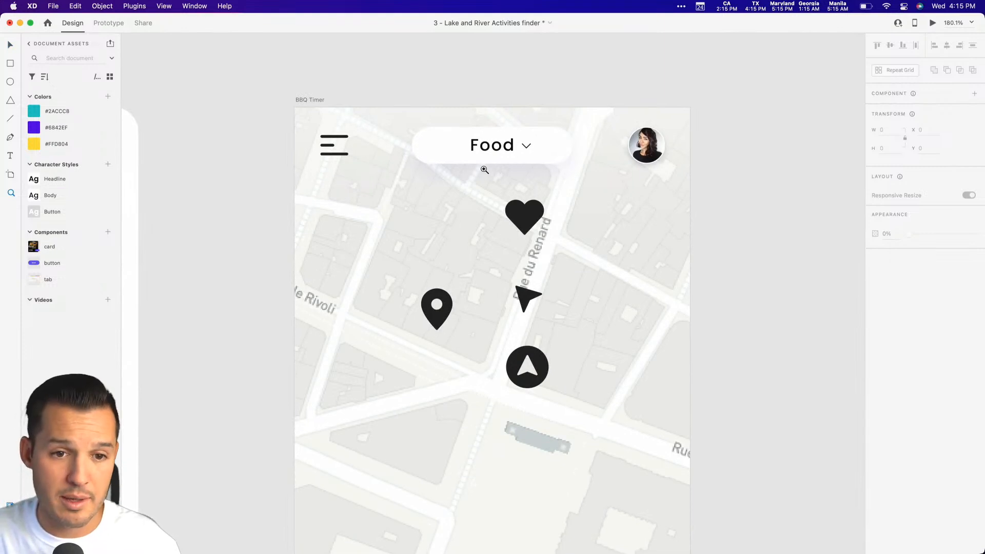
double_click(485, 149)
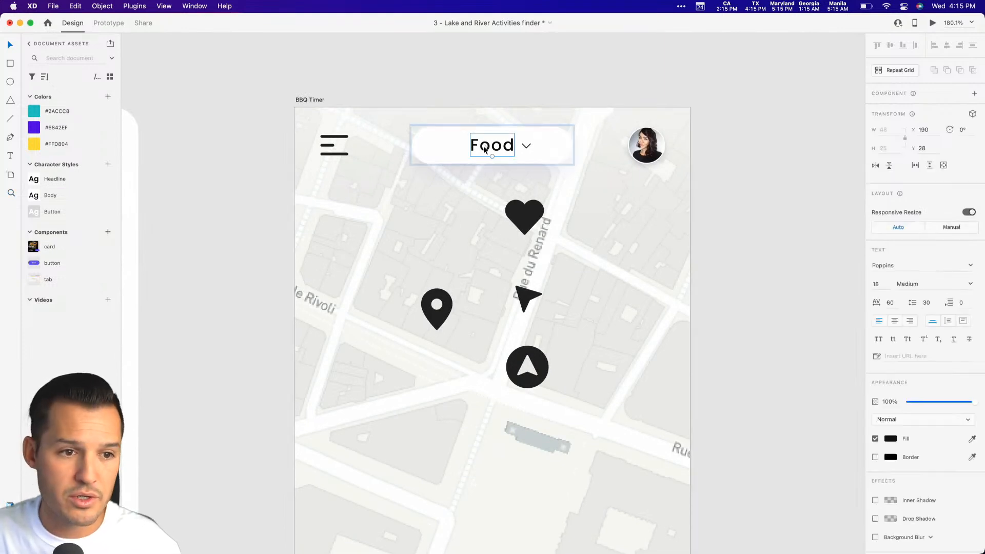
left_click(35, 128)
left_click(193, 130)
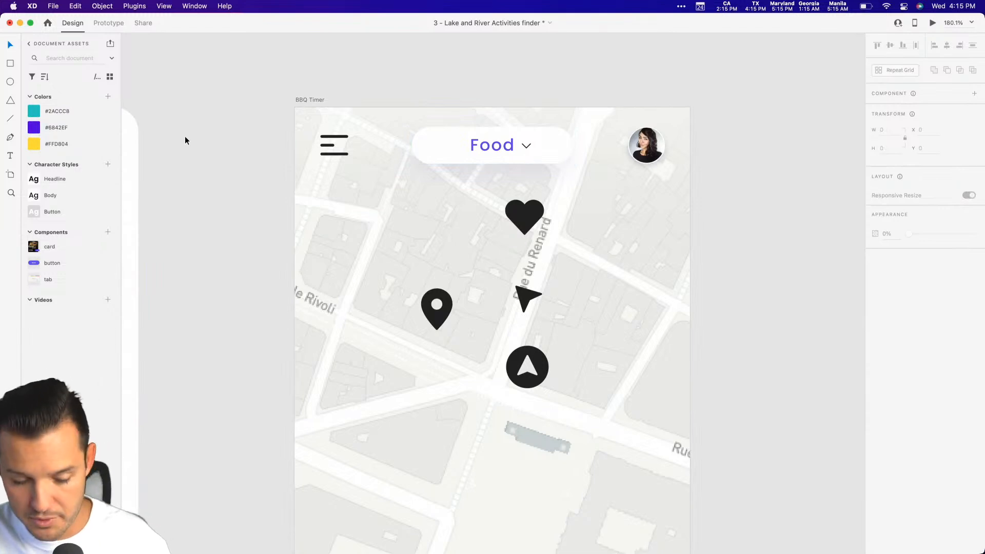
key("super+s")
Move the heart icon and the round navigation icon off the BBQ Timer artboard onto the empty canvas.
scroll(235, 182, "down", 3)
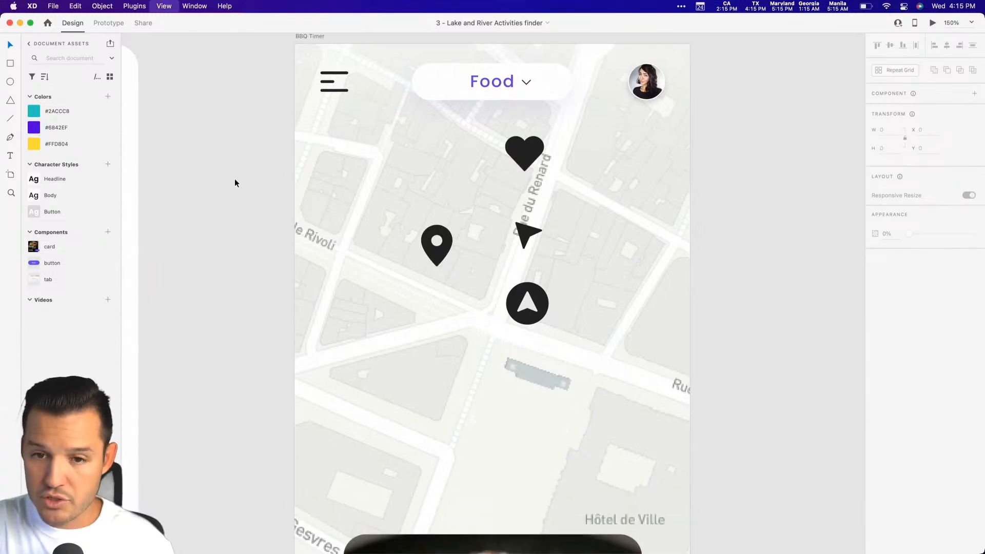
key("super+1")
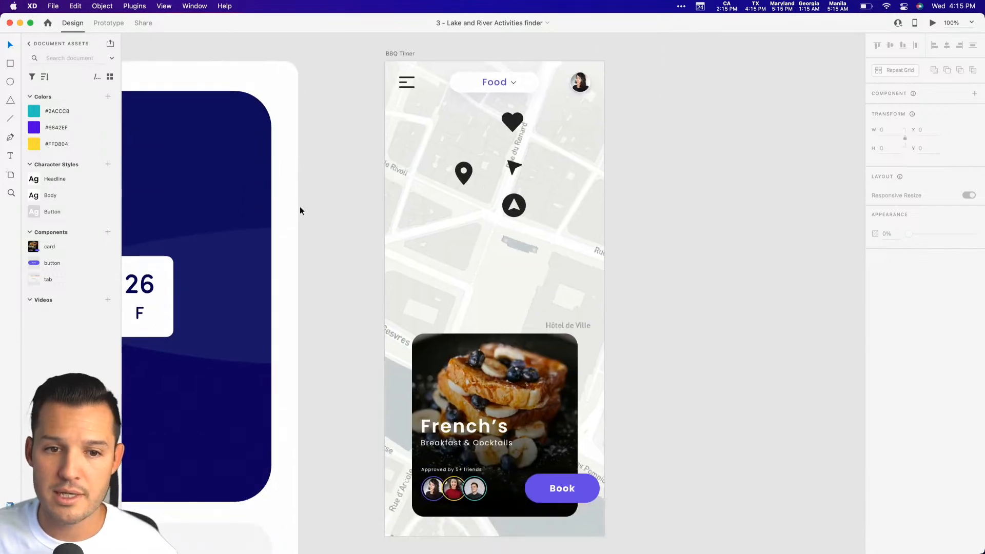
left_click_drag(504, 122, 728, 71)
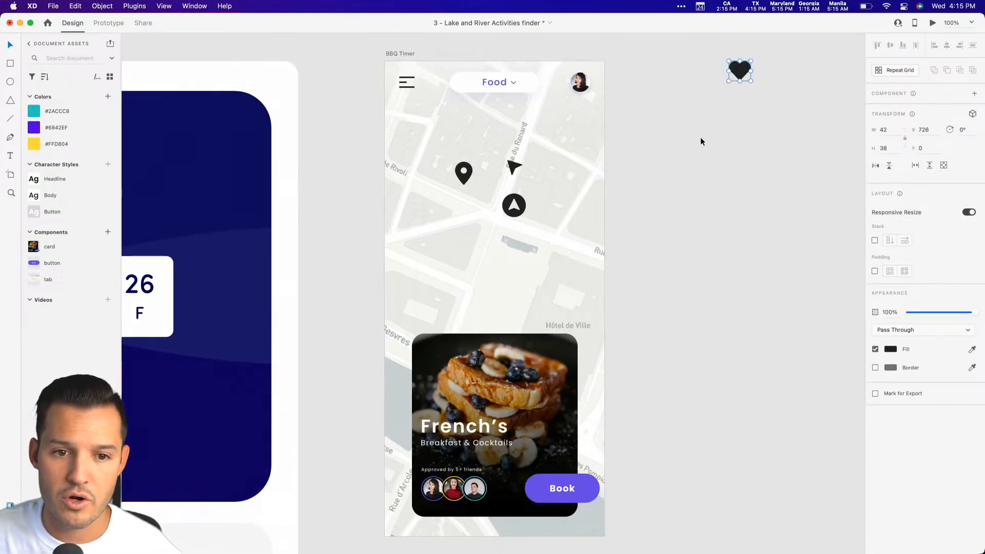
left_click_drag(518, 210, 783, 99)
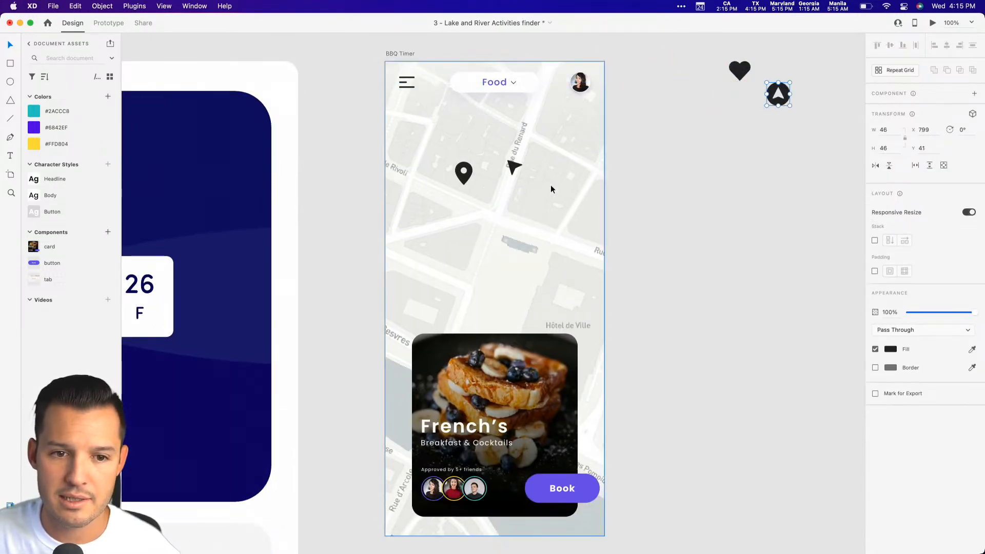
Reposition the map image within its mask so Quai de Gesvres and La Seine lie above the food card.
left_click(544, 247)
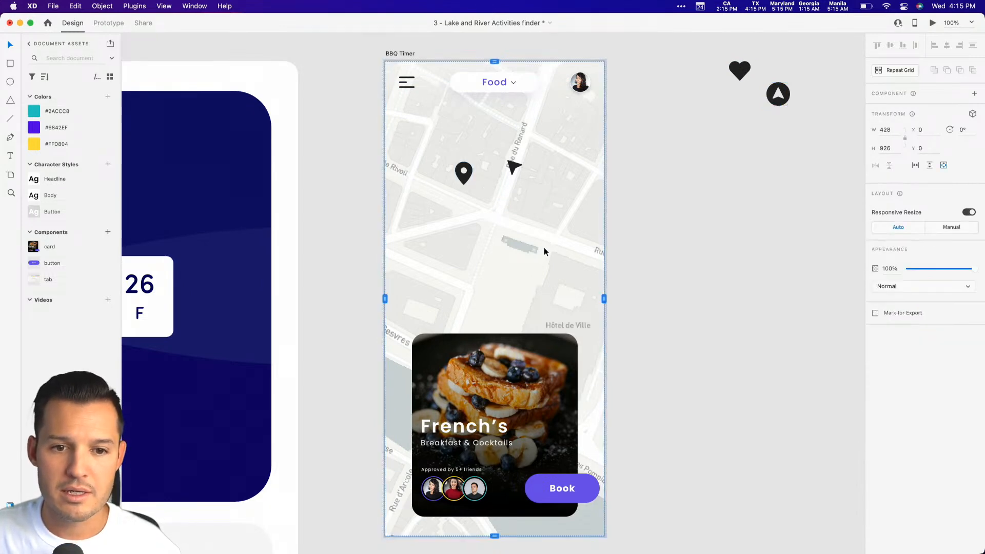
double_click(537, 244)
left_click_drag(571, 187, 581, 147)
left_click_drag(512, 263, 532, 188)
left_click_drag(528, 234, 540, 260)
key("Escape")
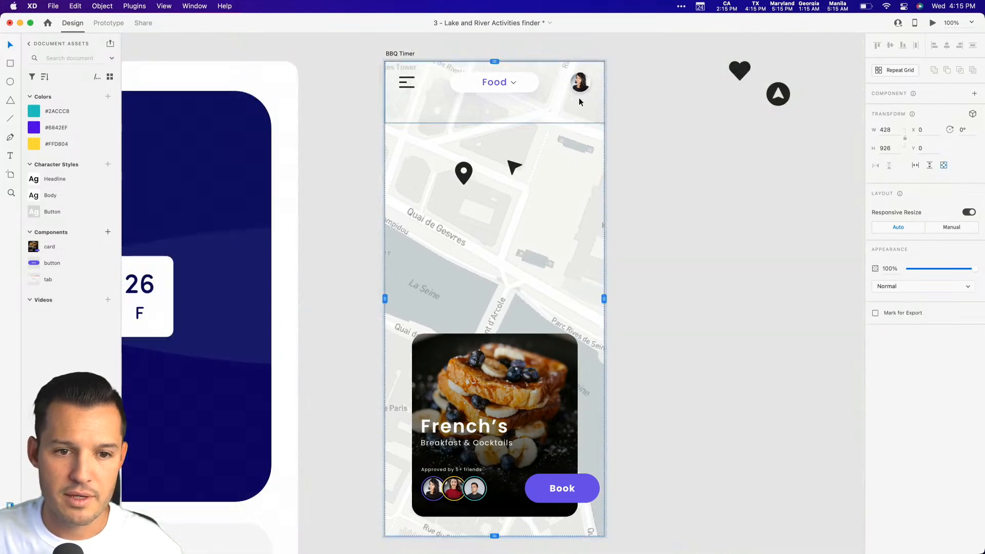
key("Escape")
Shrink the pin to about 25 × 34 and place it on Quai de Gesvres, and move the arrow marker, 29 × 29, just below the profile photo.
left_click(467, 181)
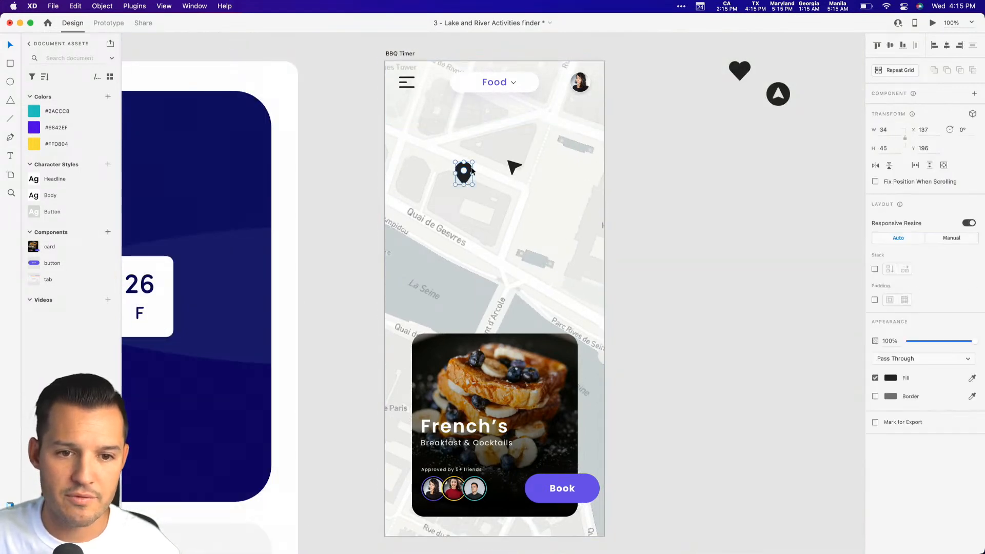
left_click_drag(466, 181, 452, 229)
left_click_drag(510, 170, 563, 97)
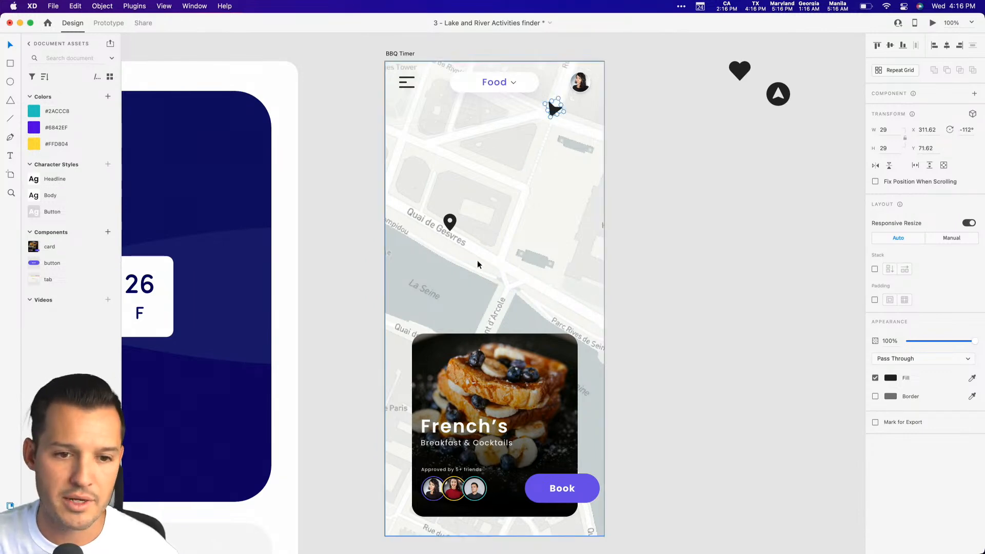
Fill the pin with the saved purple #6842EF and move it straight up to Y 272.5.
left_click(454, 228)
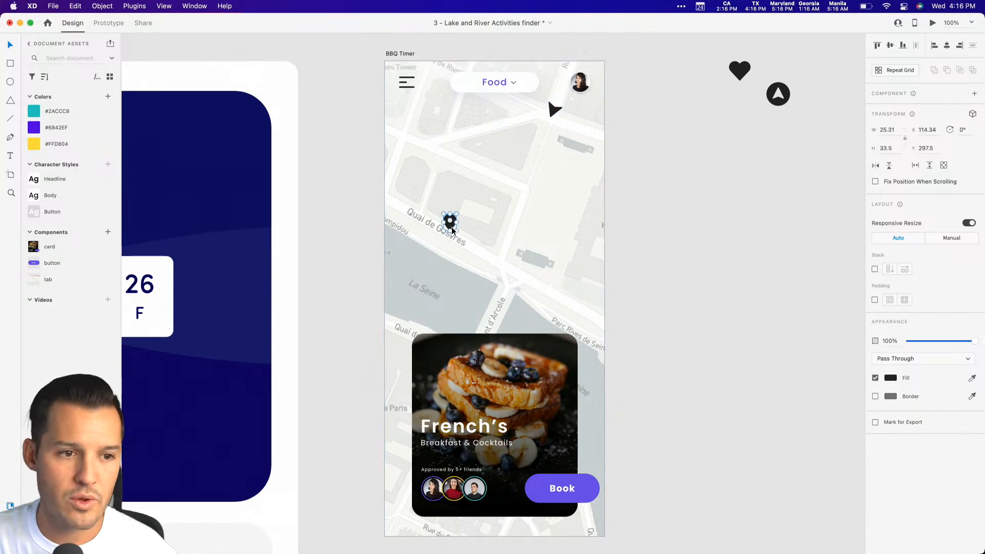
left_click(36, 130)
left_click(653, 255)
key("z")
left_click_drag(369, 167, 561, 299)
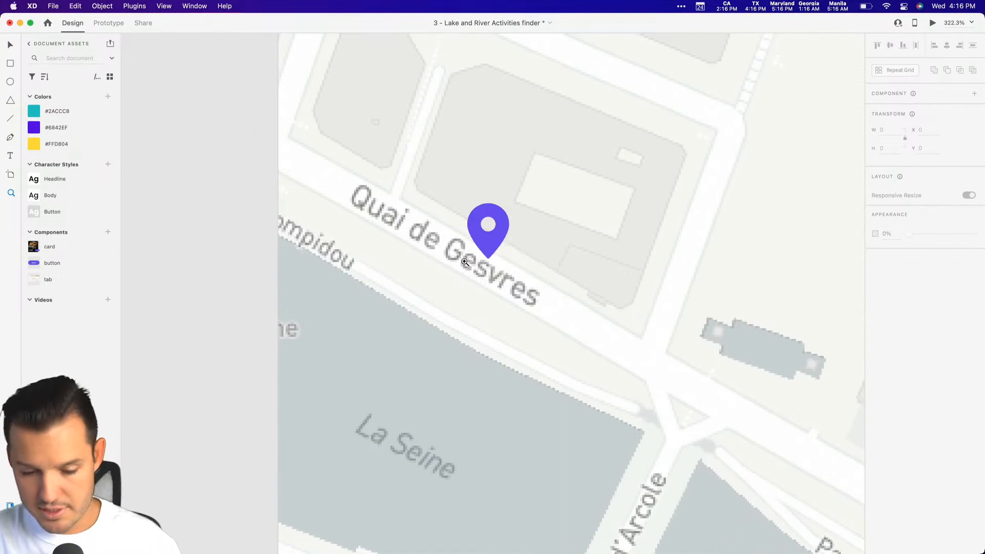
left_click_drag(488, 257, 487, 215)
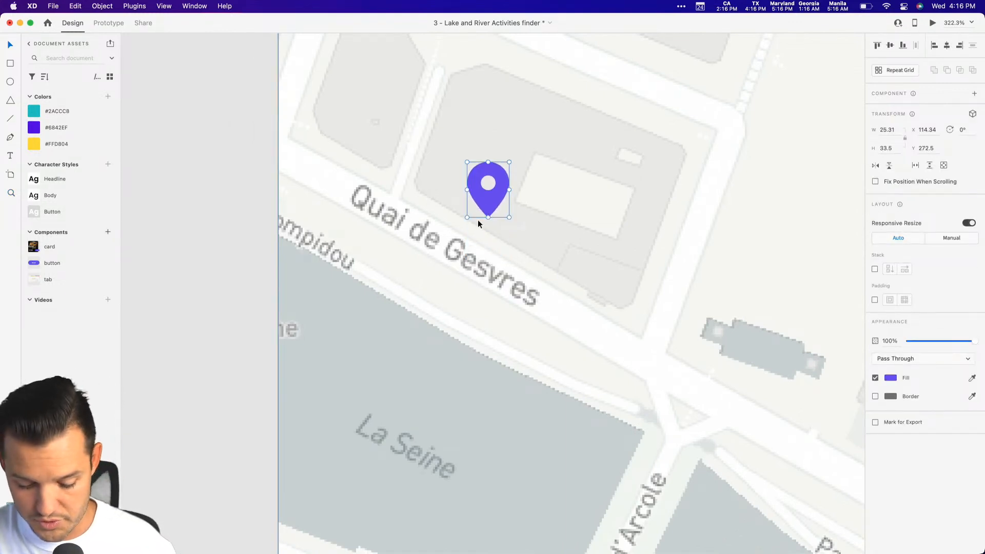
Draw a 41 × 41 circle over the pin's tip and send it behind the pin.
key("e")
mouse_move(459, 245)
left_mouse_down()
mouse_move(520, 185)
mouse_move(548, 174)
left_mouse_up()
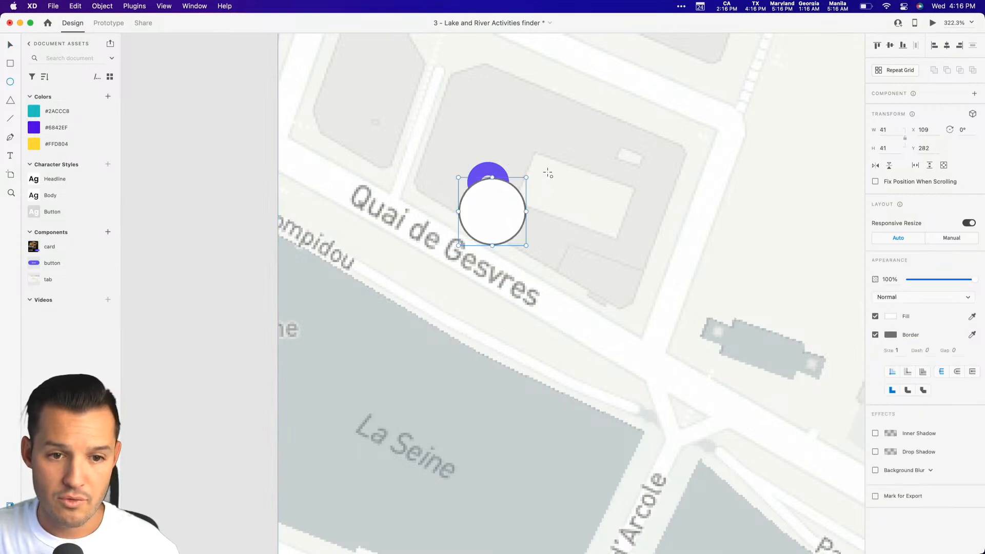
key("super+[")
key("v")
key("super+[")
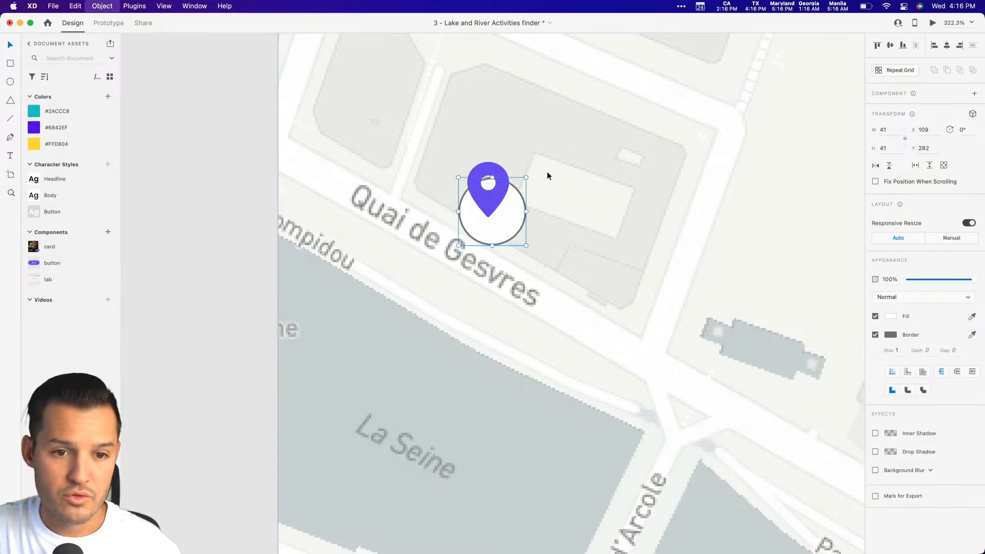
Remove the circle's border, lower its opacity to 71% and center it under the pin's tip at X 107, Y 281.
left_click(875, 335)
left_click(891, 316)
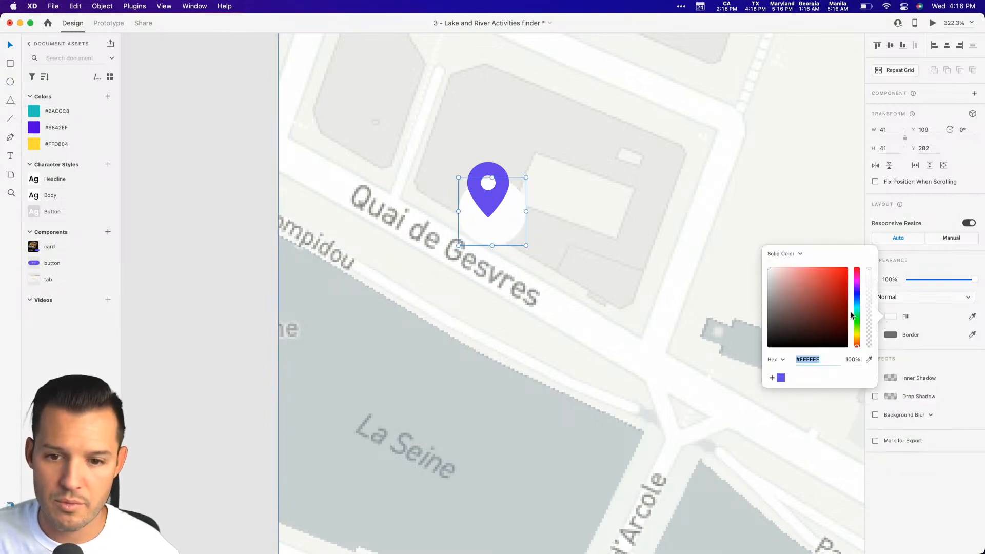
left_click(940, 283)
mouse_move(941, 283)
left_mouse_down()
mouse_move(941, 275)
mouse_move(956, 282)
left_mouse_up()
left_click_drag(505, 233, 503, 234)
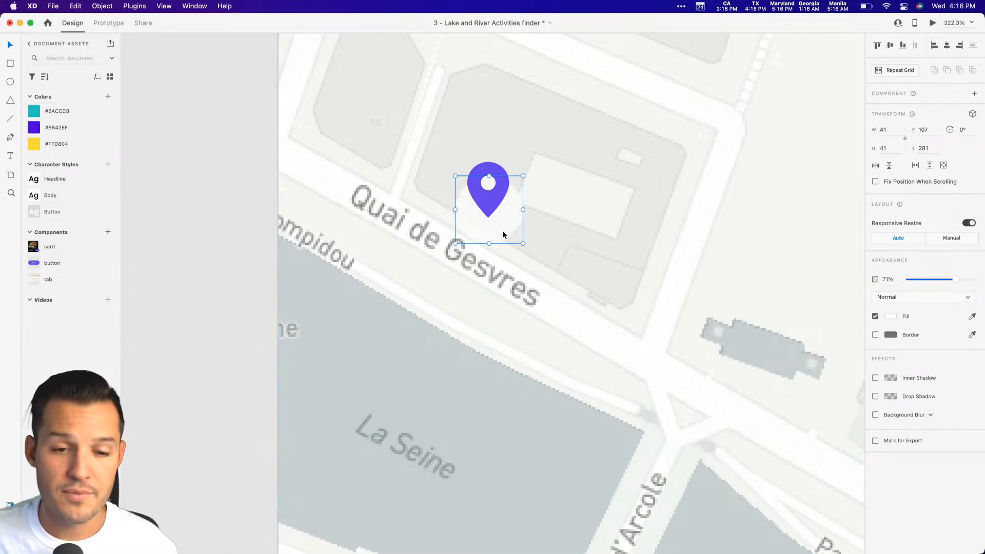
Duplicate the circle and make the copy an unfilled outline at 100% opacity, with its border color sampled from the purple pin.
key("super+z")
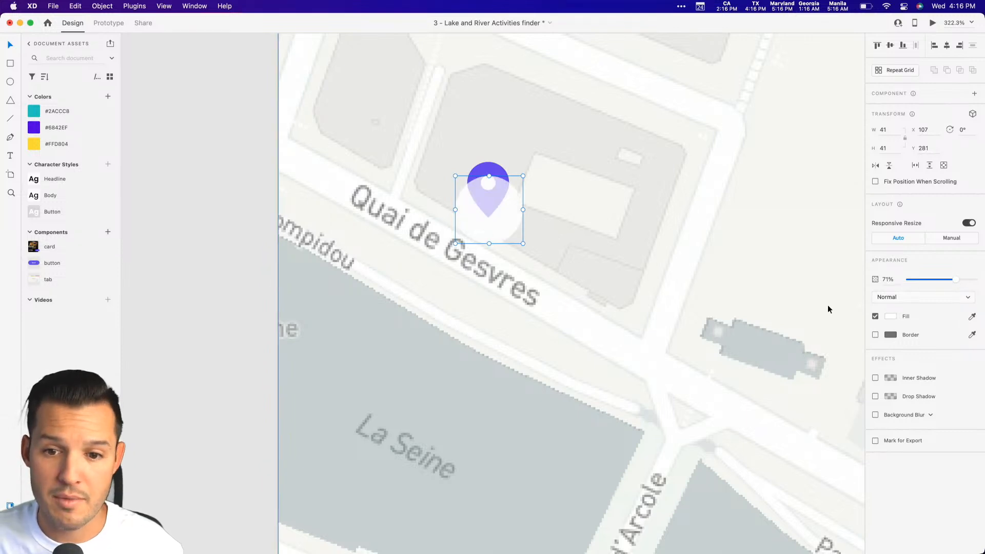
left_click(875, 316)
left_click(875, 335)
left_click_drag(955, 279, 975, 280)
left_click(971, 335)
left_click(498, 210)
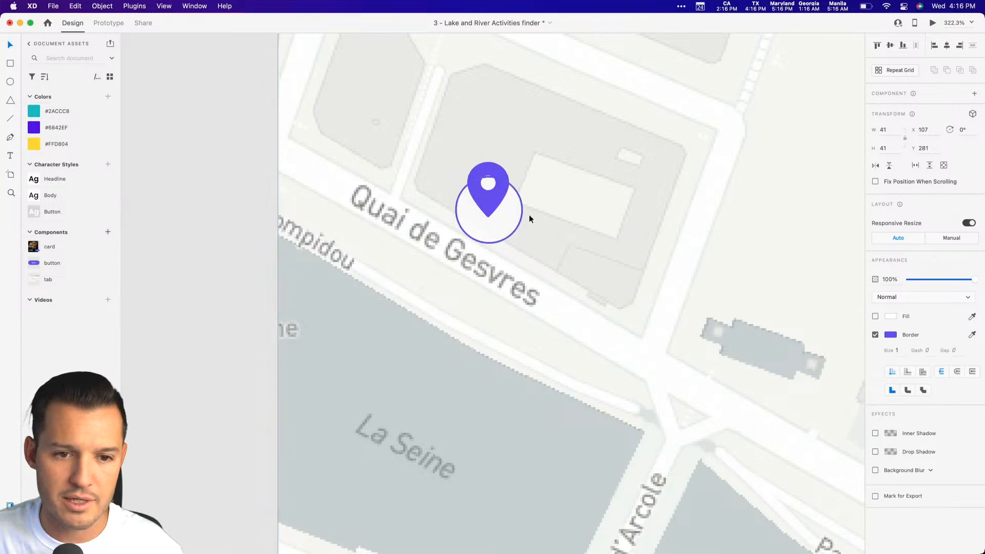
Try to enlarge the translucent white circle behind the pin.
left_click(542, 216)
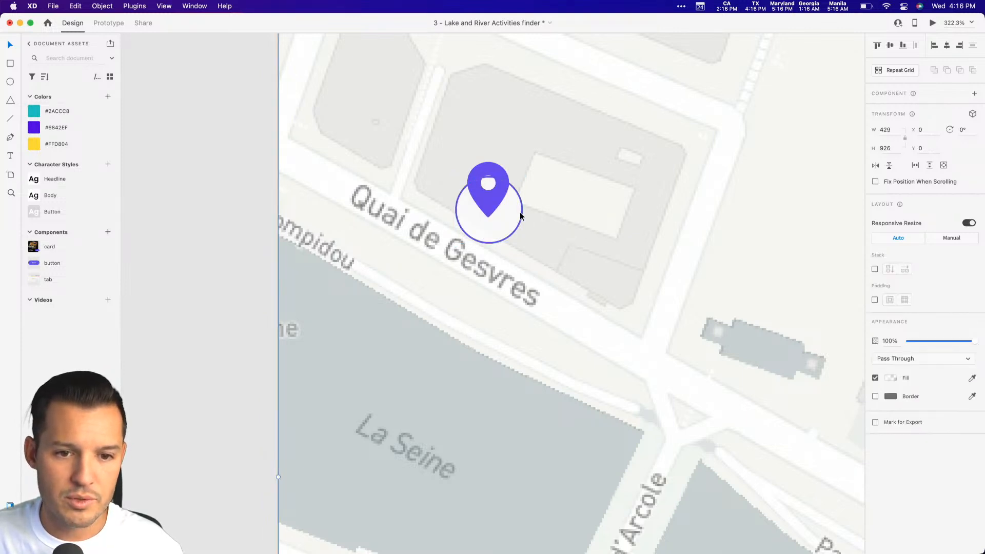
double_click(520, 216)
key("super+y")
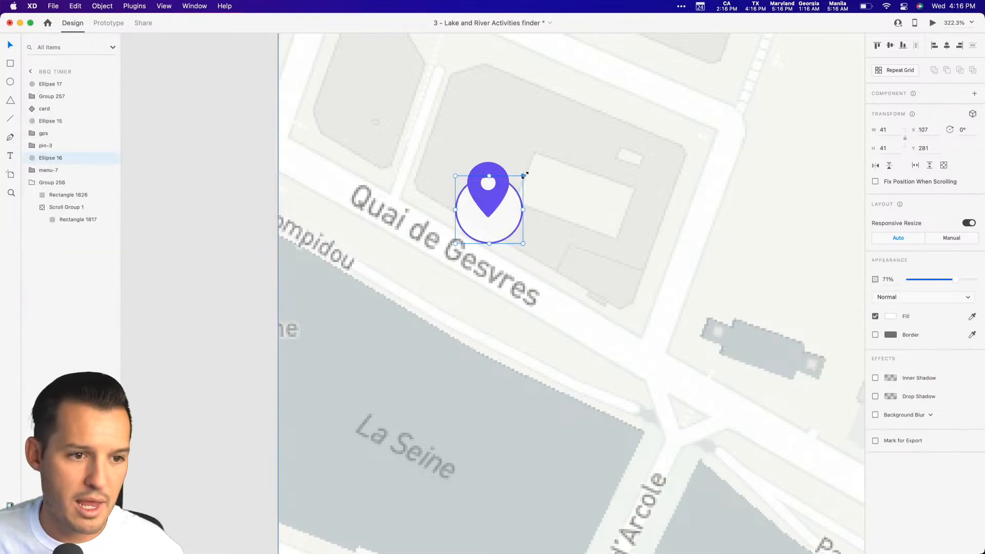
left_click_drag(523, 176, 529, 167)
key("super+z")
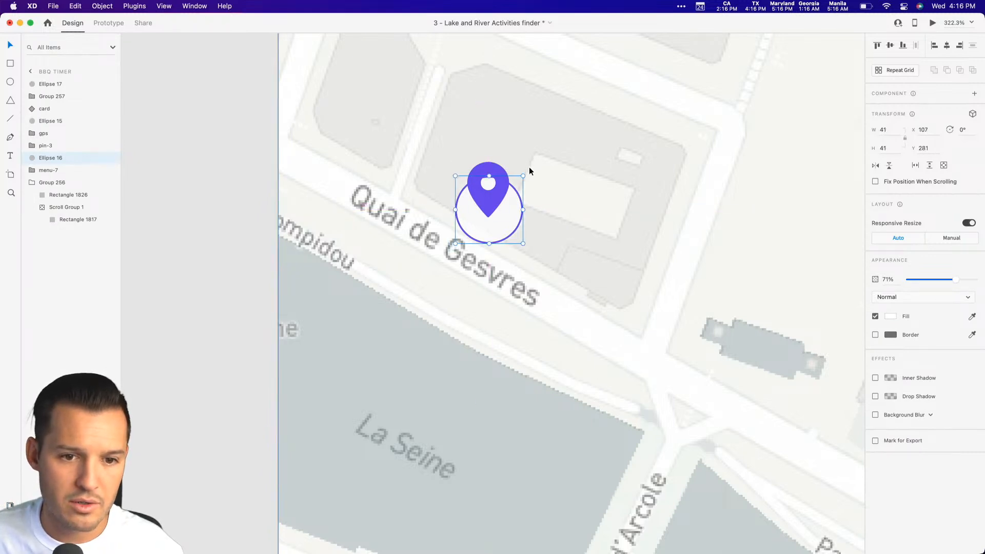
Enlarge the purple outline circle to 49 × 49 from its center, forming a ring around the white circle at X 103, Y 277.
left_click(459, 193, "super")
key("z")
left_click_drag(421, 167, 492, 216)
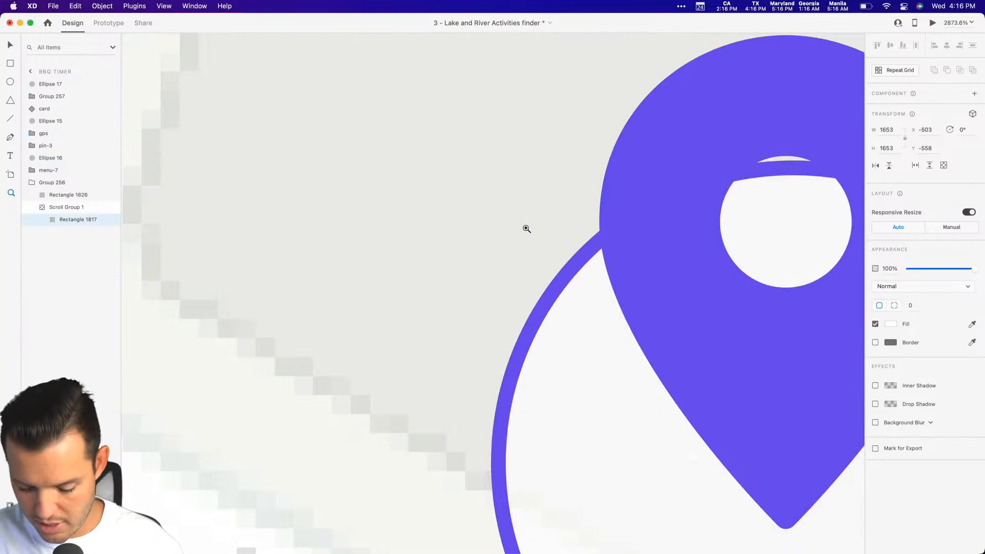
left_click(560, 276)
left_click_drag(490, 161, 420, 97)
key("super+minus")
key("super+minus")
scroll(625, 150, "down", 3)
scroll(625, 150, "right", 1)
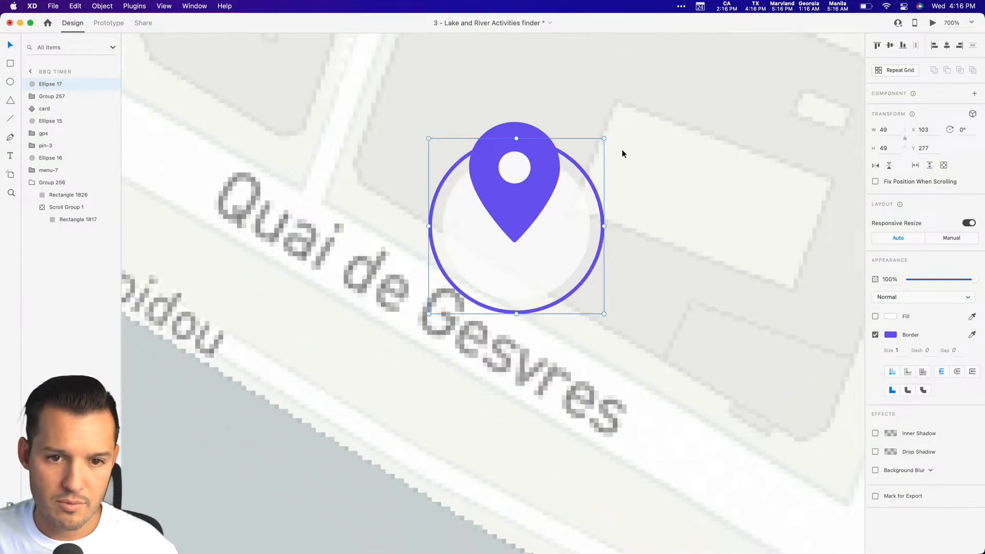
Shrink the purple ring around its center until it closely surrounds the pin's tip, and group it with the pin and white circle.
left_click_drag(605, 139, 569, 188)
left_click(571, 188, "shift")
left_click(555, 188, "shift")
key("super+g")
Add a drop shadow with X 0, Y 3 and blur 6 to the translucent white circle inside the marker group.
key("super+minus")
key("super+minus")
left_click(594, 272)
left_click_drag(593, 272, 552, 200)
double_click(483, 203)
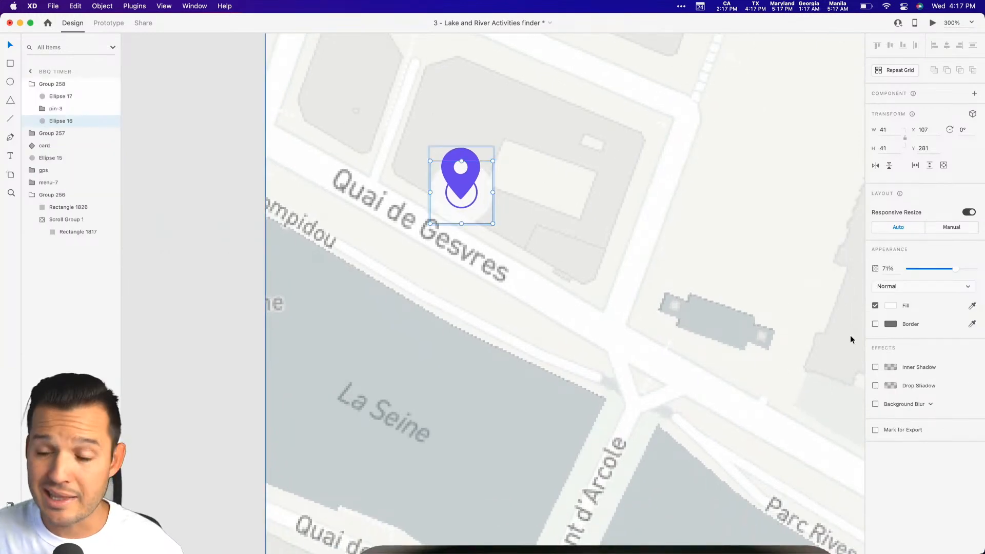
left_click(875, 386)
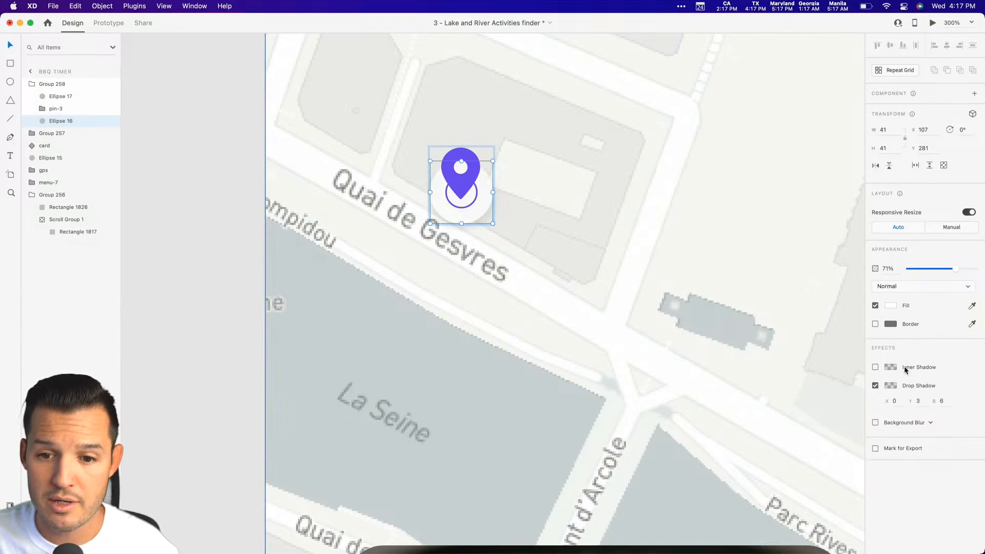
left_click(735, 285)
Extend the dark part of the food card's overlay by moving the black stop of its linear gradient to about the middle.
key("super+minus")
key("super+minus")
left_click_drag(729, 402, 723, 214)
key("z")
left_click_drag(671, 173, 385, 385)
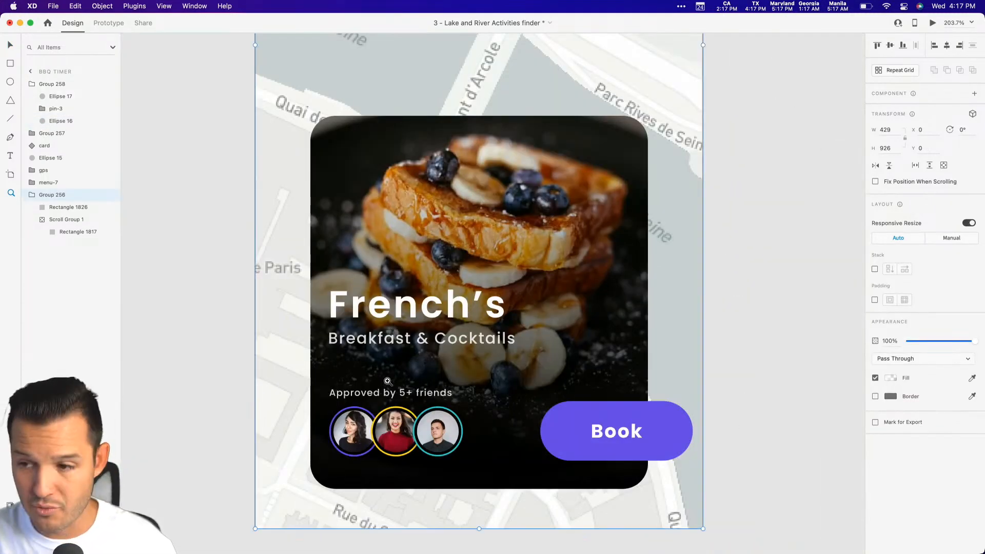
key("v")
scroll(518, 293, "down", 5)
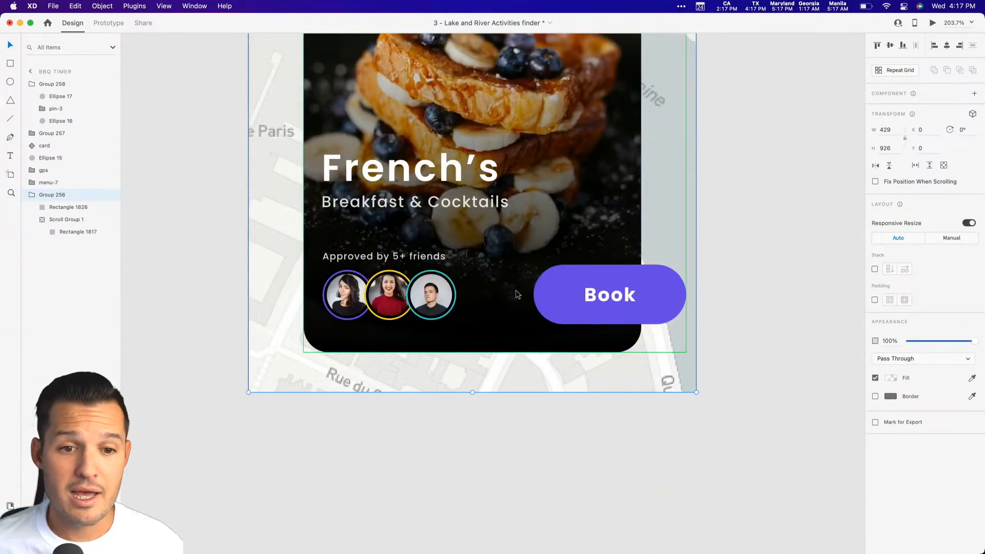
left_click(508, 255, "super")
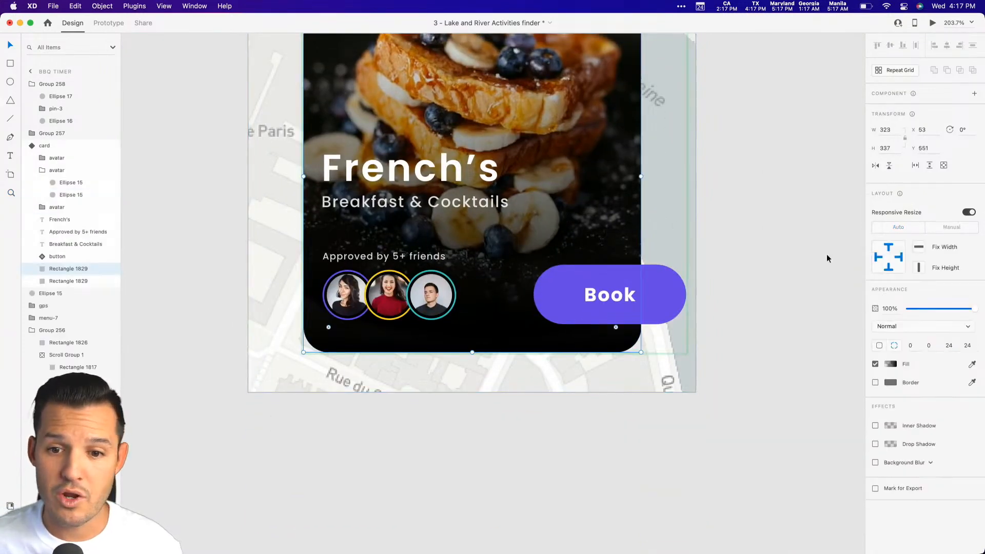
left_click(896, 365)
left_click_drag(864, 318, 822, 318)
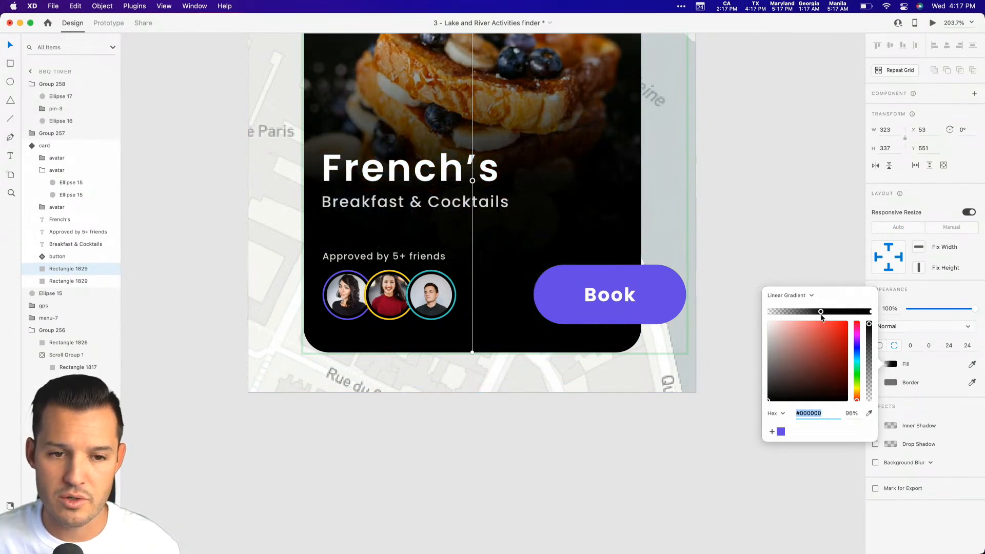
left_click(784, 223)
left_click_drag(753, 165, 767, 205)
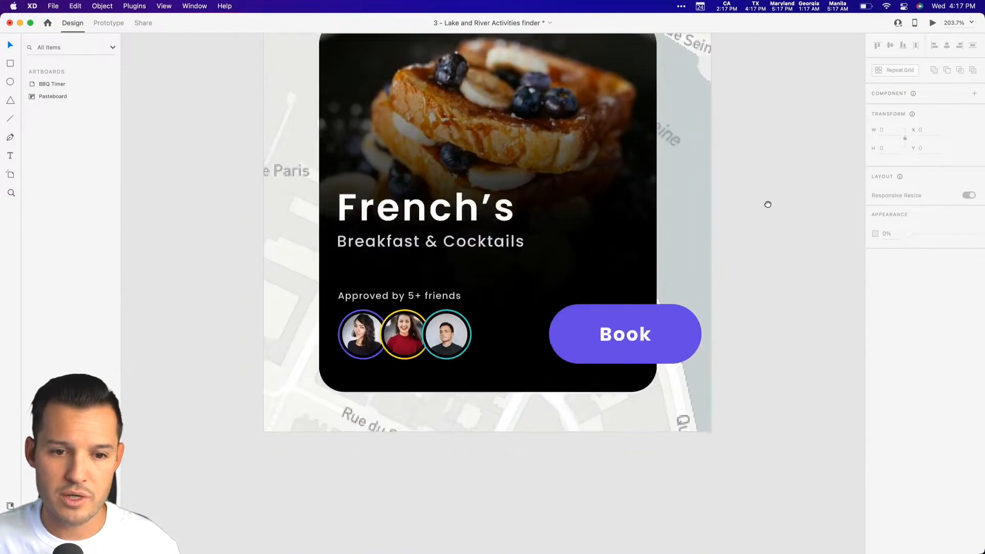
left_click(606, 194)
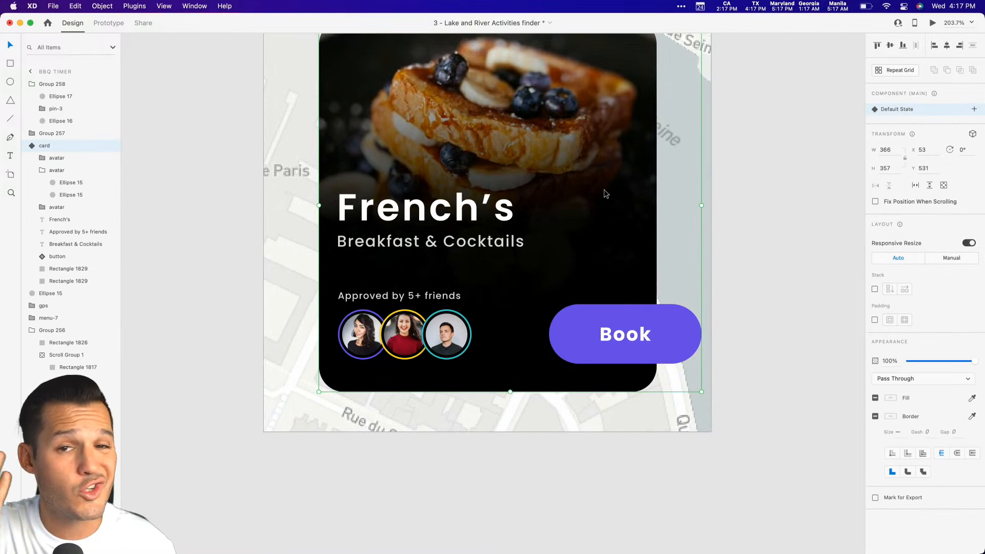
left_click(576, 444)
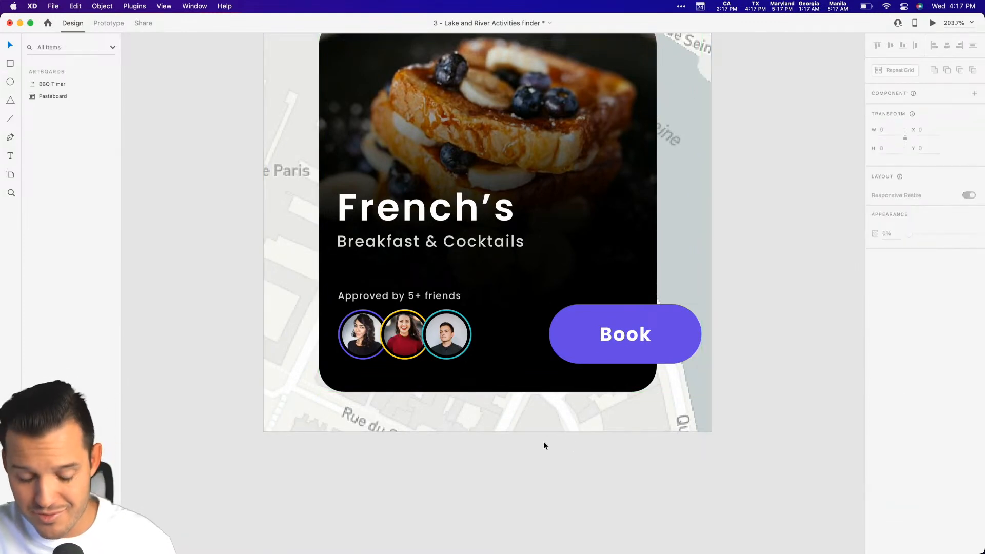
Draw a flat 265 × 27 ellipse across the card's lower edge at X 82, Y 875, without a border and filled dark purple #251858.
mouse_move(346, 405)
left_mouse_down()
mouse_move(644, 376)
mouse_move(622, 376)
left_mouse_up()
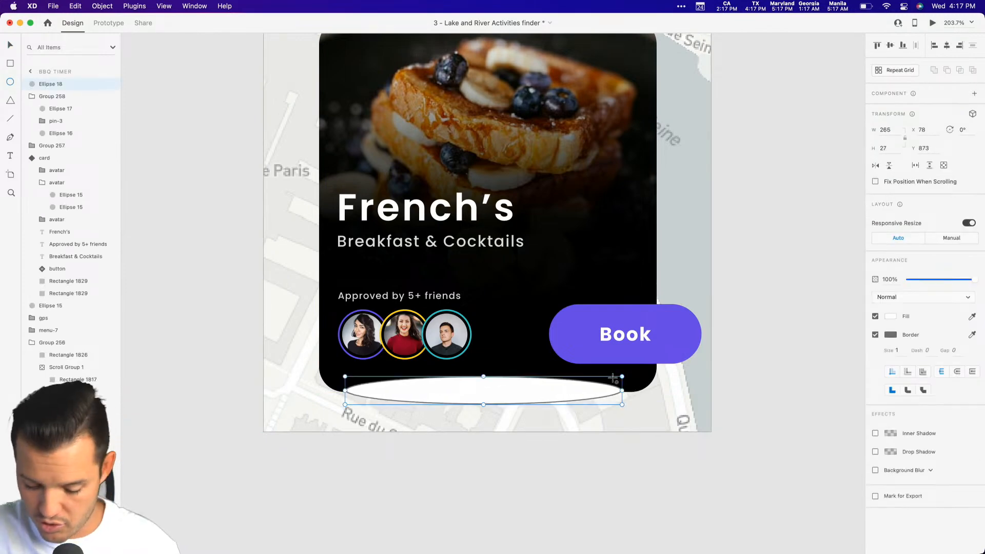
left_click_drag(526, 392, 531, 393)
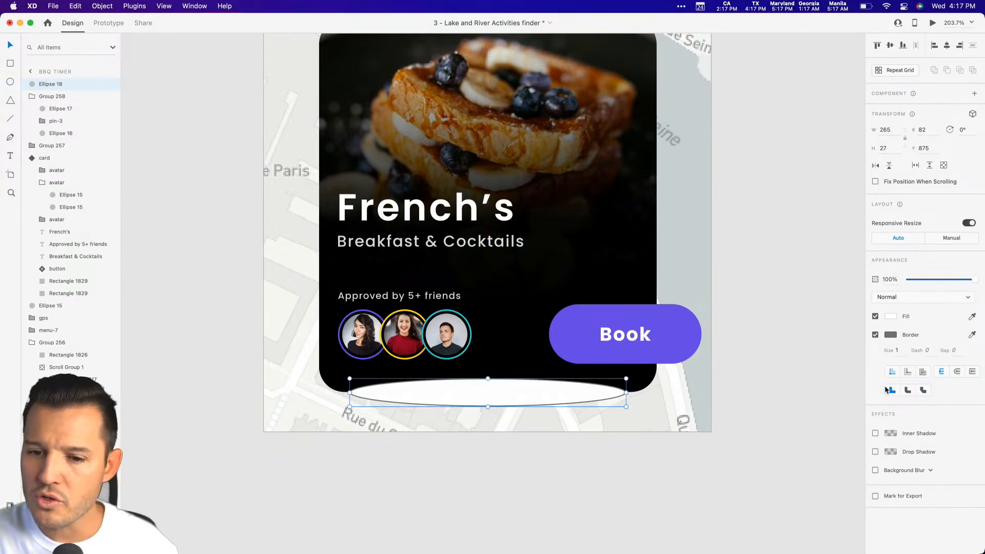
left_click(875, 335)
left_click(890, 316)
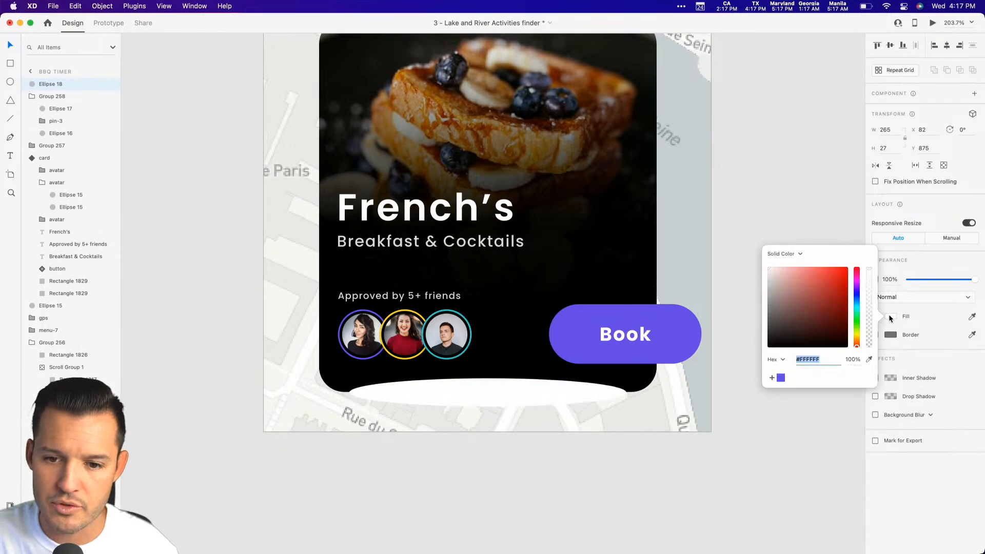
left_click(781, 378)
left_click(826, 322)
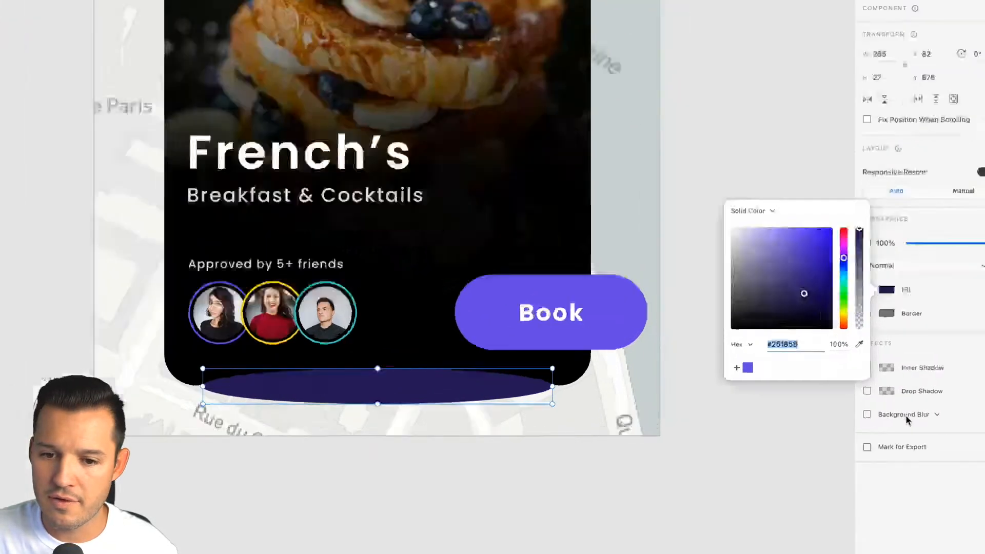
Apply an Object Blur of 20 to the dark purple ellipse to make it a soft glow.
left_click(907, 415)
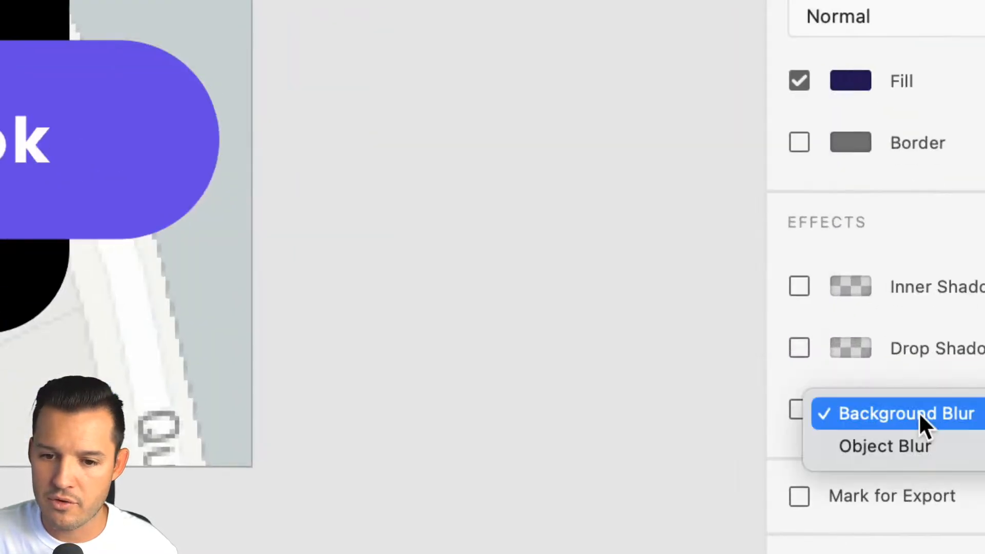
left_click(910, 424)
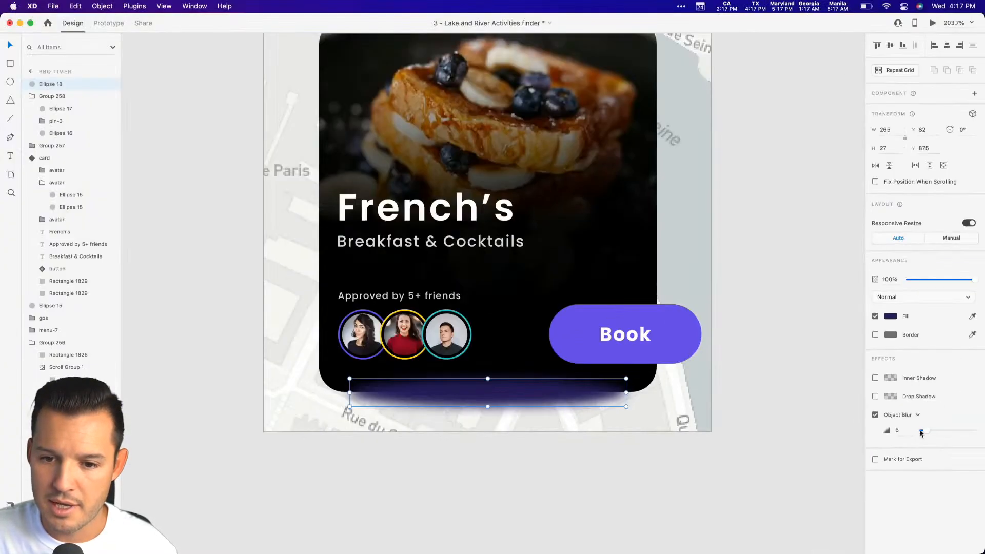
left_click_drag(924, 430, 944, 431)
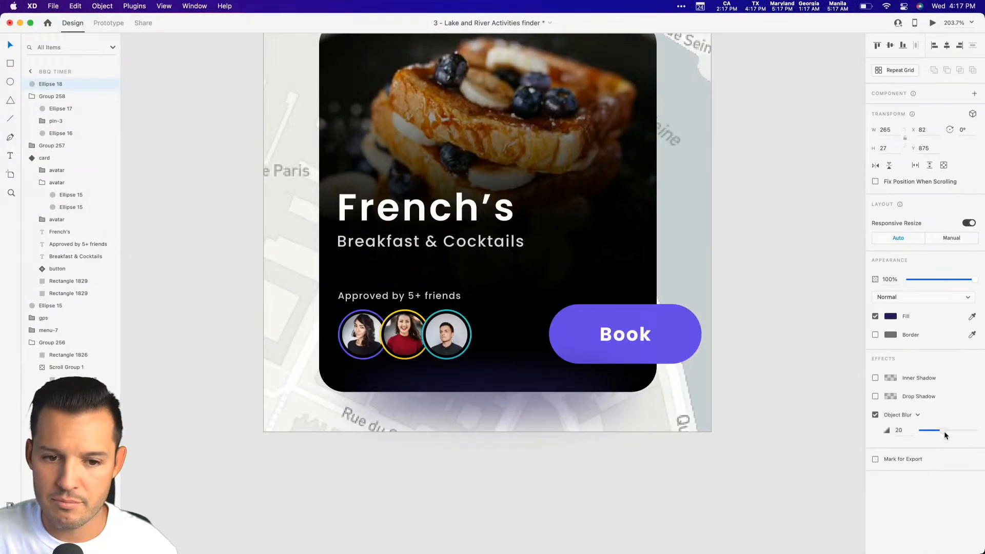
Raise the blurred ellipse slightly over the card's lower edge and group it with the card component.
left_click_drag(518, 405, 509, 394)
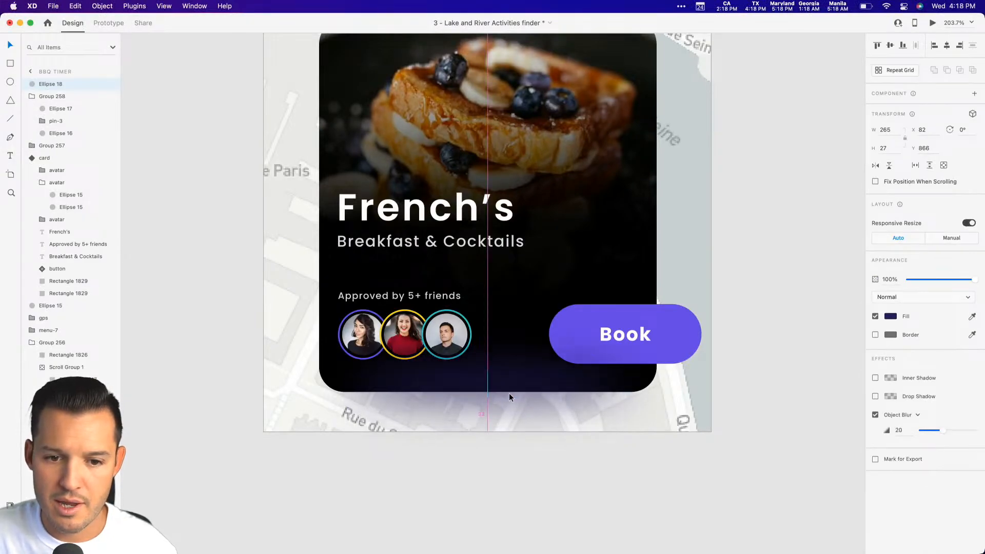
left_click(513, 380, "shift")
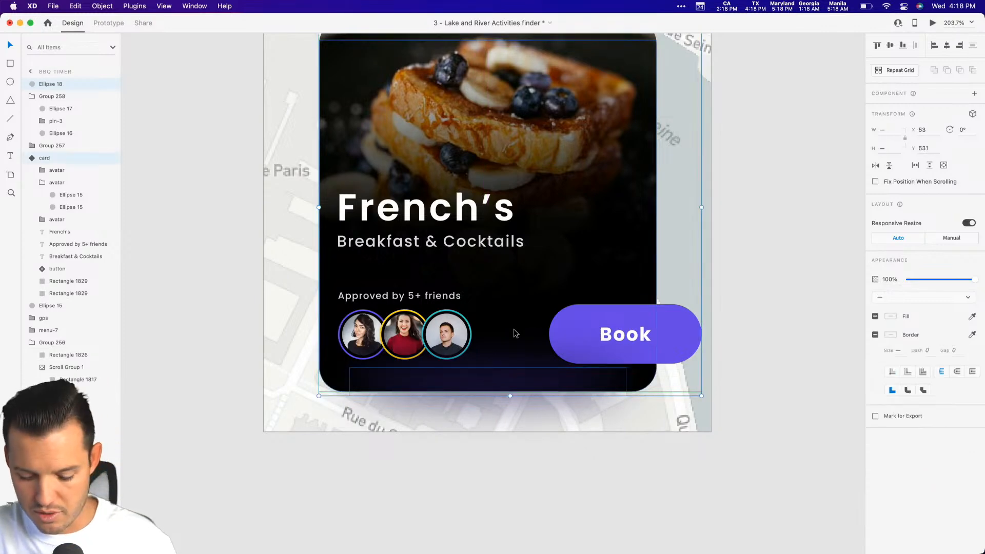
left_click(816, 303)
Fill the black navigation arrow on the map with the saved purple #6842EF and lower it to Y 78.62.
key("super+minus")
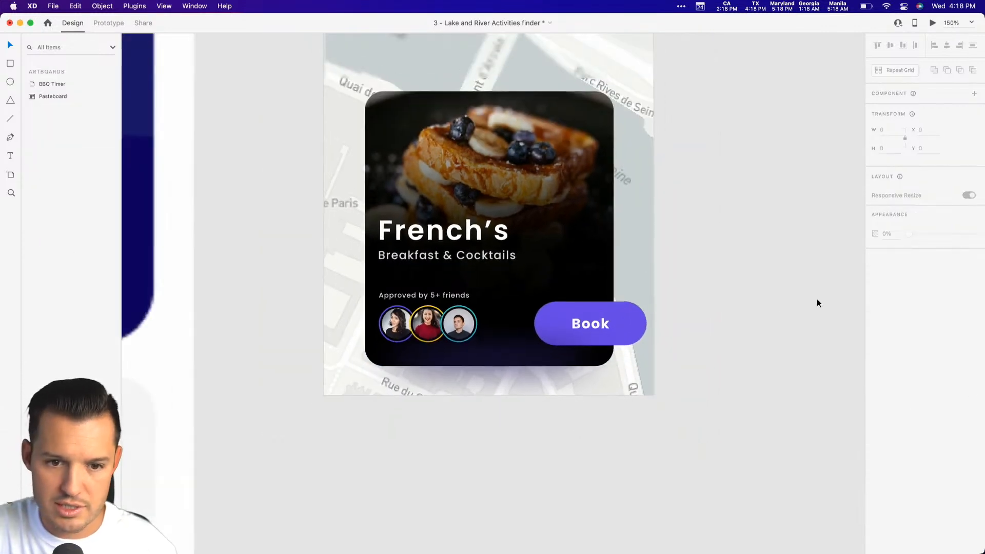
key("super+minus")
scroll(738, 354, "up", 5)
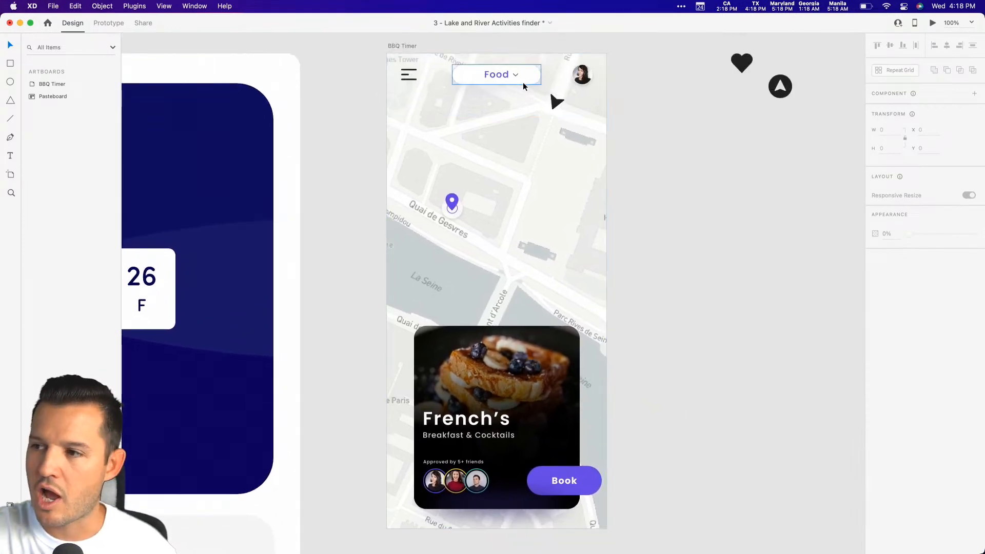
scroll(672, 226, "up", 1)
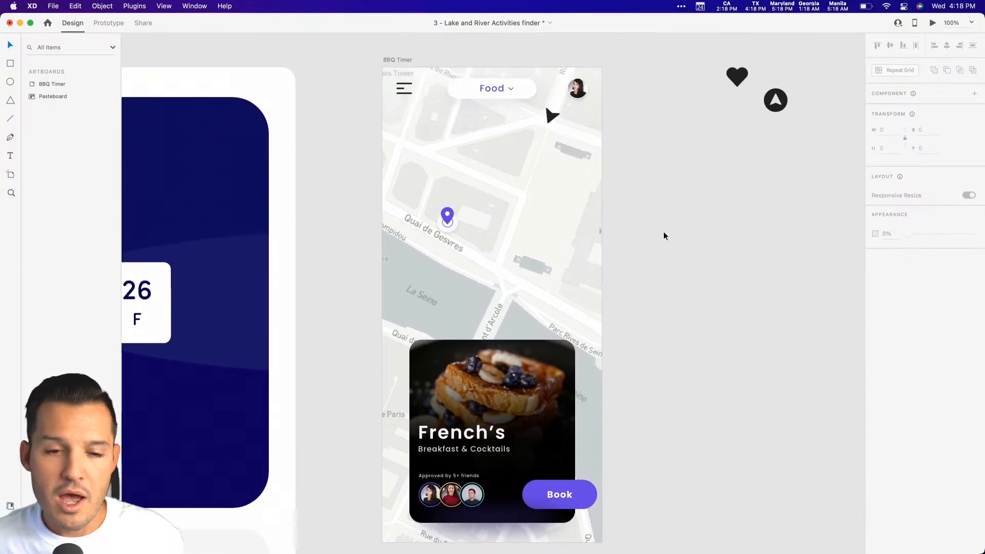
left_click(551, 114)
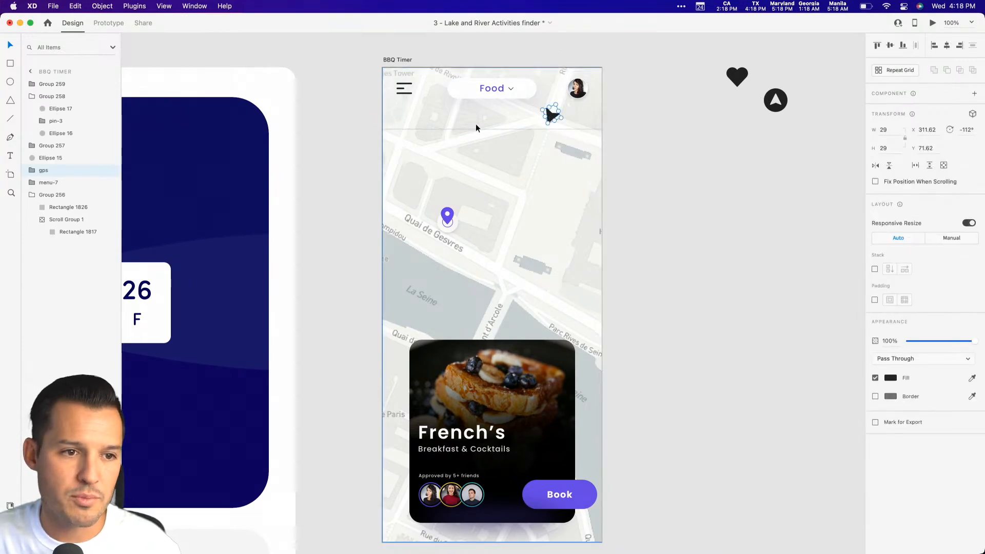
key("super+shift+y")
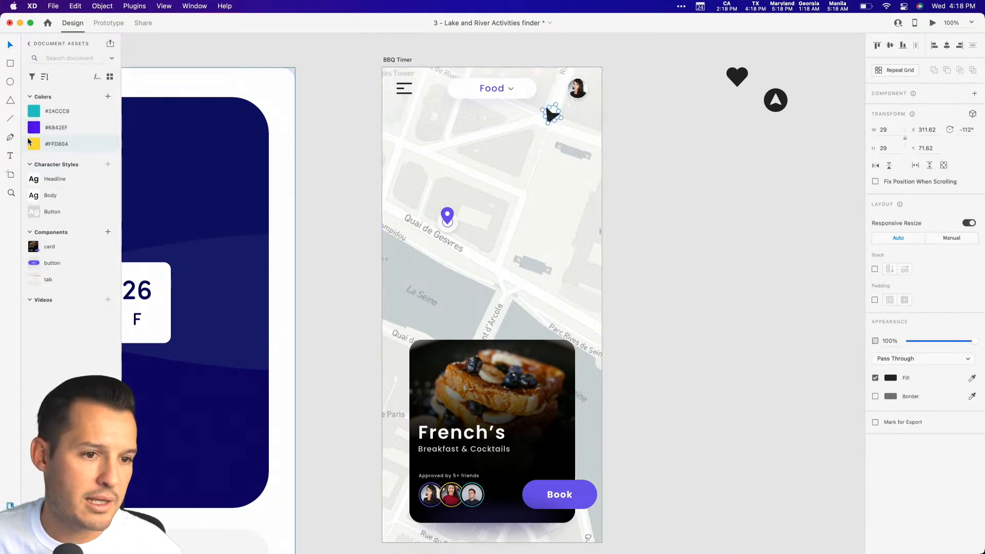
left_click(46, 128)
left_click(709, 178)
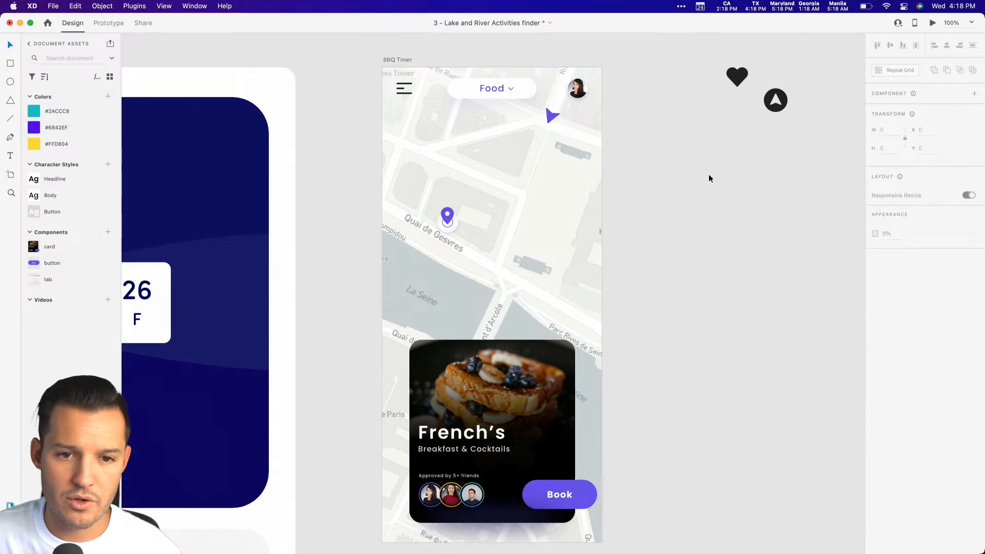
left_click(551, 118)
double_click(550, 122)
Trace an open Pen route from the arrow's tip along the streets, around the block past the artboard's edge, ending at the pin.
key("z")
left_click_drag(322, 51, 604, 135)
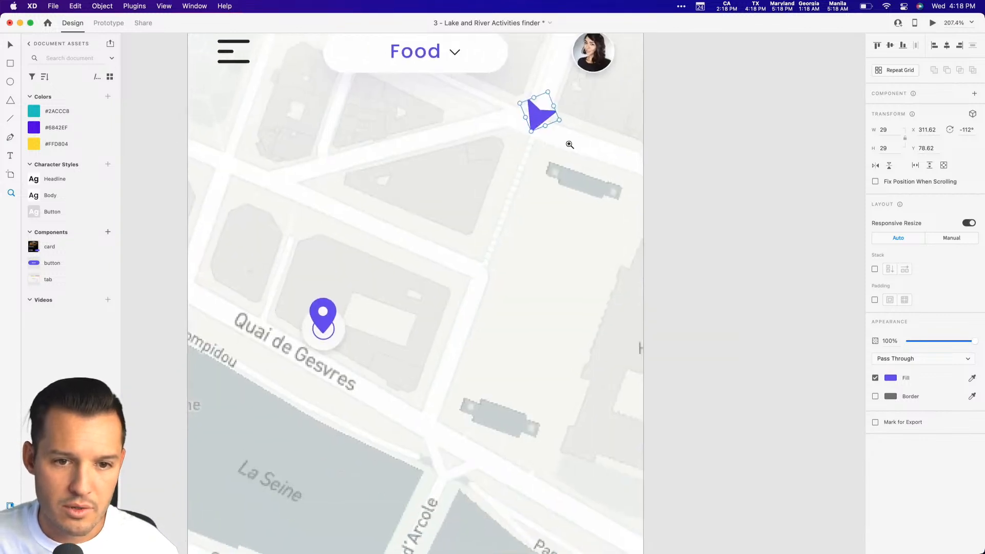
key("p")
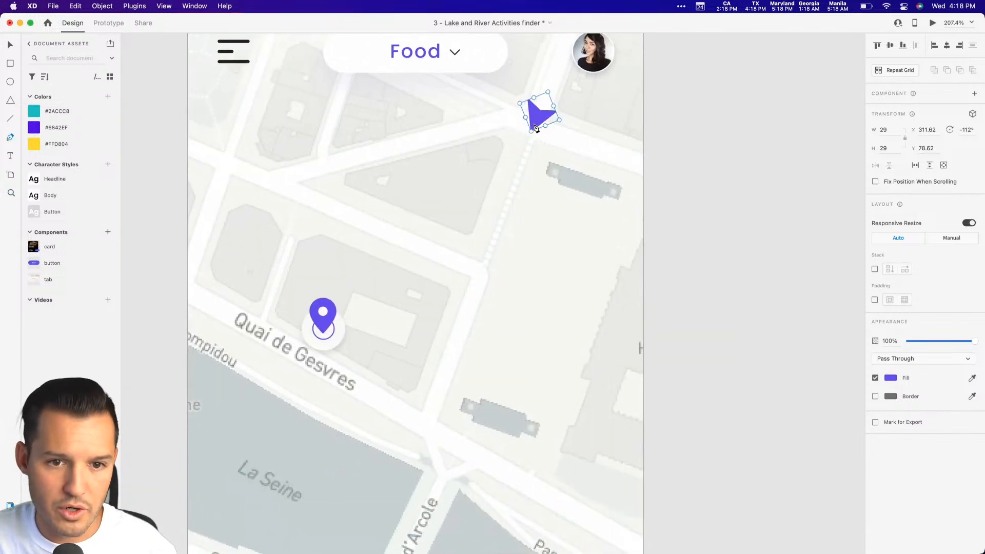
left_click(535, 128)
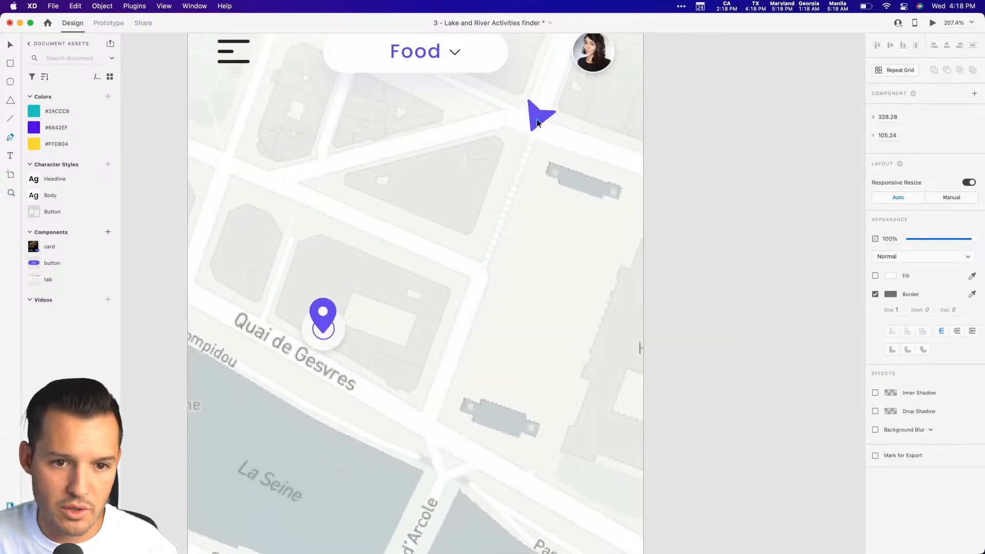
left_click(480, 271)
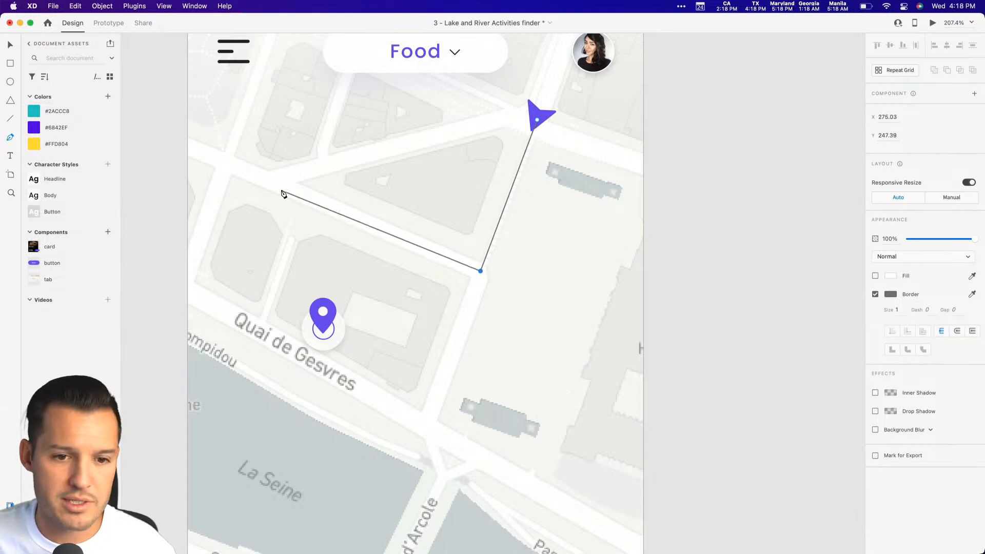
left_click(226, 166)
left_click(178, 285)
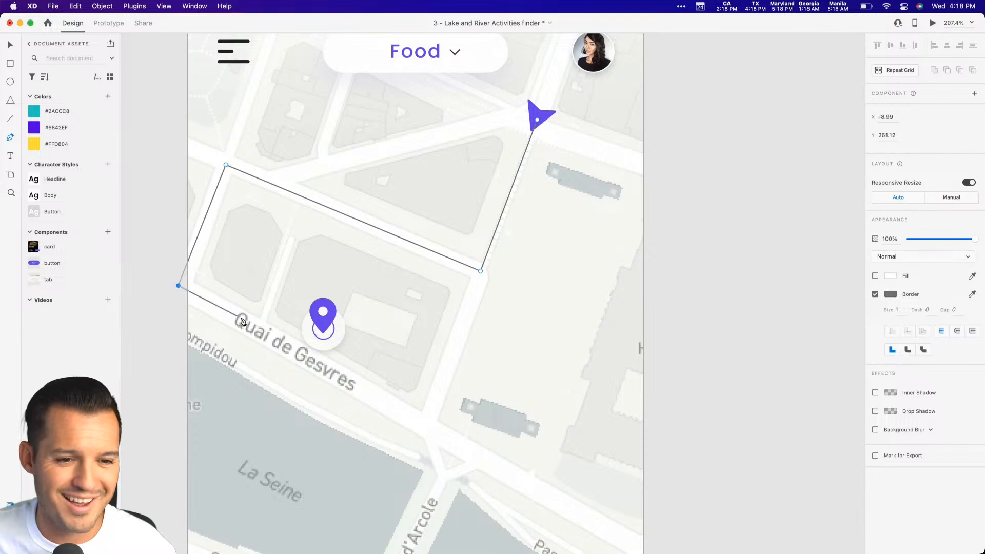
left_click(306, 360)
left_click(324, 330)
key("Escape")
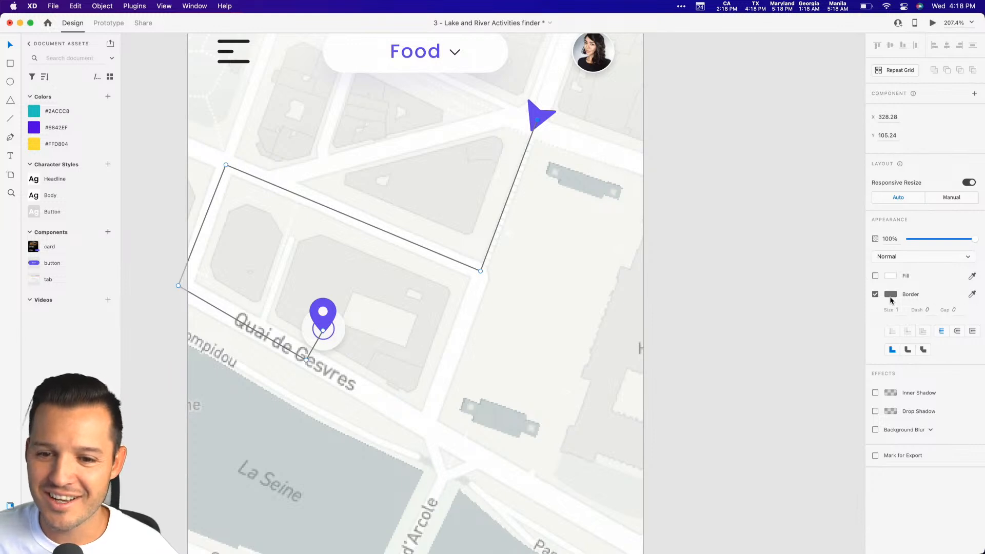
Apply the saved purple #6842EF as the route line's border color and set the border size to 4.
right_click(53, 126)
left_click(99, 142)
left_click(897, 310)
type("4")
key("Up")
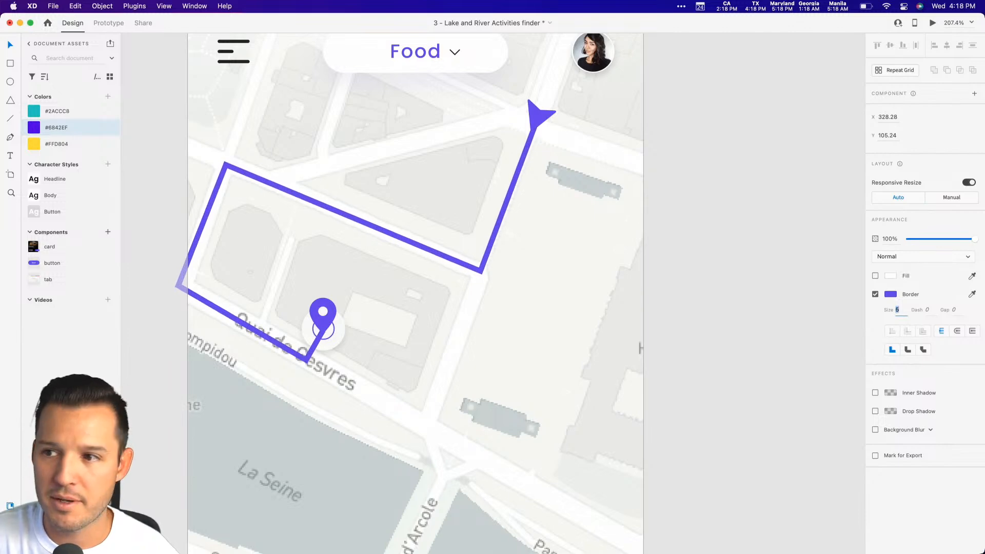
key("Down")
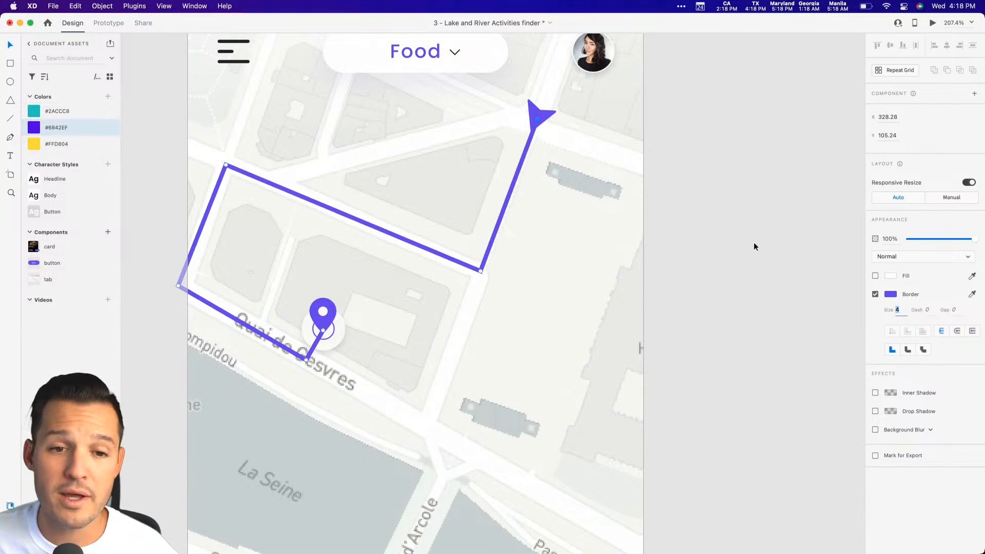
Convert the route line's stroke to an outline and give it a linear gradient fill starting at the navigation arrow.
left_click(100, 5)
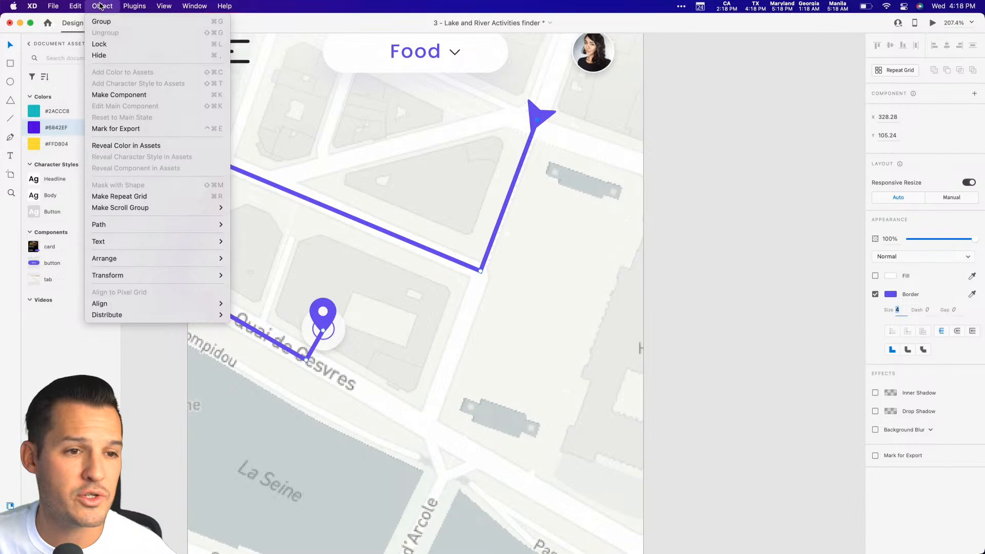
mouse_move(142, 228)
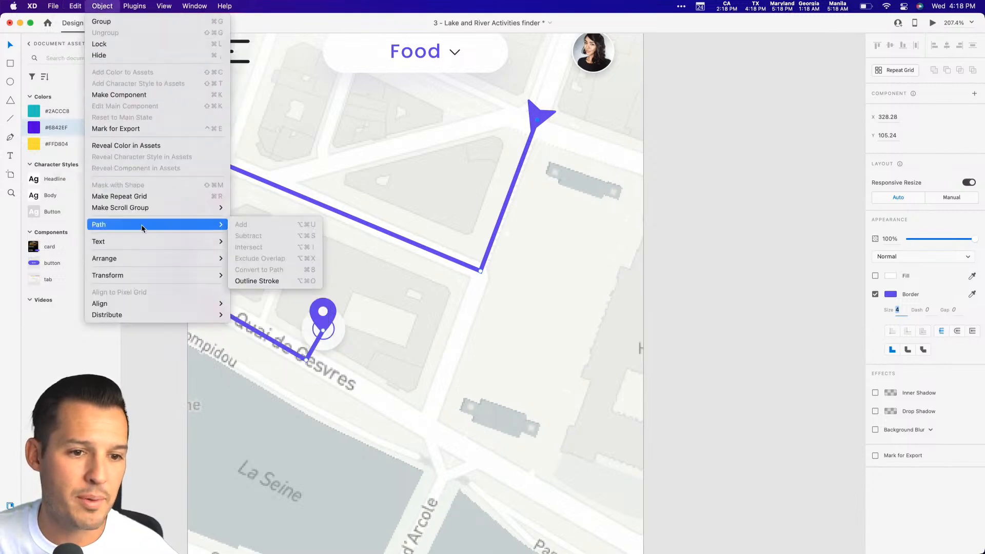
left_click(264, 281)
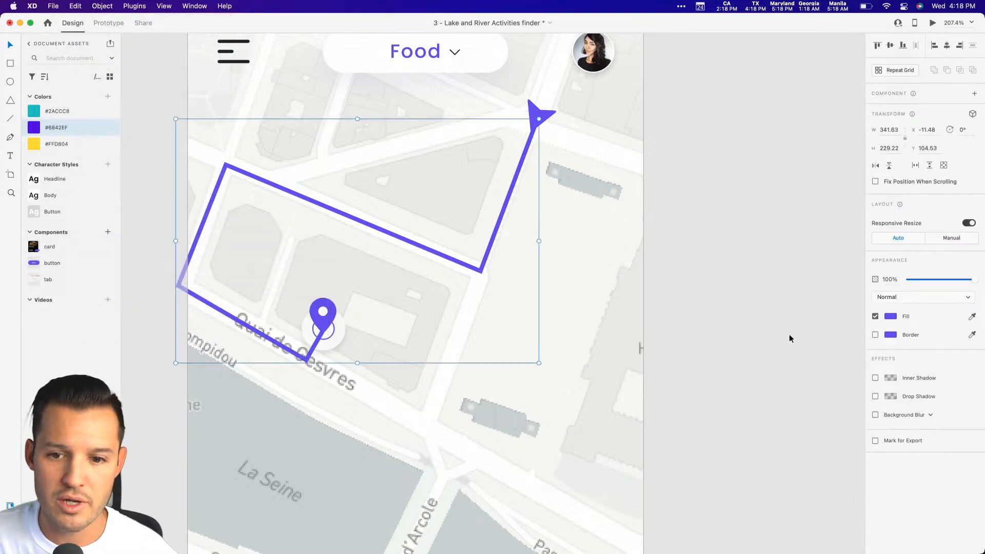
left_click(891, 316)
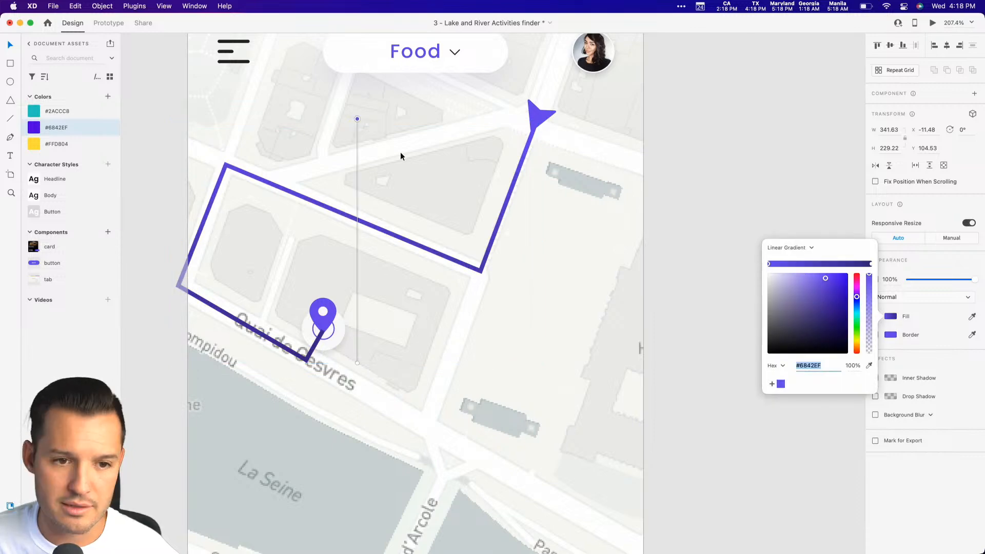
left_click_drag(357, 119, 538, 133)
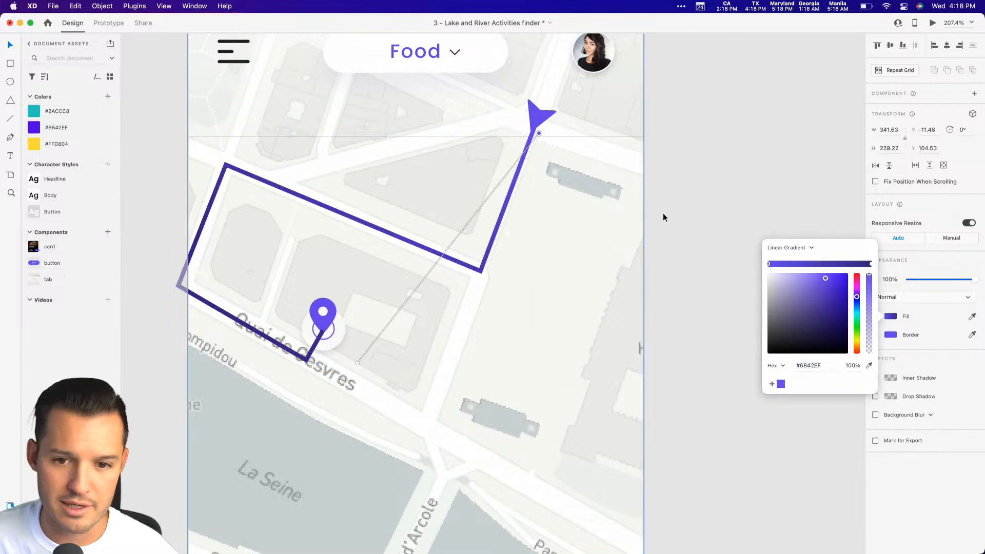
Try the saved teal #2ACCC8 on the route line as a solid fill and as the gradient's start color, undoing both.
left_click(35, 112)
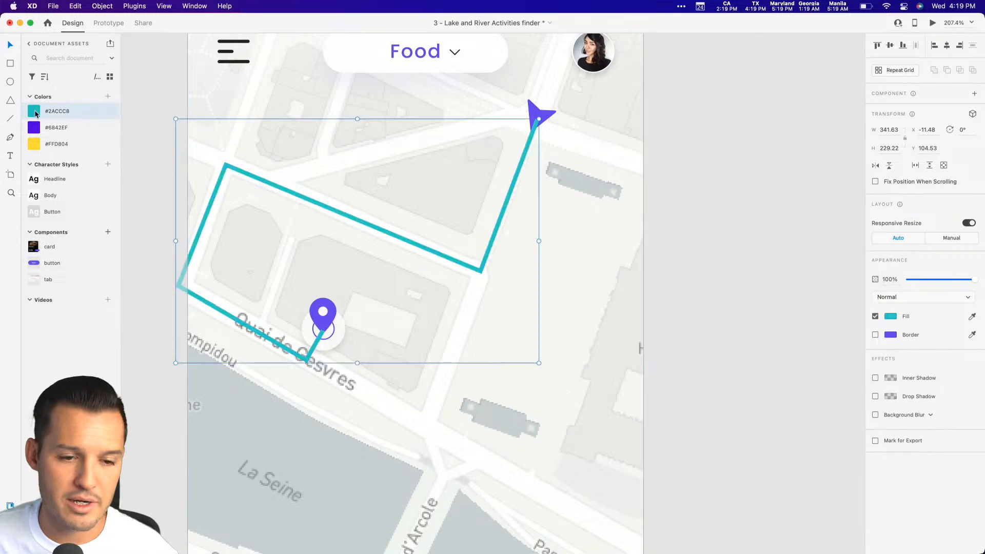
key("super+z")
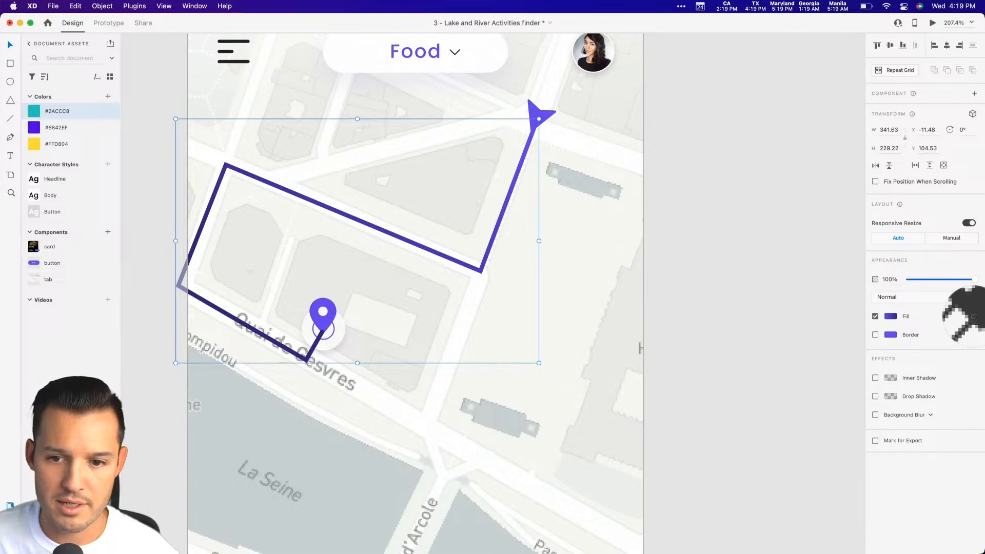
left_click(890, 317)
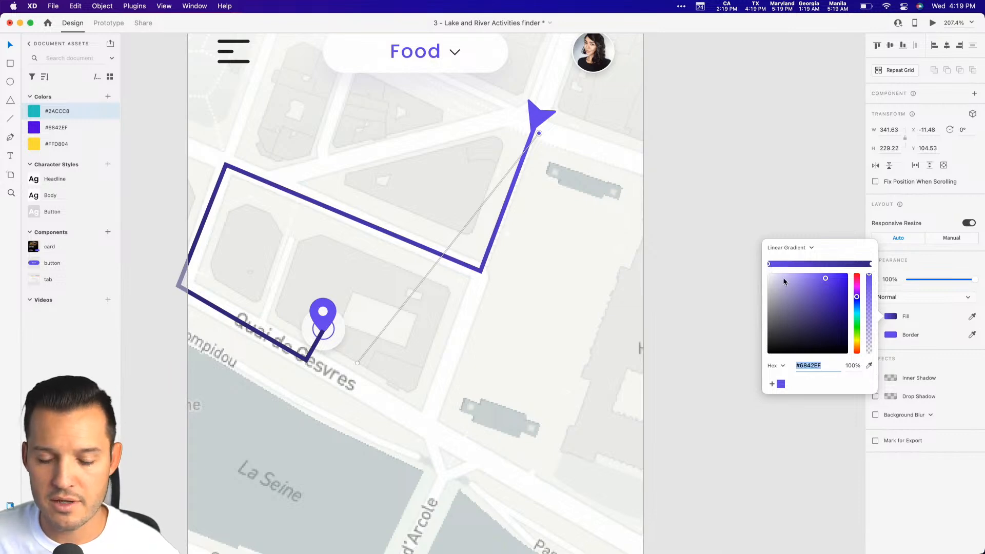
left_click(868, 365)
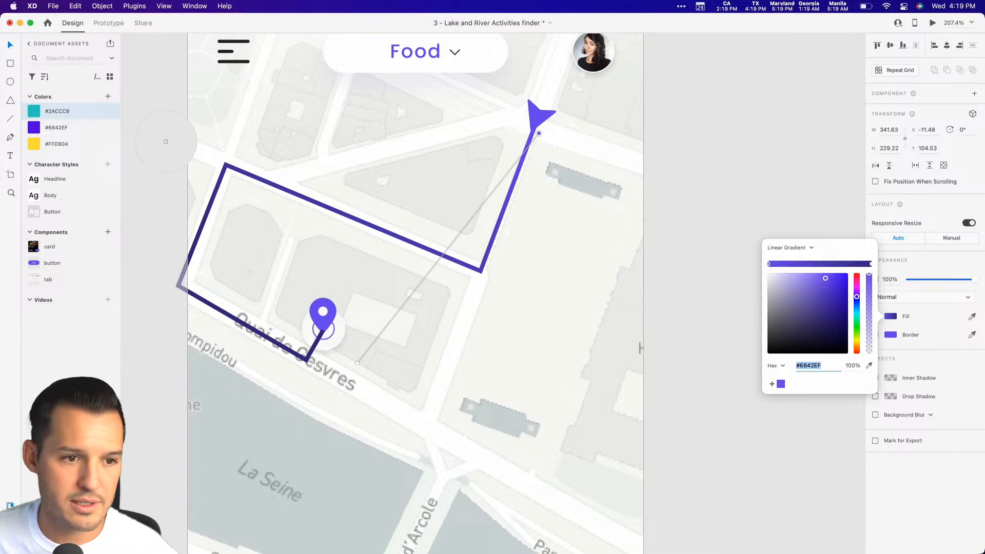
left_click(32, 111)
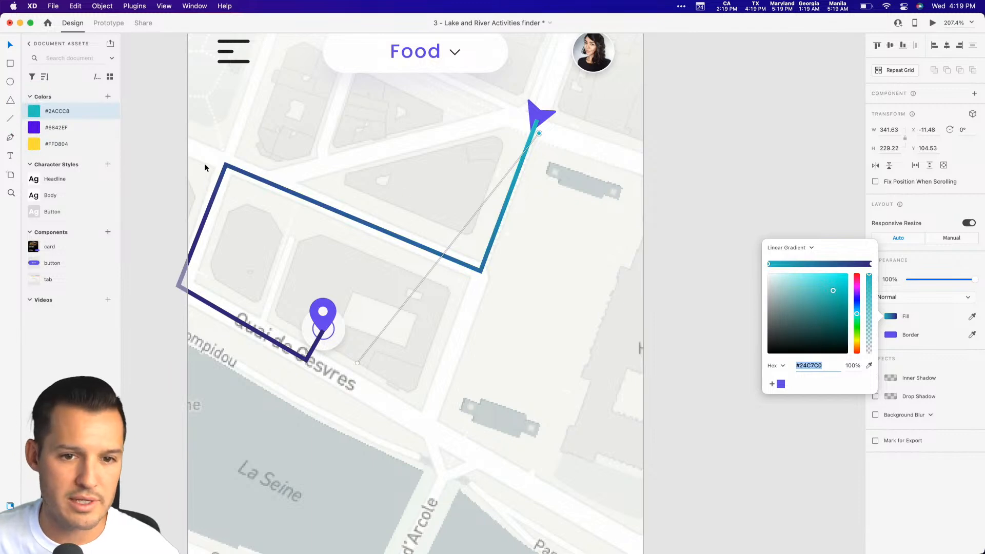
left_click(713, 174)
key("super+z")
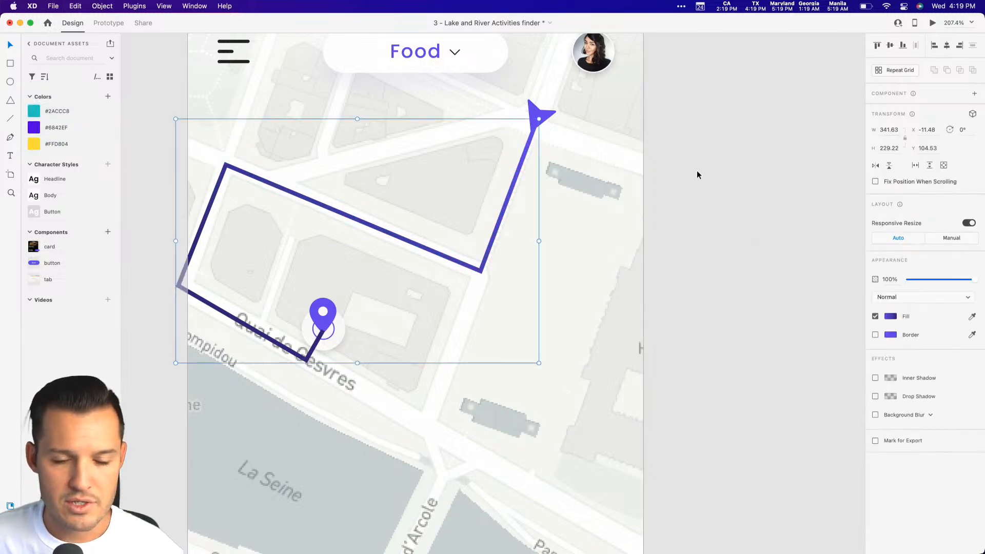
Add an extra stop near the start of the route's gradient and try the lighter purple #A794EA as the start color.
left_click(895, 317)
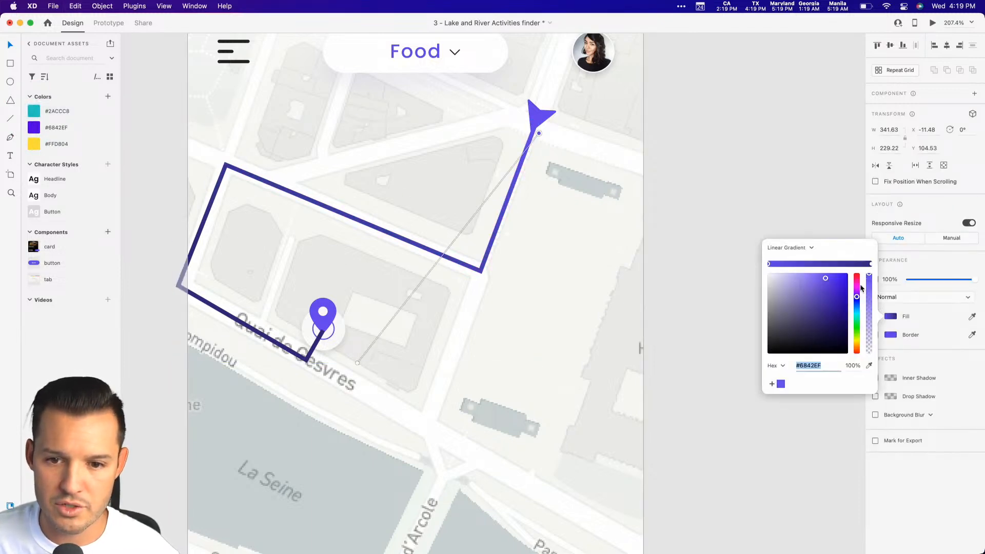
left_click(871, 266)
left_click(768, 264)
left_click(827, 264)
left_click_drag(827, 264, 790, 264)
left_click(770, 264)
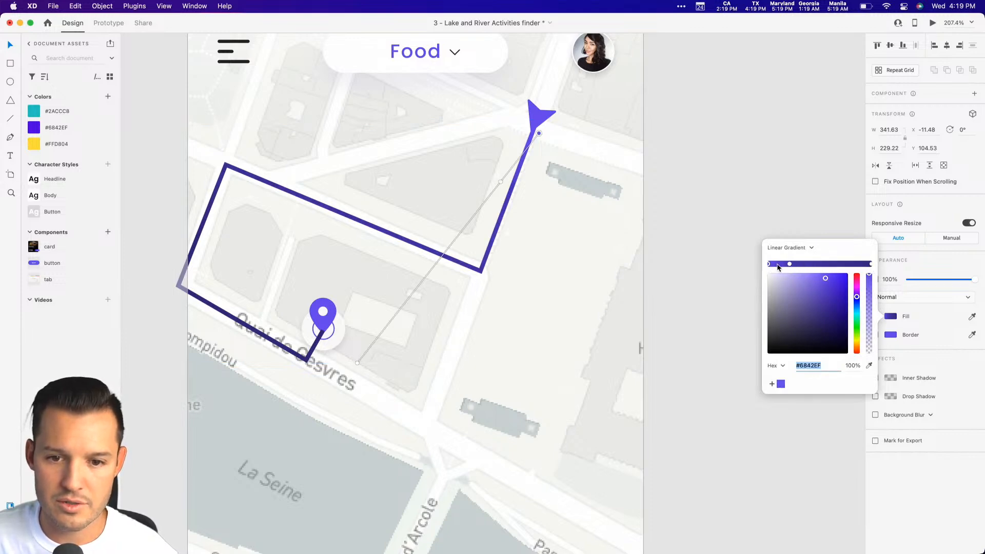
left_click(796, 280)
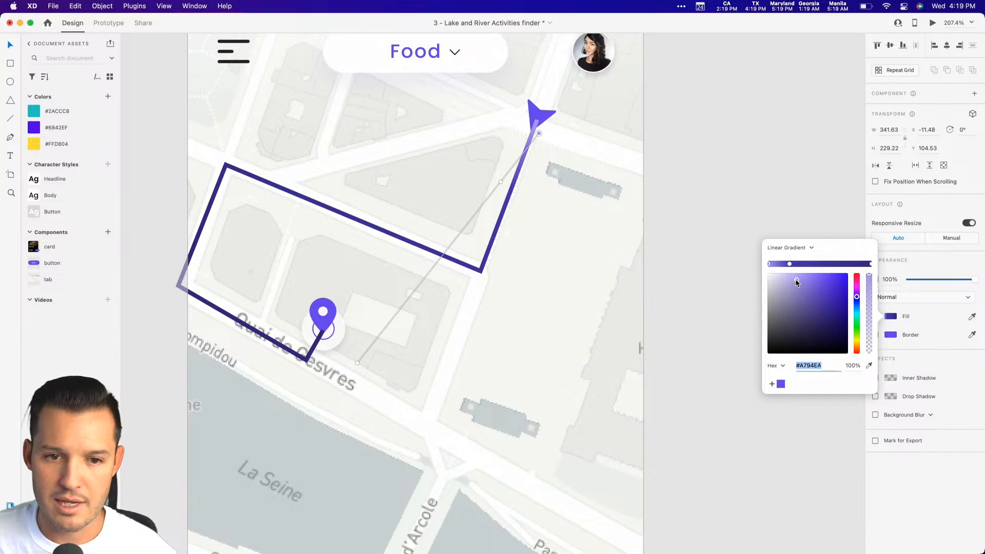
key("Escape")
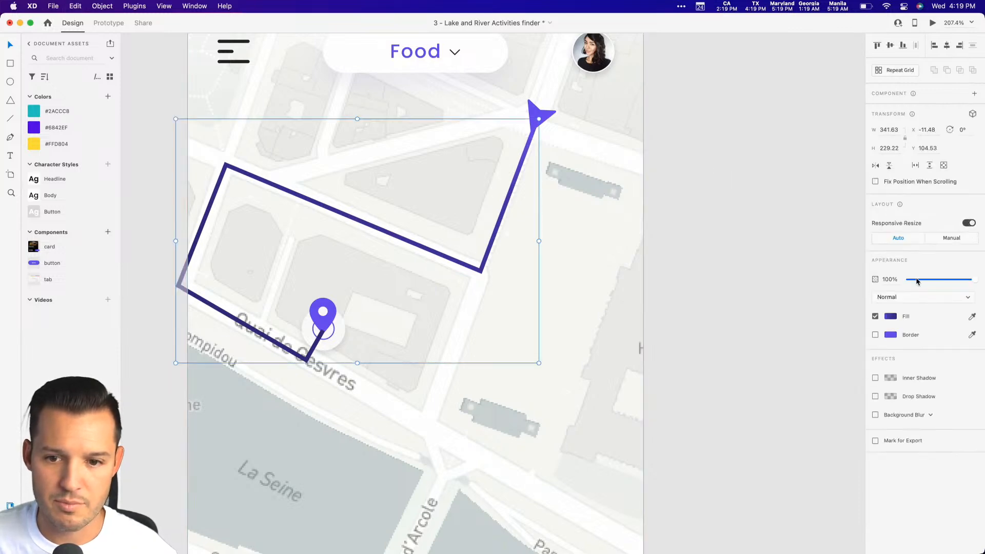
Reverse the route's gradient so it starts near the location pin and ends at the navigation arrow.
left_click(891, 318)
left_click_drag(538, 134, 291, 358)
left_click_drag(357, 361, 534, 132)
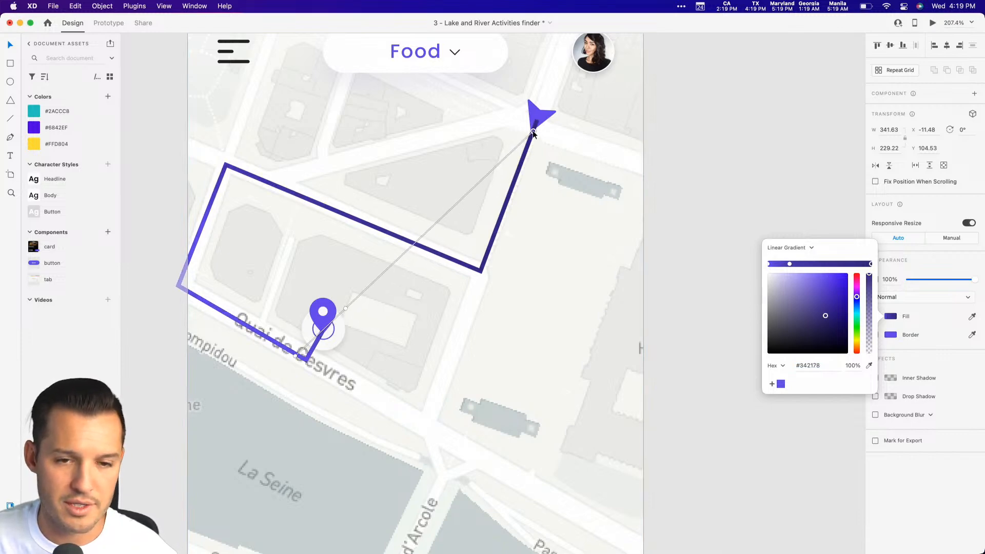
left_click(727, 104)
Send the route line behind the navigation arrow and the location pin marker in the layer order.
left_click(522, 164)
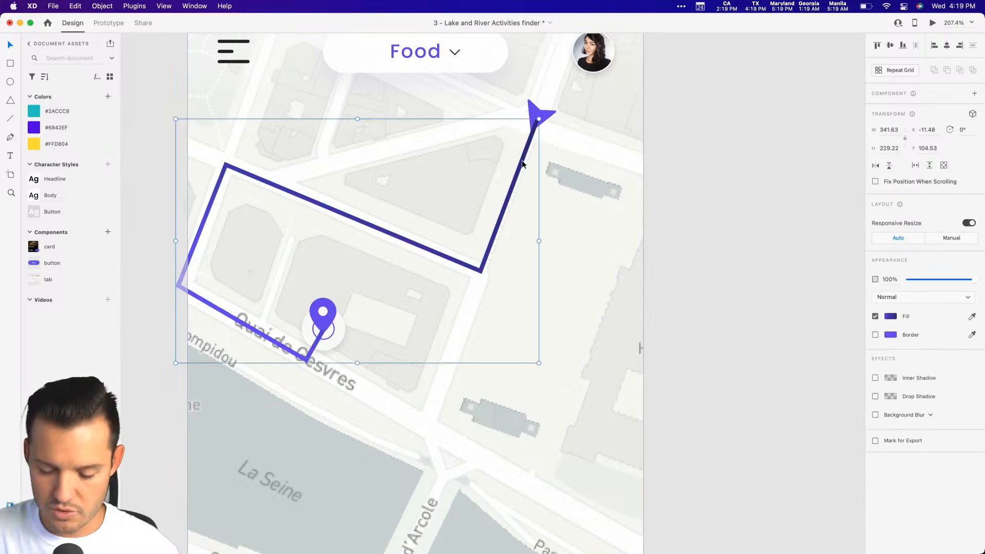
key("super+y")
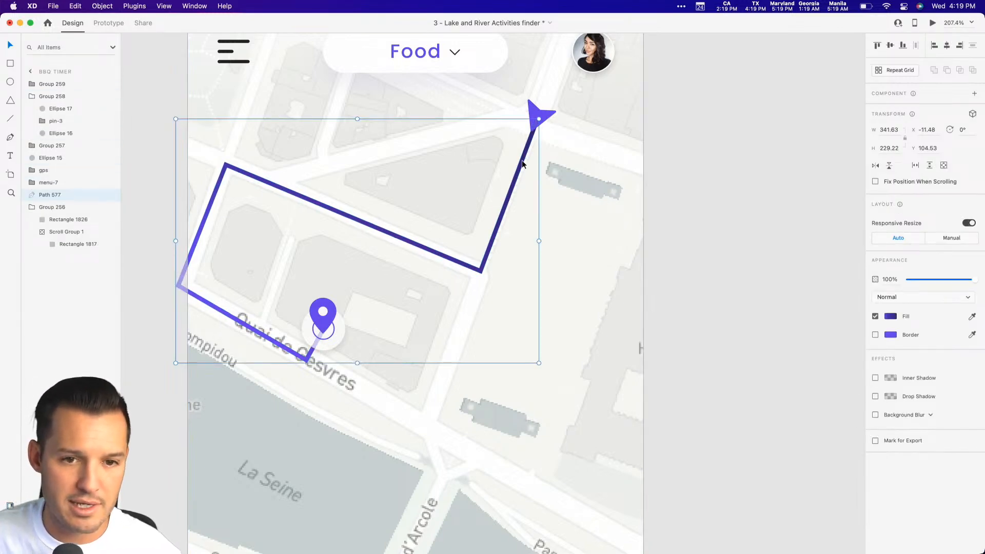
left_click(724, 185)
Edit the route path's end points to shorten the last segment so it stops just short of the pin's circle.
left_click(309, 363)
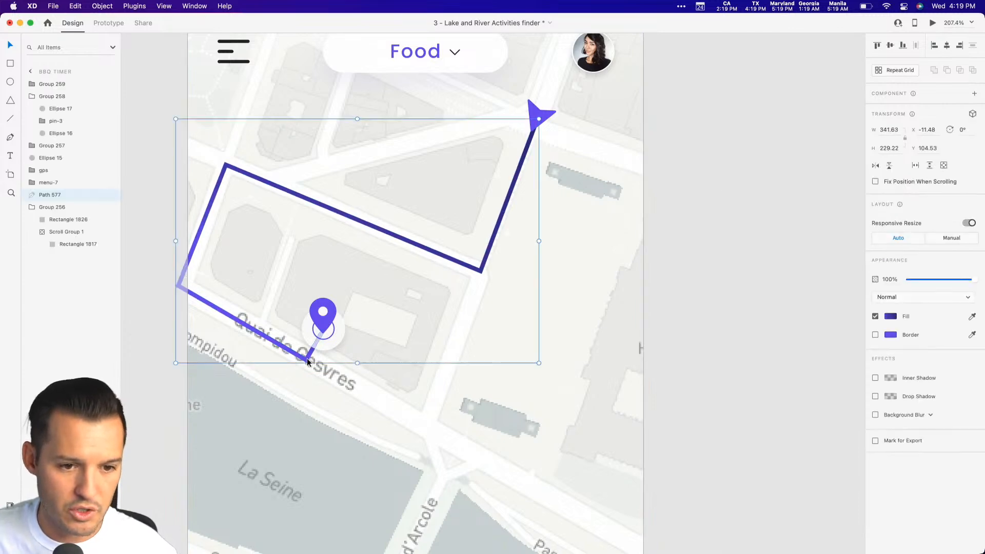
double_click(309, 362)
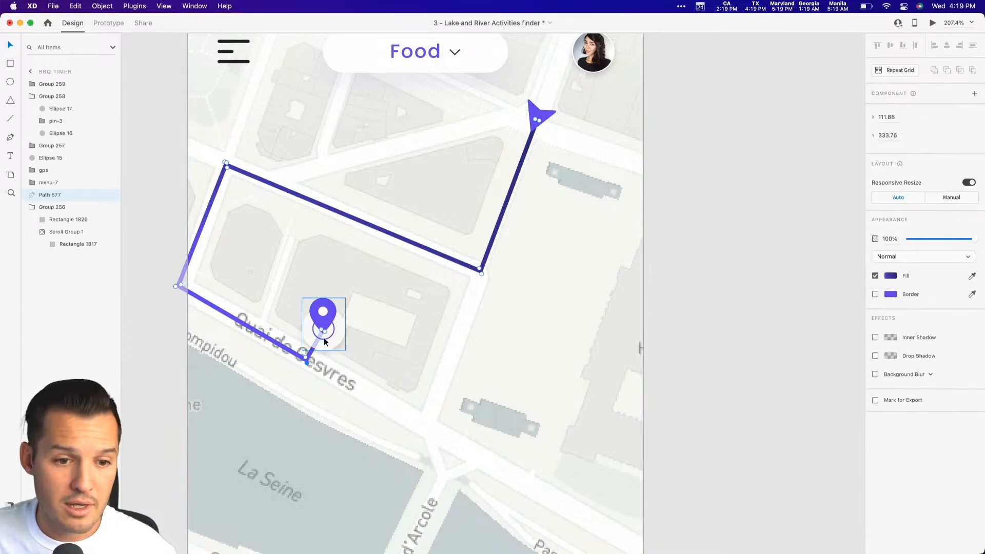
left_click_drag(324, 335, 314, 351)
key("Escape")
left_click(723, 296)
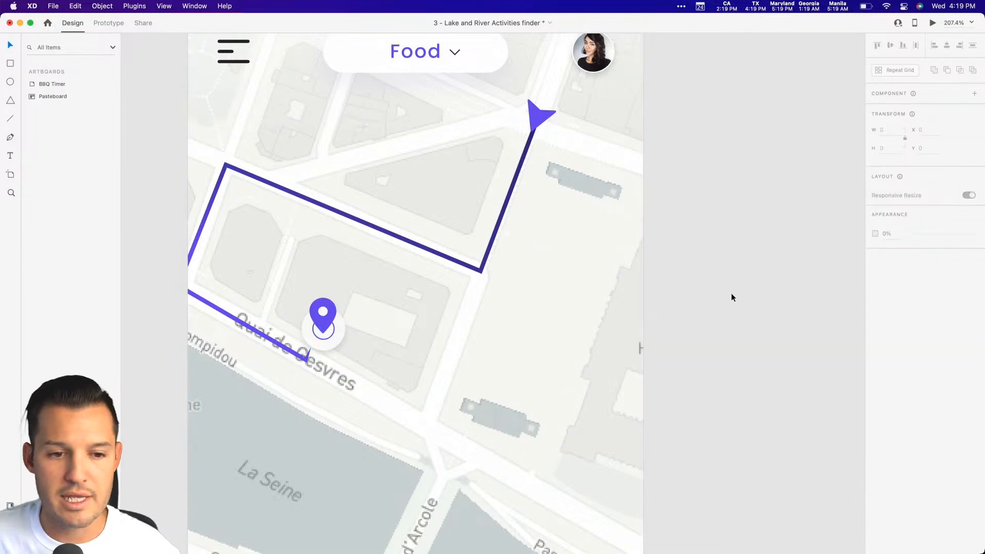
Duplicate the French's food card onto the pasteboard beside the artboard, aligned with the original.
key("super+minus")
key("super+minus")
key("super+minus")
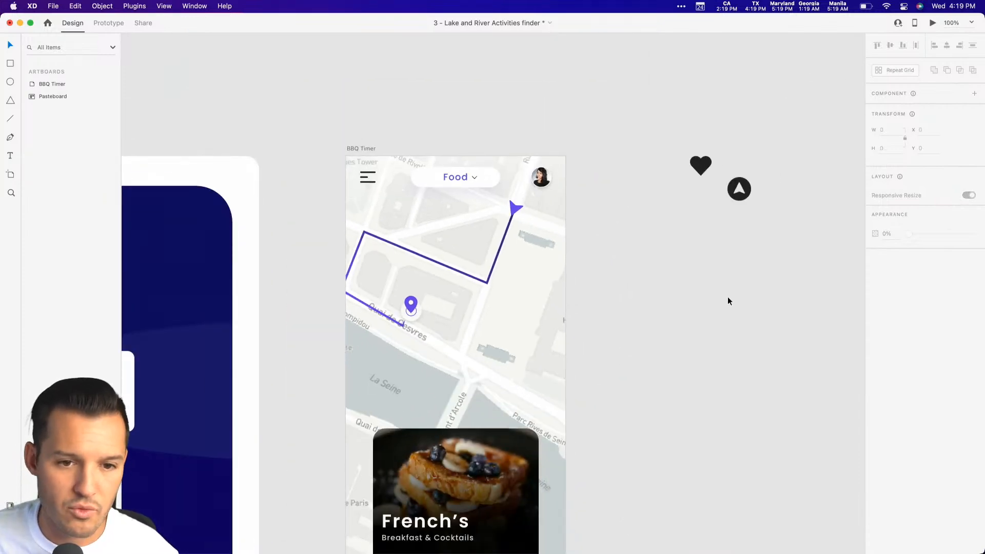
left_click_drag(728, 291, 690, 195)
scroll(690, 200, "up", 2)
scroll(690, 200, "left", 2)
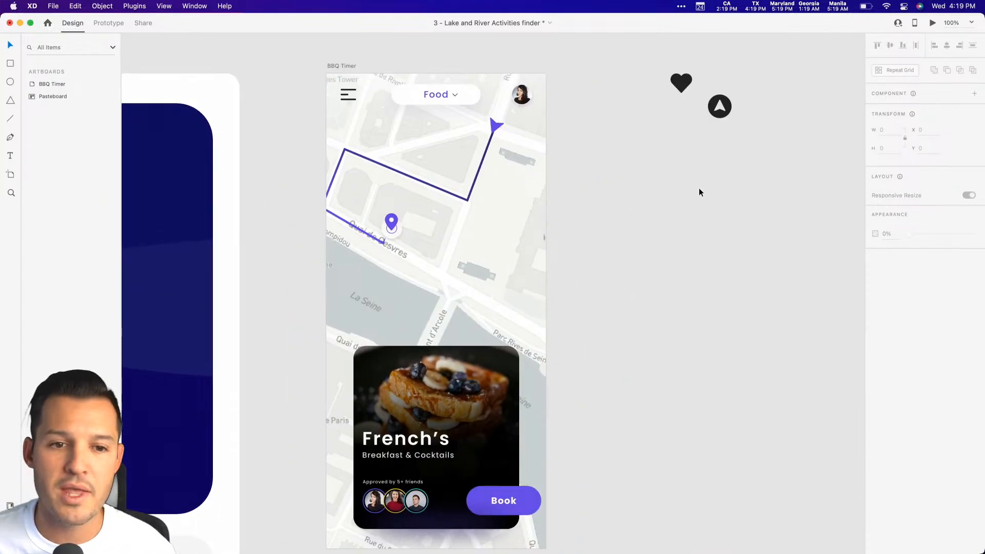
scroll(461, 287, "down", 10)
scroll(462, 287, "right", 3)
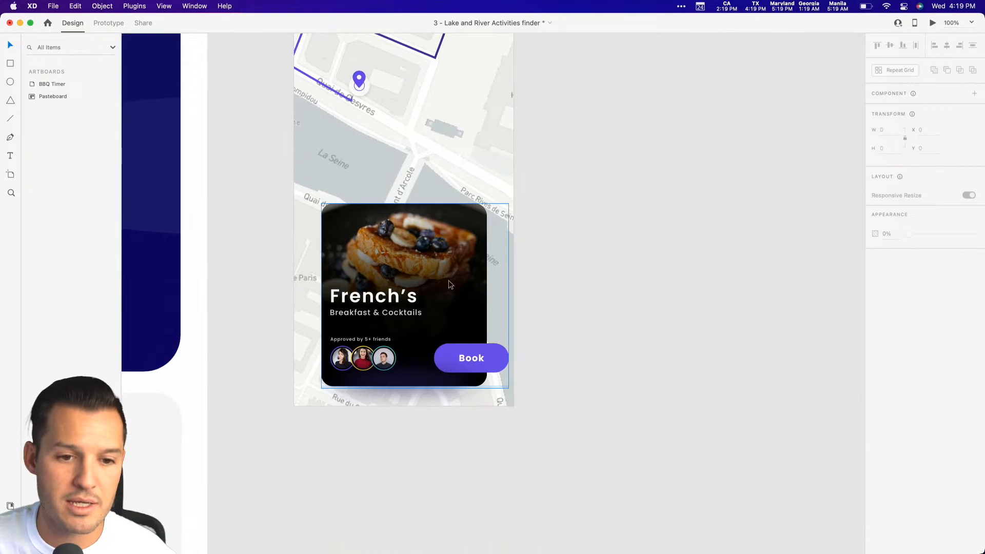
left_click(407, 288)
left_click_drag(411, 277, 673, 269)
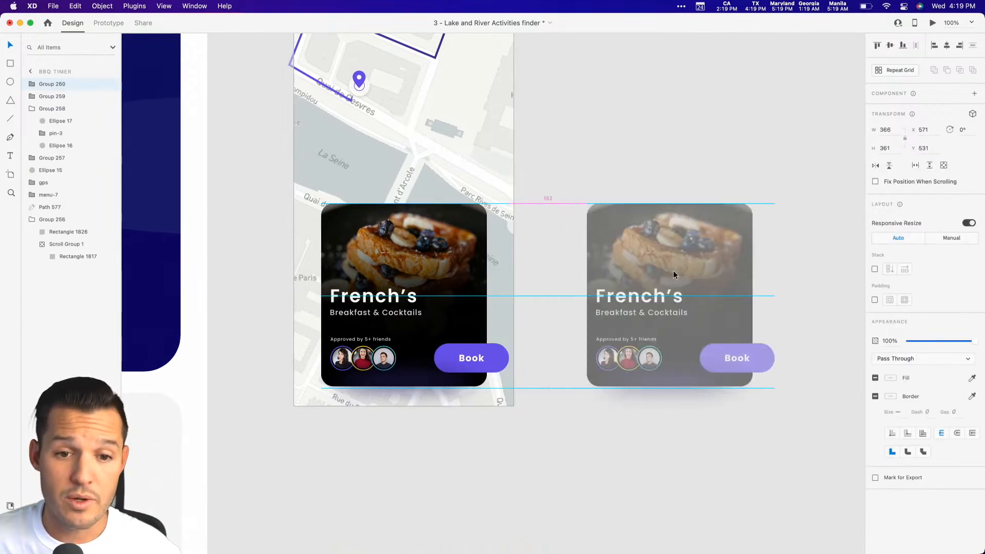
Duplicate the pasteboard card twice more to form a horizontal row of three and group the cards.
scroll(454, 268, "right", 8)
left_click_drag(454, 268, 636, 278)
scroll(636, 278, "right", 5)
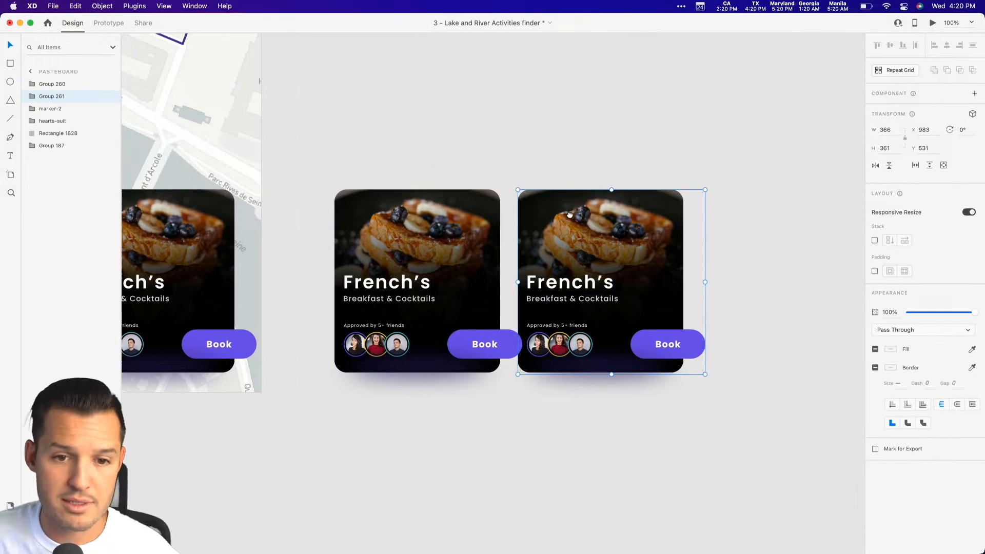
left_click_drag(535, 250, 696, 262)
left_click_drag(728, 148, 391, 318)
key("super+g")
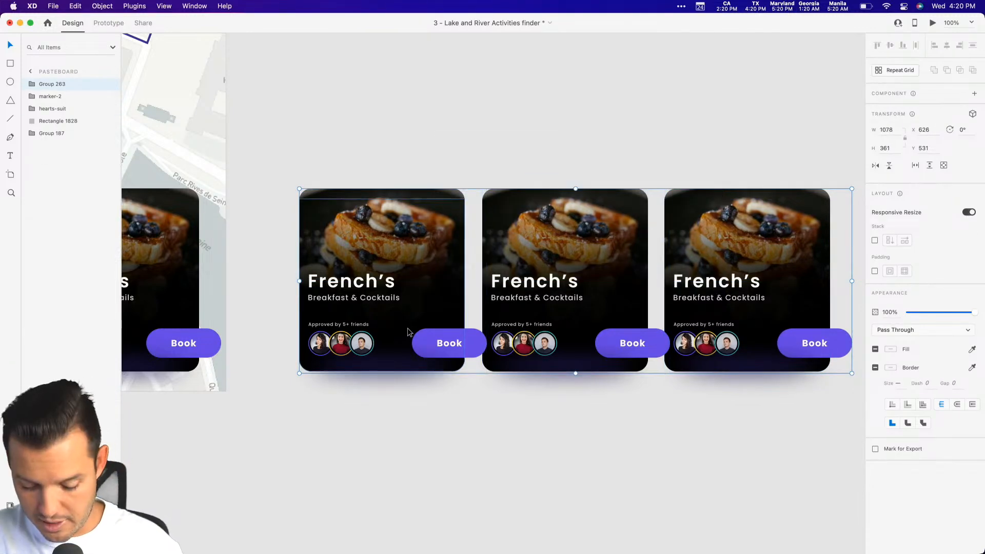
Cut the three-card group and paste it in place of the artboard's single card, at about X 38, Y 544.
key("super+x")
scroll(314, 297, "left", 7)
left_click(504, 292)
key("Delete")
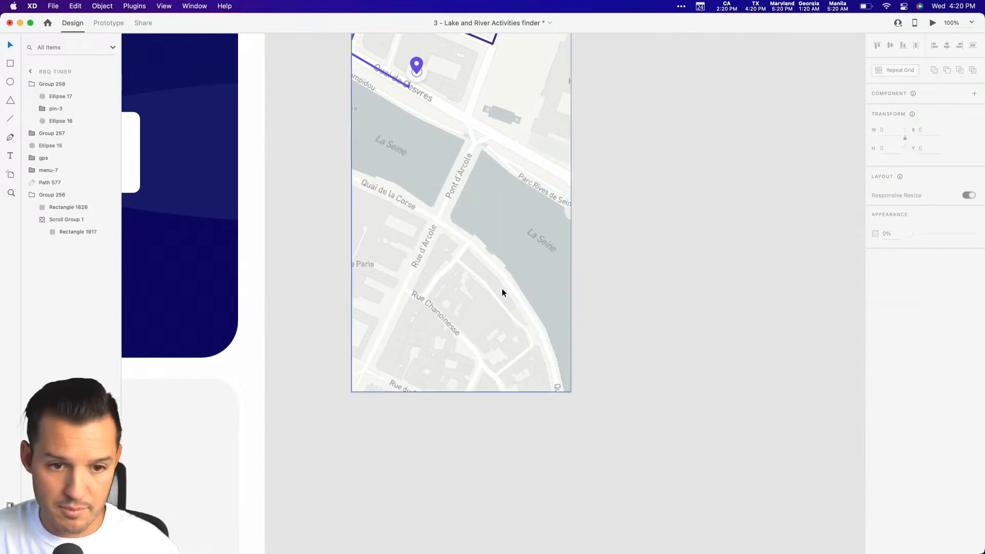
key("super+v")
left_click_drag(290, 213, 479, 290)
left_click(633, 158)
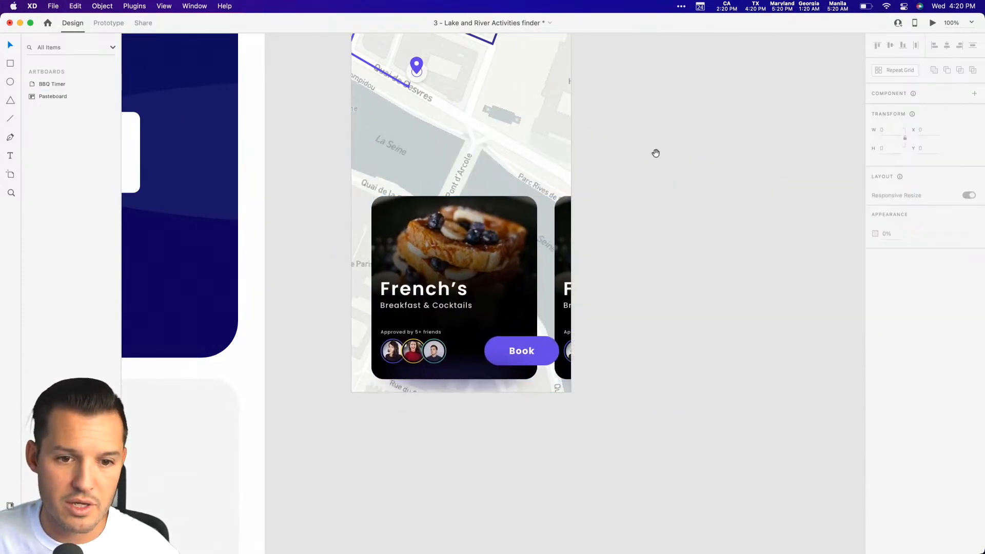
left_click_drag(667, 121, 677, 193)
left_click_drag(447, 379, 450, 379)
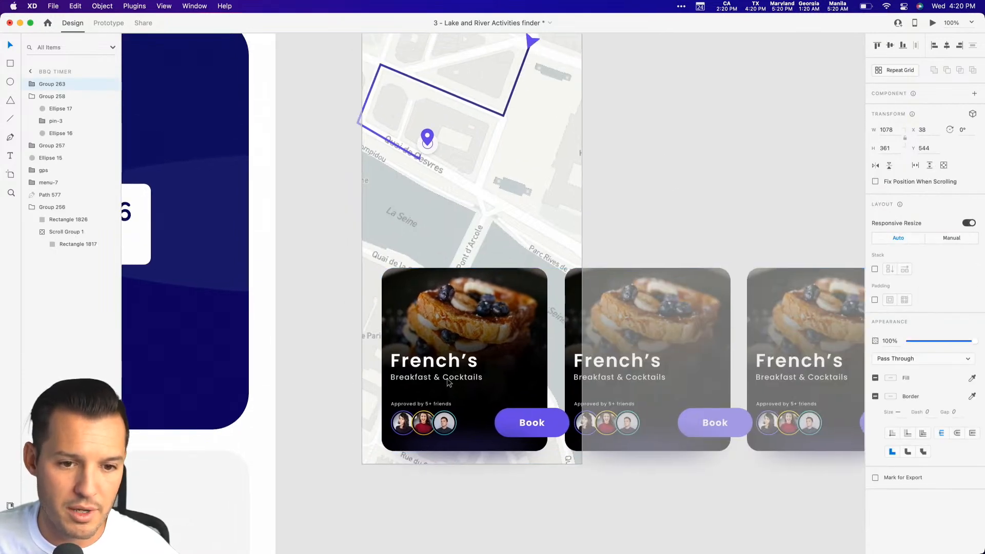
left_click(589, 238)
Move the heart and round navigation icons higher on the pasteboard, placing them side by side above the artboard's level.
mouse_move(674, 127)
left_mouse_down()
mouse_move(650, 249)
mouse_move(639, 210)
mouse_move(613, 202)
left_mouse_up()
key("super+minus")
left_click_drag(673, 172, 590, 110)
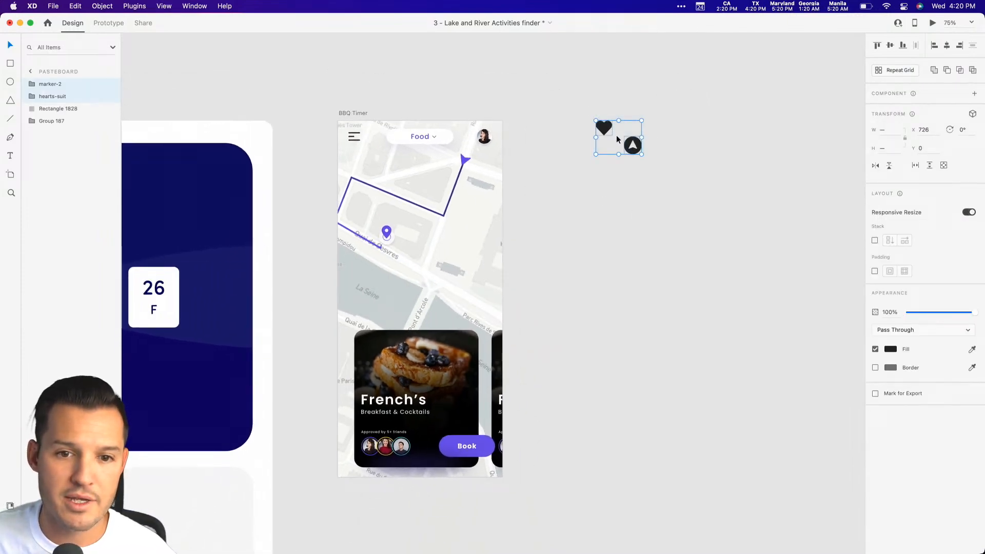
mouse_move(631, 144)
left_mouse_down()
mouse_move(613, 58)
mouse_move(597, 42)
left_mouse_up()
left_click(714, 155)
left_click_drag(633, 154, 627, 50)
mouse_move(604, 136)
left_mouse_down()
mouse_move(603, 39)
mouse_move(602, 85)
left_mouse_up()
left_click(685, 176)
Preview the BBQ Timer artboard to examine the map, route and cards, and close the preview.
left_click(359, 153)
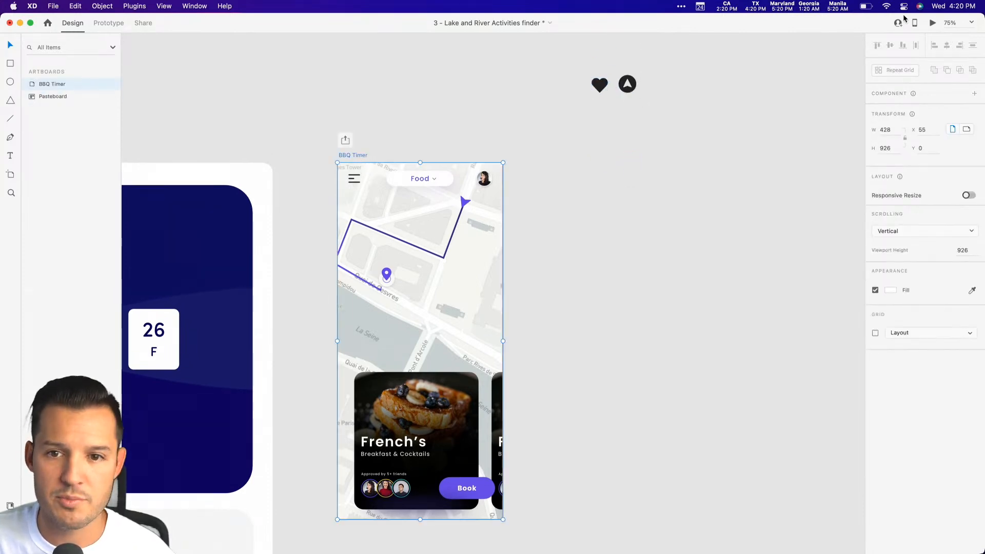
left_click(933, 23)
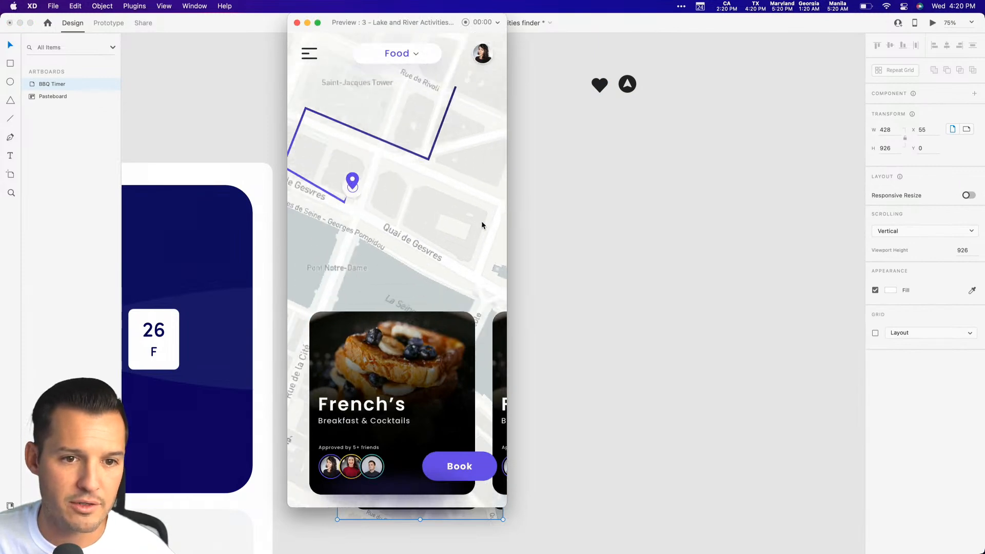
left_click(298, 23)
Move the navigation arrow's gps layer to the top of the BBQ Timer artboard's layer order.
left_click(547, 257)
left_click(463, 201)
left_click_drag(50, 174, 56, 81)
left_click(252, 100)
Give the navigation arrow on the BBQ Timer map a white outer border of size 3.
left_click_drag(320, 140, 314, 90)
key("z")
left_click_drag(311, 109, 590, 283)
left_click_drag(689, 257, 793, 228)
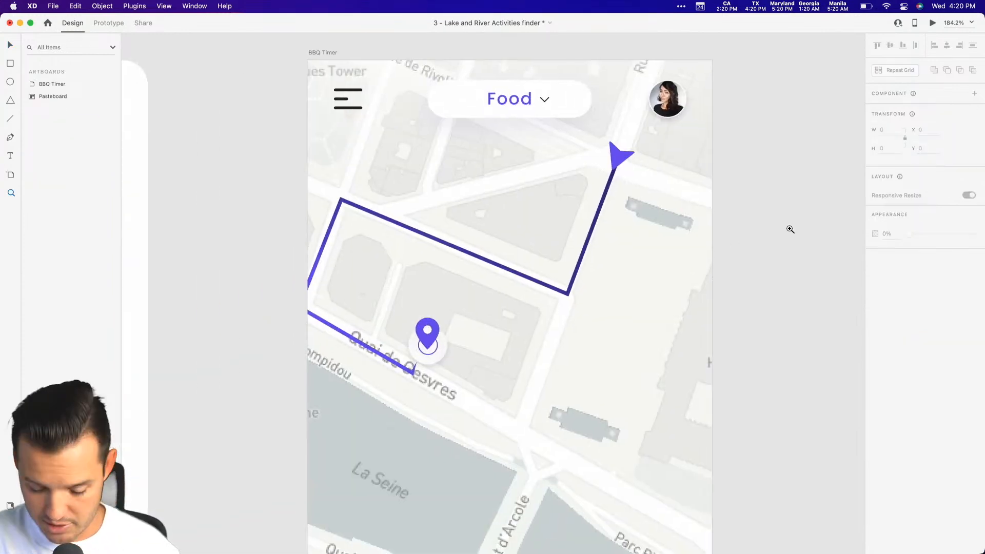
left_click(615, 162)
left_click(875, 396)
left_click(890, 396)
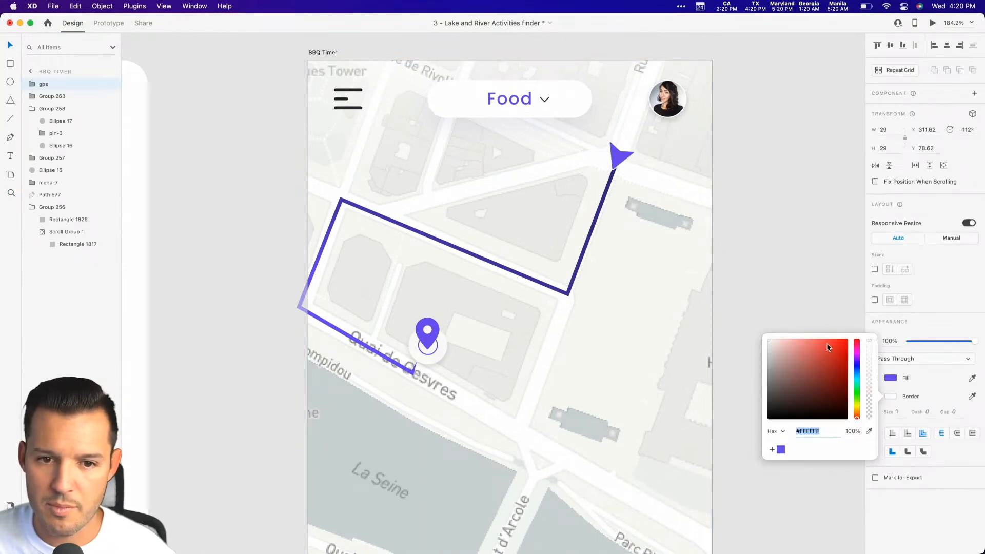
left_click(908, 435)
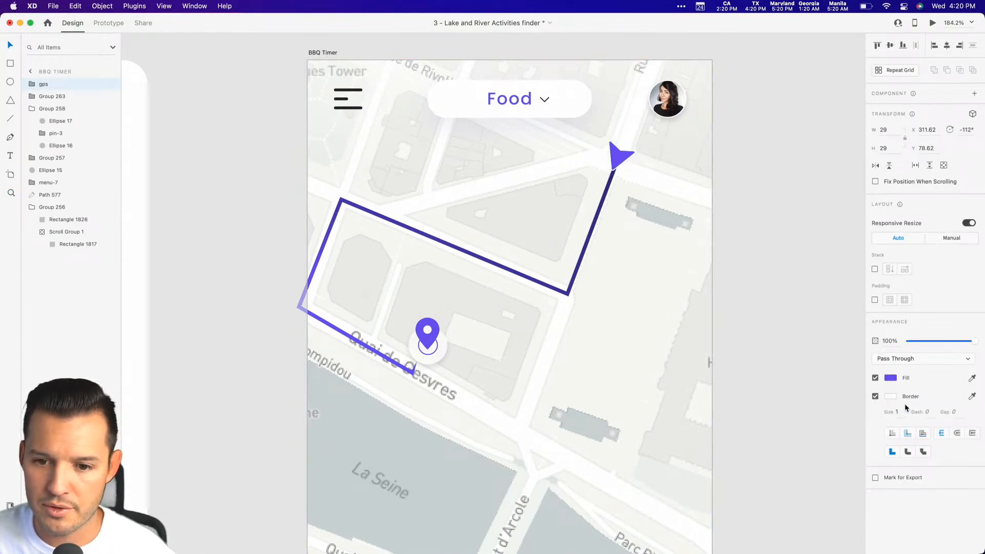
left_click(897, 412)
type("3")
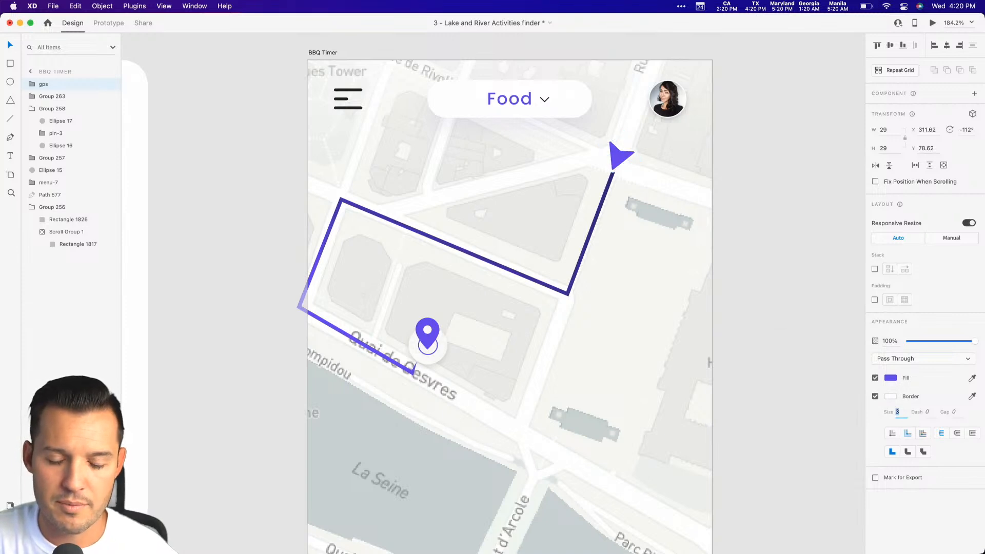
Preview the BBQ Timer artboard to check the navigation arrow against the scrolling map, and close the preview.
left_click(788, 282)
scroll(780, 297, "up", 1)
left_click(314, 58)
left_click(933, 24)
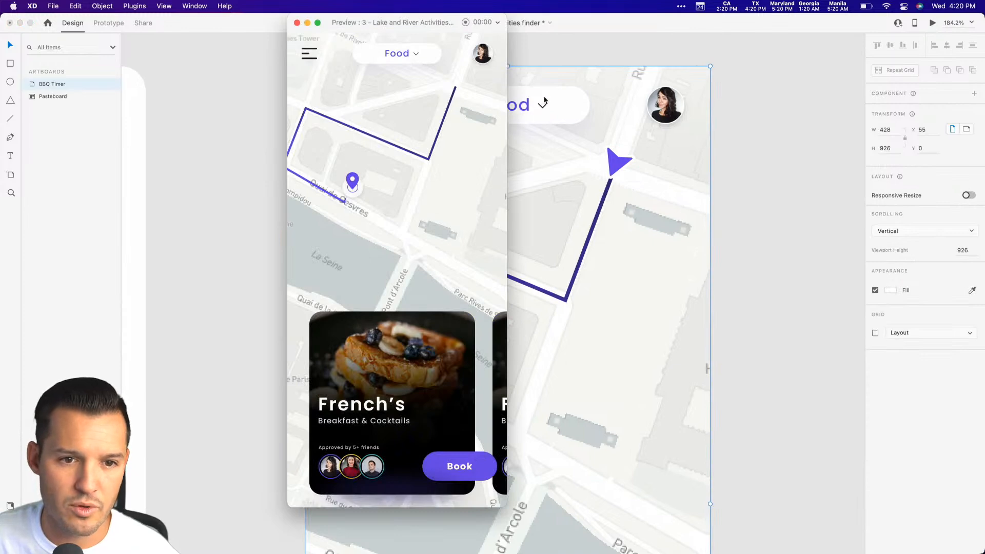
left_click(297, 22)
Collapse the Group 256 layer and toggle its visibility to check what it contains.
left_click(649, 254)
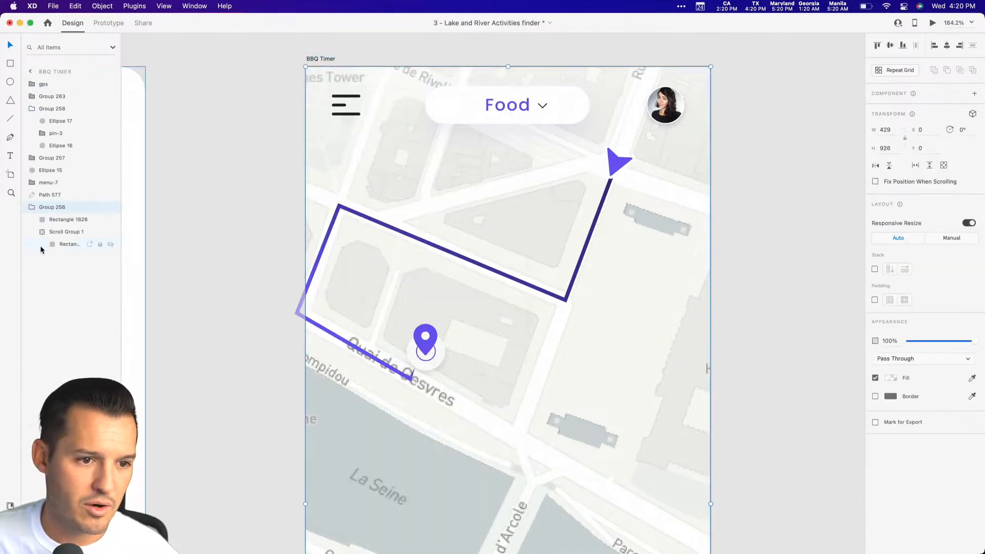
left_click(29, 208)
left_click(110, 207)
left_click(109, 207)
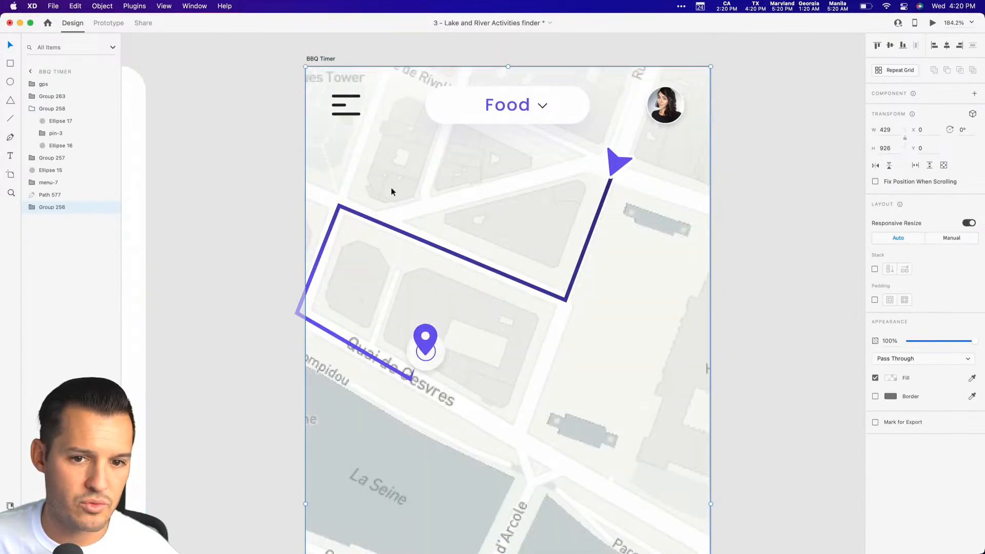
Try grouping the navigation arrow and location pin with Group 256, and ungroup them again.
left_click(460, 256)
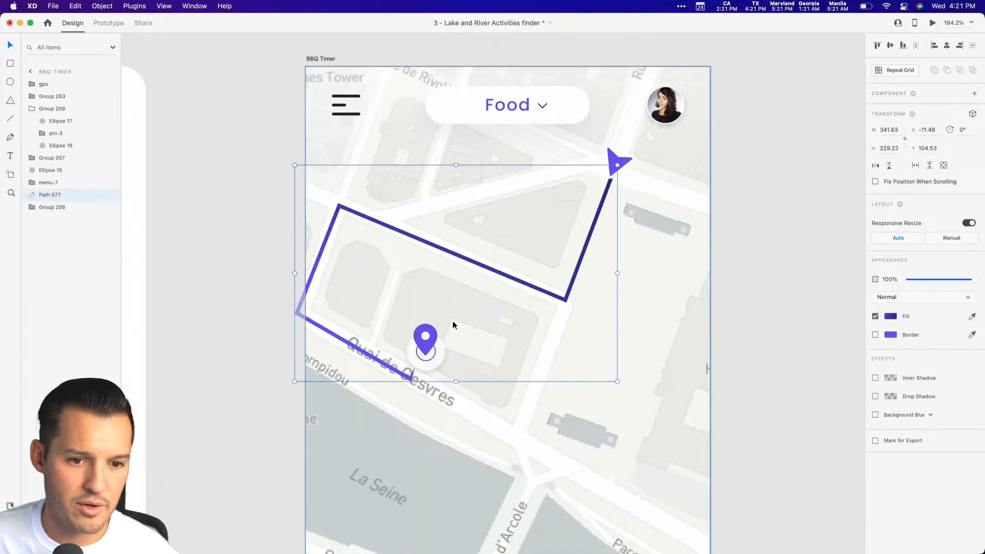
left_click(424, 365)
left_click(386, 367, "shift")
left_click(616, 167, "shift")
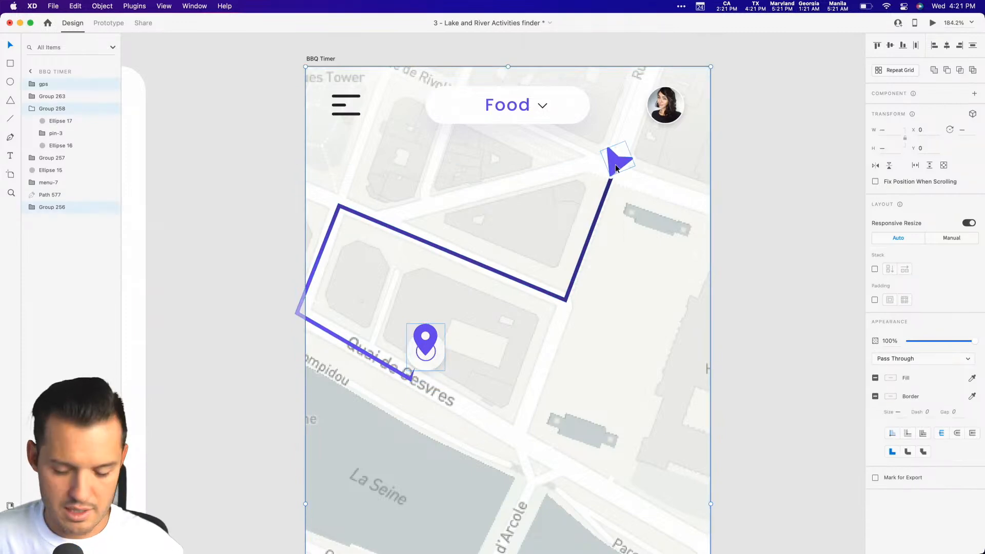
key("super+g")
left_click(109, 85)
left_click(110, 85)
left_click(110, 85)
left_click(110, 86)
left_click(109, 85)
left_click(109, 85)
left_click(109, 85)
left_click(110, 85)
key("shift+super+g")
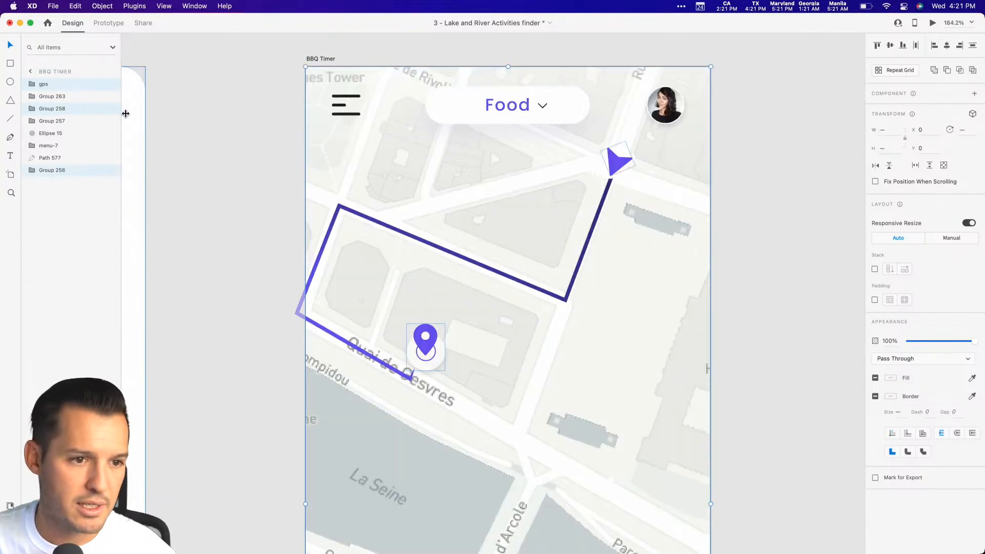
Bring the route line, location pin and navigation arrow to the front and group them together.
left_click(288, 235)
left_click(324, 252)
left_click(426, 339, "shift")
left_click(619, 163, "shift")
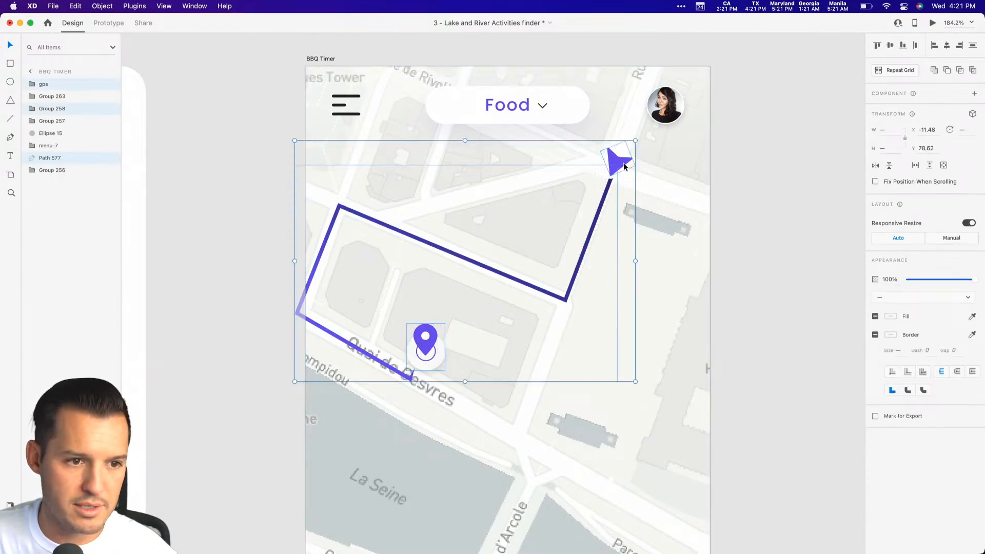
key("super+shift+bracketright")
key("super+g")
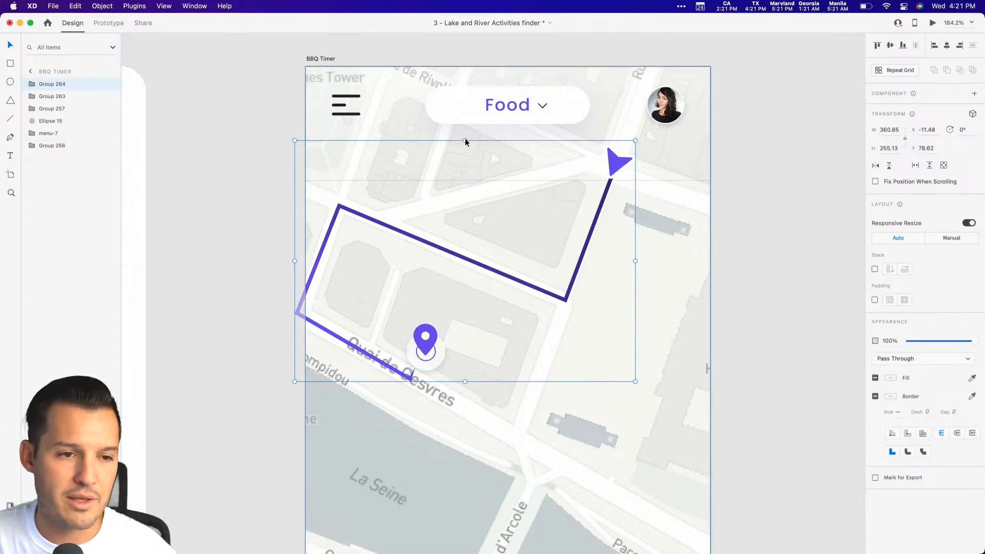
Preview the BBQ Timer artboard, pan the map to examine the route markers, and close the preview.
left_click(333, 59)
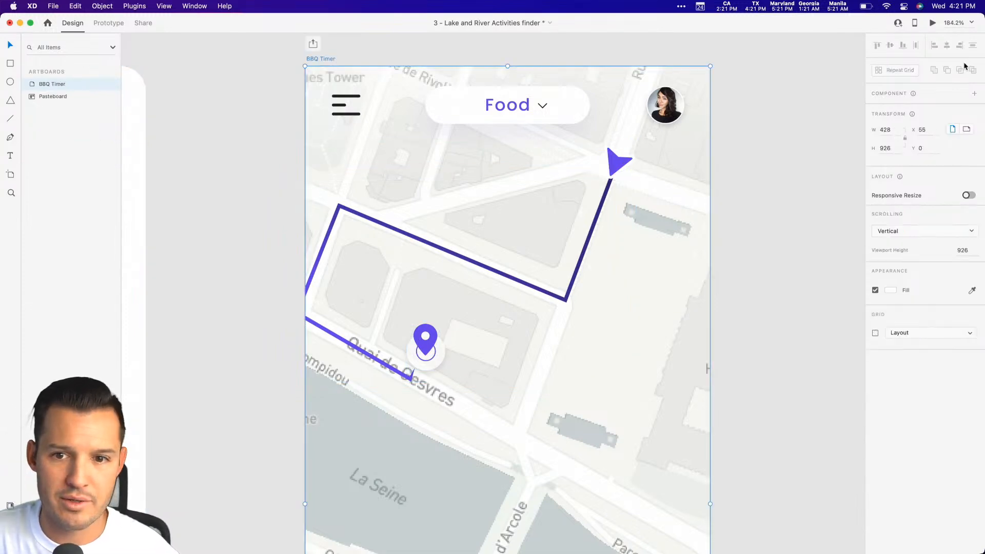
left_click(933, 23)
left_click_drag(403, 257, 357, 312)
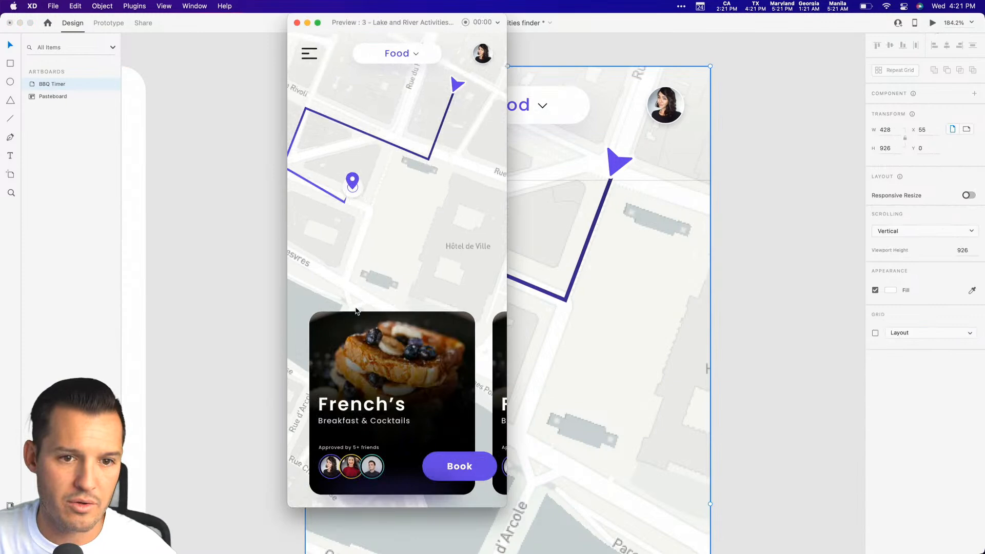
left_click(296, 23)
left_click(196, 268)
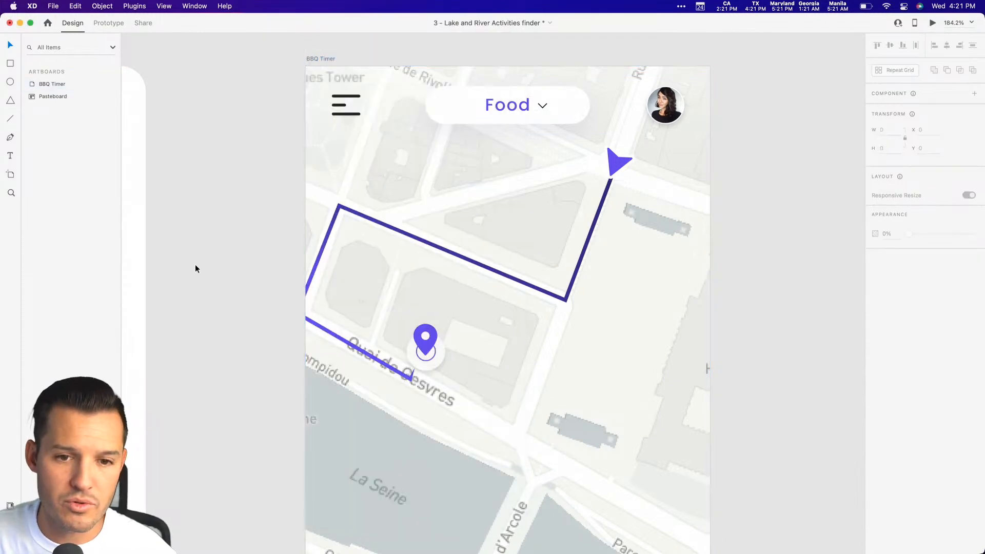
Rename the group holding the route line, pin and navigation arrow as path.
left_click(311, 227)
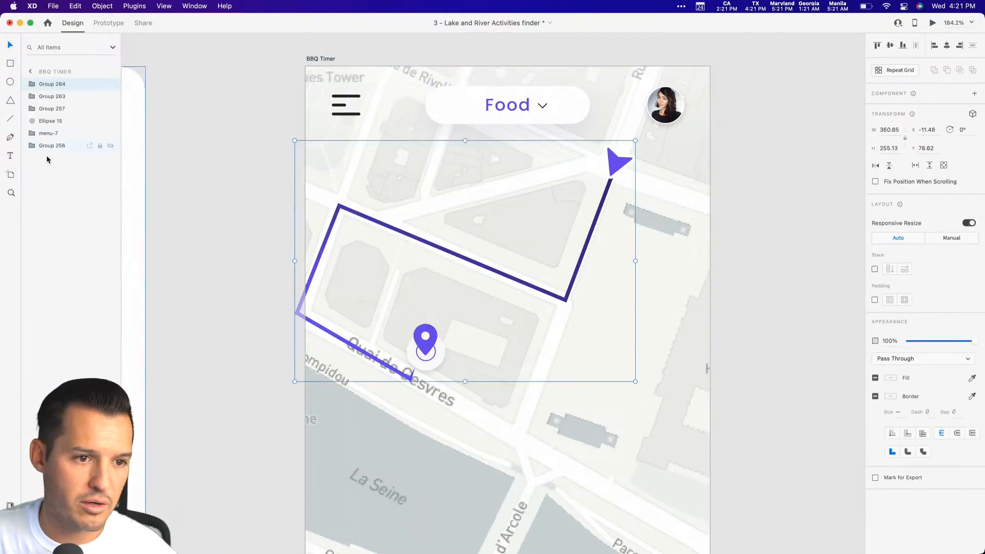
left_click(110, 145)
left_click(110, 146)
left_click(31, 145)
left_click(47, 84)
double_click(46, 85)
type("path")
key("Return")
Move the path group inside Group 256 and rename that parent group as map.
left_click_drag(47, 88, 46, 152)
double_click(52, 134)
type("map")
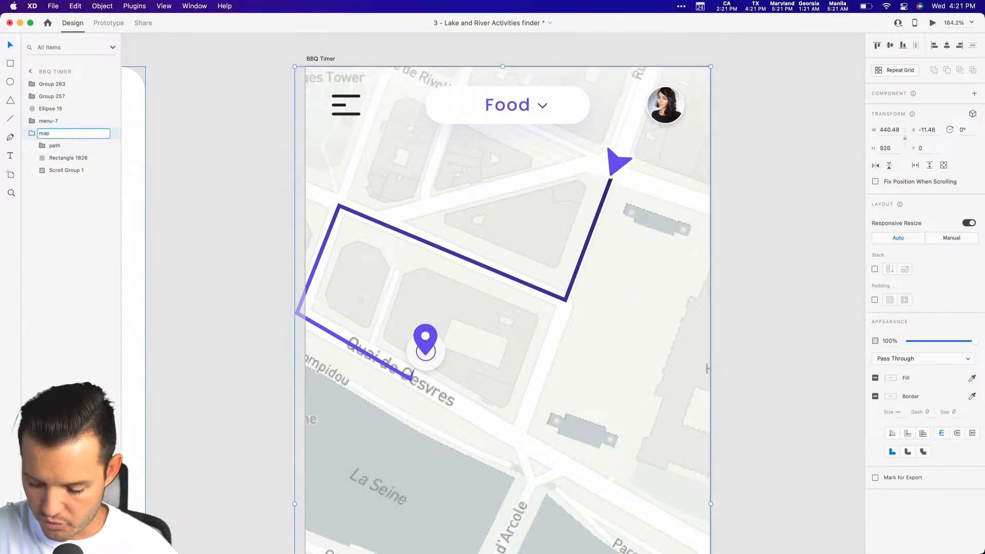
key("Return")
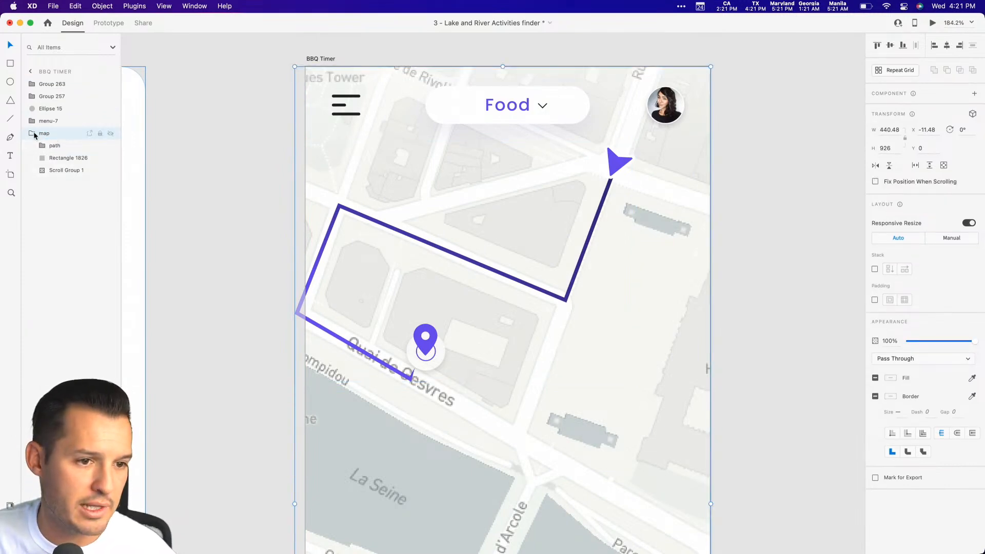
Preview the BBQ Timer artboard to check the regrouped map and route, and close the preview.
left_click(329, 59)
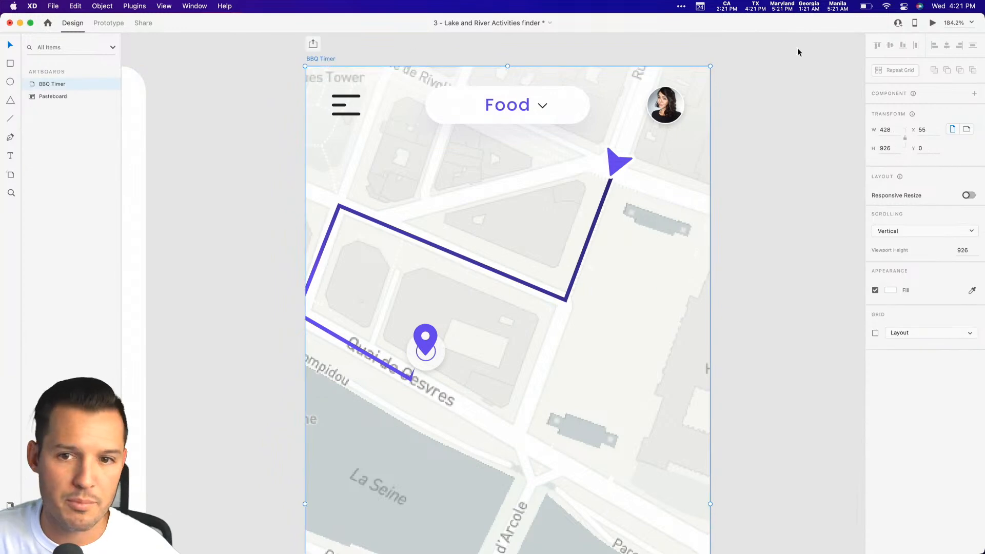
left_click(932, 23)
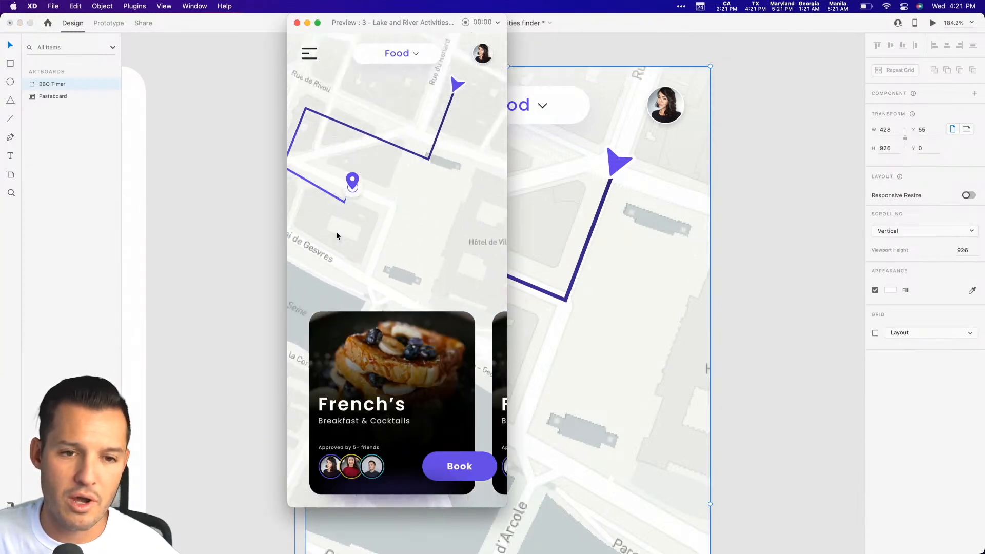
left_click(296, 23)
left_click(140, 149)
left_click(216, 176)
Save the document and duplicate the BBQ Timer artboard directly beside the original.
key("super+s")
key("super+minus")
key("super+minus")
key("super+minus")
key("super+minus")
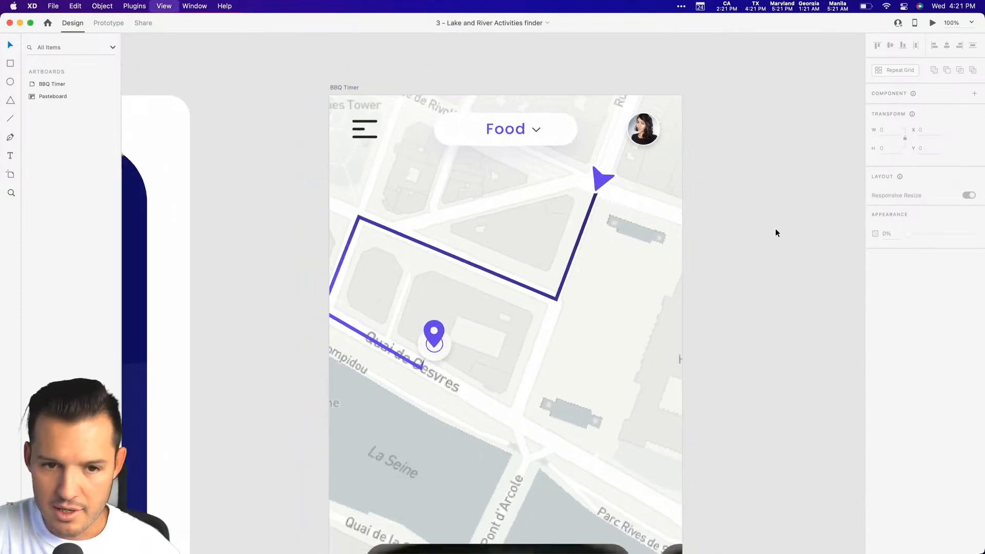
key("super+equal")
left_click_drag(620, 335, 519, 262)
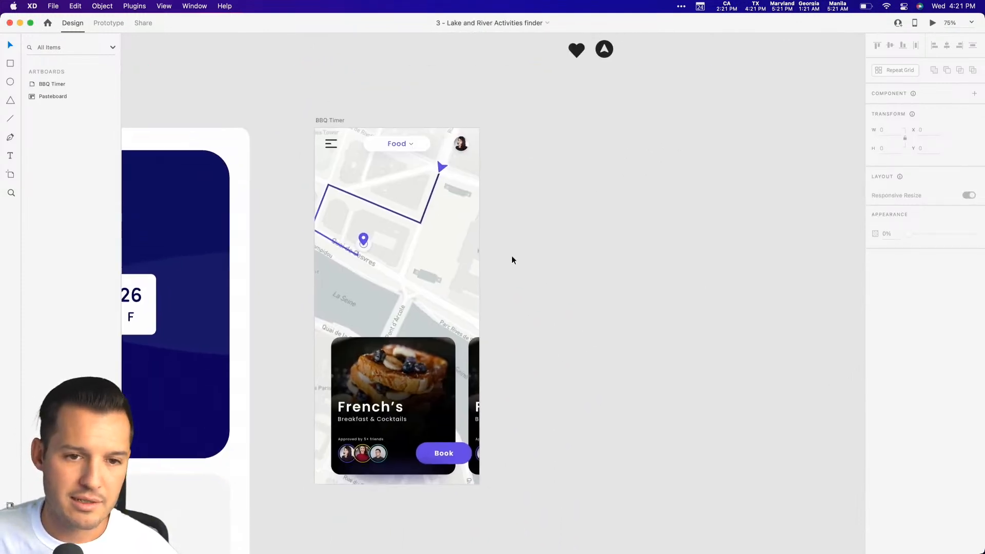
left_click_drag(331, 120, 506, 121)
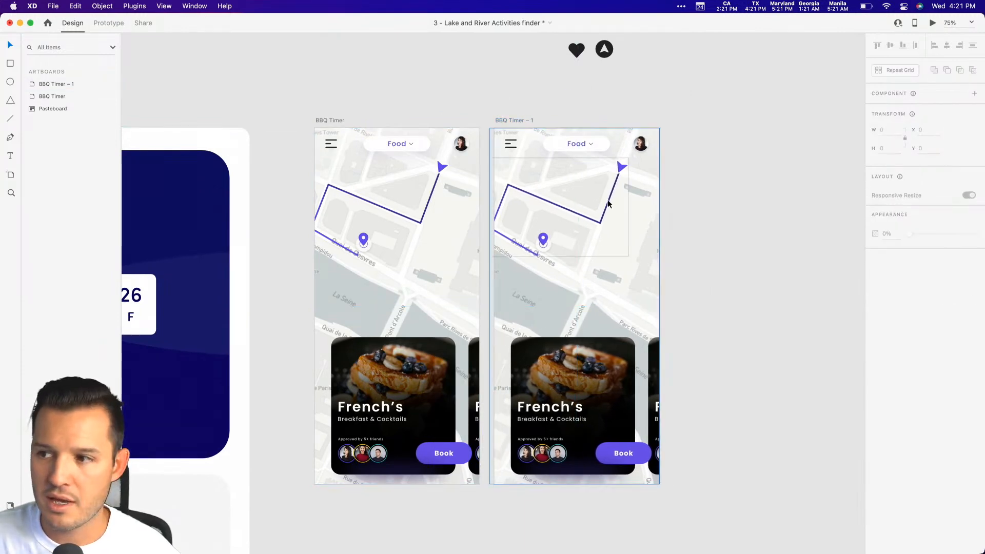
Delete the path group and the food card row from the BBQ Timer – 1 artboard.
left_click(607, 200)
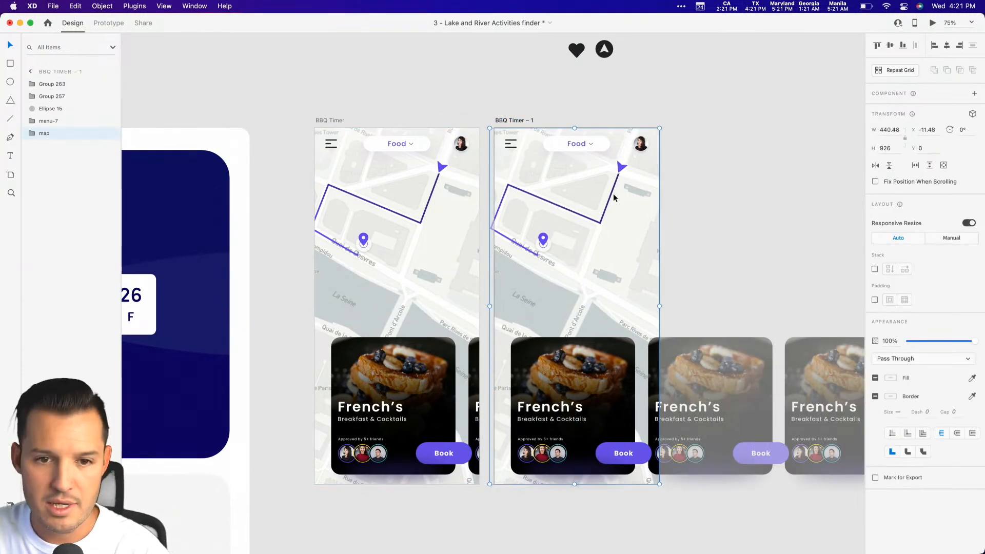
double_click(619, 173)
key("Delete")
left_click(680, 177)
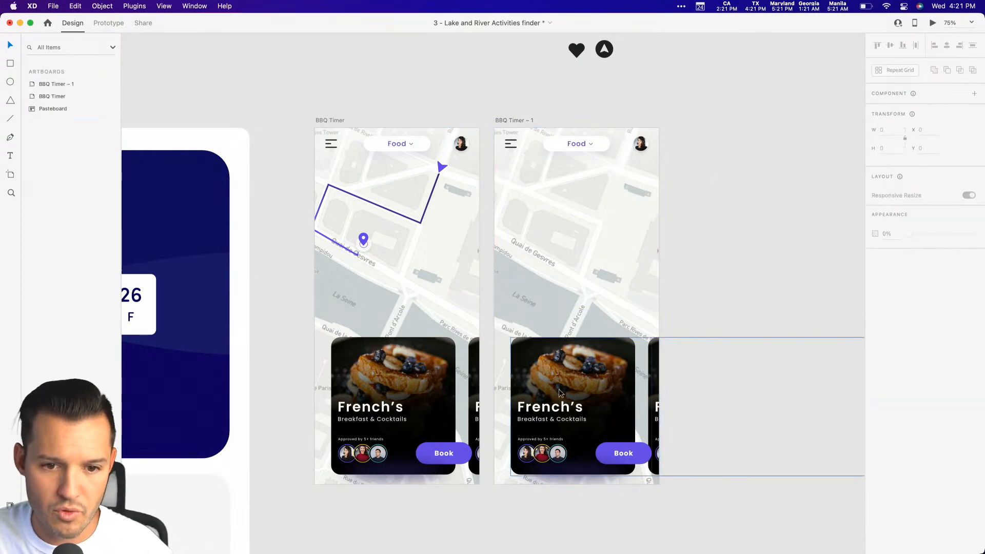
left_click(559, 389)
double_click(652, 384)
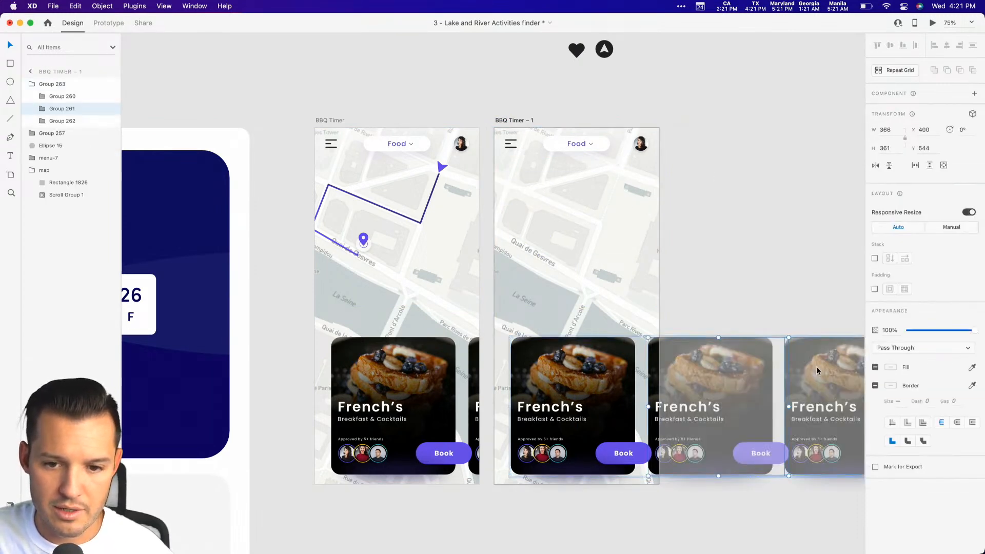
key("Escape")
left_click(608, 362)
key("Delete")
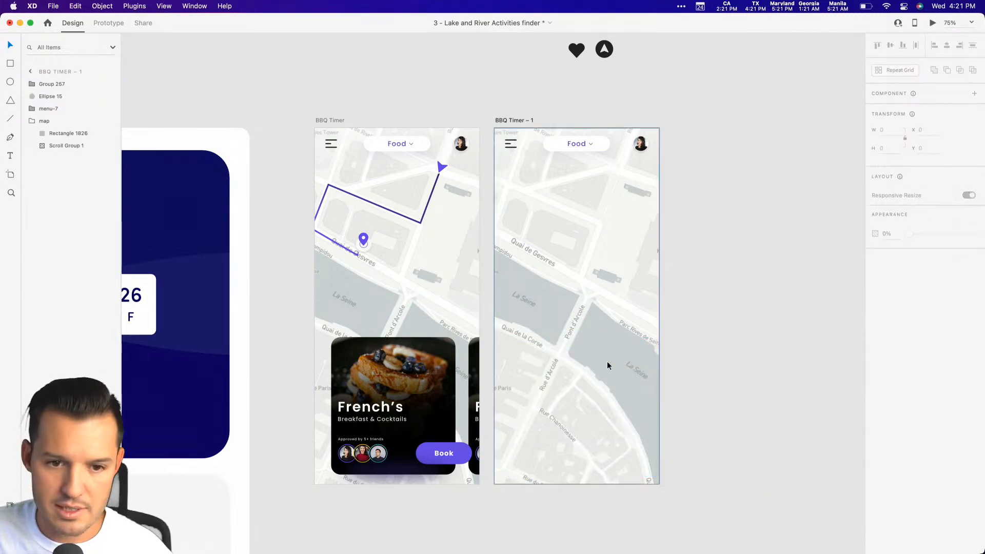
Delete the scrolling map and the remaining map group from the BBQ Timer – 1 artboard.
double_click(594, 315)
key("Delete")
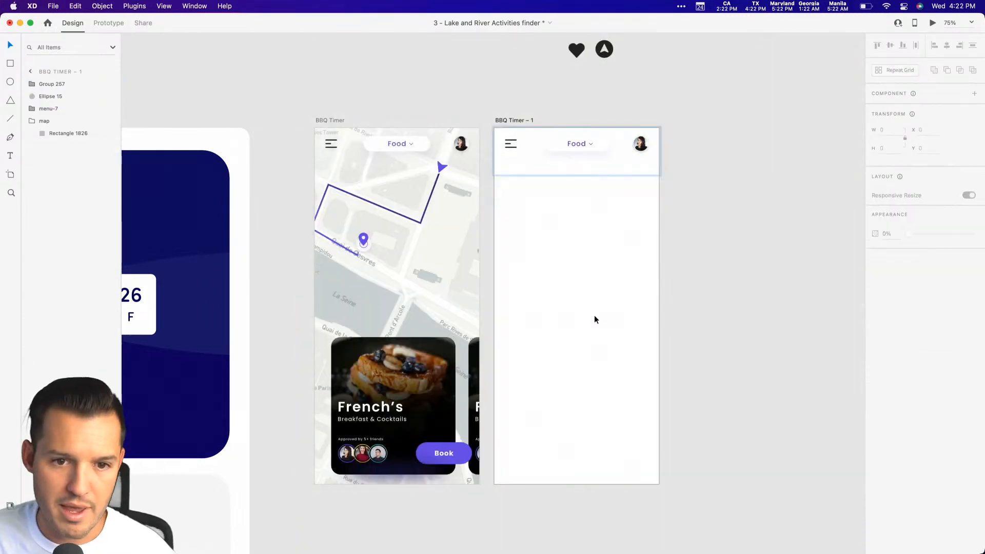
left_click(60, 124)
key("Delete")
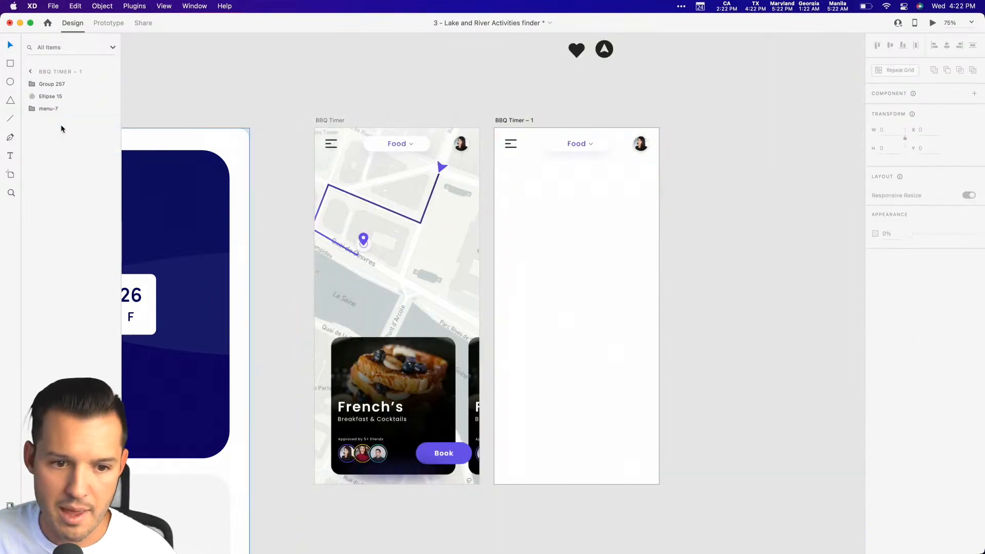
Copy the food photo rectangle from the first French's card on the BBQ Timer artboard.
left_click(382, 369, "super")
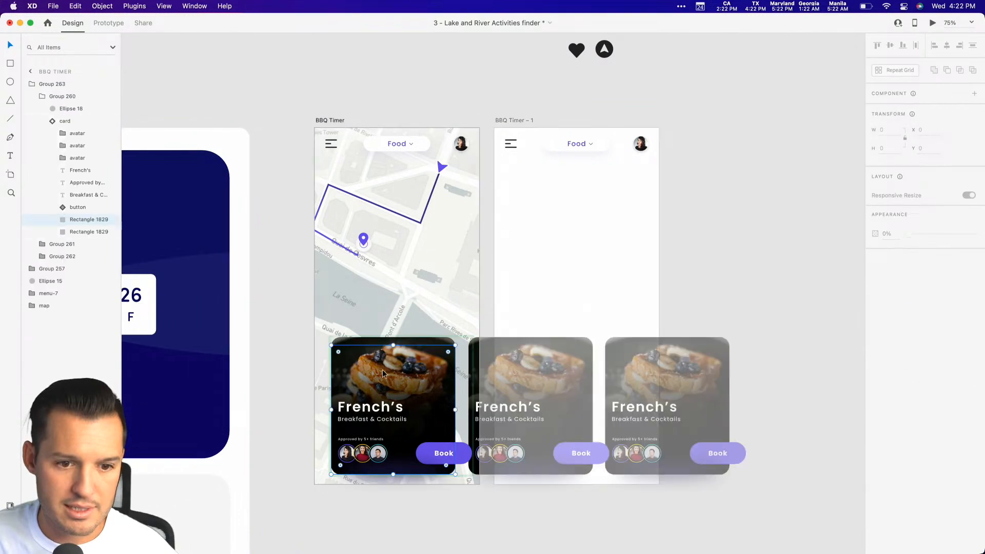
left_click(81, 234)
left_click(724, 214)
scroll(725, 214, "right", 2)
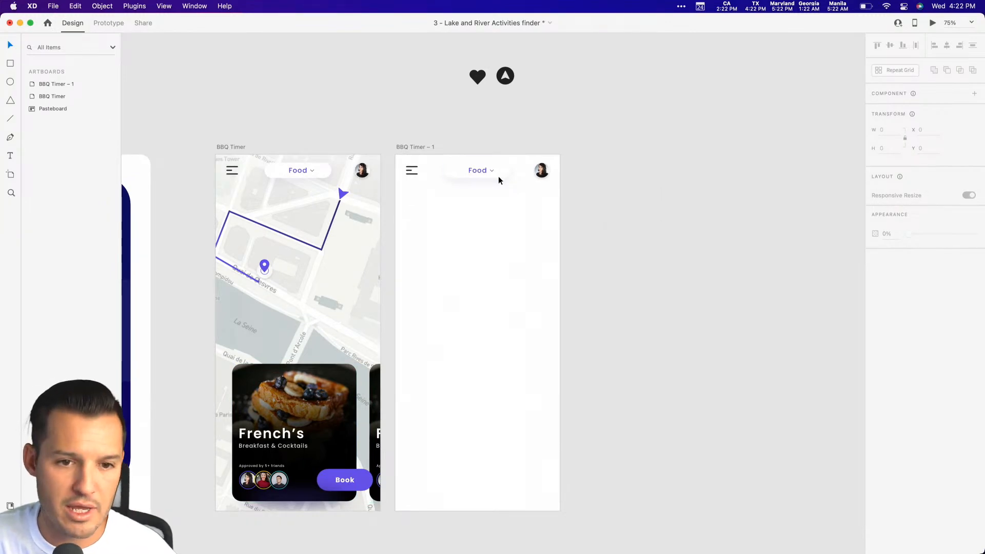
Delete the Food dropdown, profile avatar and menu icon from the BBQ Timer – 1 artboard.
left_click(473, 172)
key("Delete")
left_click(538, 169)
key("Delete")
left_click(412, 170)
key("Delete")
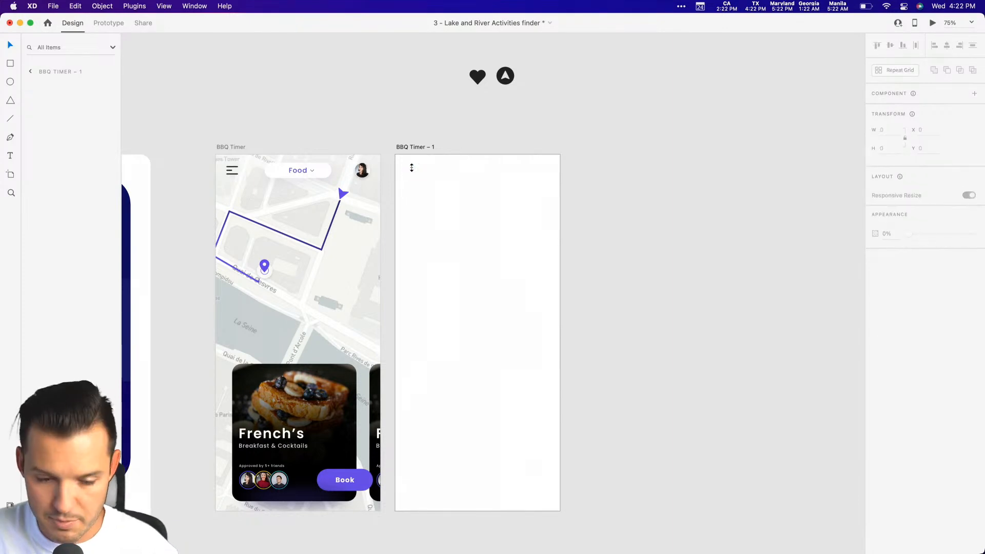
Paste the food photo into BBQ Timer – 1, scaled to about 428 × 477 and aligned to the artboard's top edge.
key("super+v")
left_click_drag(535, 363, 559, 336)
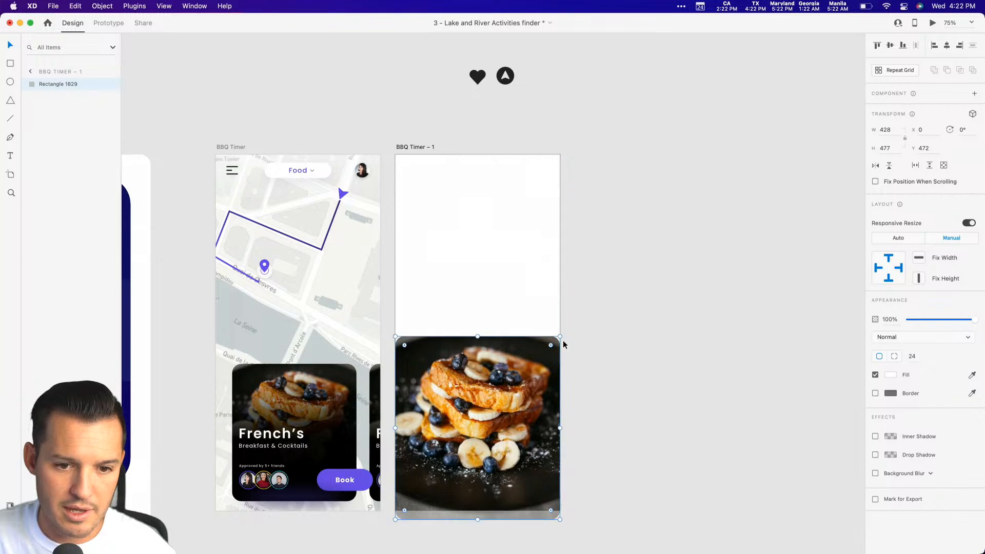
left_click_drag(503, 414, 502, 233)
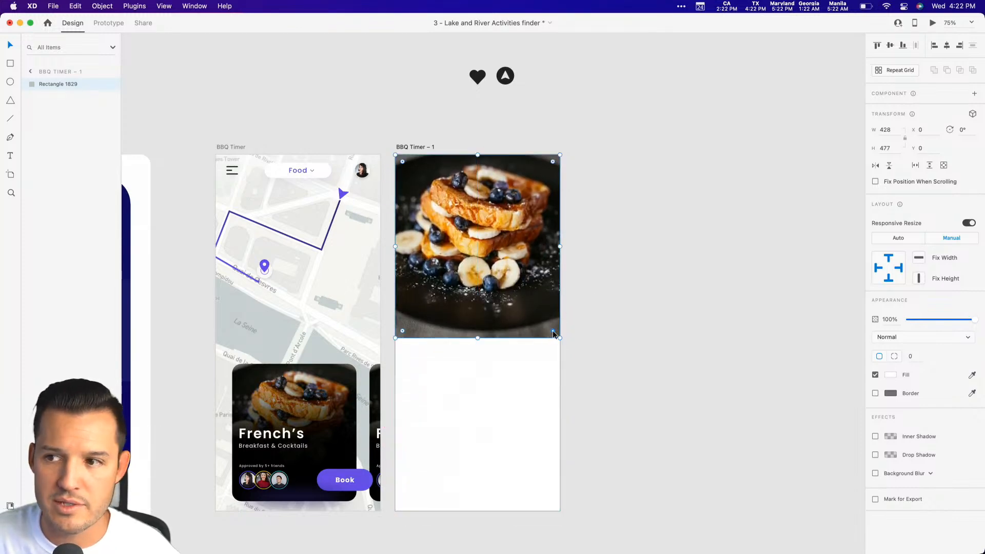
Round only the food photo's two bottom corners on BBQ Timer – 1 with a radius of 28.
left_click_drag(550, 330, 548, 325)
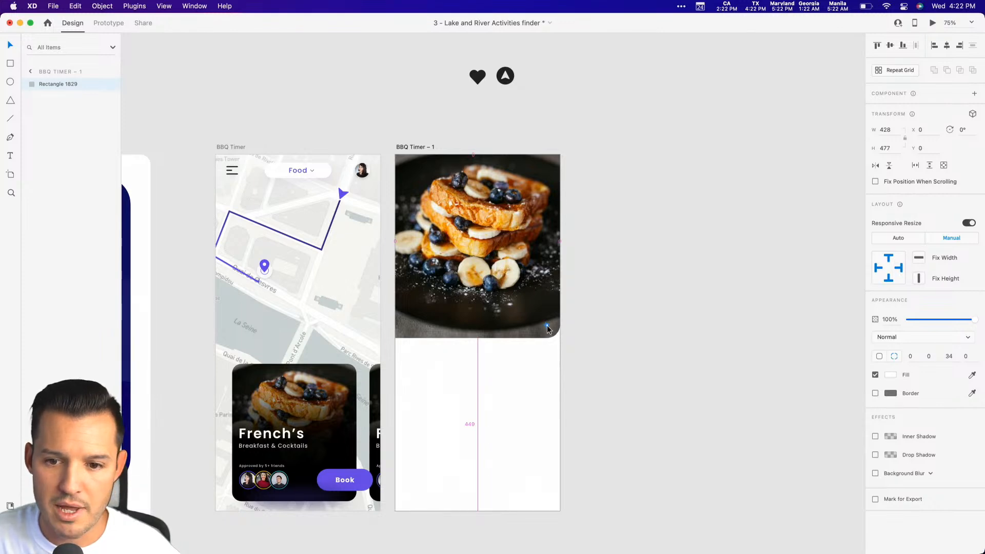
left_click_drag(549, 330, 549, 331)
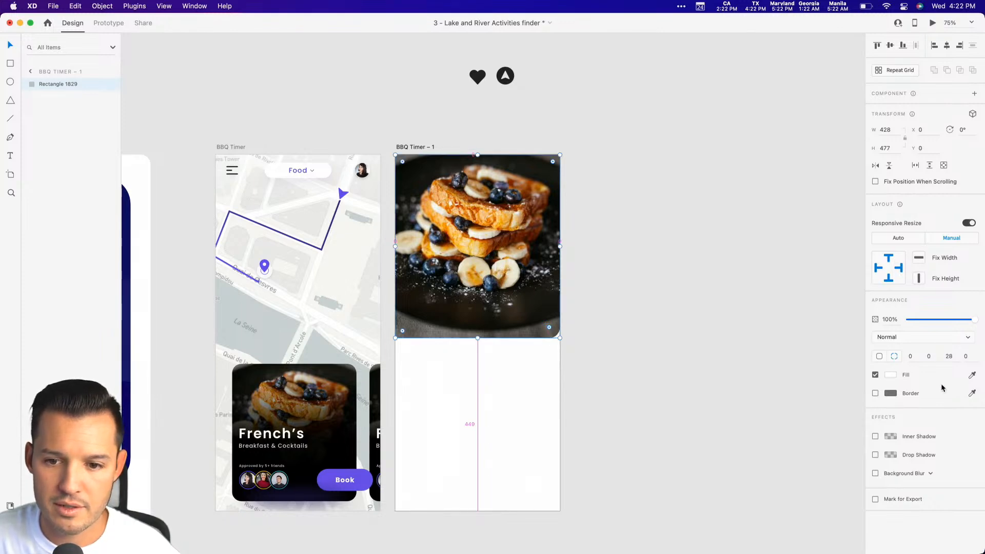
type("28")
key("Tab")
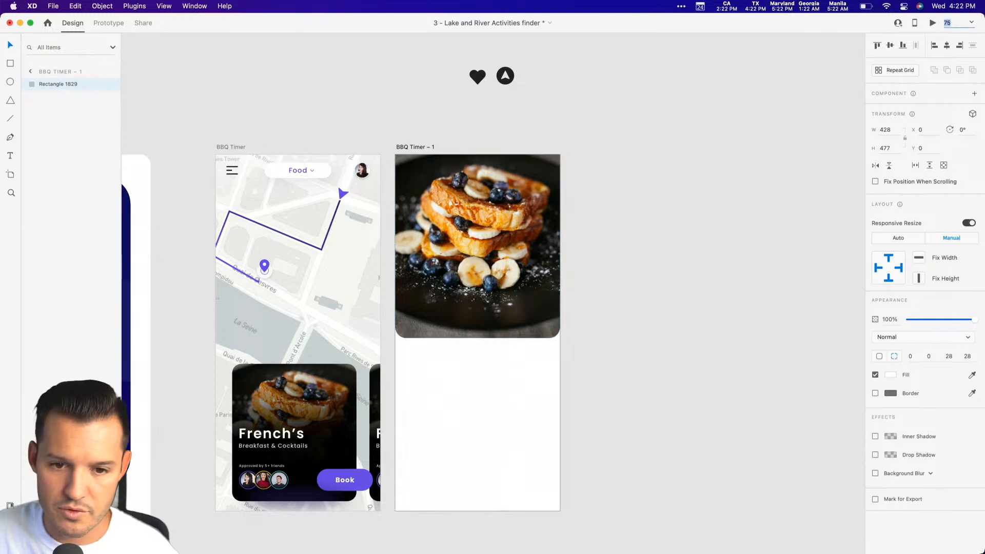
left_click(630, 361)
Extend the food photo slightly downward on the BBQ Timer – 1 artboard.
left_click(514, 307)
left_click_drag(477, 338, 480, 348)
left_click(655, 382)
left_click_drag(657, 383, 742, 374)
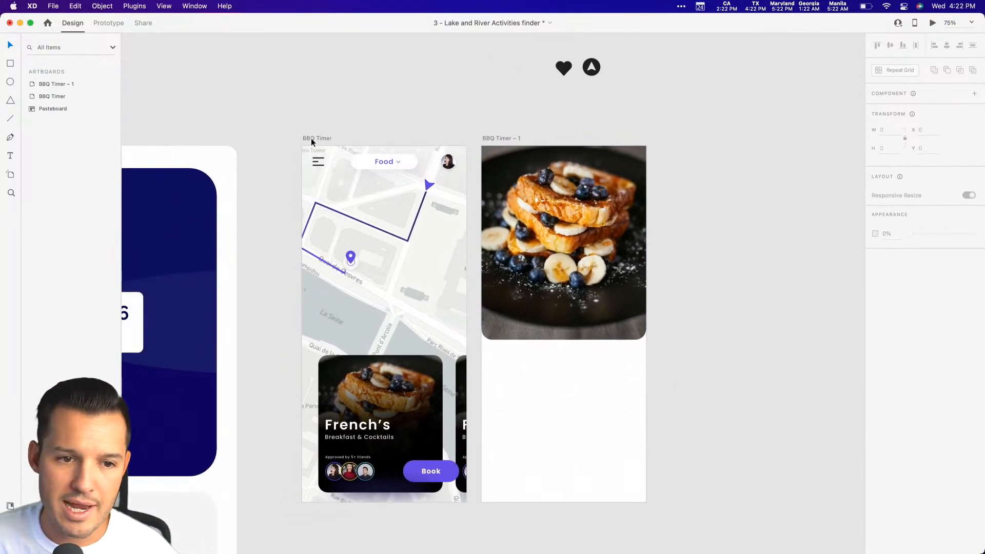
Fill the BBQ Timer – 1 artboard with the off-white colour sampled from the map on the first artboard.
left_click(496, 139)
left_click(972, 291)
left_click(438, 264)
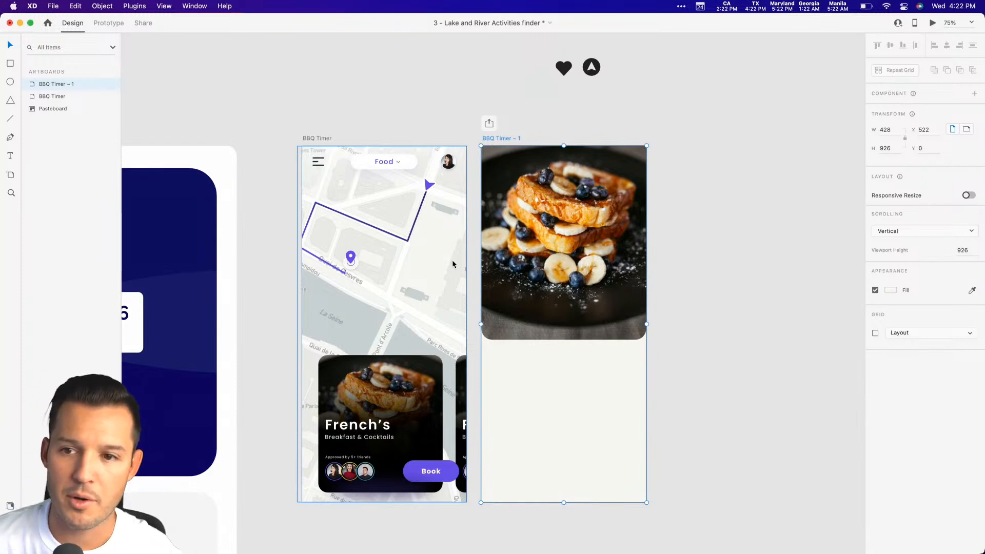
left_click(514, 129)
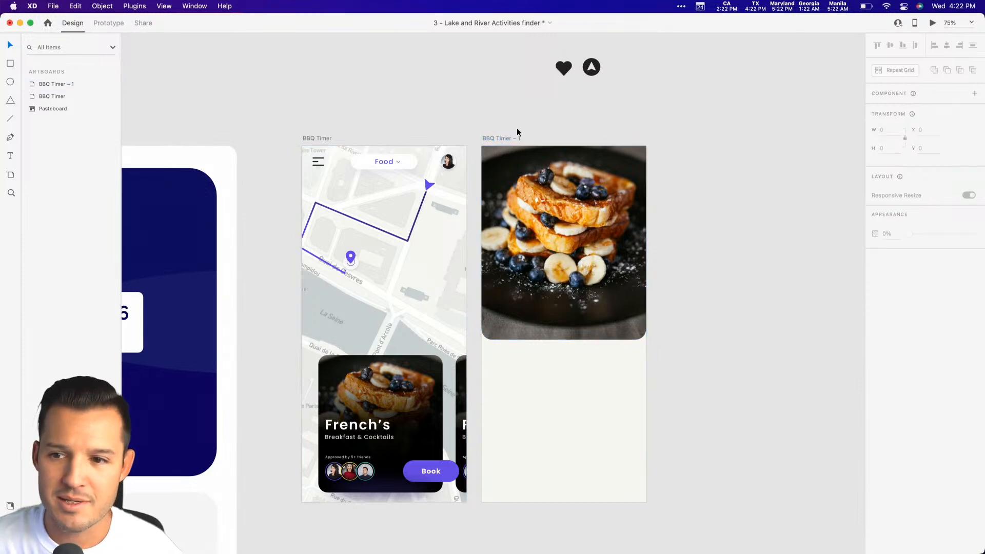
Copy the Food dropdown into BBQ Timer – 1 and place it across the photo's bottom edge, toward the artboard's left side.
scroll(514, 130, "left", 3)
scroll(514, 129, "down", 2)
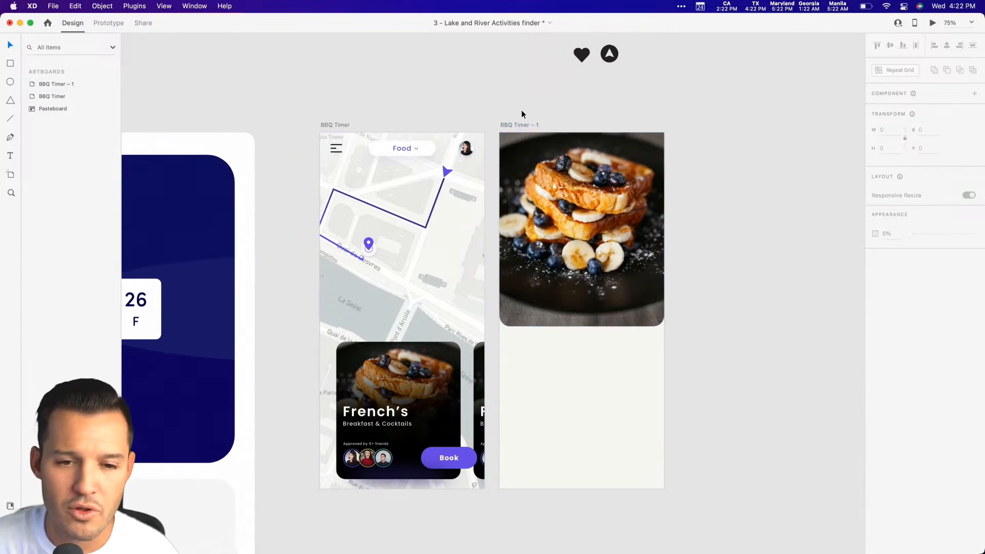
left_click(405, 149)
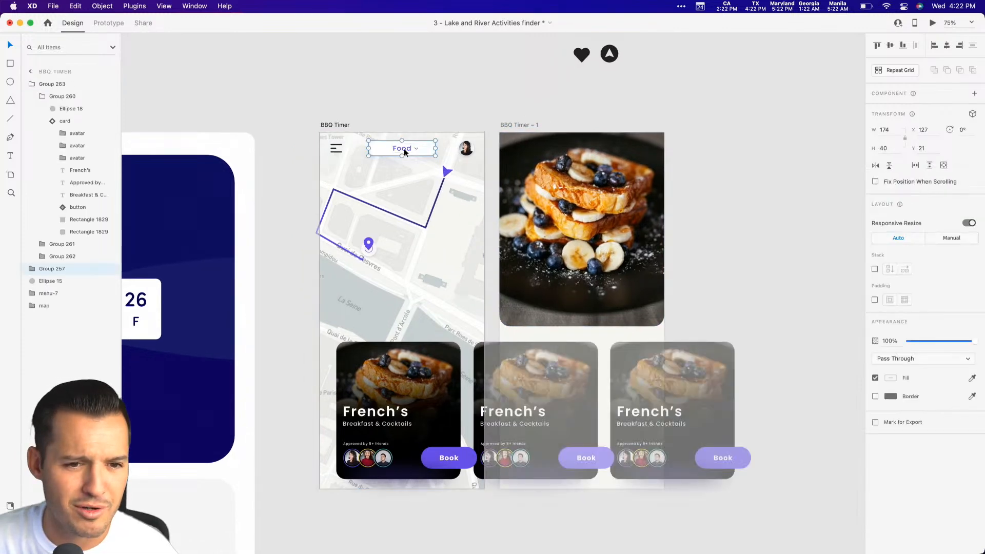
key("super+c")
left_click(699, 239)
key("z")
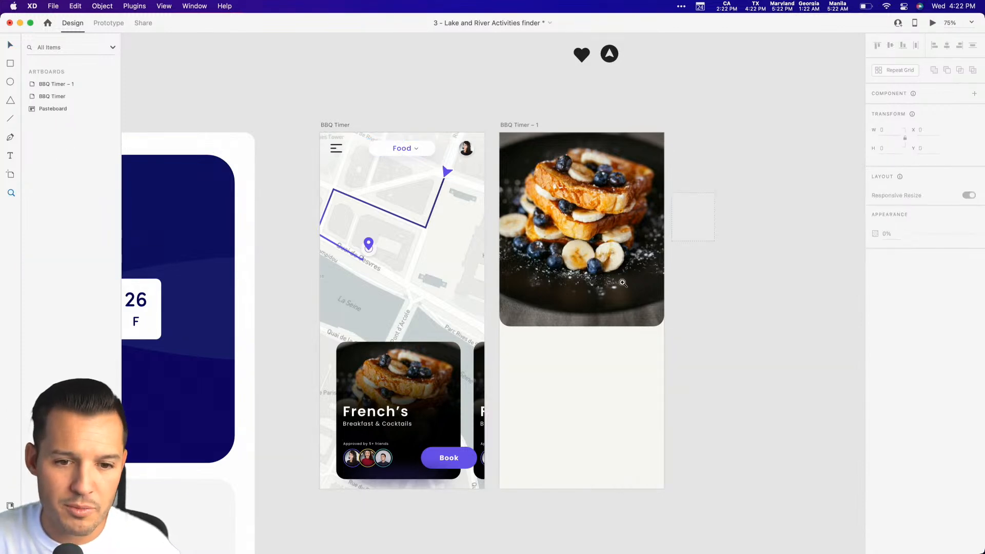
left_click_drag(713, 192, 418, 465)
key("v")
key("super+v")
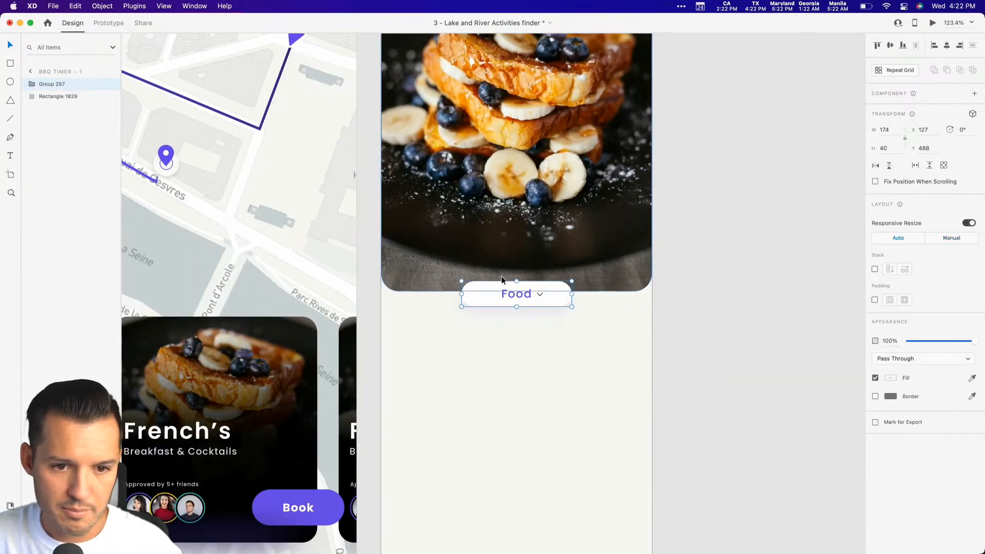
left_click_drag(512, 294, 527, 345)
Delete the Food label and the down arrow from the pasted dropdown, keeping its empty white pill.
double_click(539, 347)
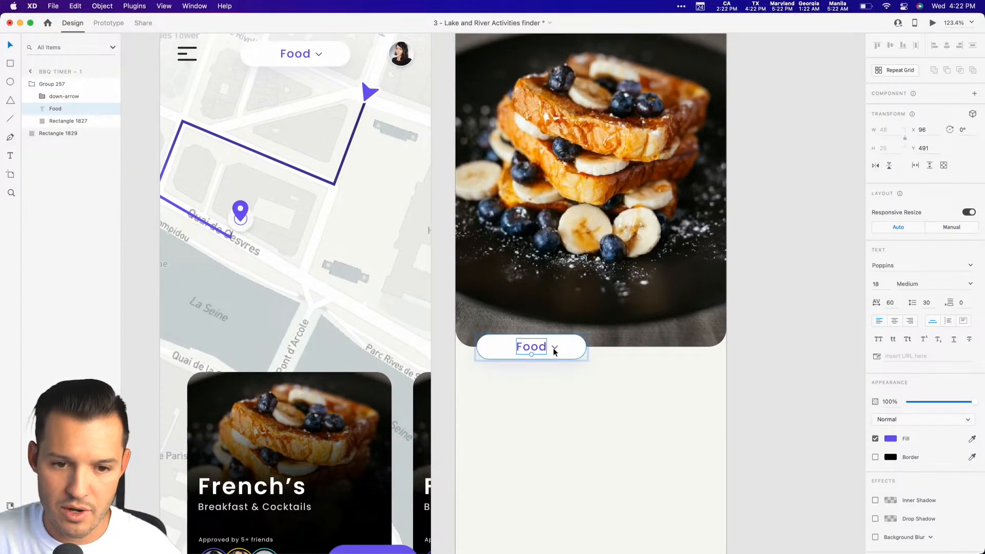
left_click(555, 348, "shift")
left_click(534, 347, "shift")
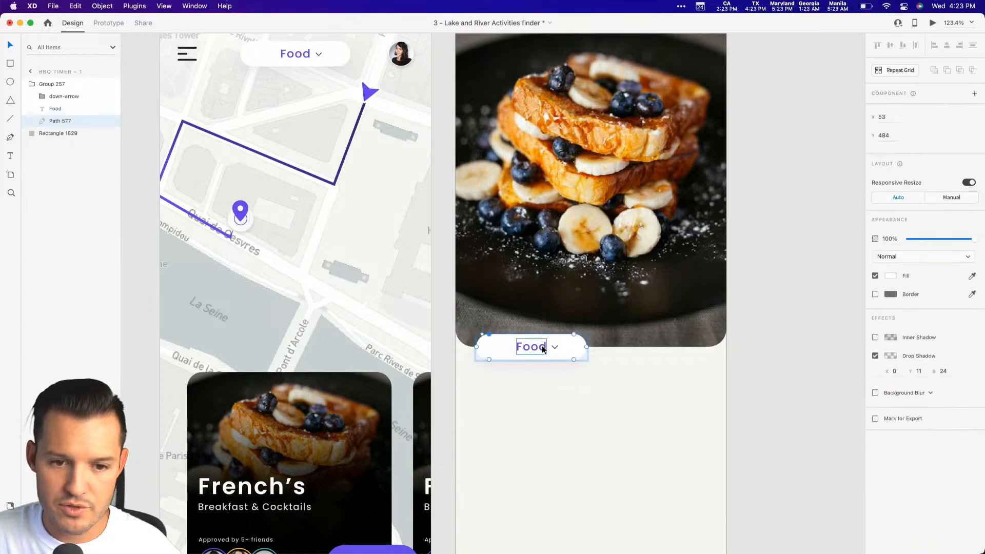
left_click(539, 347)
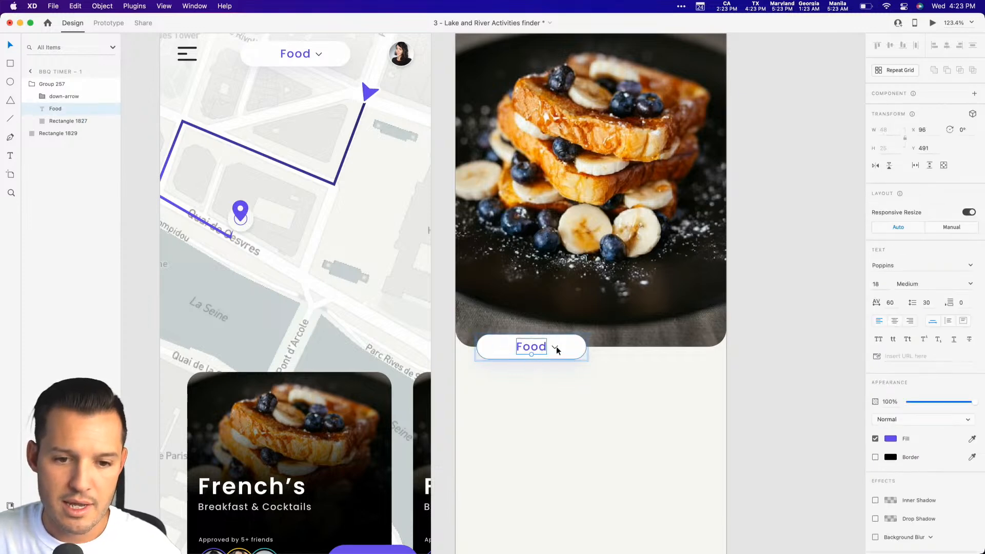
left_click(555, 348, "shift")
key("Delete")
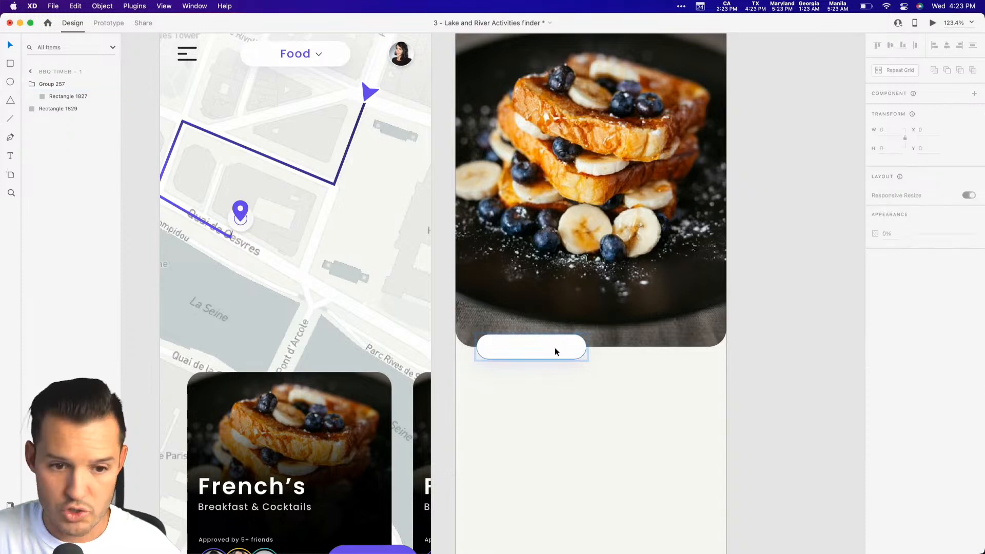
Group the three friend avatars on the first French's card and copy the group.
left_click_drag(572, 387, 626, 244)
double_click(302, 425)
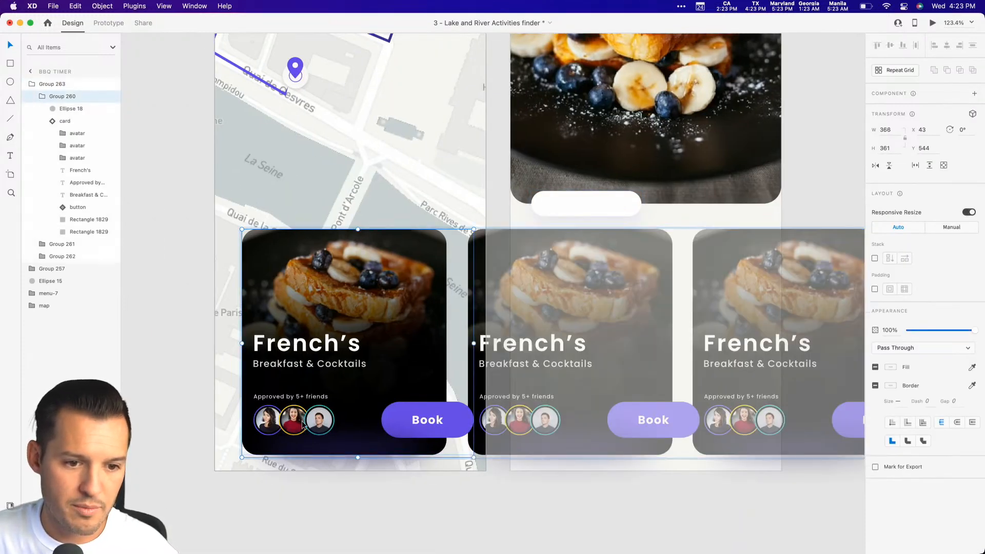
double_click(313, 424)
double_click(313, 424)
left_click(293, 424, "shift")
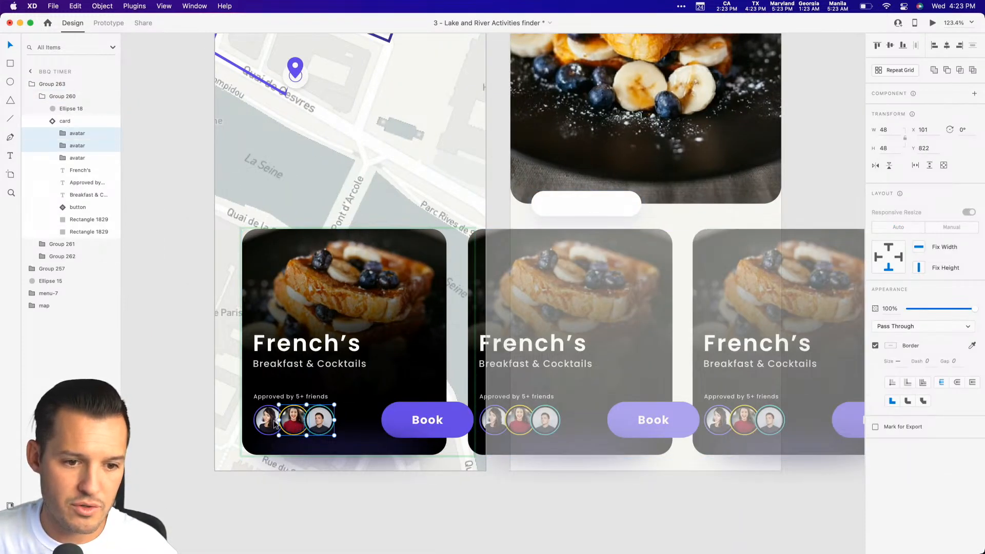
left_click(269, 423, "shift")
key("super+g")
Make the white pill on BBQ Timer – 1 taller, equally above and below its centre.
left_click(553, 226)
left_click_drag(546, 230, 487, 321)
left_click_drag(420, 380, 665, 222)
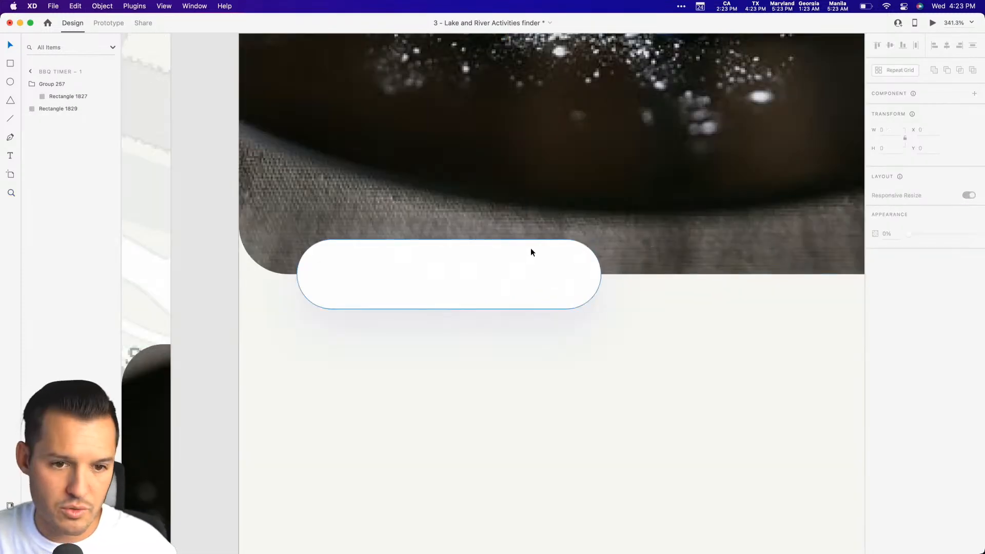
left_click(457, 242)
mouse_move(448, 237)
left_mouse_down()
mouse_move(448, 215)
mouse_move(448, 224)
left_mouse_up()
Paste the avatar group into the white pill and position it at X 48, Y 480.
left_click_drag(563, 263, 460, 363)
key("super+v")
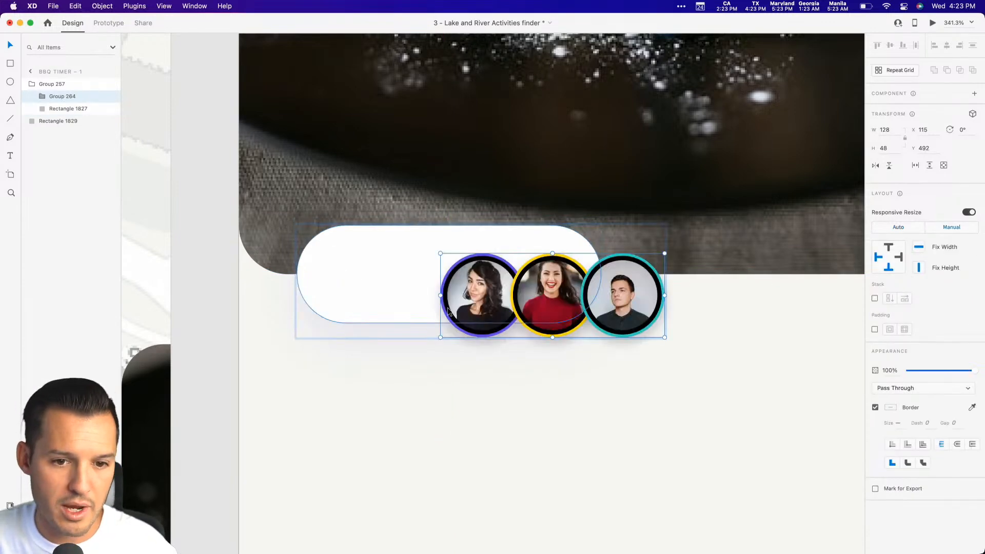
left_click_drag(488, 297, 373, 280)
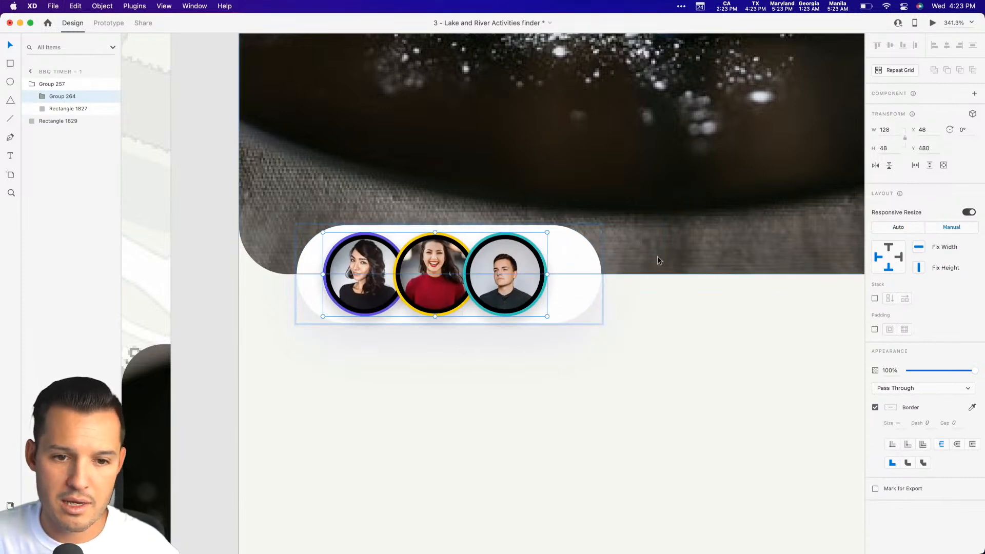
Overlap the three avatars more tightly and gather them toward the pill's left end, starting at X 42.
double_click(505, 274)
left_click_drag(504, 275, 476, 272)
left_click(416, 272, "shift")
left_click_drag(416, 271, 337, 272)
left_click(349, 272, "shift")
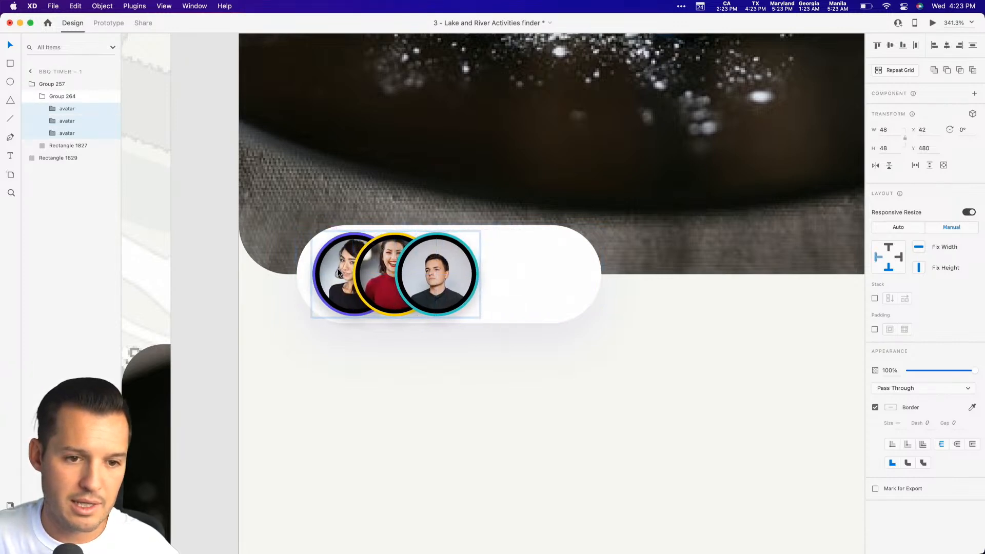
Increase the white pill's height to 64 symmetrically, keeping it centred behind the avatars.
left_click(494, 254)
left_click_drag(449, 225, 450, 218)
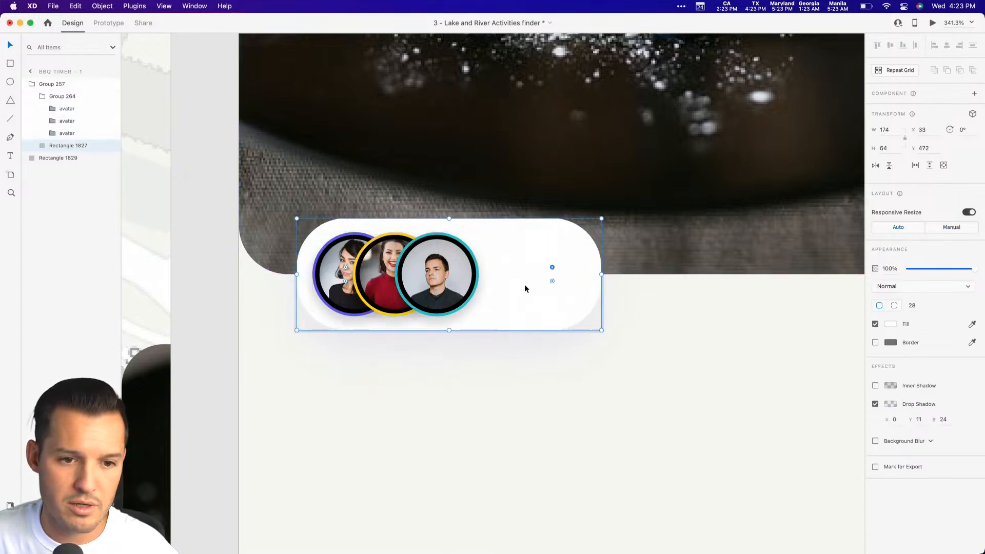
left_click(486, 374)
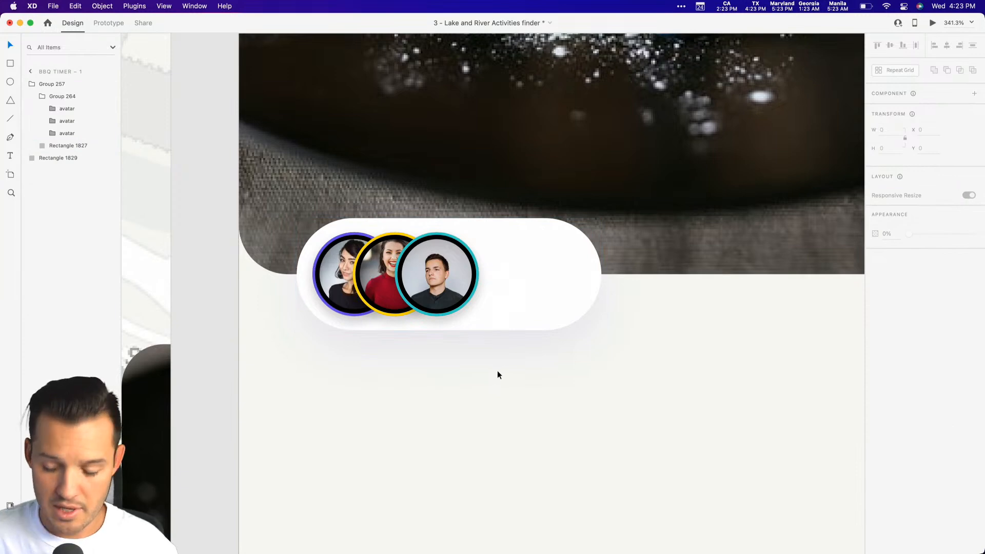
Copy the French's title from the first card and paste it over the avatar pill on BBQ Timer – 1.
key("super+1")
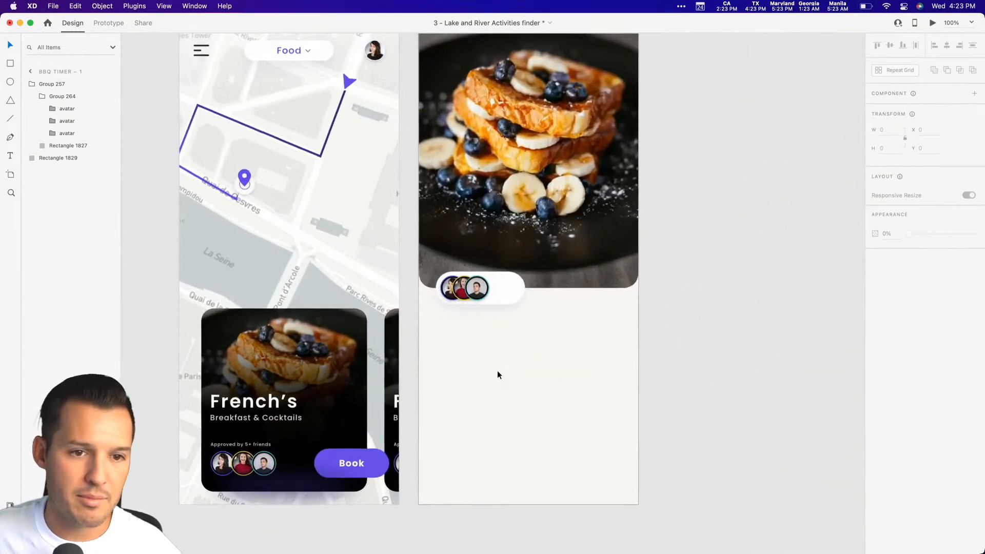
scroll(497, 370, "left", 2)
left_click(261, 401, "super")
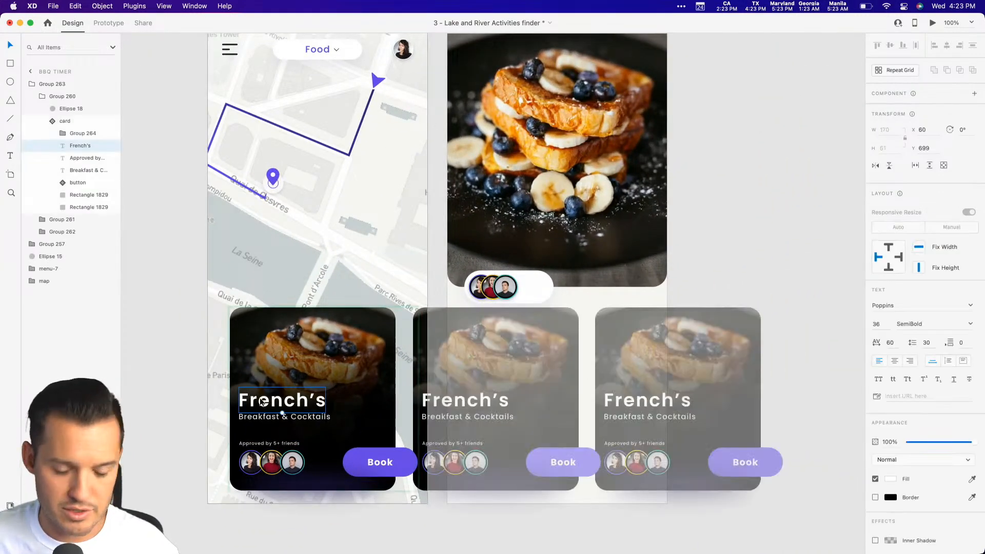
left_click(578, 319)
key("z")
left_click_drag(589, 356, 465, 318)
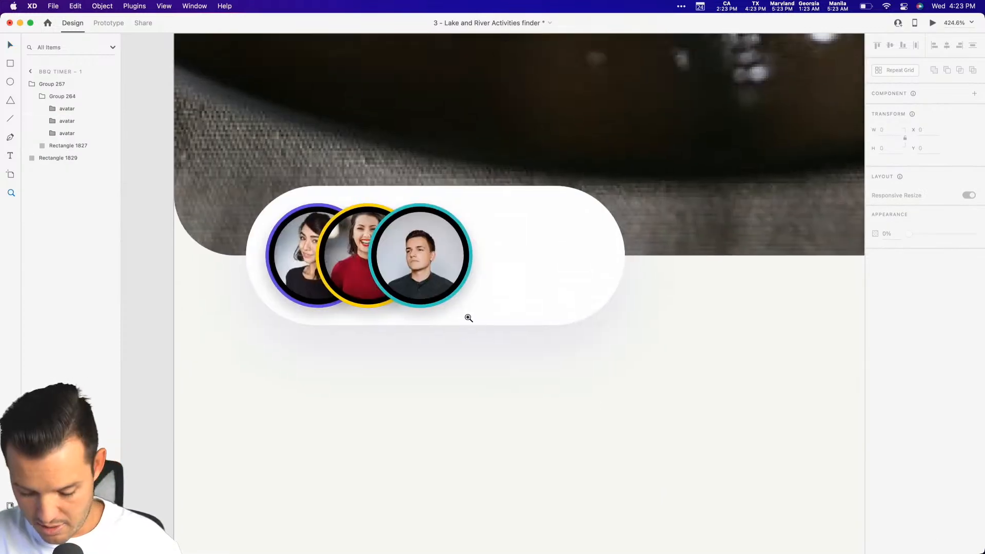
left_click(500, 267)
key("super+v")
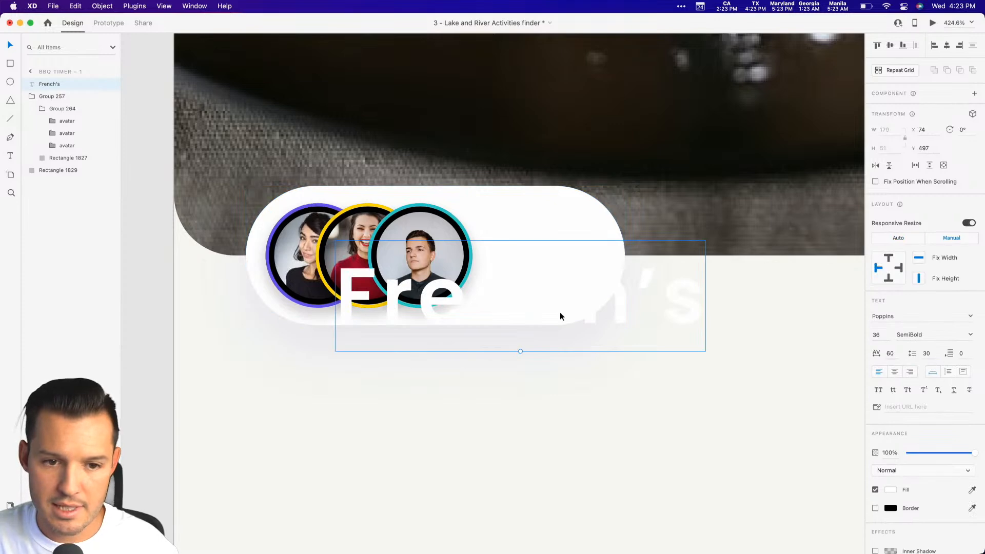
Change the pasted title's text to 4.8 and its fill to black (#000000).
double_click(515, 295)
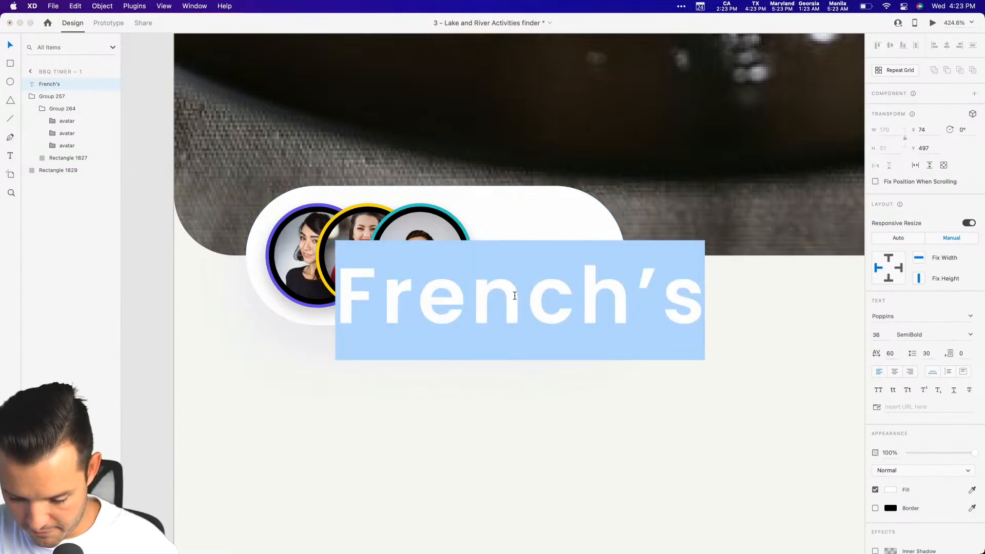
type("4.8")
key("Escape")
left_click(892, 490)
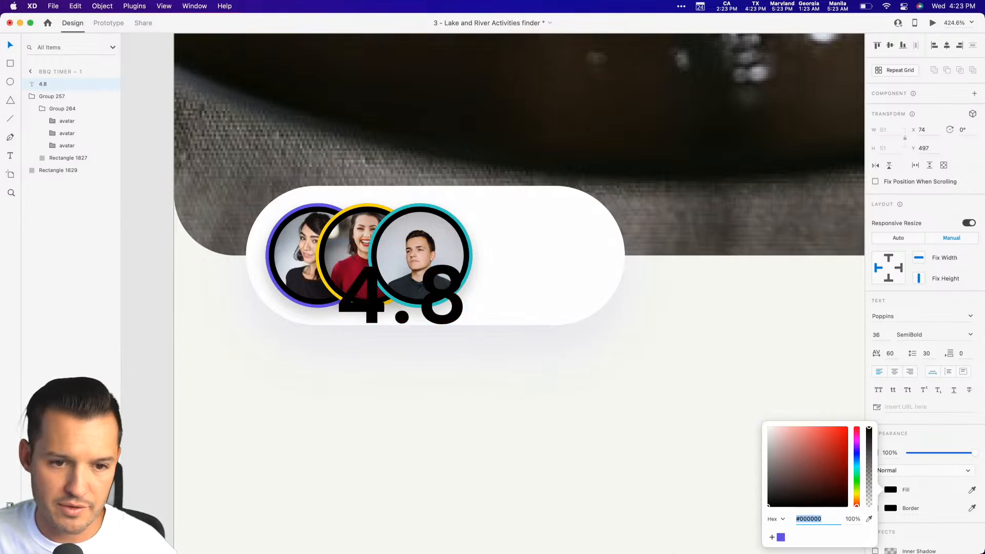
left_click(543, 395)
Move the 4.8 rating beside the avatars, shrink it, and centre it vertically in the pill.
left_click_drag(443, 302, 574, 270)
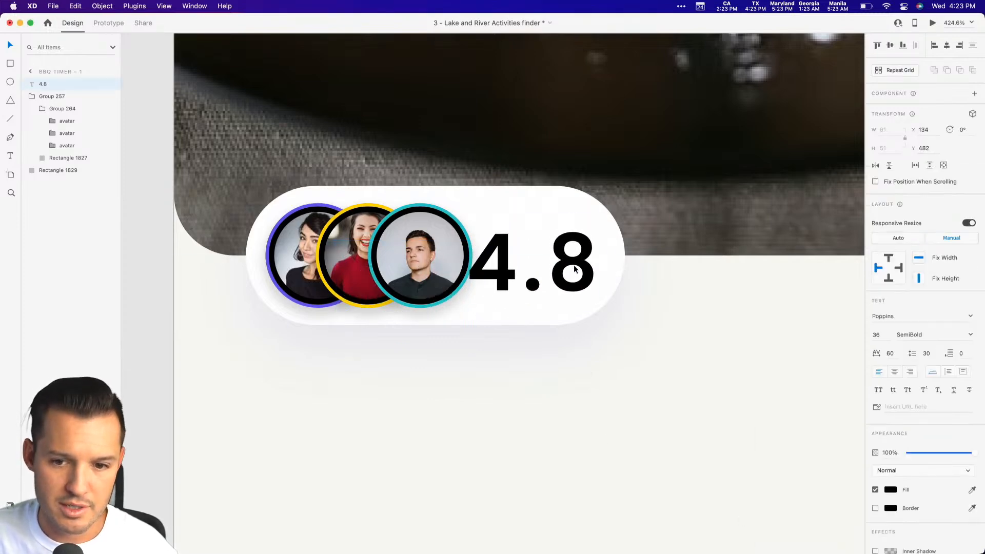
left_click_drag(533, 319, 532, 281)
left_click_drag(553, 247, 555, 259)
left_click(610, 416)
Move the heart icon from the pasteboard onto the photo's bottom-right edge at about X 345, Y 488.
key("super+1")
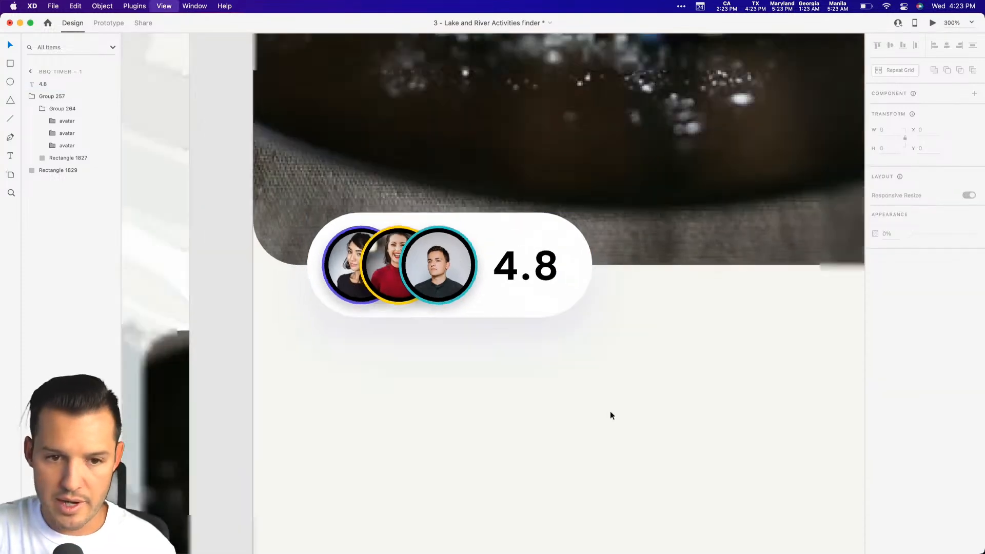
left_click_drag(451, 384, 477, 527)
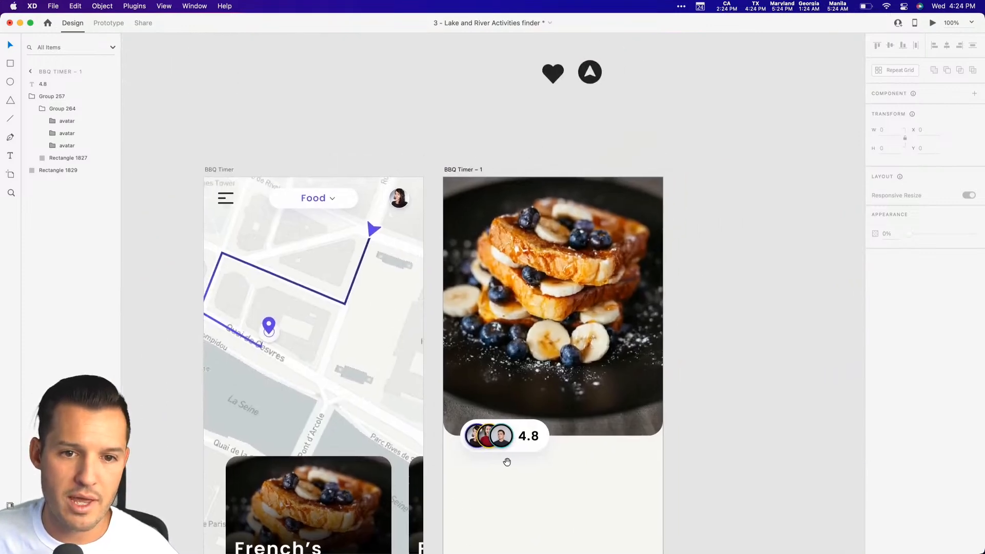
left_click_drag(559, 78, 636, 439)
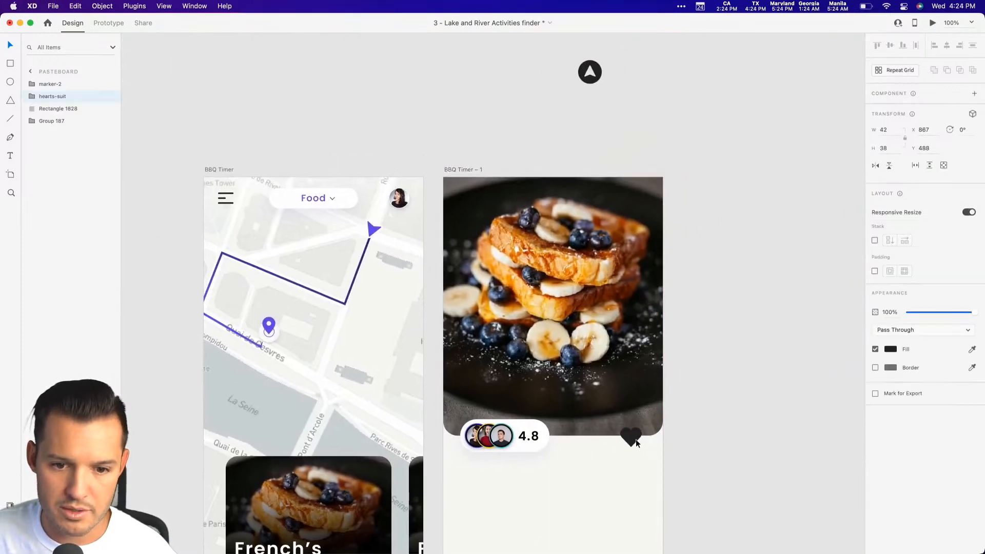
Recolour the heart icon with the purple document colour #6842EF.
key("super+shift+y")
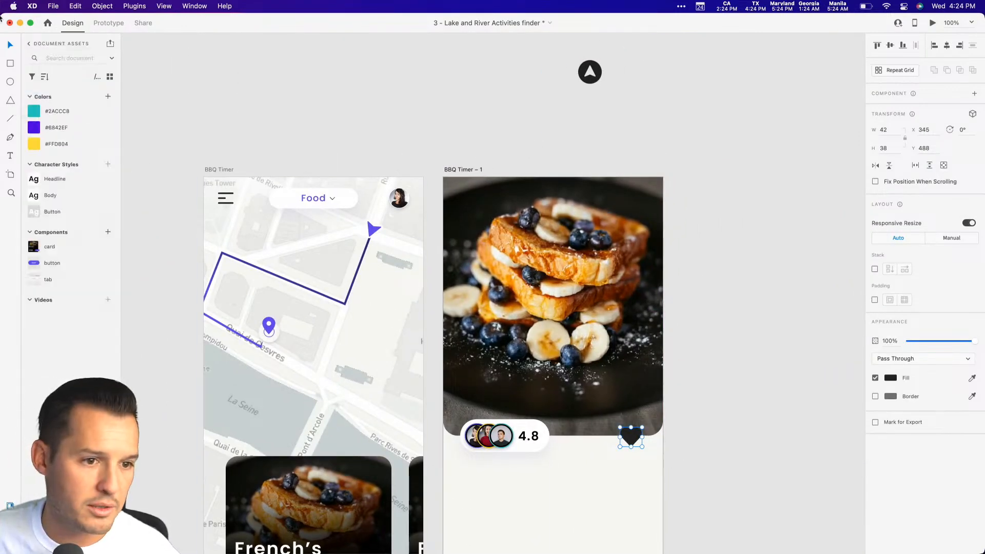
left_click(33, 128)
left_click(743, 257)
scroll(702, 243, "down", 5)
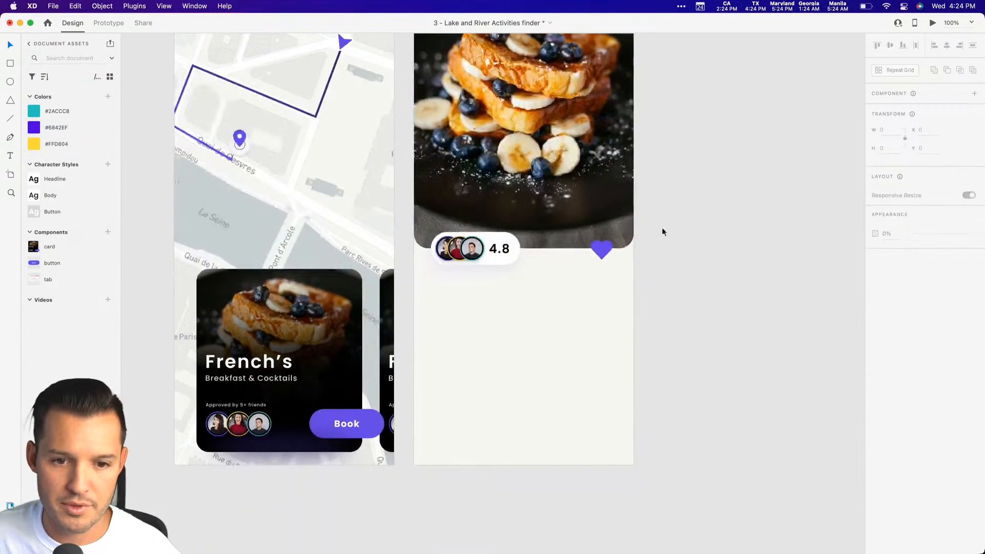
left_click(604, 249)
left_click(663, 257)
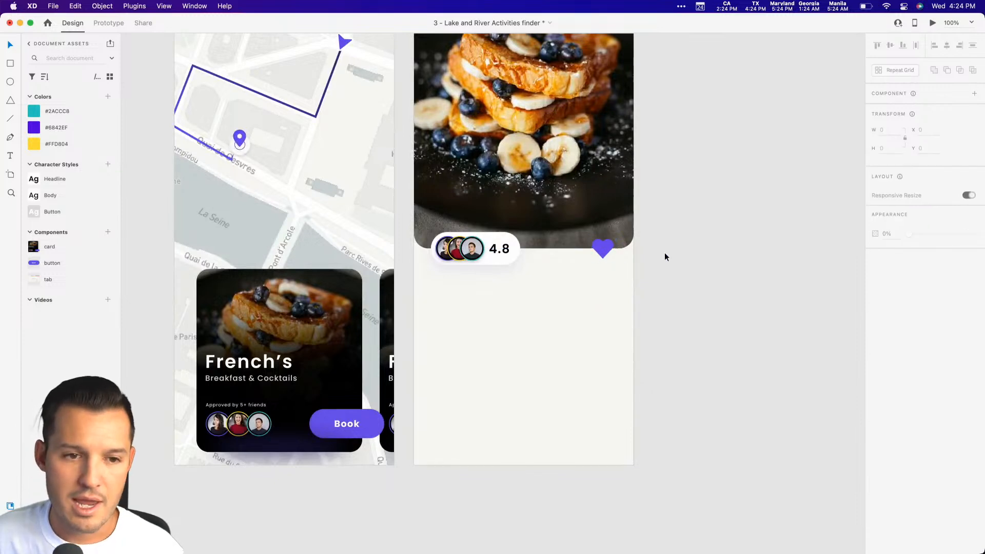
Copy the French's title and Breakfast & Cocktails subtitle from the food card and paste them onto the detail screen.
scroll(662, 253, "left", 5)
left_click(342, 365)
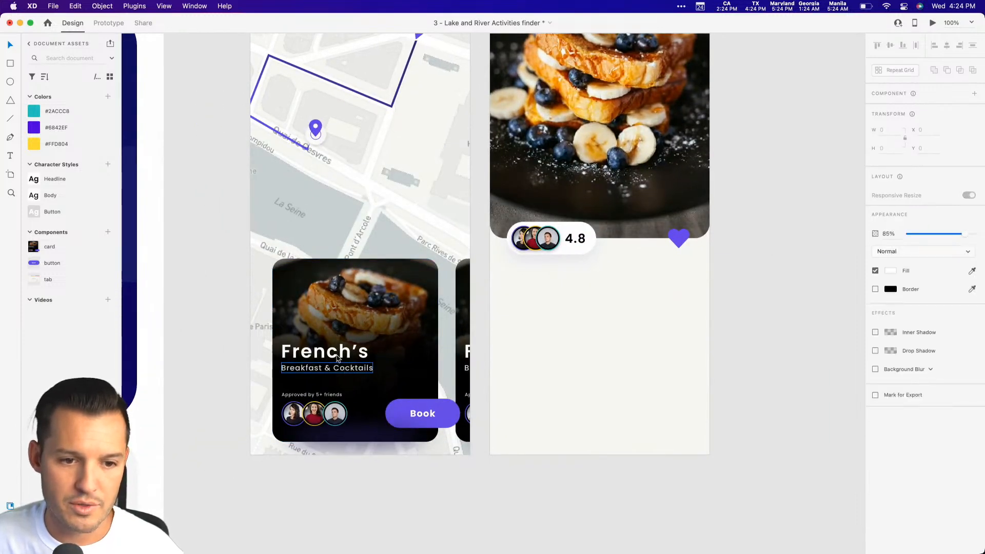
double_click(337, 358)
left_click(778, 185)
left_click(595, 205)
key("super+v")
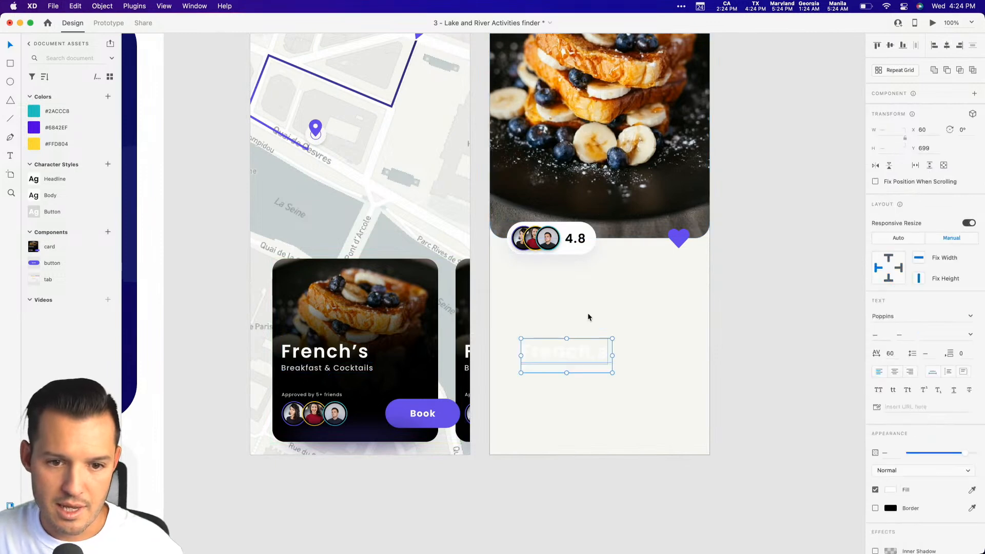
Change the pasted title and subtitle to a black fill and move them below the rating pill at X 31, Y 572.
left_click(894, 490)
left_click_drag(821, 495, 759, 511)
left_click(669, 495)
left_click(575, 367)
left_click(573, 354, "shift")
left_click_drag(573, 354, 558, 290)
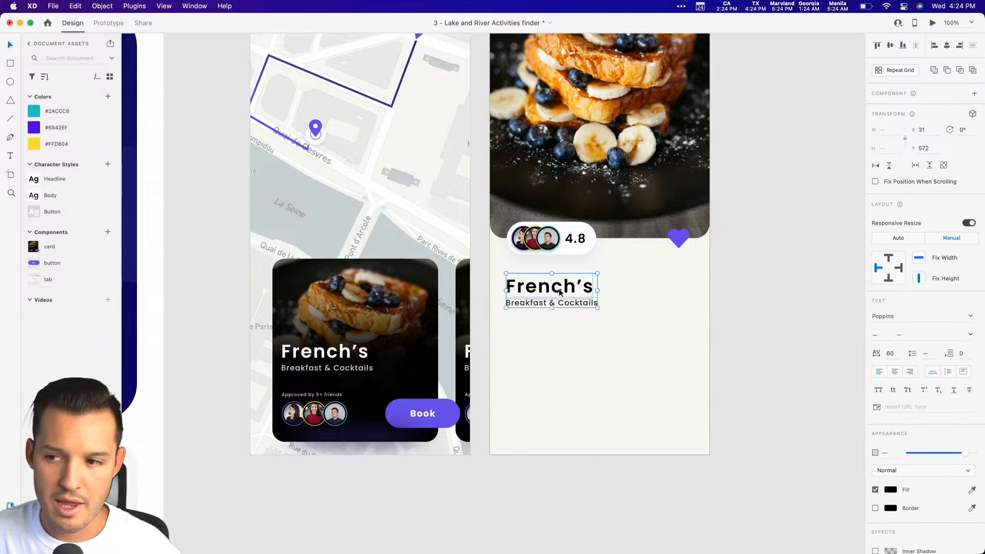
Nudge the French's title and subtitle slightly upward, and lower the subtitle's opacity to 48%.
left_click(616, 348)
left_click(563, 303)
left_click(559, 288, "shift")
left_click_drag(559, 289, 558, 285)
left_click(572, 321)
left_click(570, 301)
left_click_drag(964, 453, 940, 456)
left_click(754, 324)
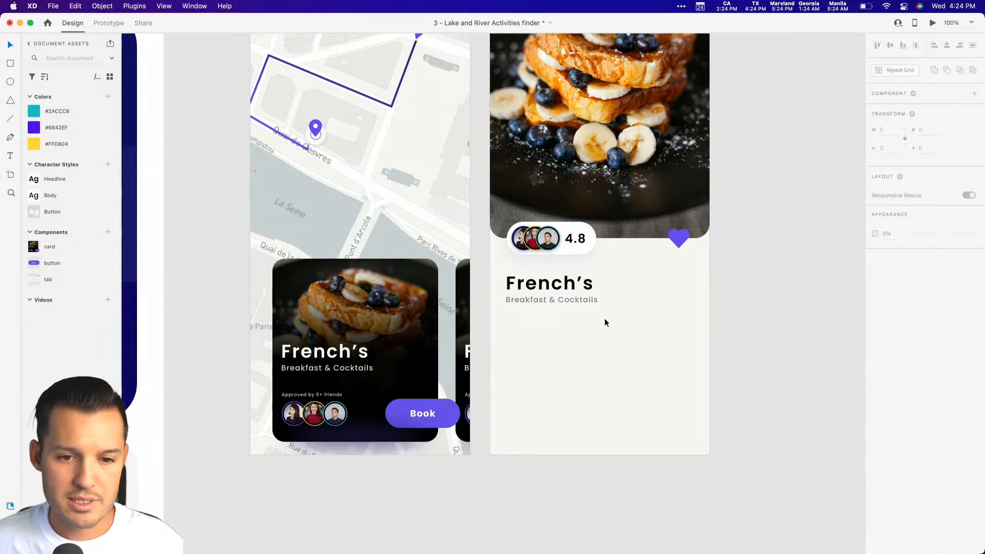
Duplicate the subtitle below itself at Y 691 and draw a horizontal divider line 366 wide between the two at Y 664.5.
mouse_move(542, 304)
left_mouse_down()
mouse_move(539, 341)
mouse_move(670, 324)
left_mouse_up()
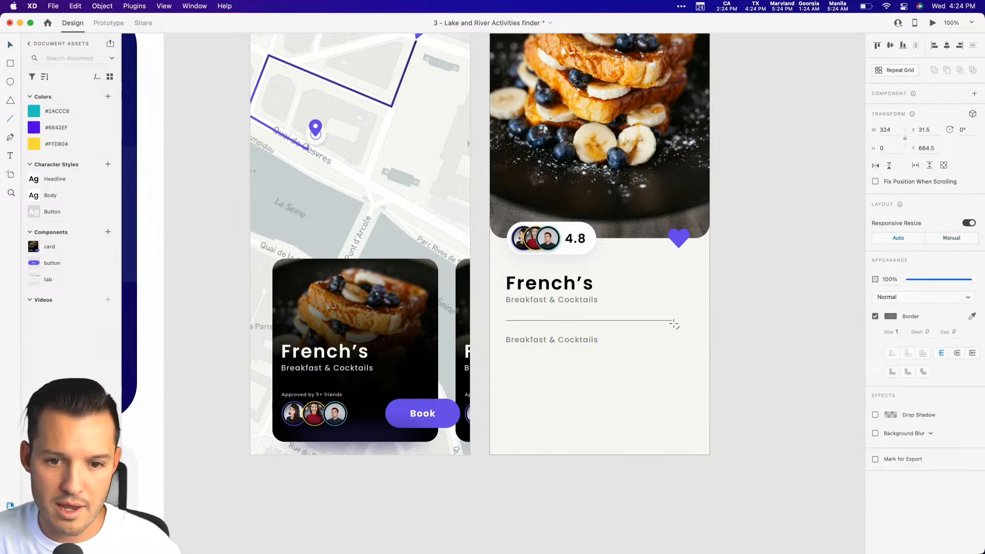
left_click(750, 298)
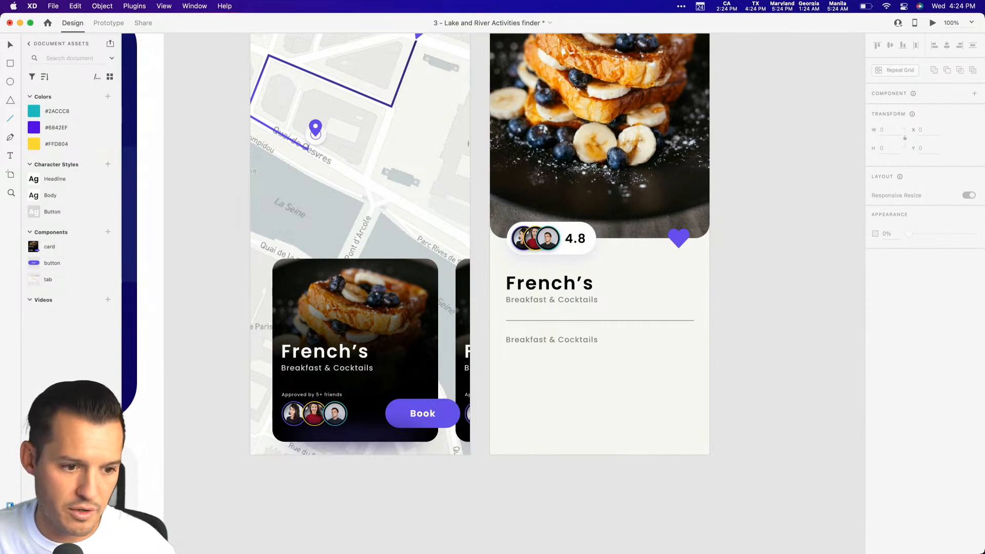
Display the installed plugins and expand the Lorem Ipsum plugin's placeholder text commands.
left_click(11, 543)
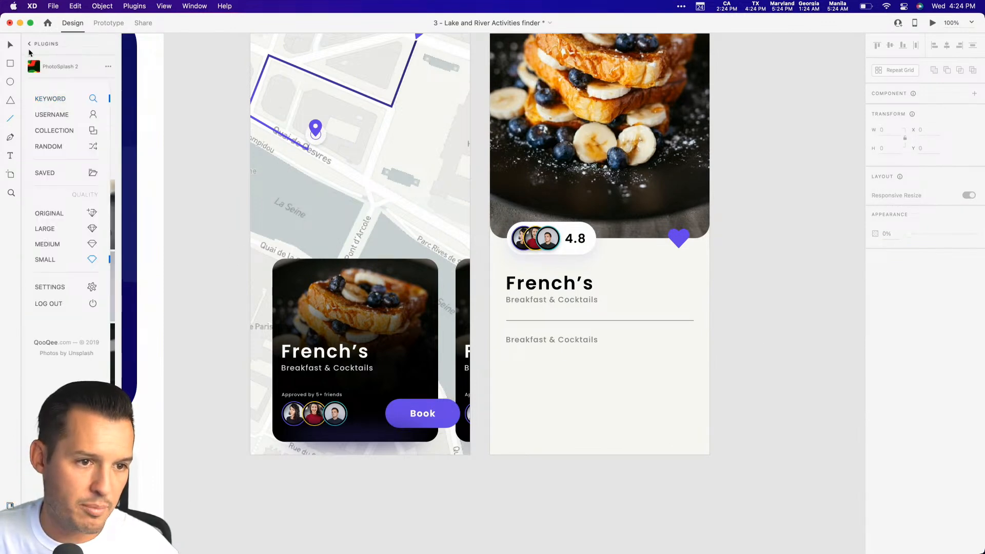
left_click(30, 44)
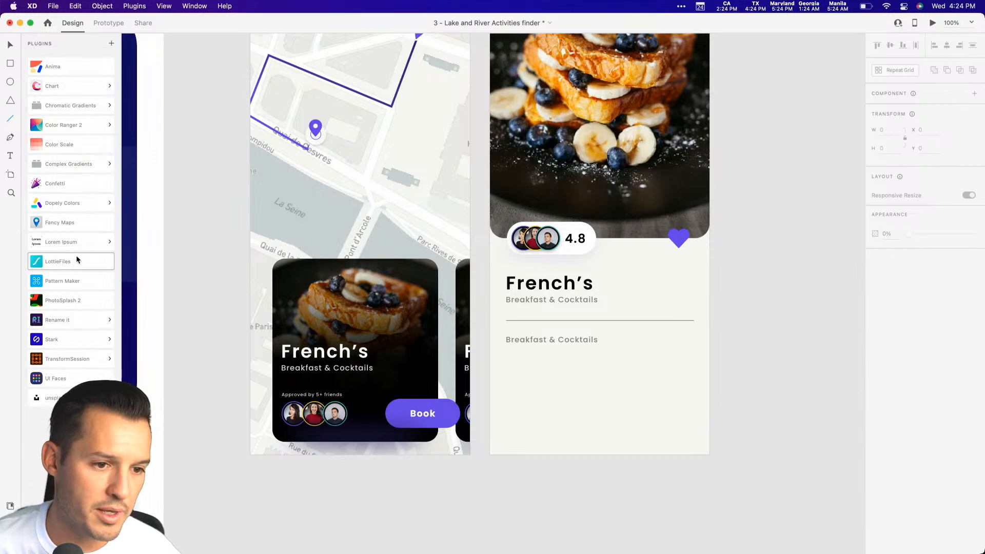
left_click(78, 260)
left_click(30, 44)
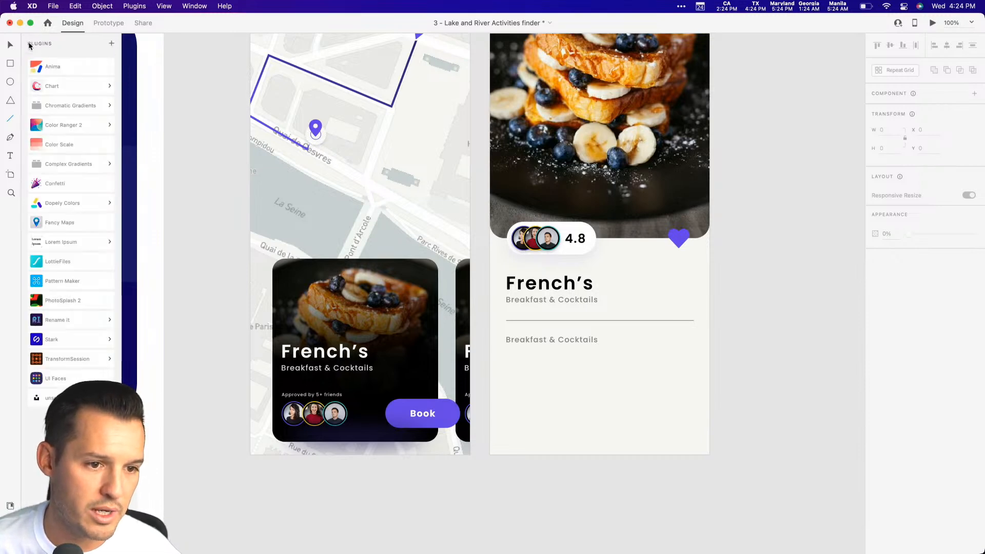
left_click(78, 244)
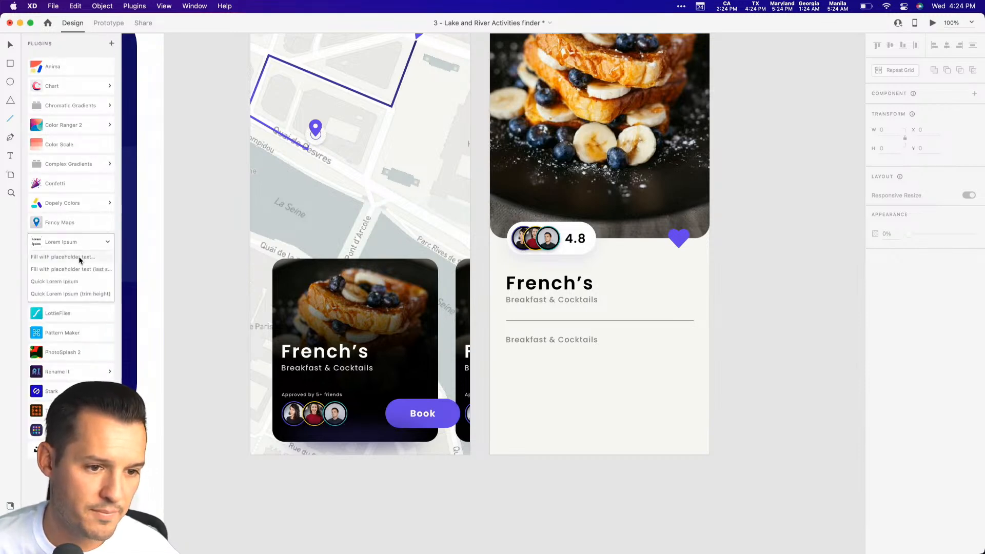
left_click(79, 257)
left_click(562, 307)
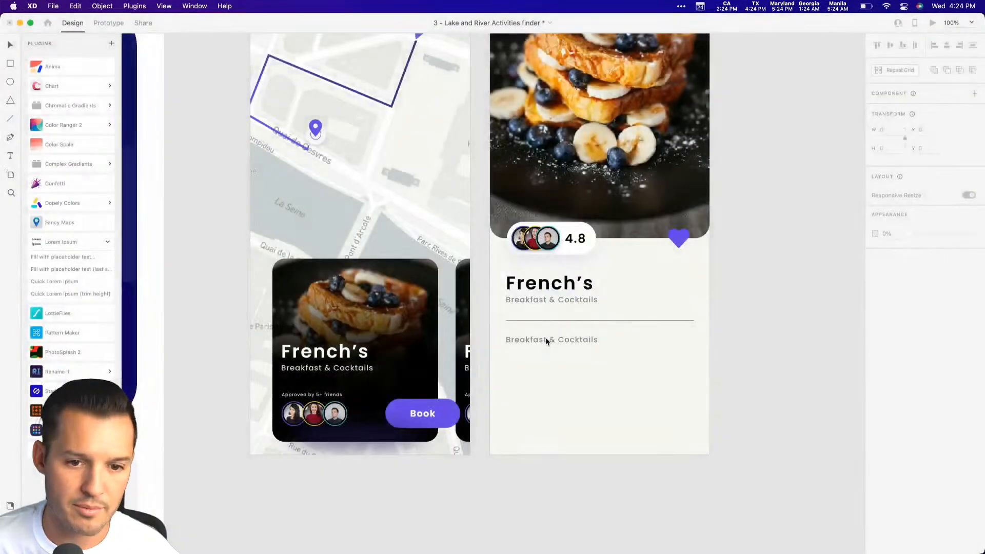
Convert the duplicated subtitle to fixed-size text and enlarge its box to 367 by 193 under the divider.
left_click(545, 345)
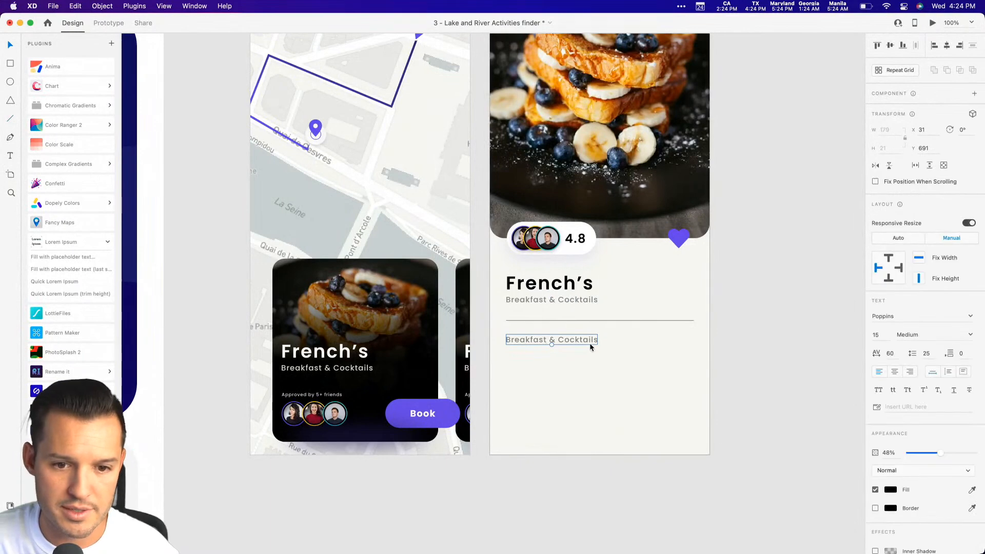
left_click(964, 373)
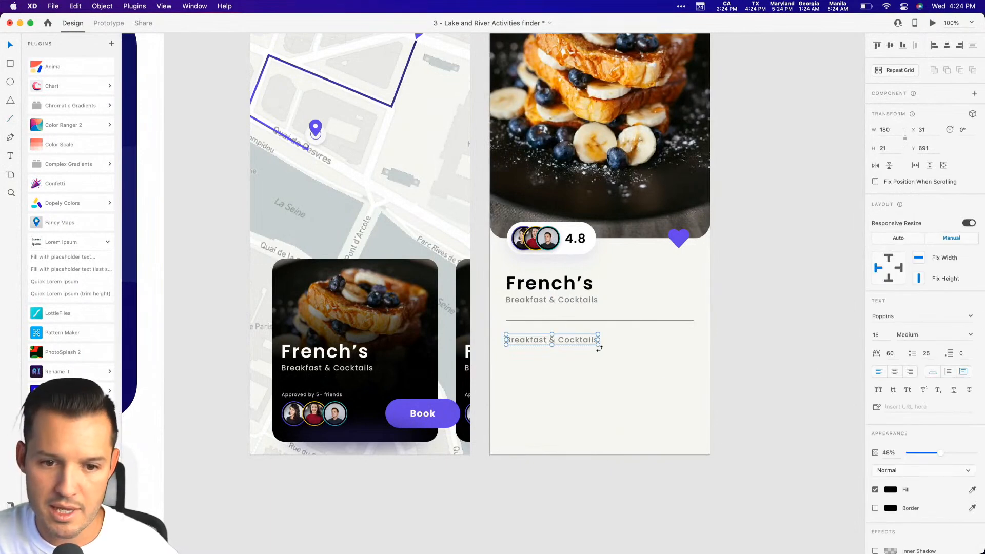
left_click_drag(598, 345, 695, 434)
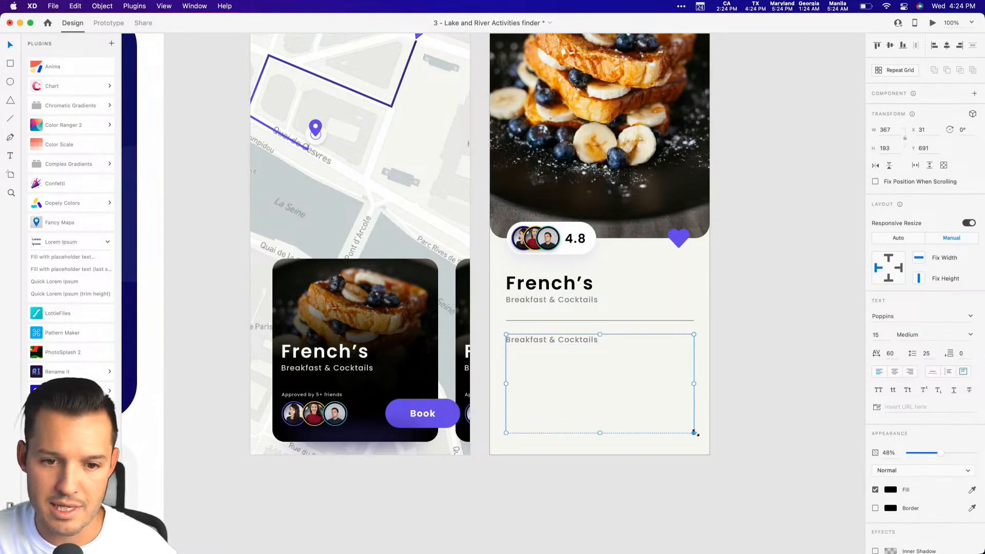
Fill the text box with standard Latin Lorem Ipsum placeholder text, including line breaks, and fit its height to the text.
left_click(69, 257)
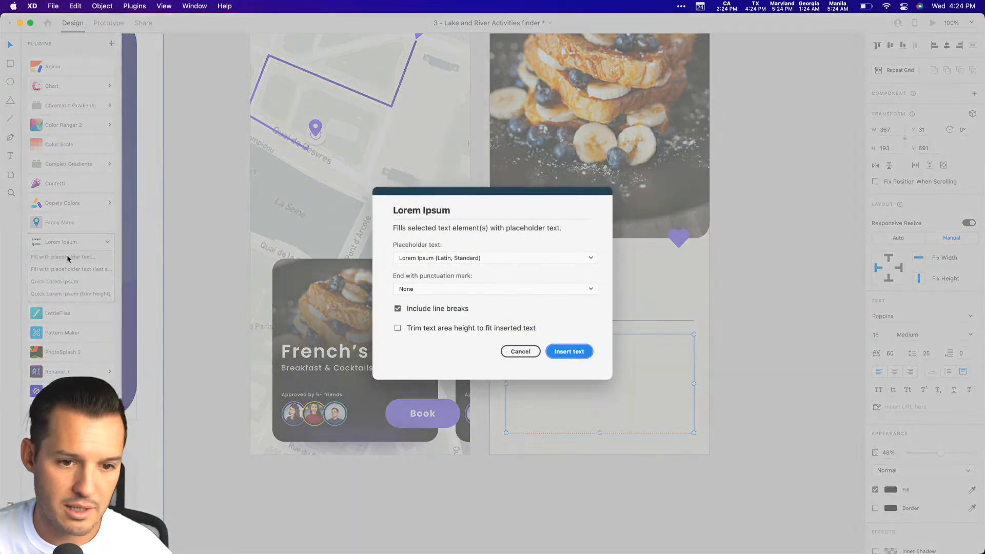
left_click(570, 352)
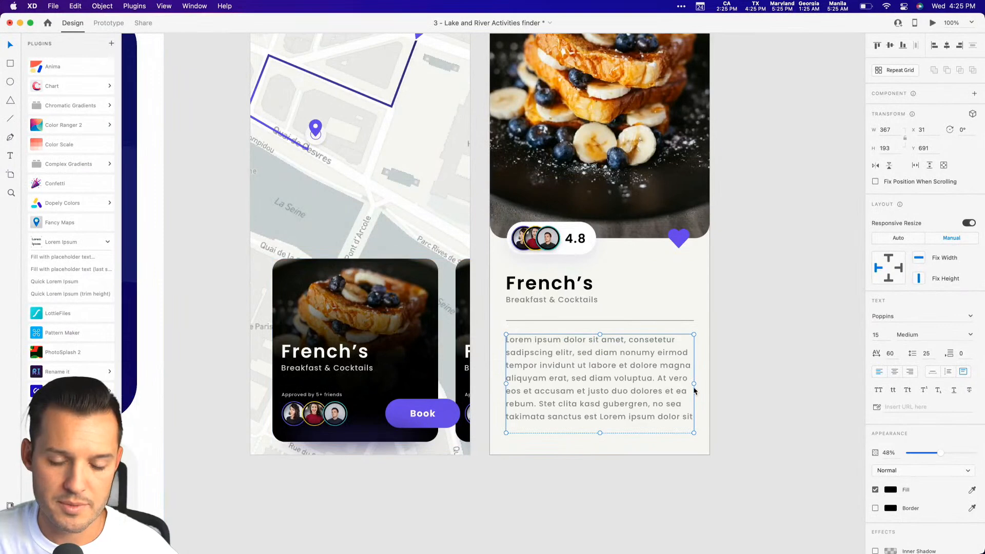
double_click(599, 433)
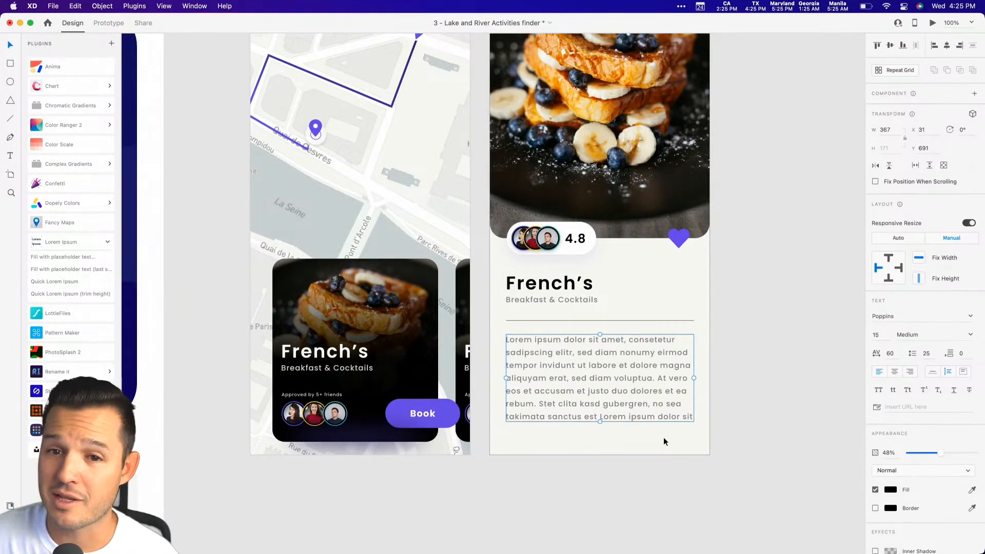
Copy the card's Book button onto the detail screen at X 141, Y 837, and shorten the description box to 136 high.
left_click(430, 419)
double_click(430, 420)
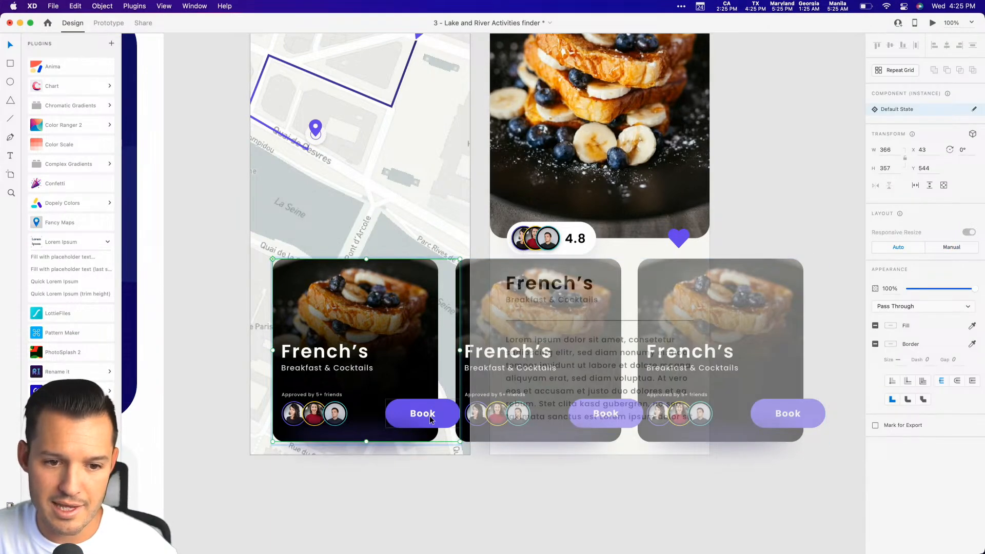
double_click(430, 420)
key("super+c")
left_click(624, 476)
left_click(625, 377)
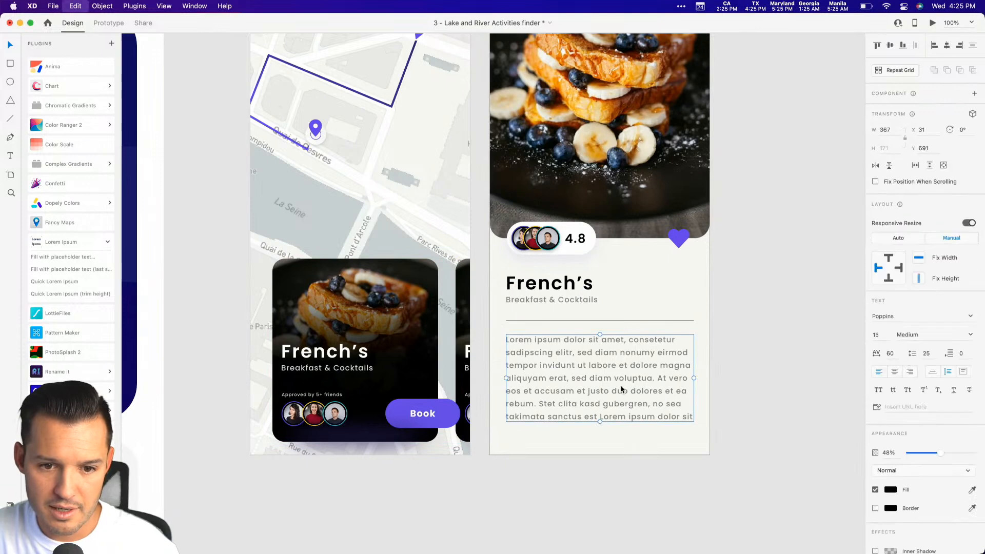
key("super+v")
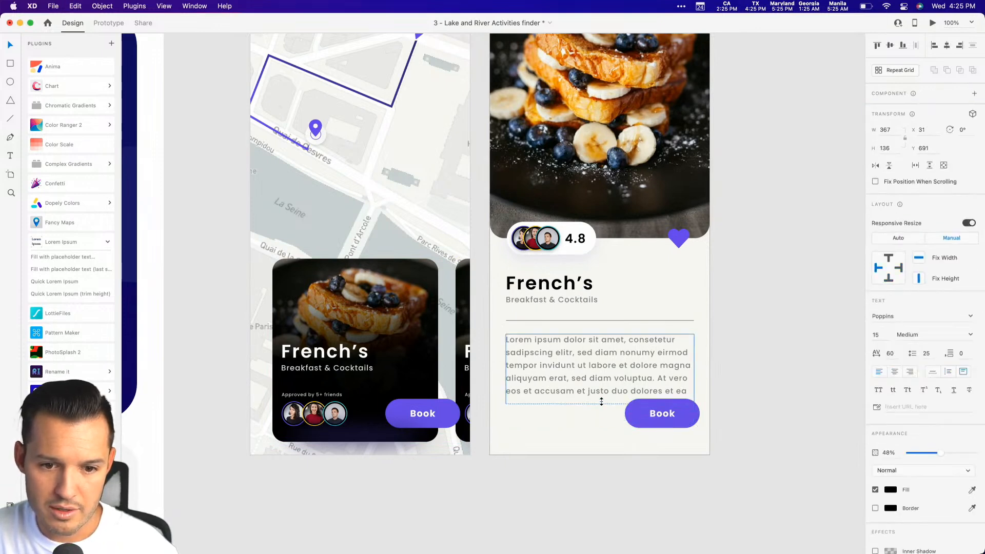
mouse_move(653, 419)
left_mouse_down()
mouse_move(594, 429)
mouse_move(651, 423)
left_mouse_up()
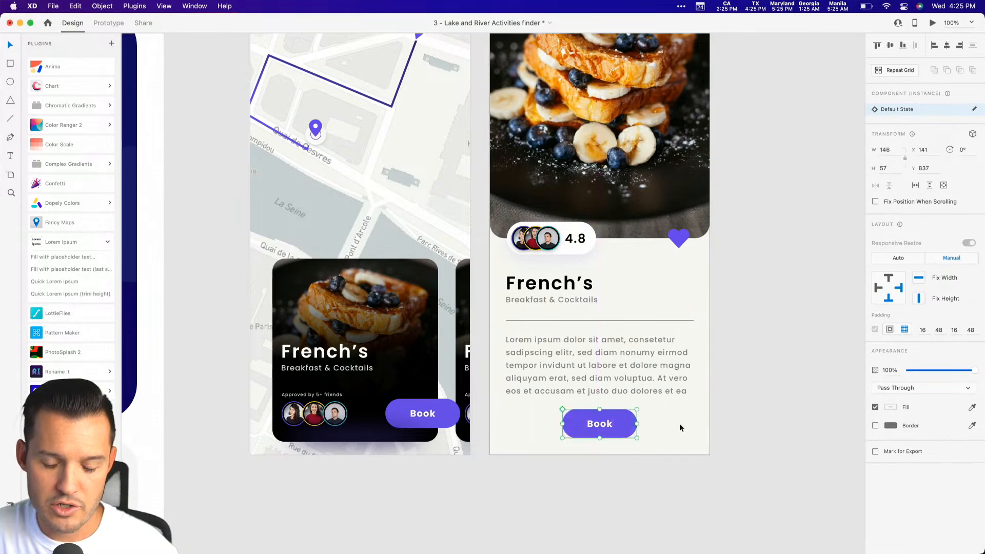
Ungroup the detail screen's Book button component and widen the button to nearly the full content width.
right_click(612, 424)
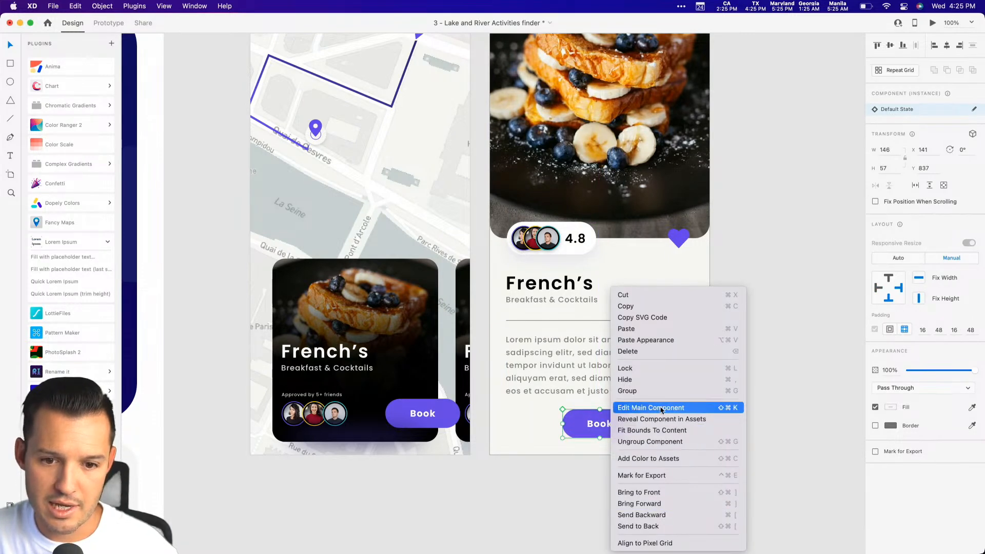
left_click(668, 442)
left_click_drag(637, 424, 699, 422)
left_click(754, 262)
In Prototype mode, link the food card grid to the BBQ Timer – 1 artboard with a tap-triggered Dissolve transition.
left_click_drag(751, 254, 803, 338)
left_click(455, 370)
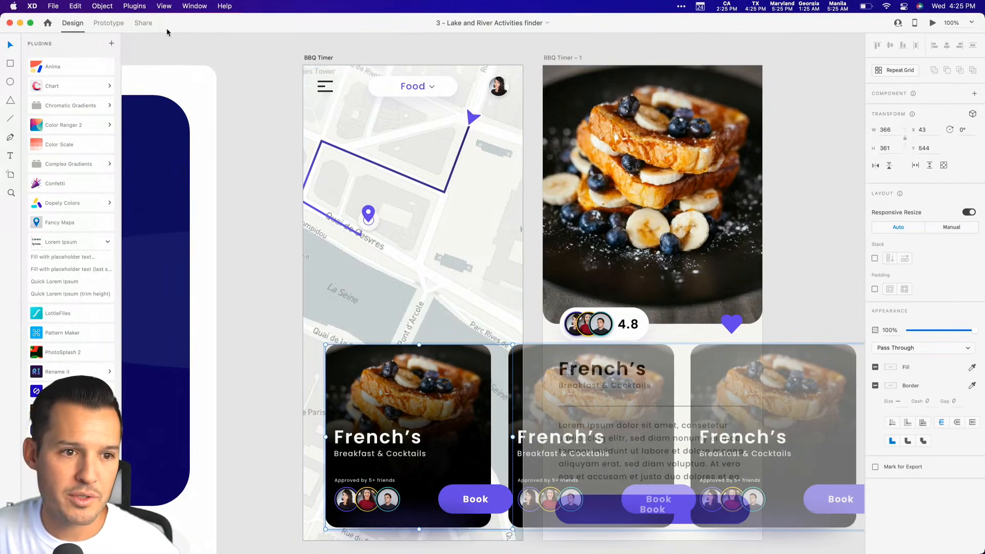
key("ctrl+Tab")
left_click_drag(513, 437, 682, 264)
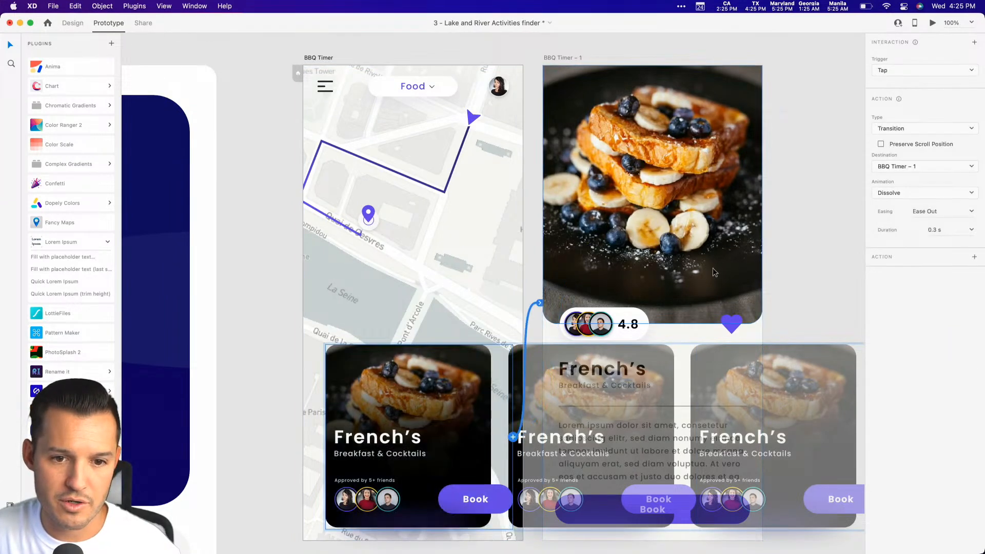
Preview the prototype starting from the detail screen and from the map screen, closing each preview.
left_click(588, 91)
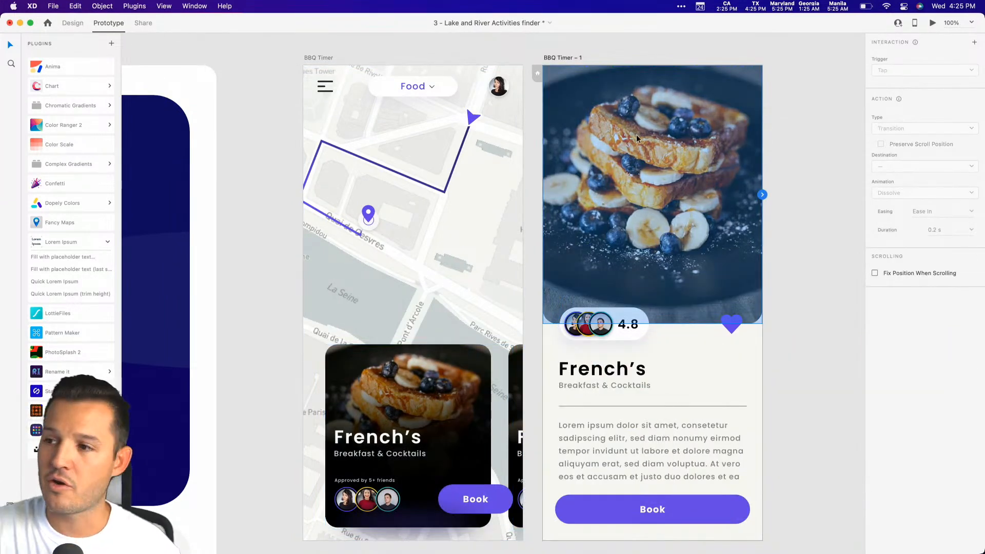
left_click(933, 22)
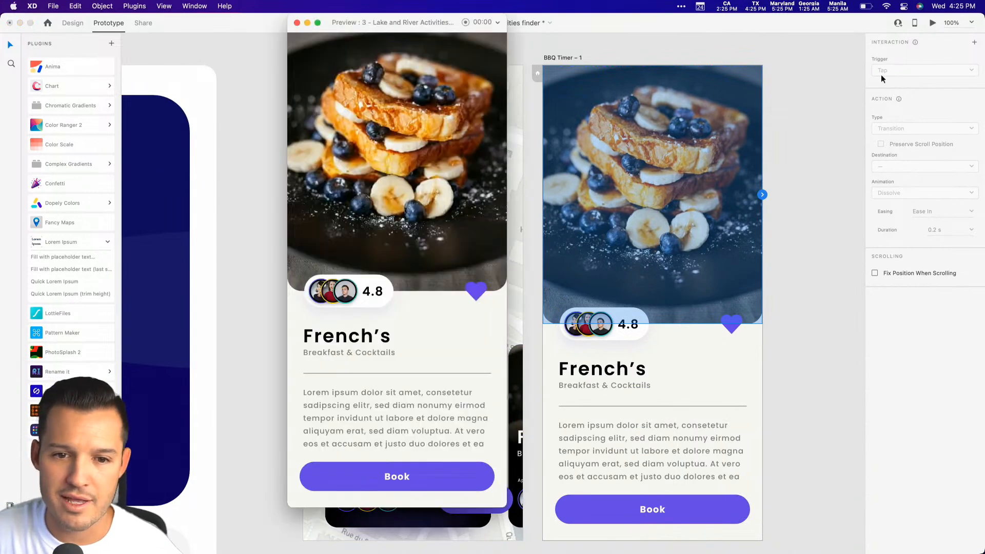
left_click(297, 22)
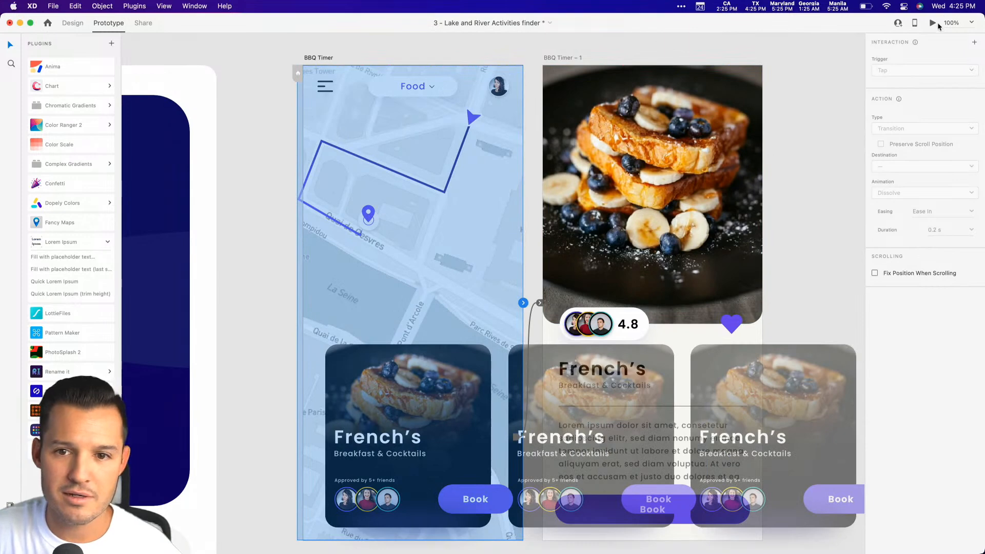
left_click(934, 23)
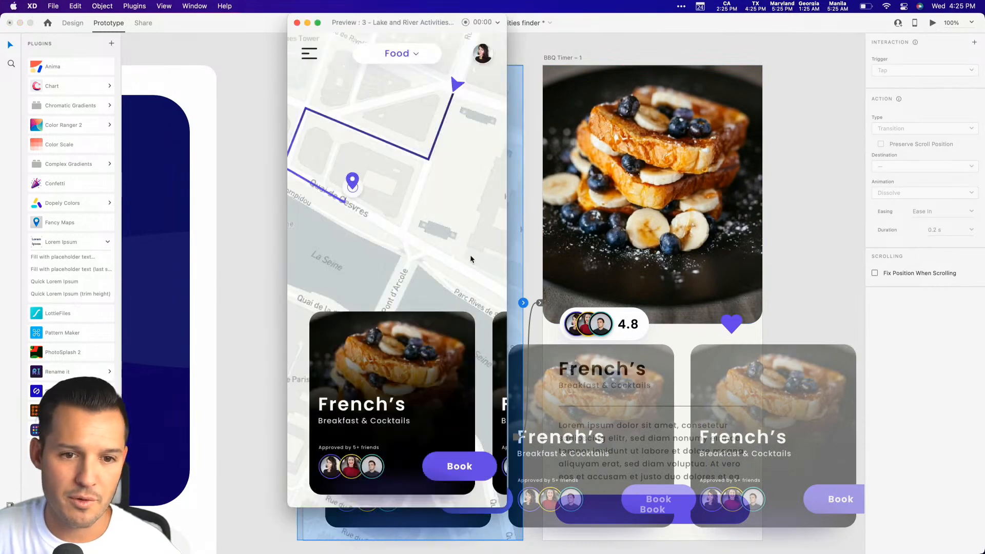
left_click(297, 23)
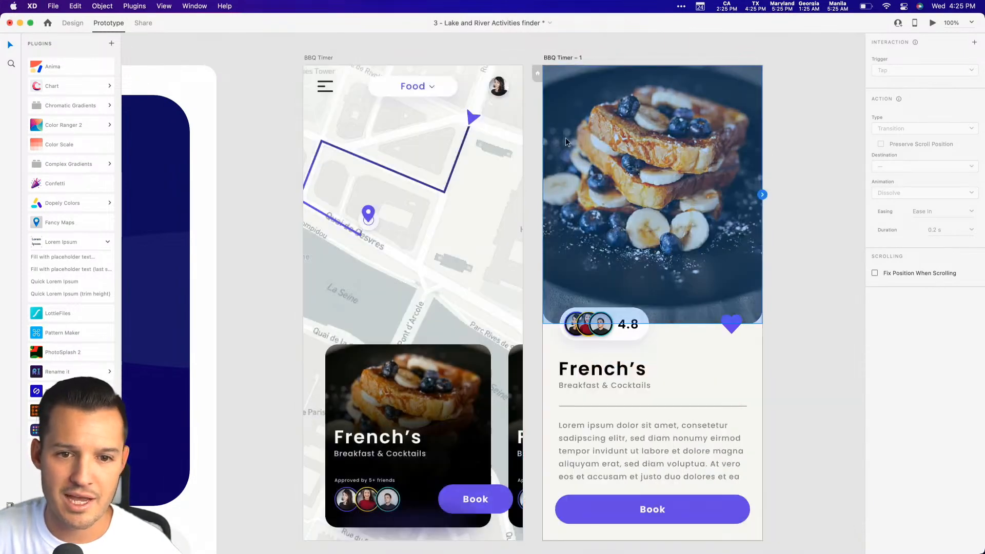